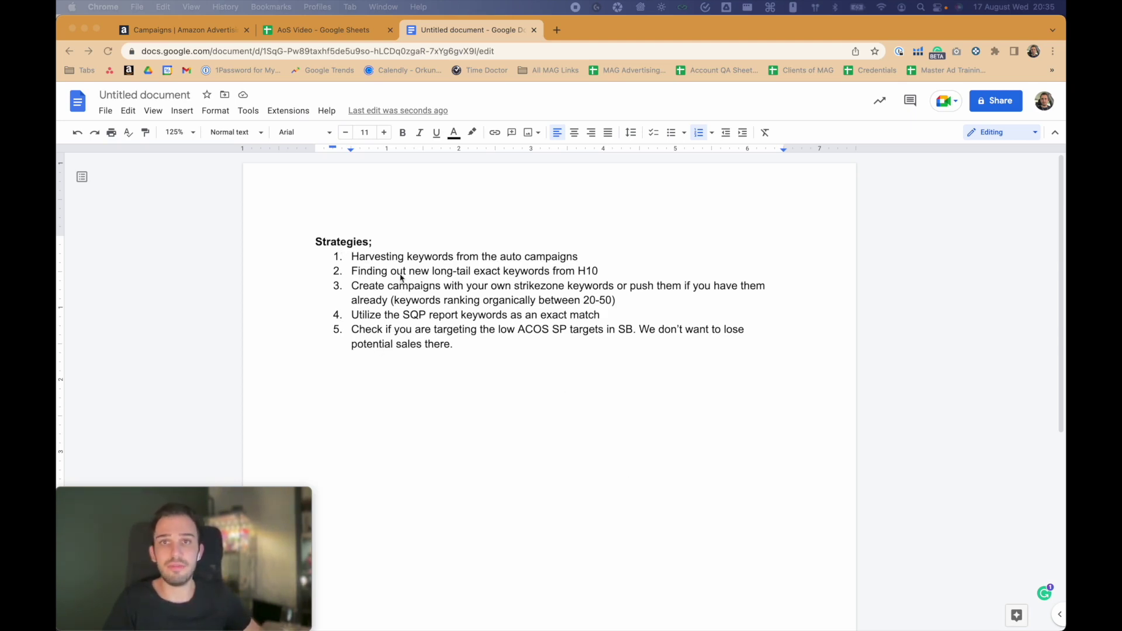
Highlight the strategy on harvesting keywords from auto campaigns, and open the Harvesting sheet of the AoS Video spreadsheet.
drag(353, 258, 447, 258)
drag(578, 258, 334, 259)
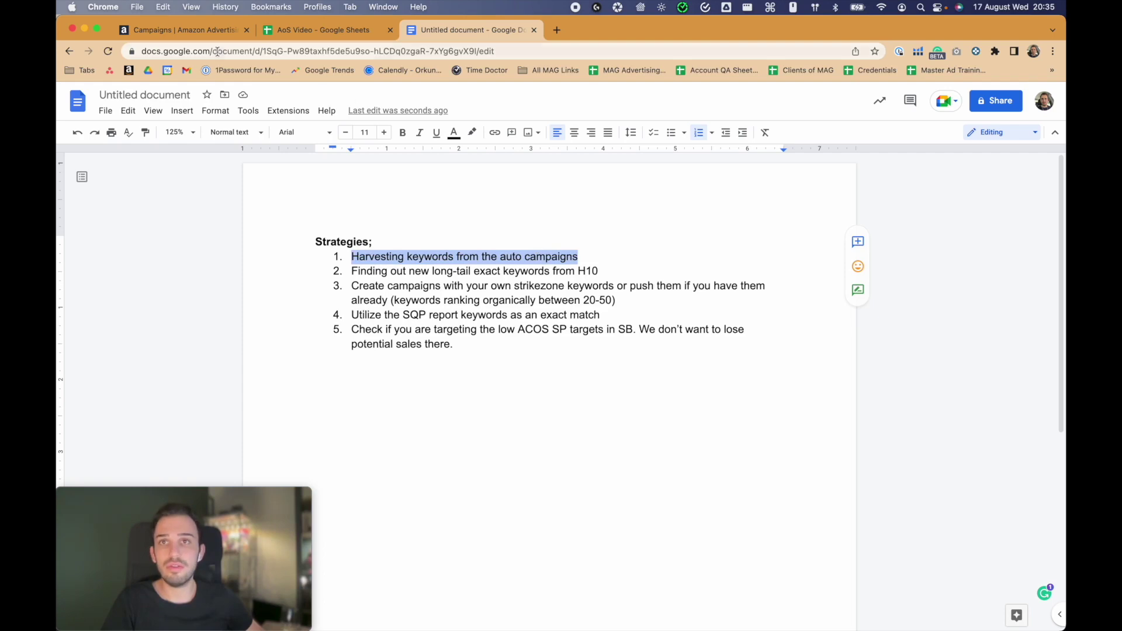
click(310, 30)
drag(272, 585, 942, 564)
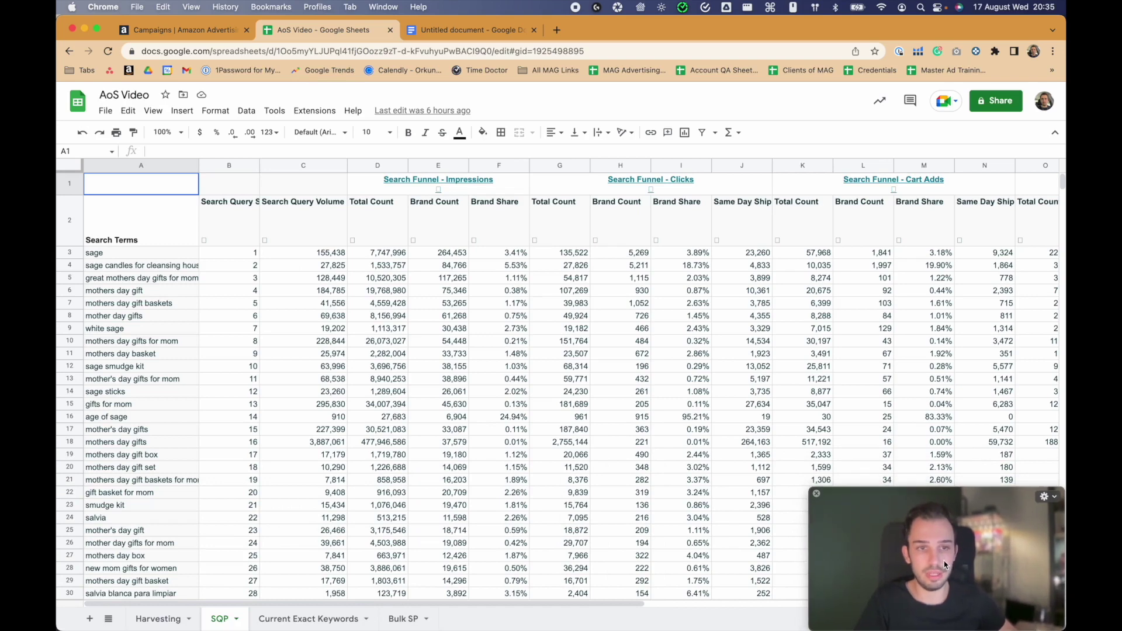
click(156, 619)
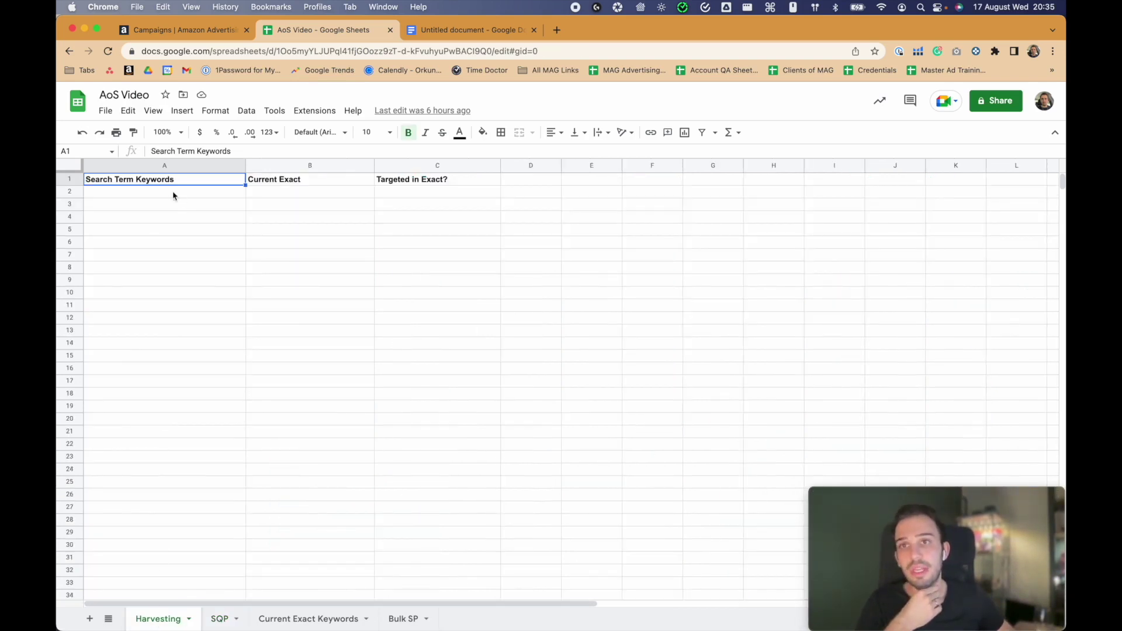
Examine the Search Term Keywords, Current Exact and Targeted in Exact? columns of the Harvesting sheet.
drag(145, 221, 132, 438)
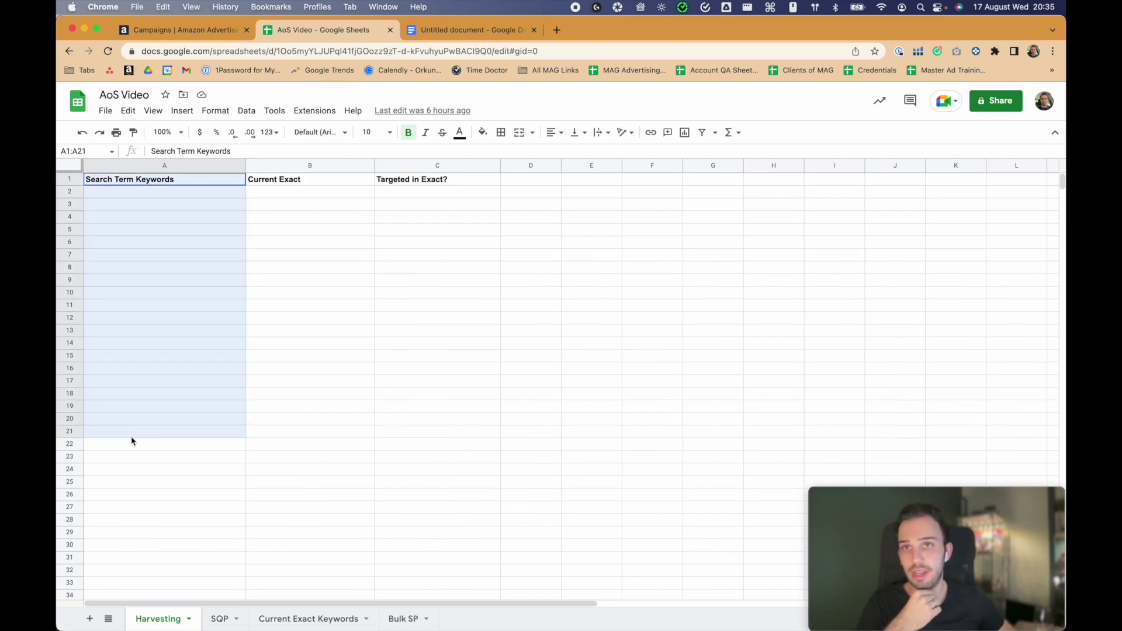
drag(297, 187, 266, 571)
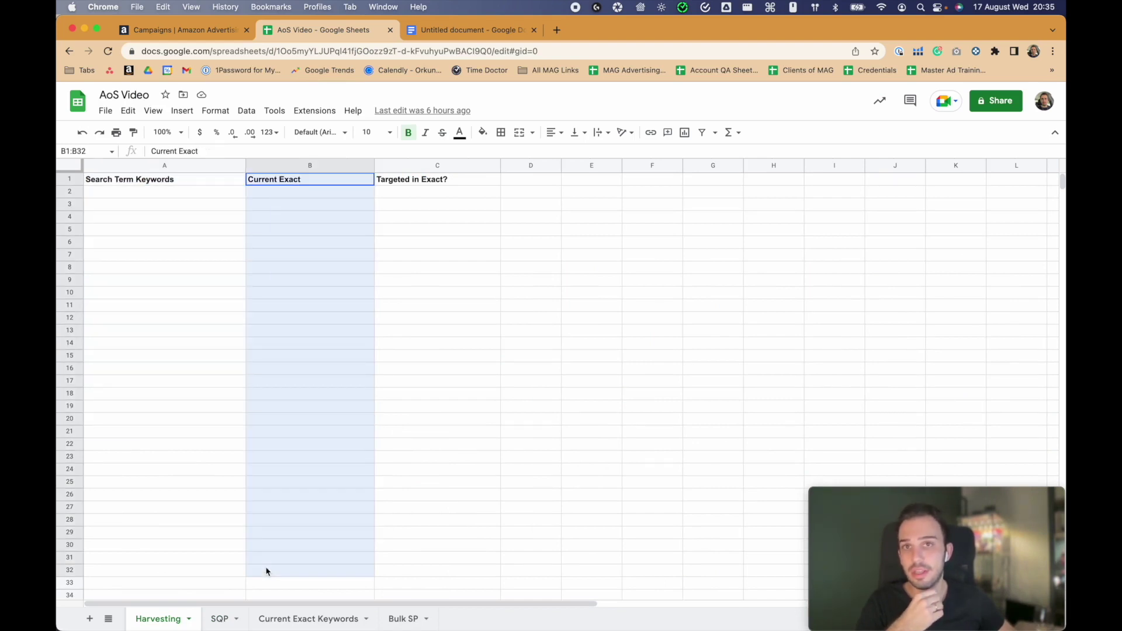
drag(199, 191, 356, 193)
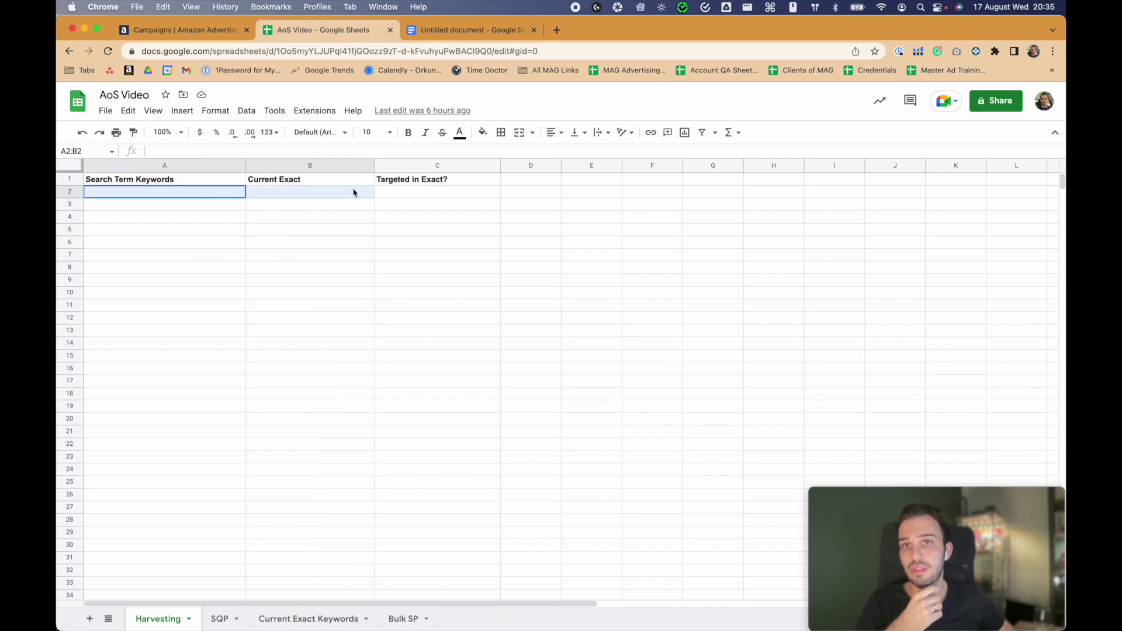
click(181, 167)
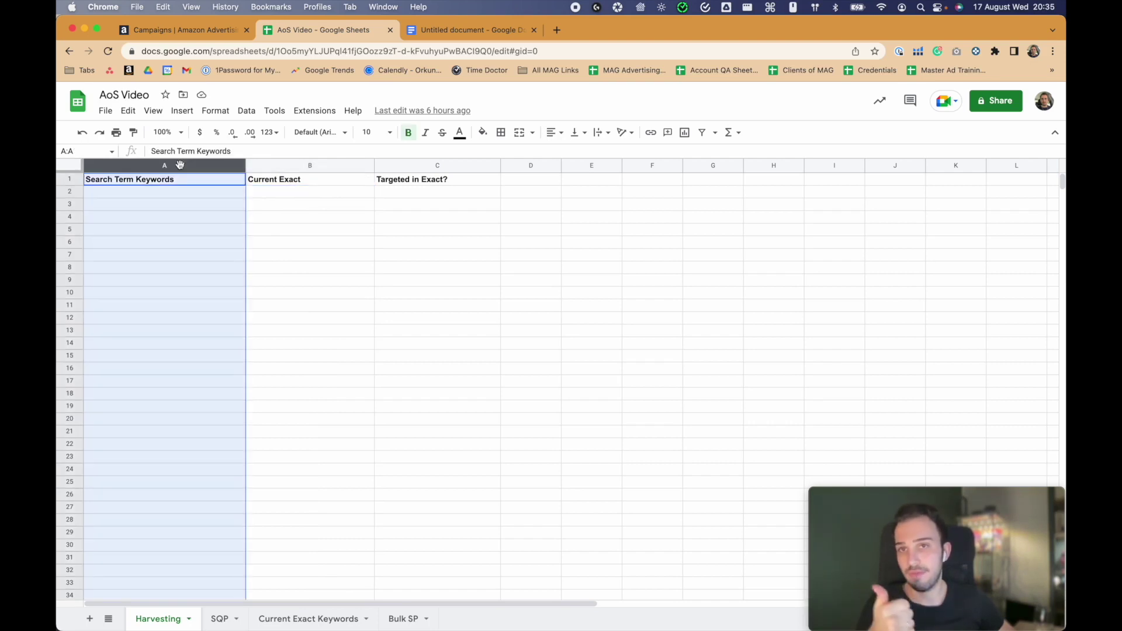
click(303, 166)
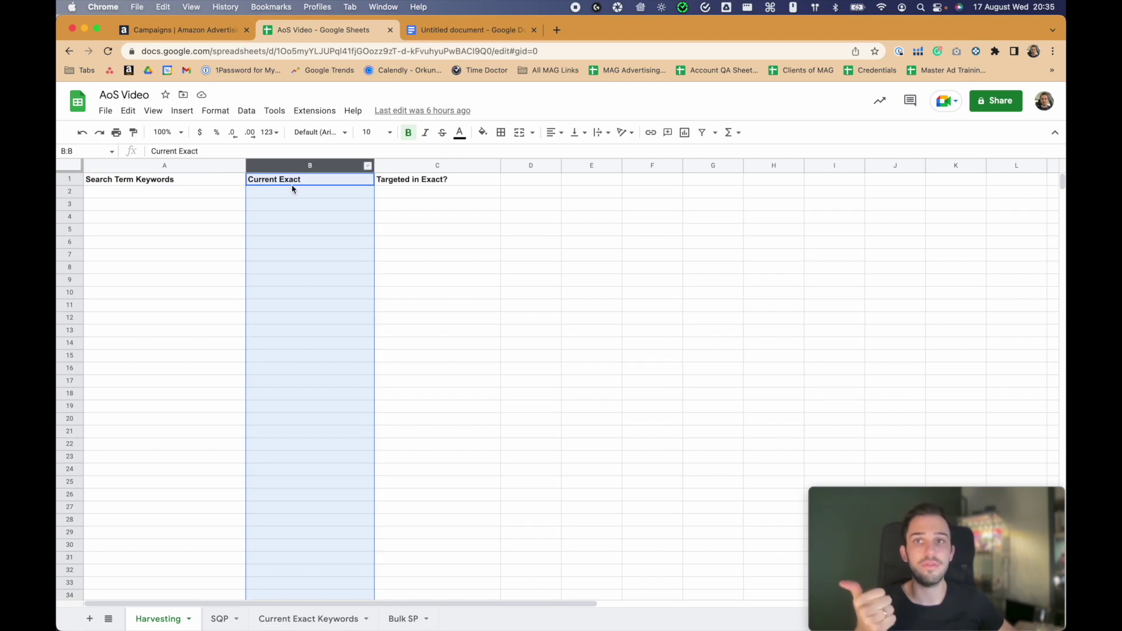
click(402, 167)
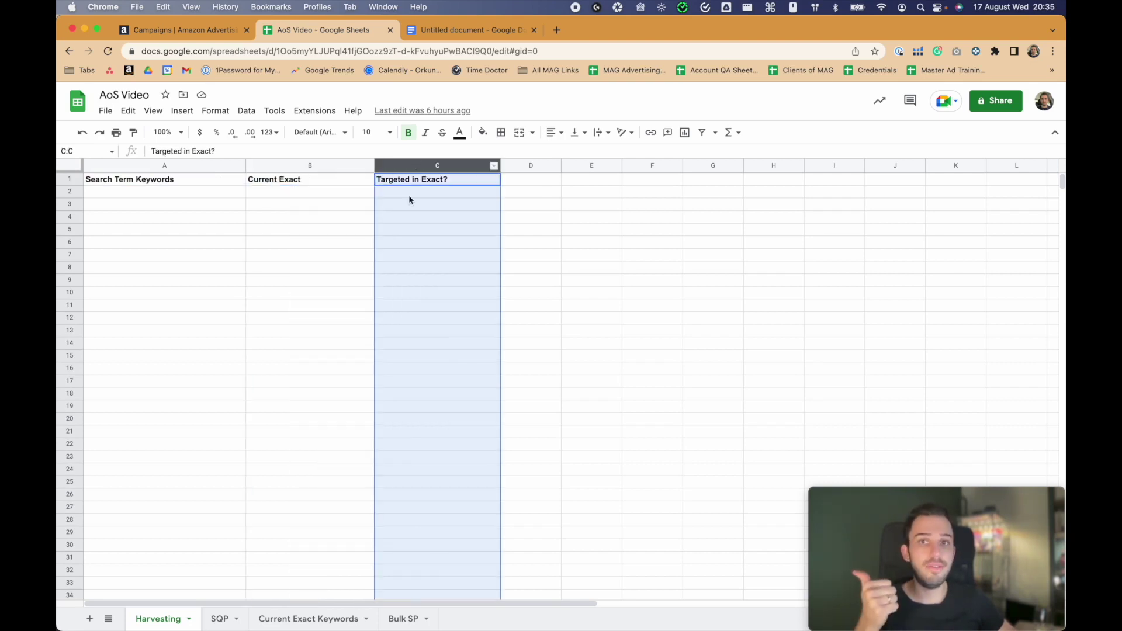
click(408, 195)
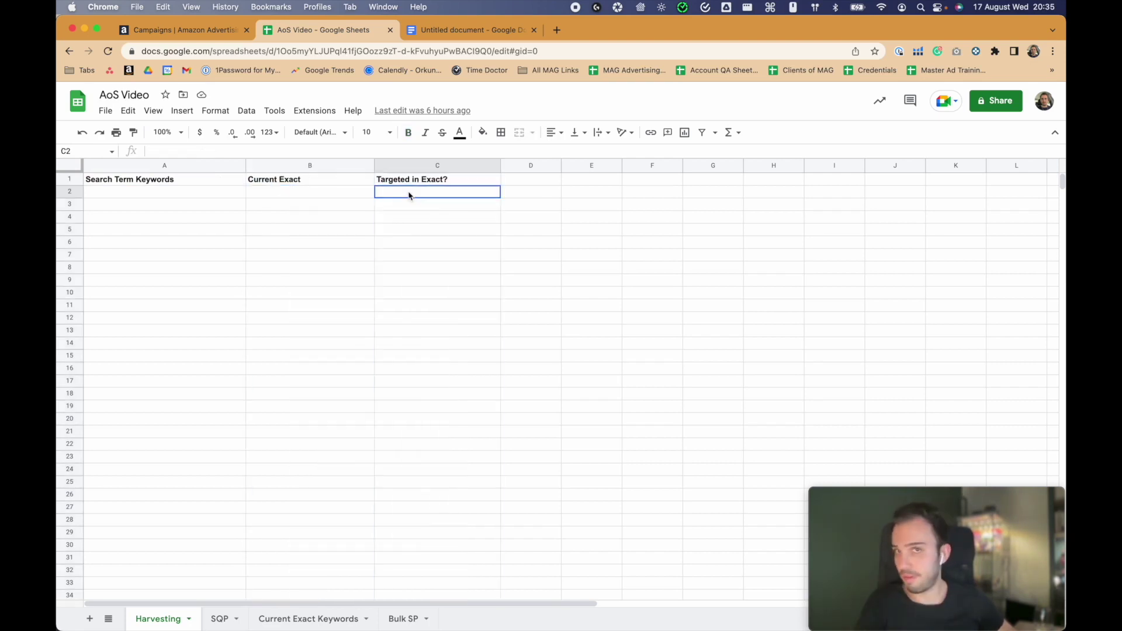
drag(408, 194, 397, 436)
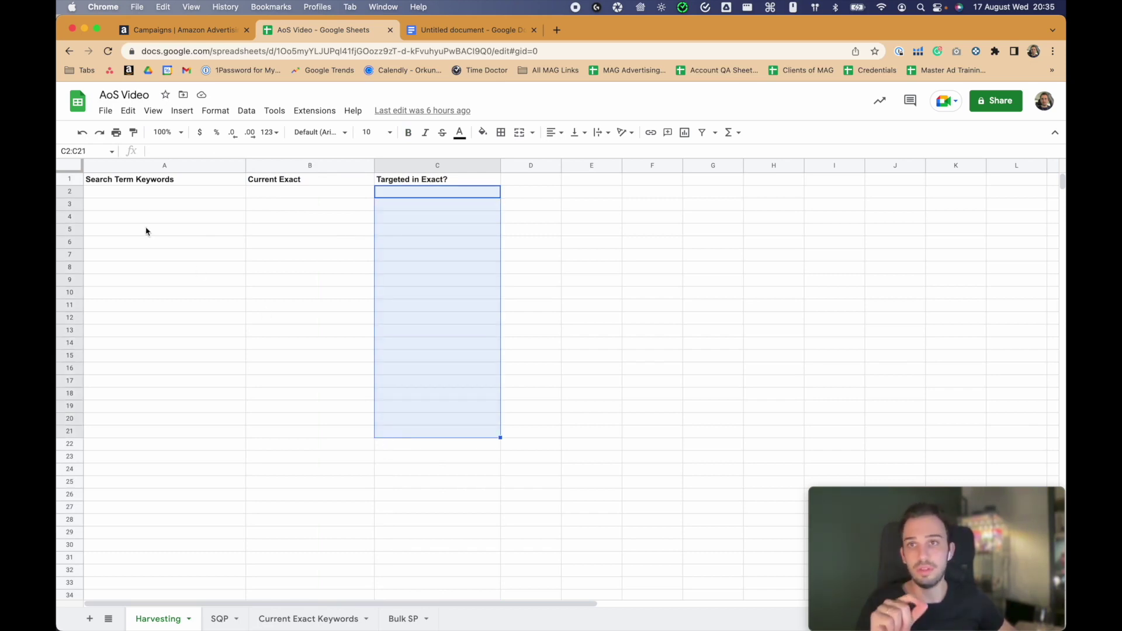
click(167, 195)
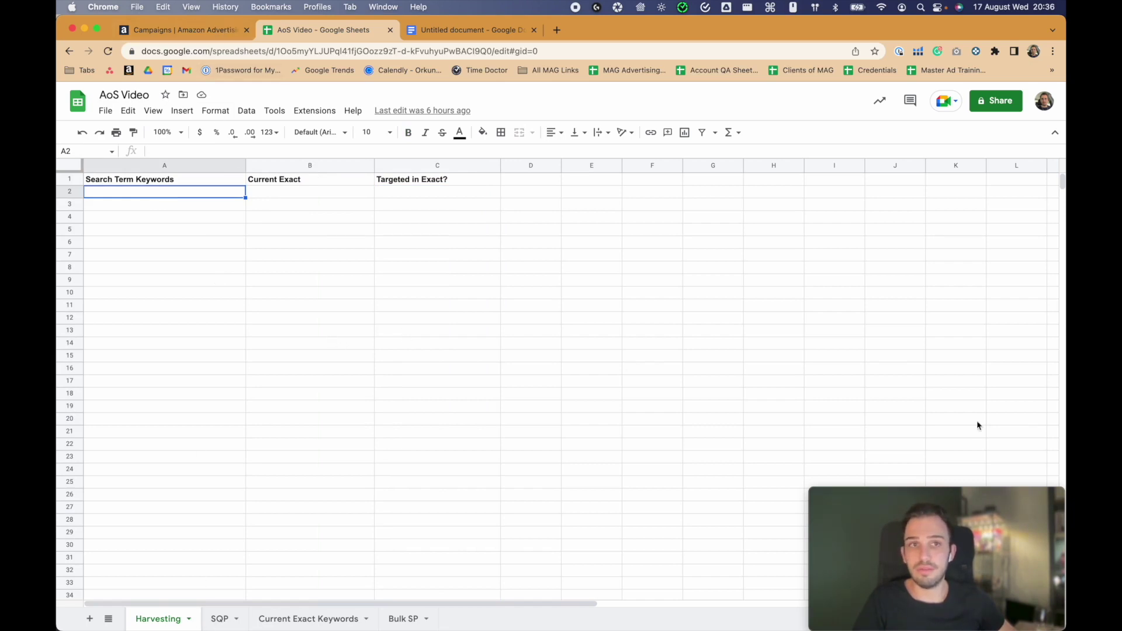
Switch to the AoS bulk workbook in Excel and open its Sponsored Products Campaigns sheet.
key(super+Tab)
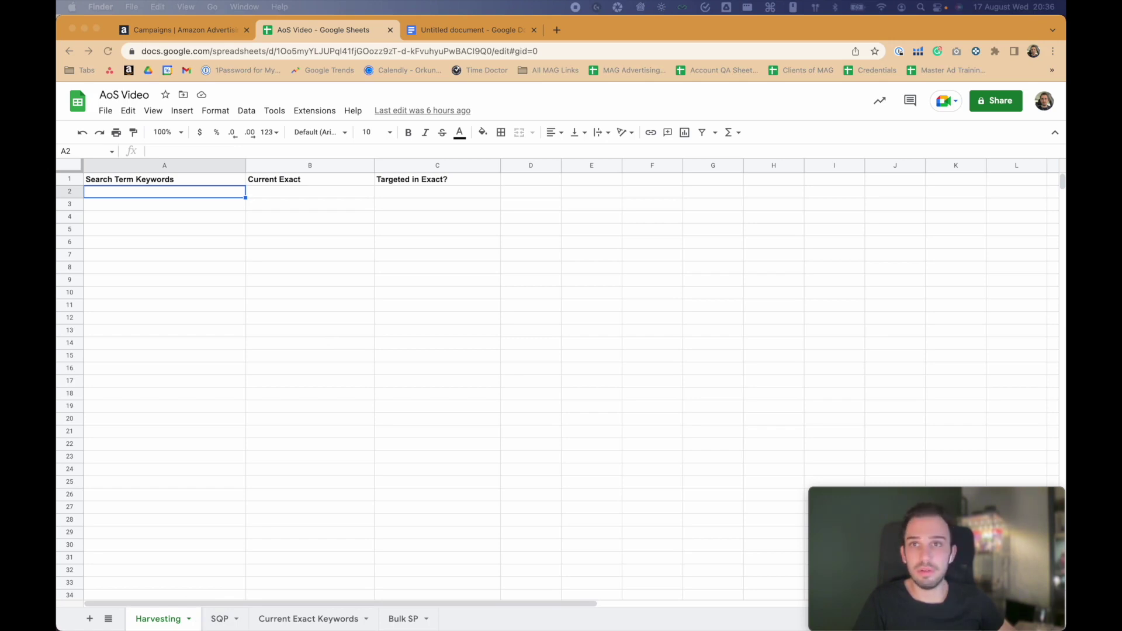
click(408, 619)
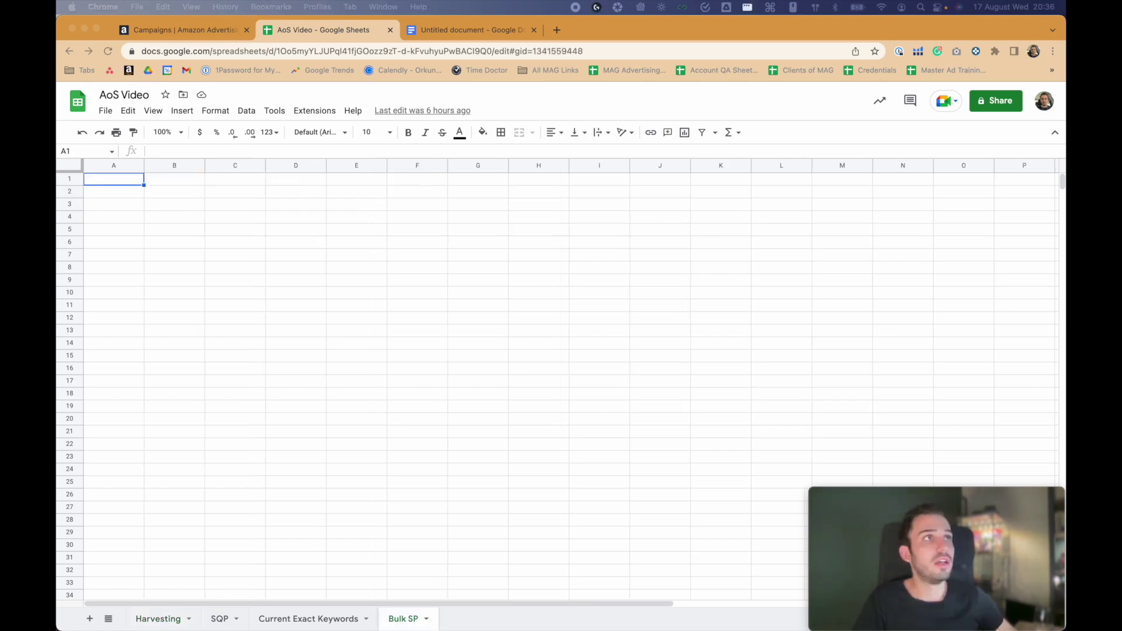
key(super+Tab)
key(super+Tab)
key(super+Tab)
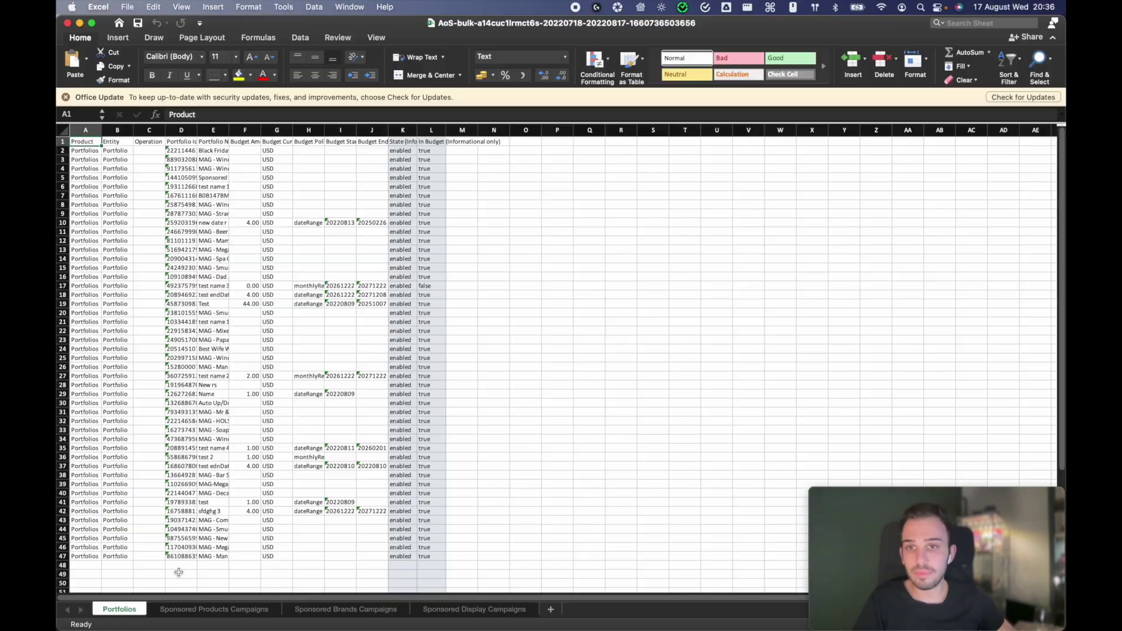
click(215, 610)
Add filters to the header row of the entire Sponsored Products Campaigns sheet.
click(493, 295)
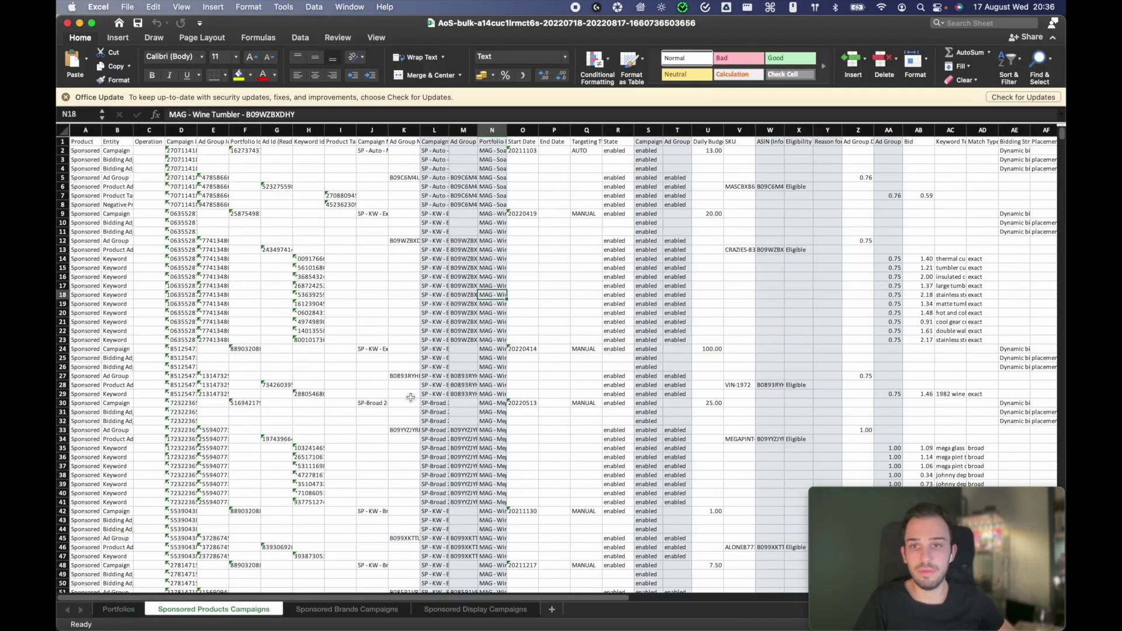
key(super+a)
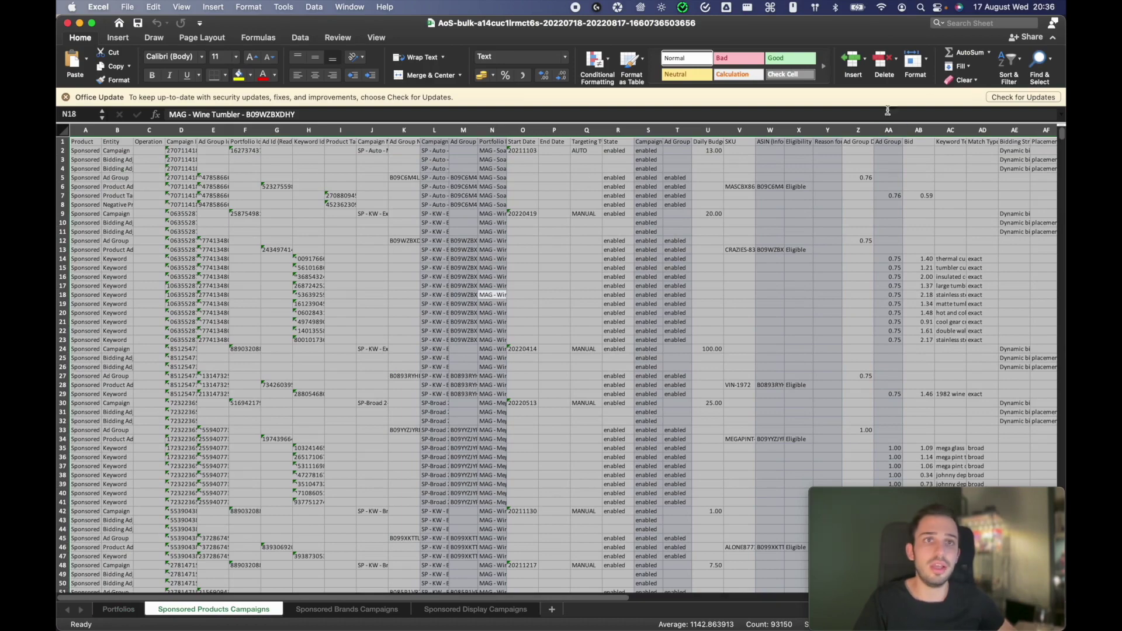
click(1009, 67)
click(994, 135)
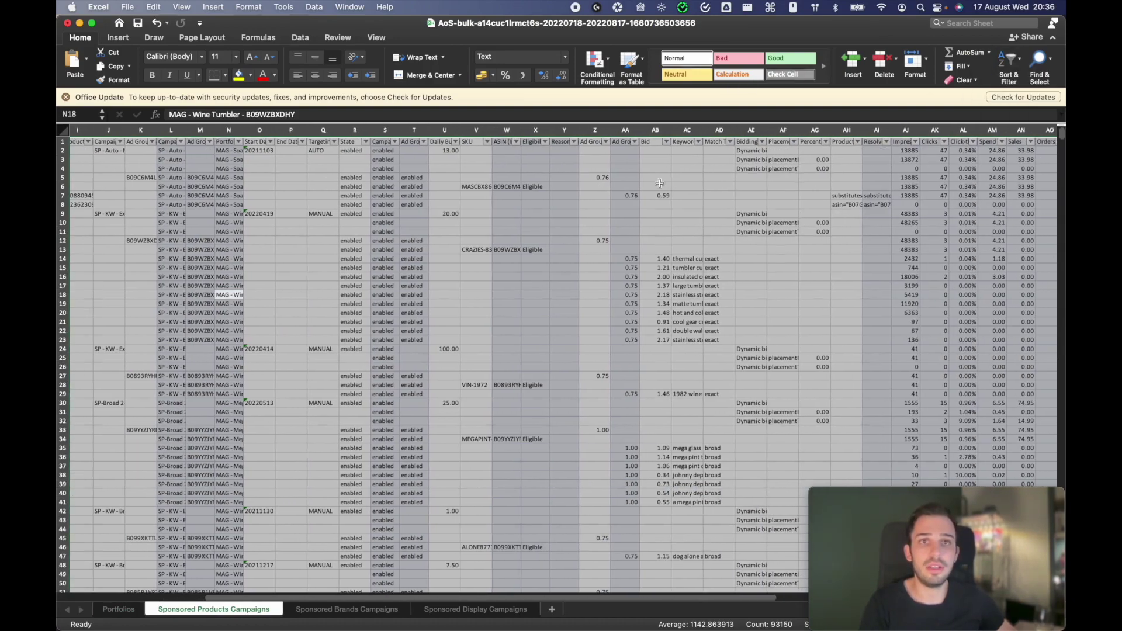
click(646, 178)
Filter the Match Type column to show only exact keywords.
scroll(681, 156, right, 10)
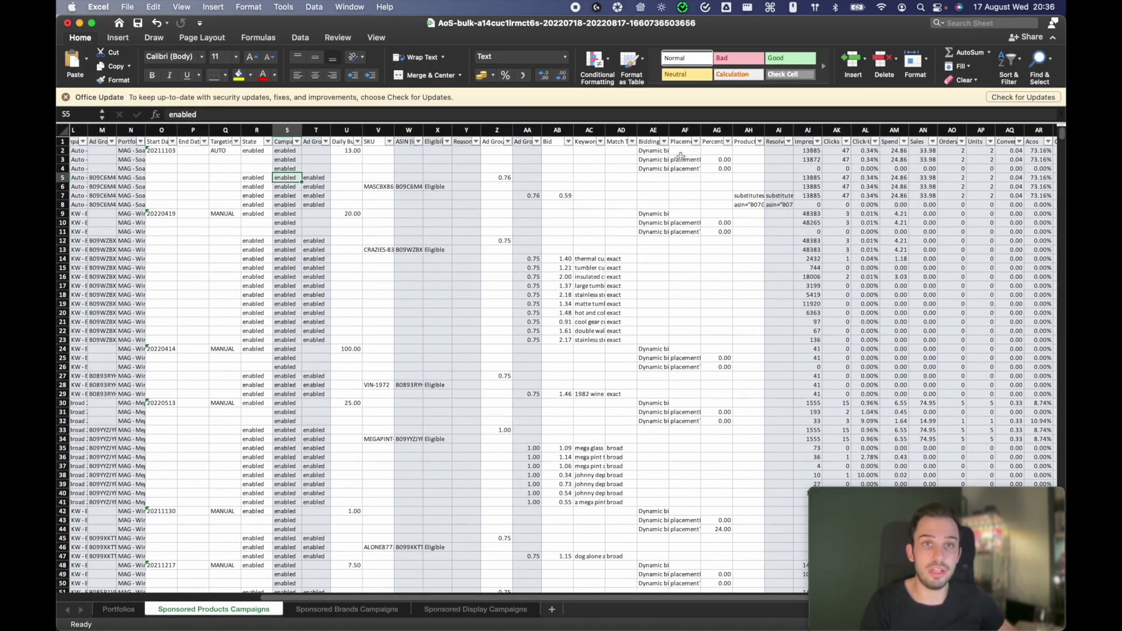
click(633, 142)
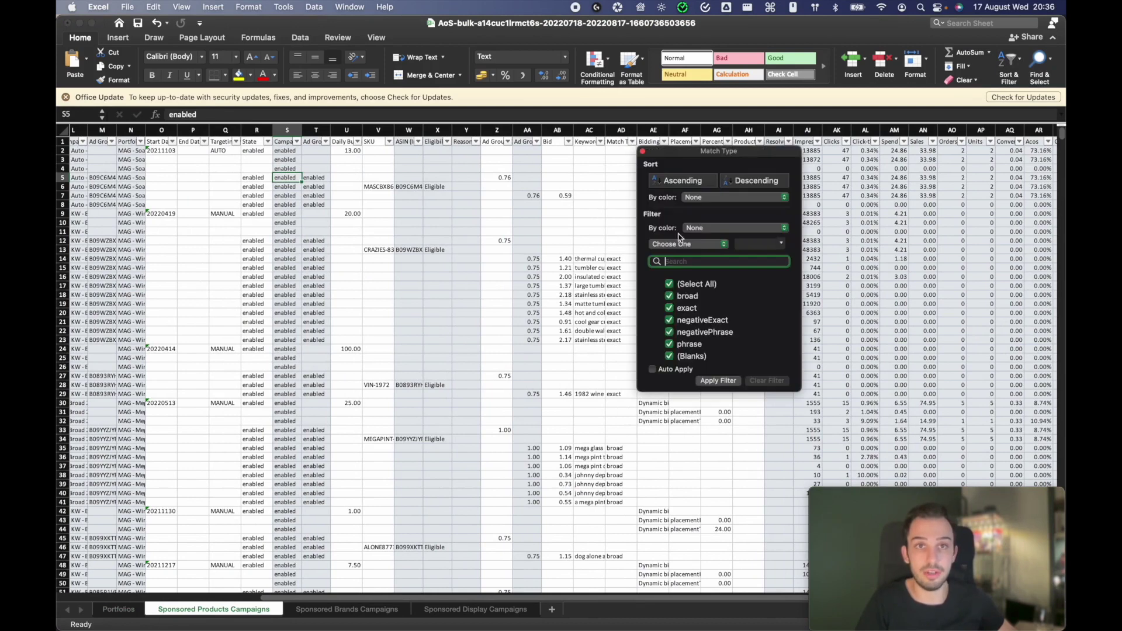
click(670, 284)
click(669, 308)
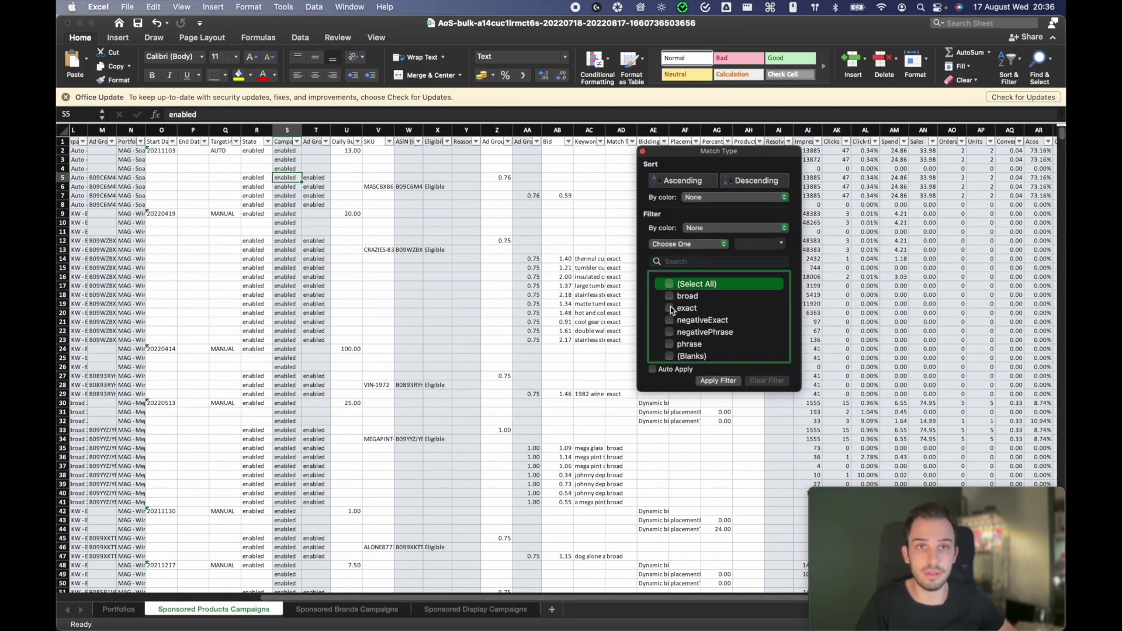
click(710, 381)
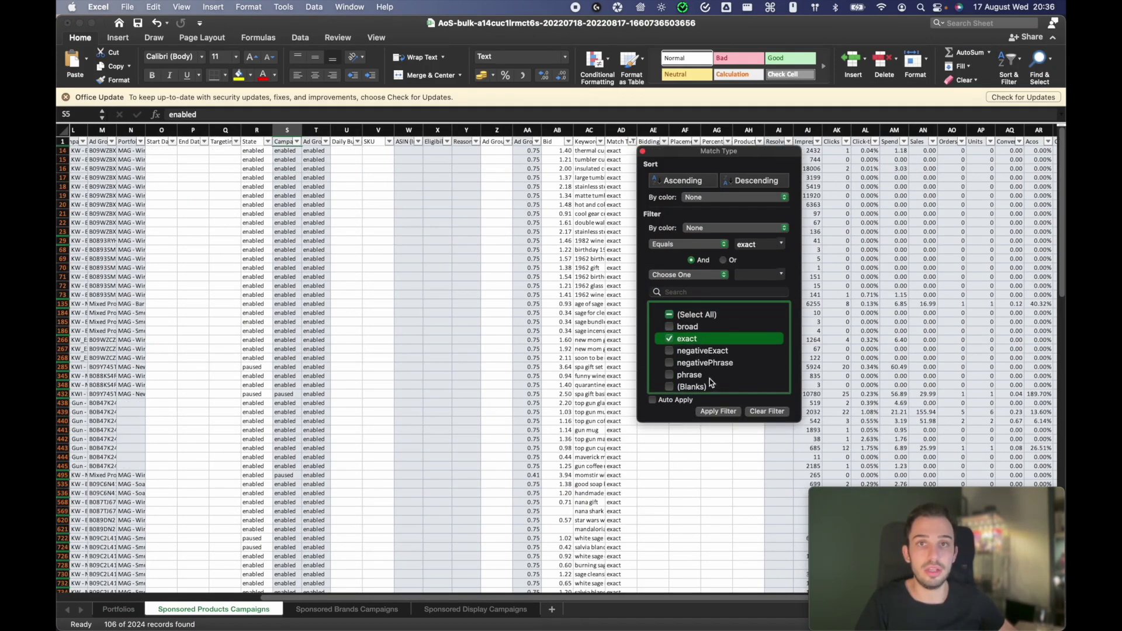
Filter the State and Campaign State columns to enabled only, excluding paused entries.
click(267, 141)
click(304, 309)
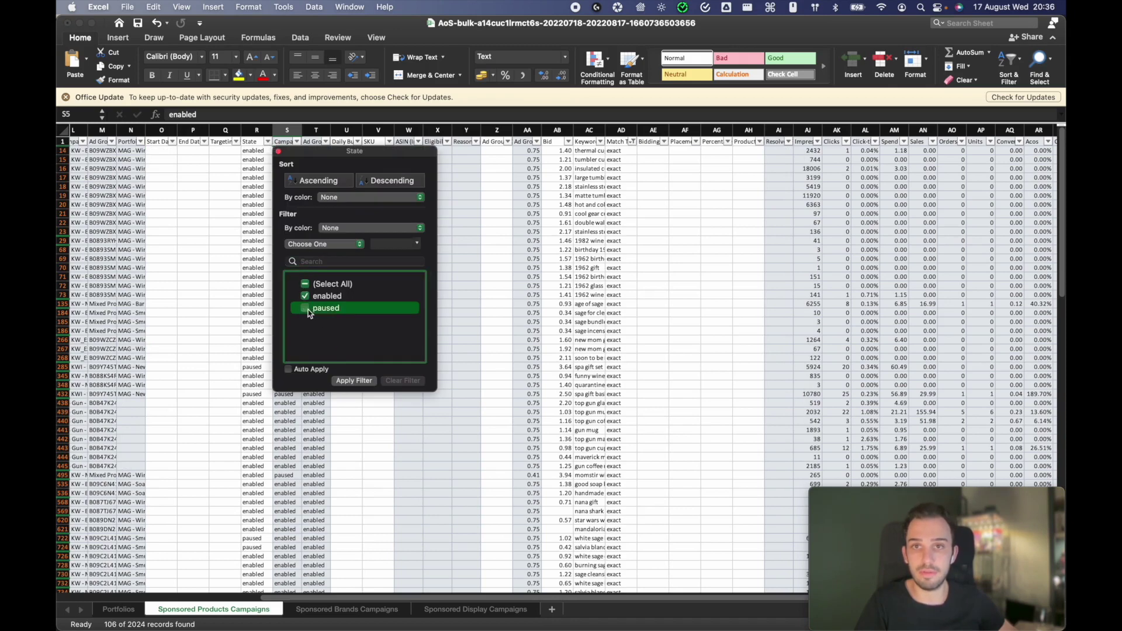
click(355, 381)
click(297, 142)
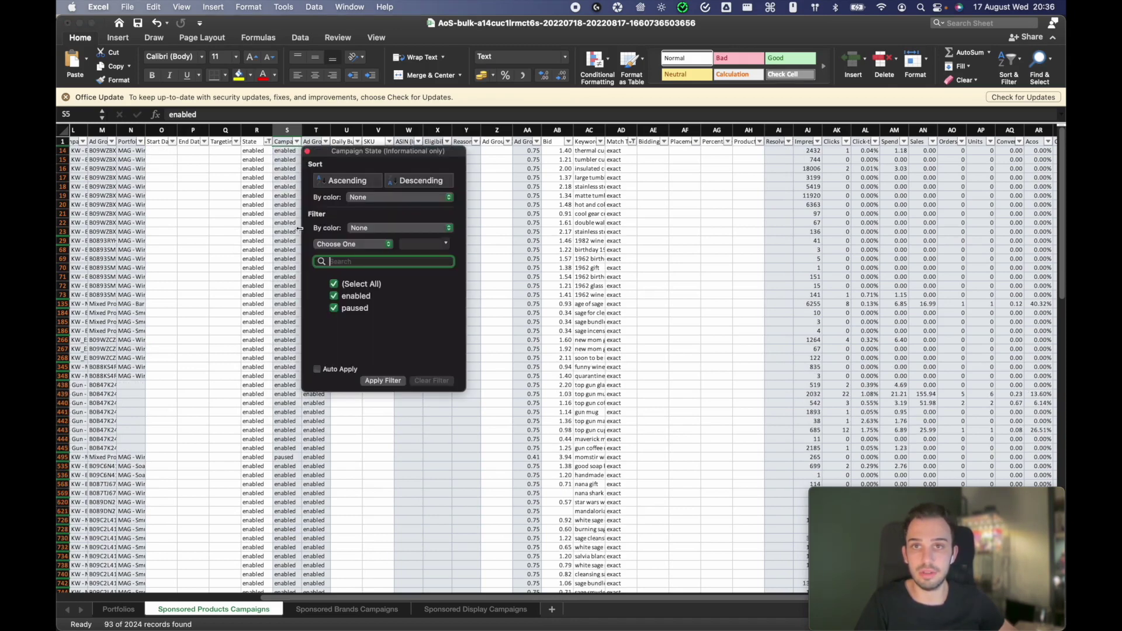
click(334, 308)
click(383, 381)
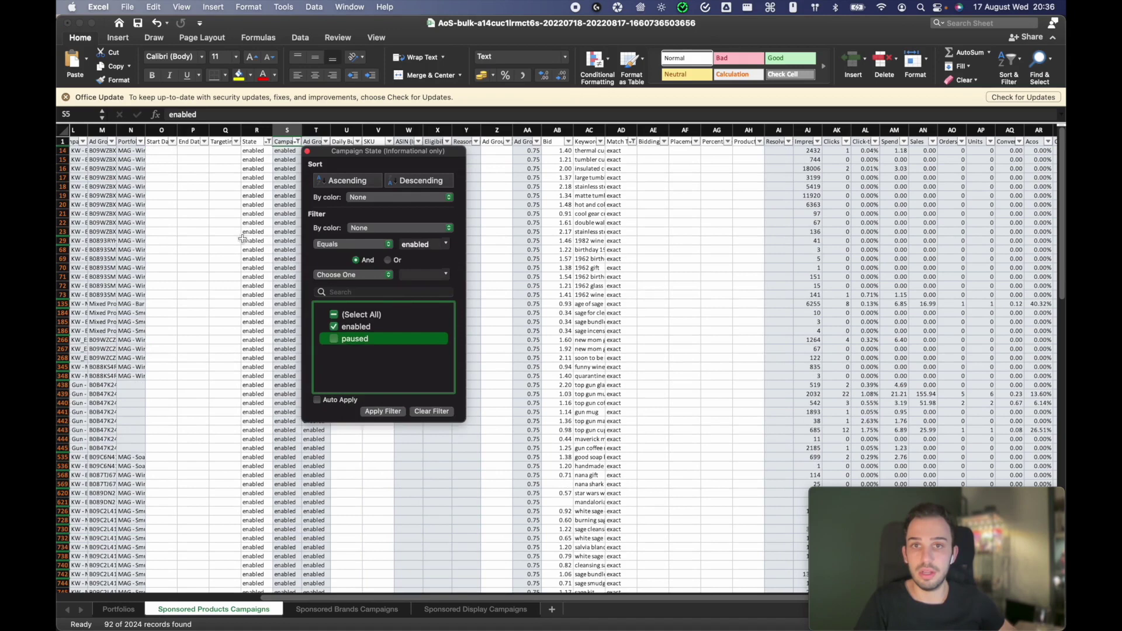
click(325, 142)
click(519, 330)
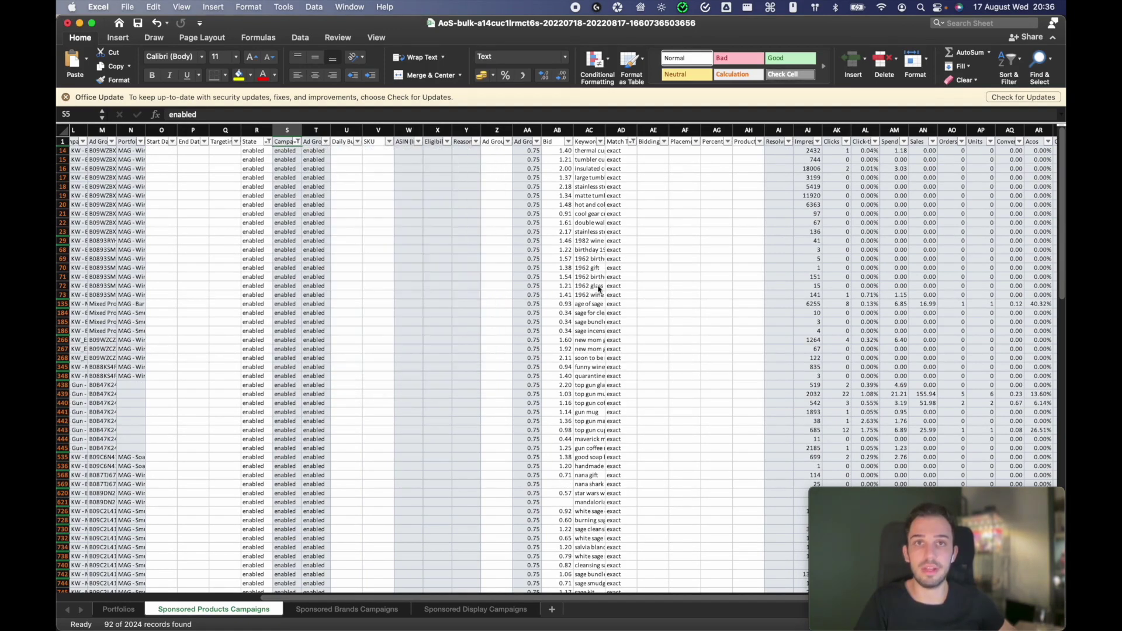
Widen the Keyword Text column and copy all its filtered keywords, starting from "thermal cups for hot and cold drinks".
click(589, 130)
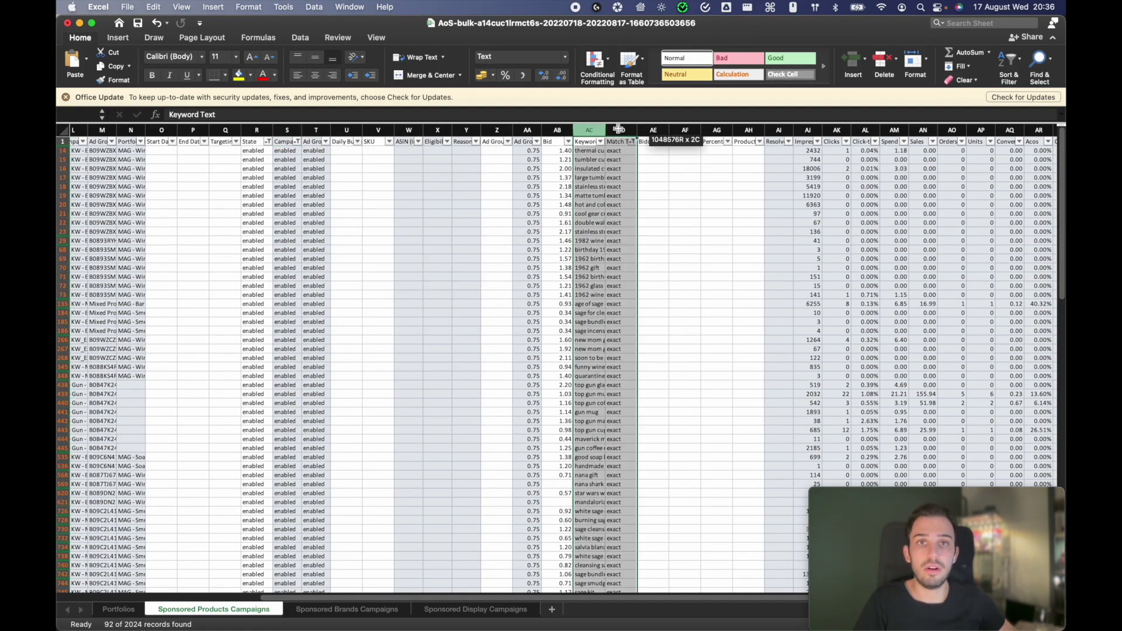
click(589, 177)
drag(602, 123, 657, 124)
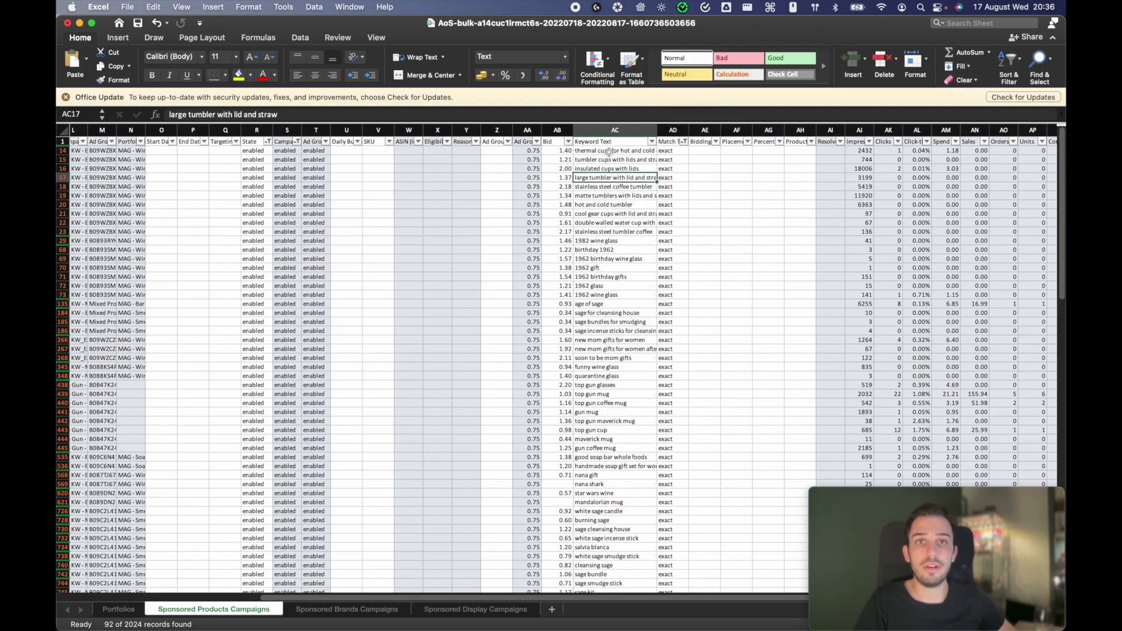
click(610, 152)
key(super+shift+Down)
key(super+c)
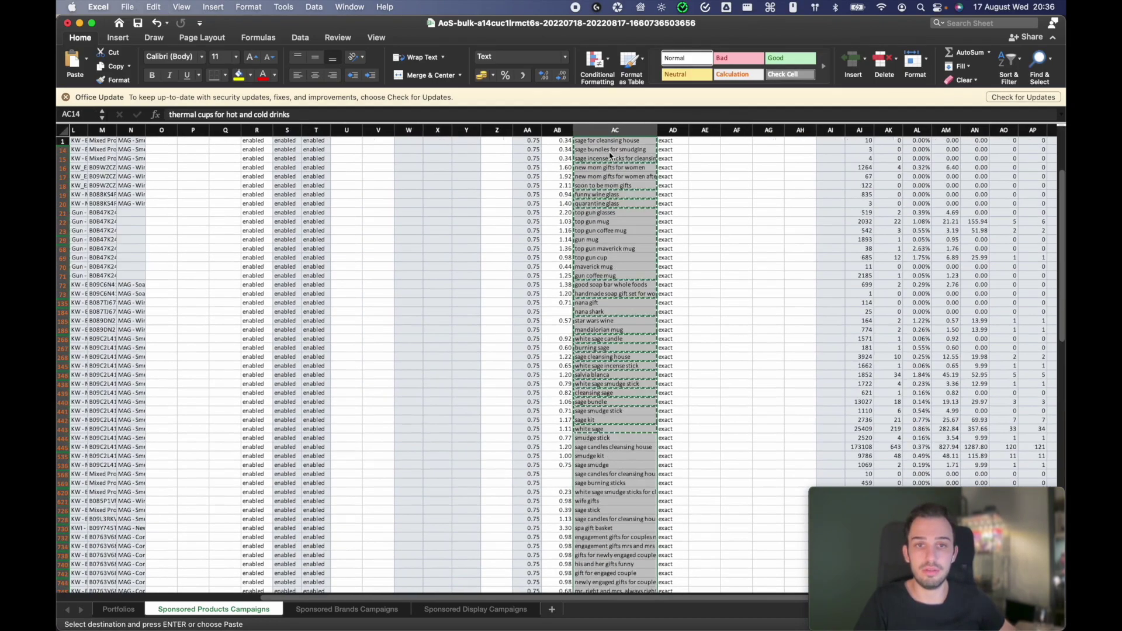
Return to the AoS Video spreadsheet in Chrome and open its Harvesting sheet.
key(ctrl+Up)
click(269, 236)
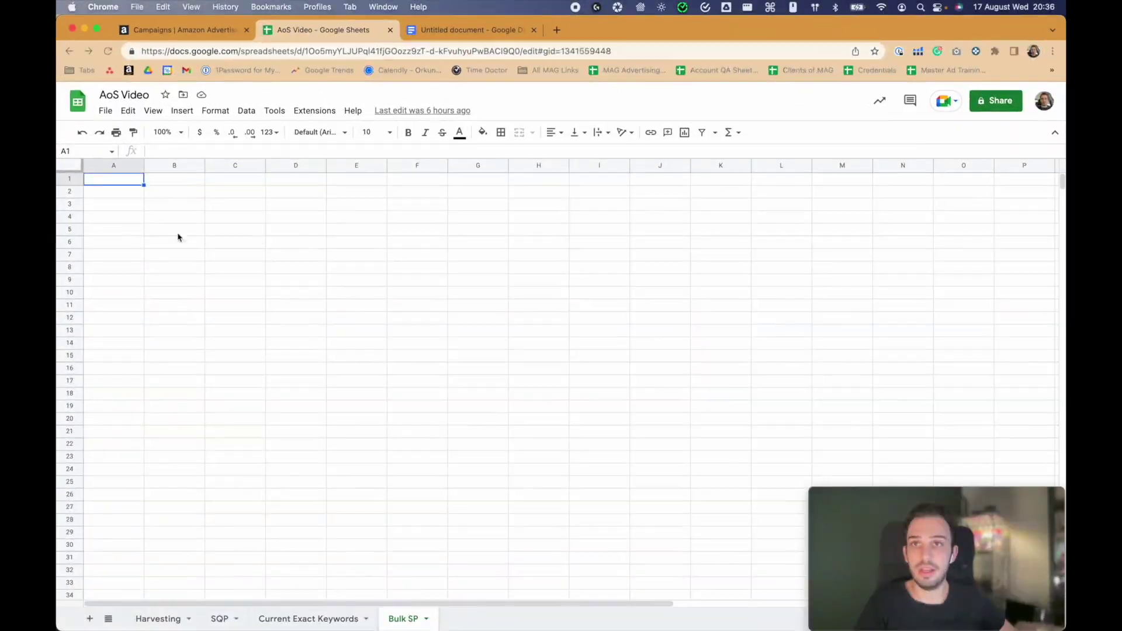
click(153, 618)
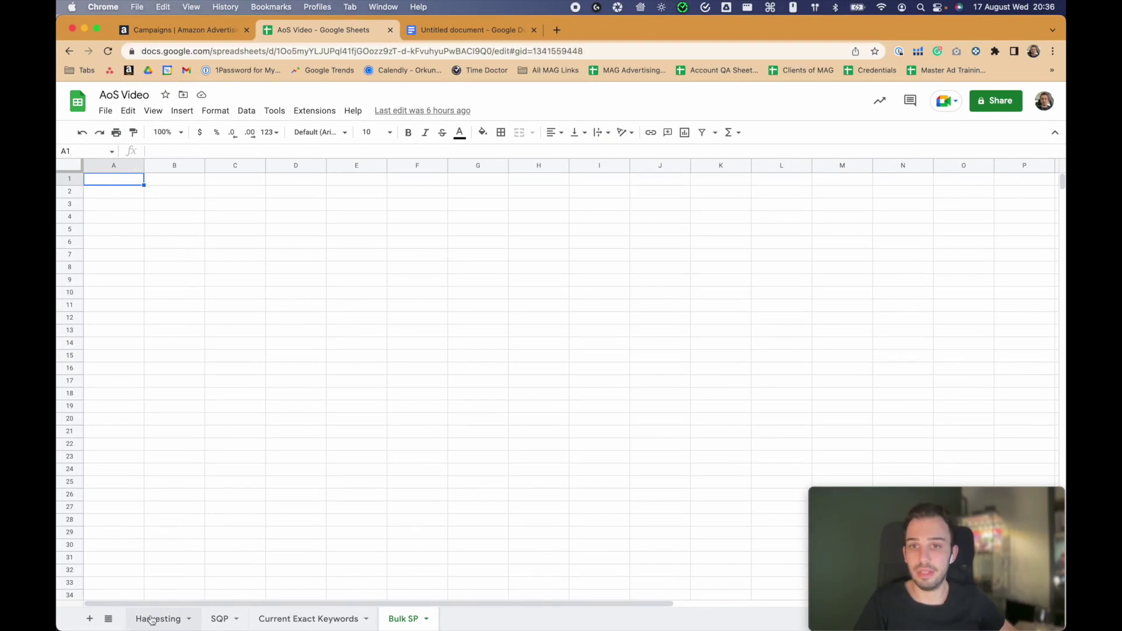
key(super+v)
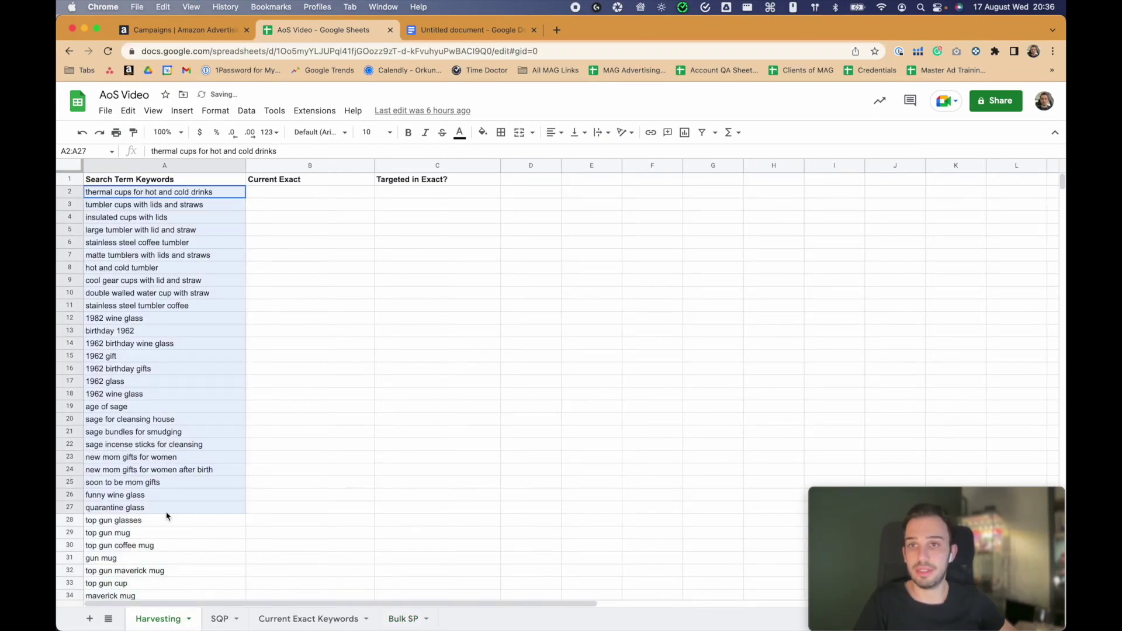
click(152, 482)
key(super+z)
Paste the copied exact-match keywords into the Current Exact column, starting at cell B2.
click(273, 193)
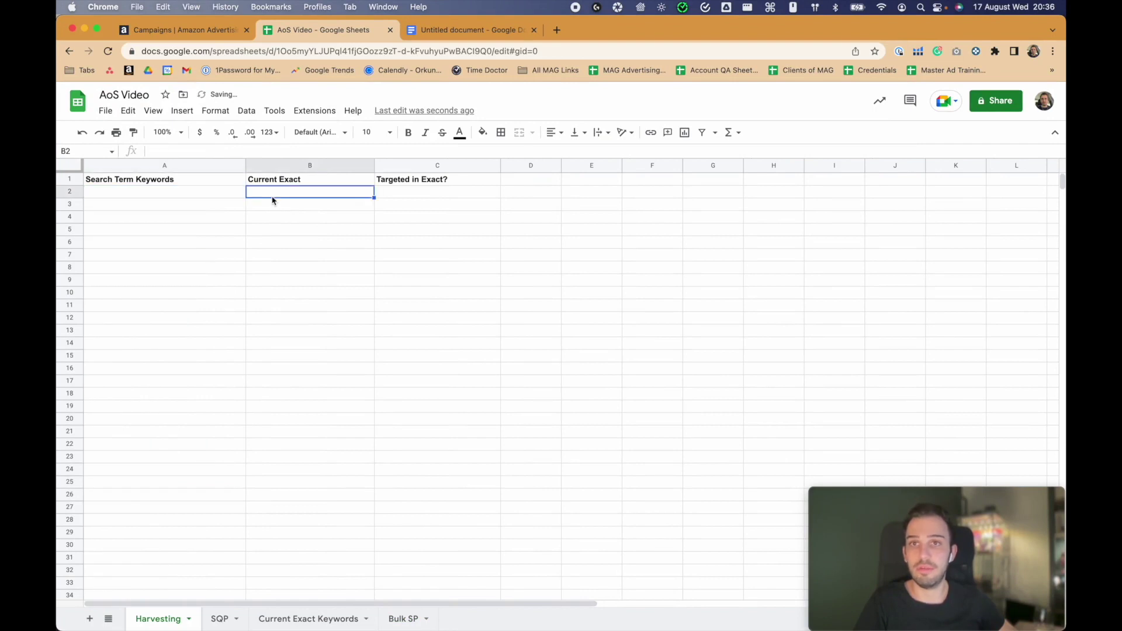
key(super+v)
click(310, 255)
click(310, 165)
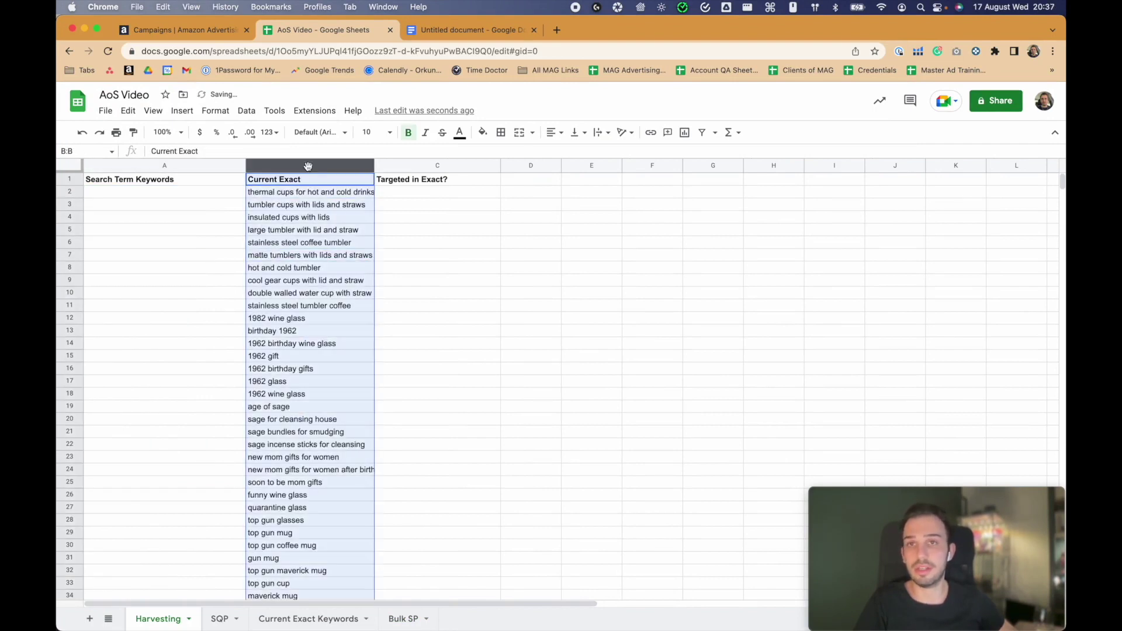
click(173, 196)
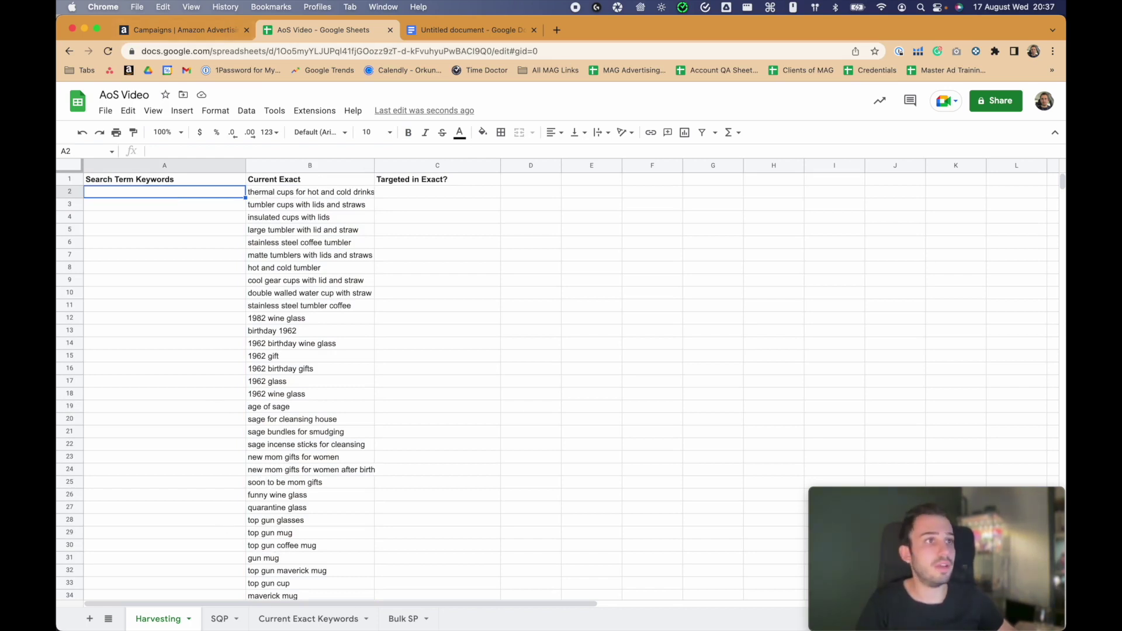
Switch to the Amazon Ads campaigns page and open its measurement reports list.
click(199, 31)
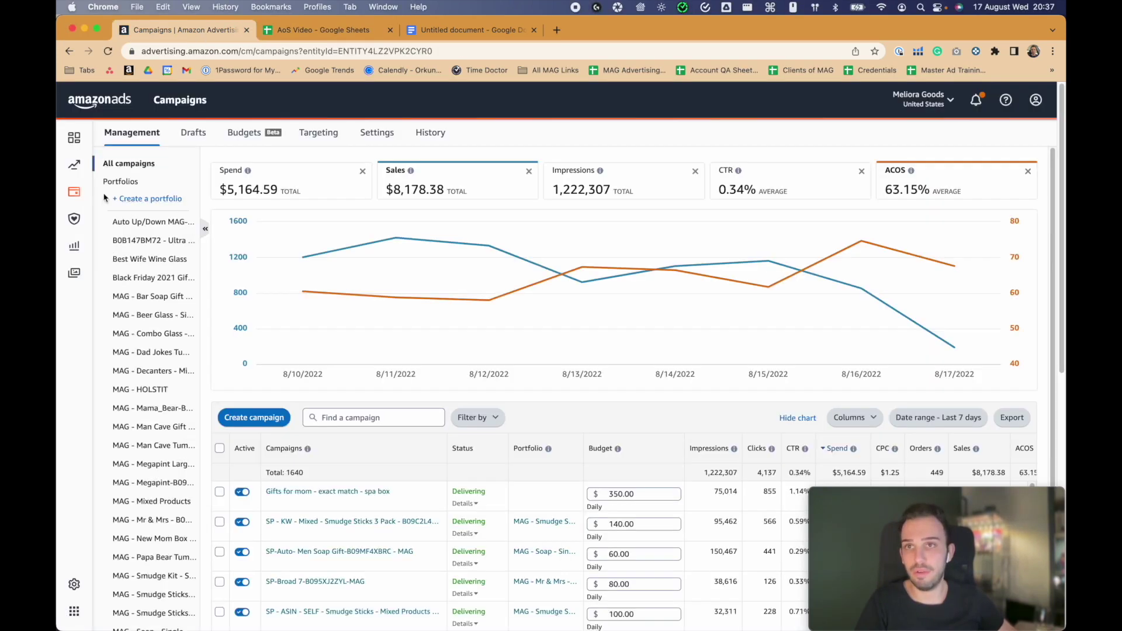
mouse_move(74, 191)
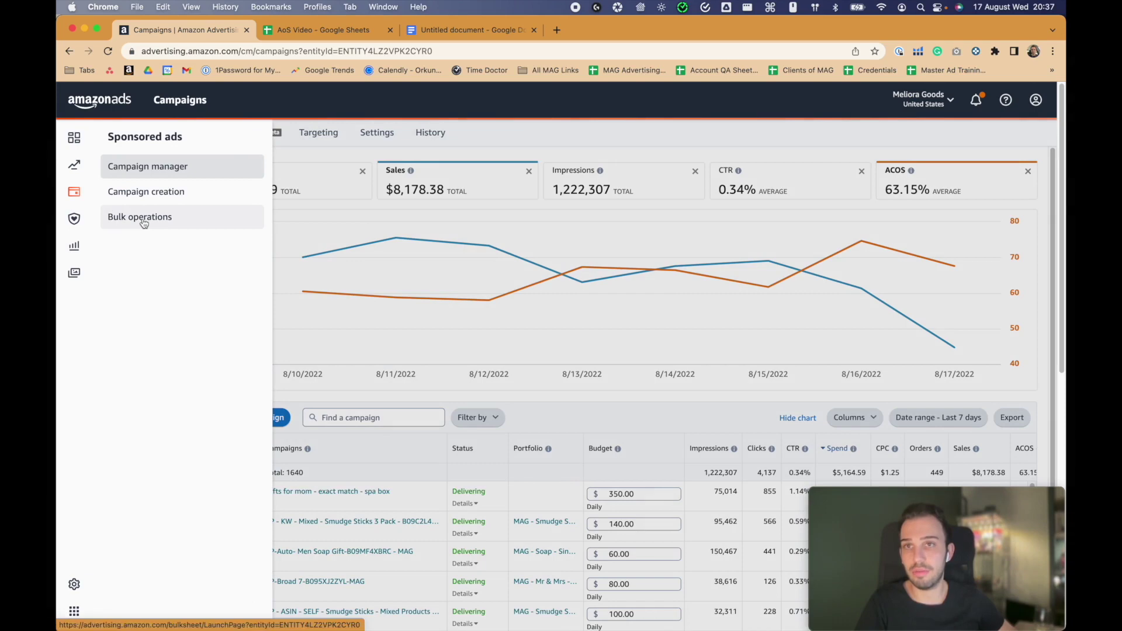
mouse_move(74, 245)
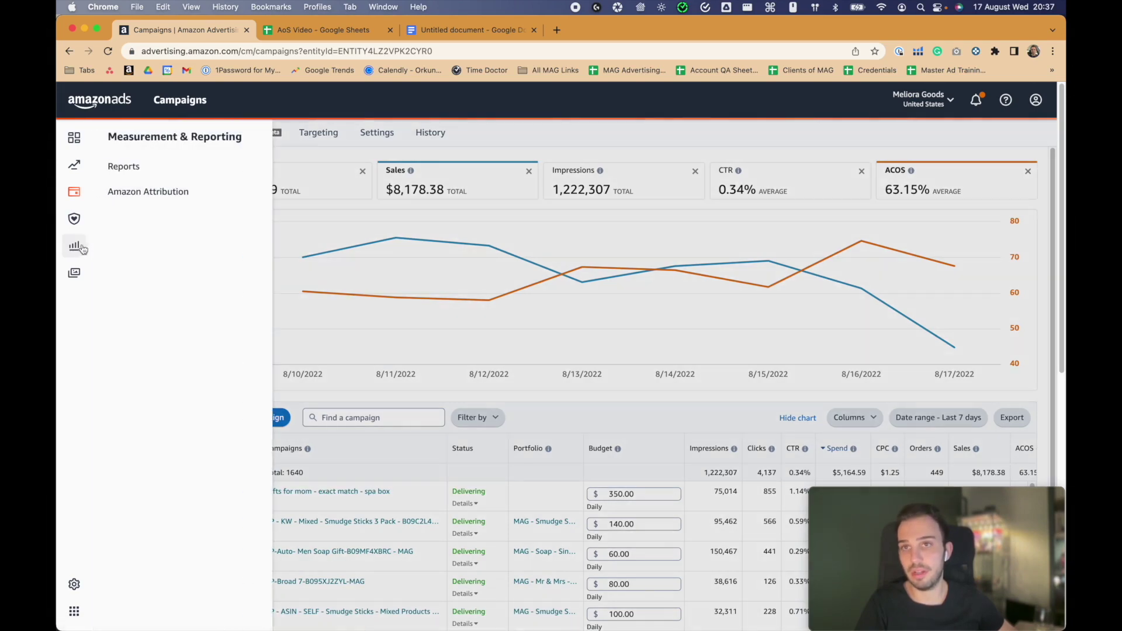
click(144, 168)
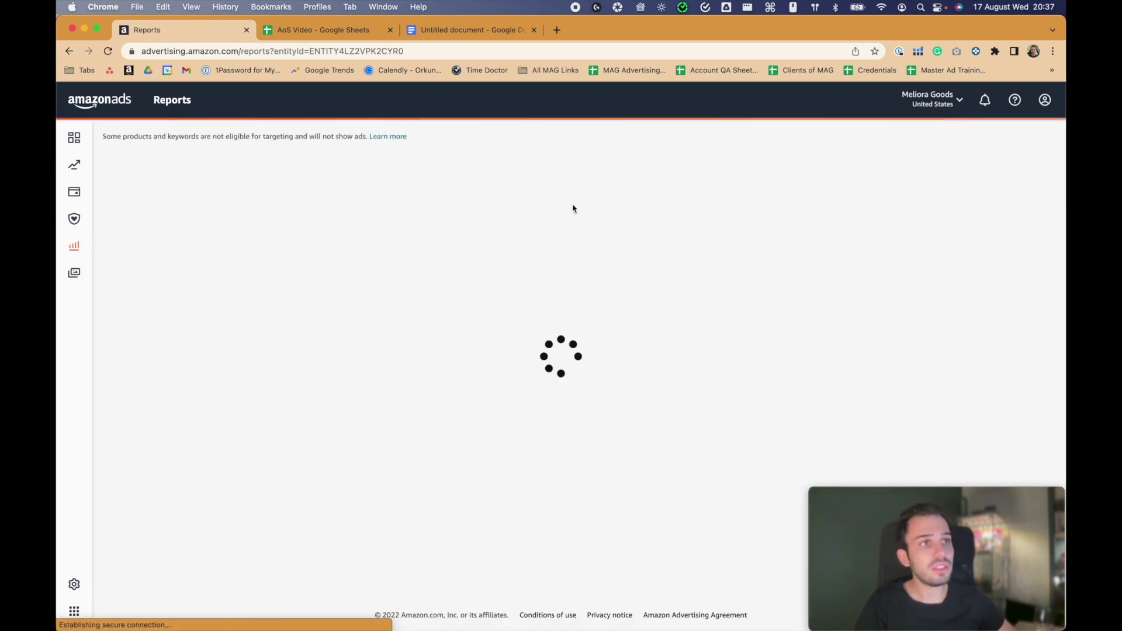
Start a new Sponsored Products search term report with a Summary time unit and Last 30 days period, leaving it without running.
click(146, 155)
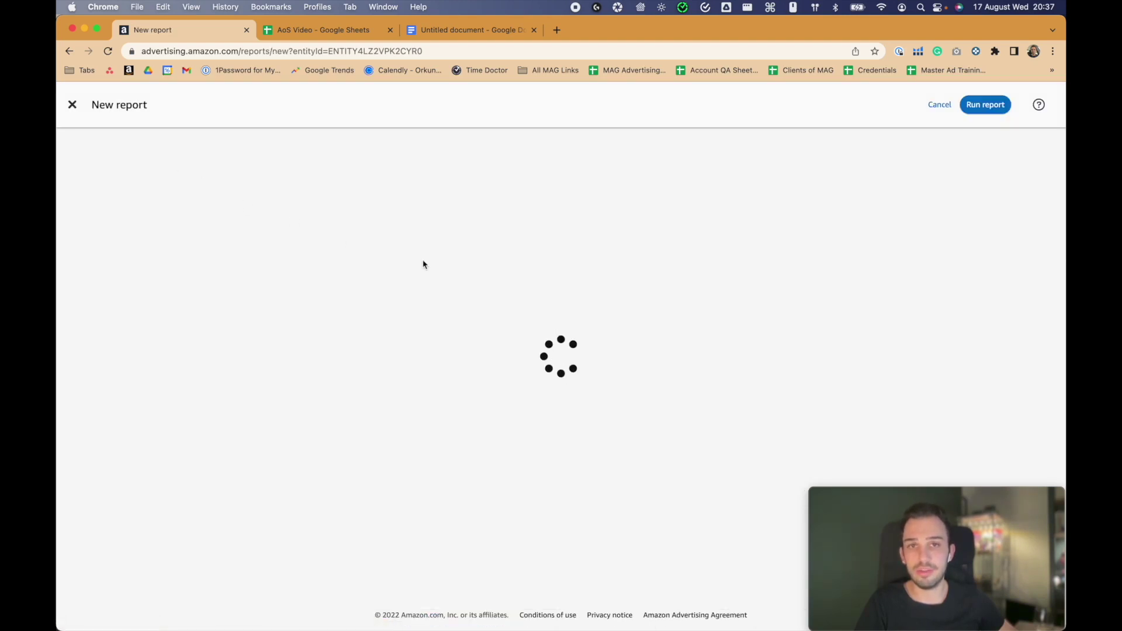
click(355, 237)
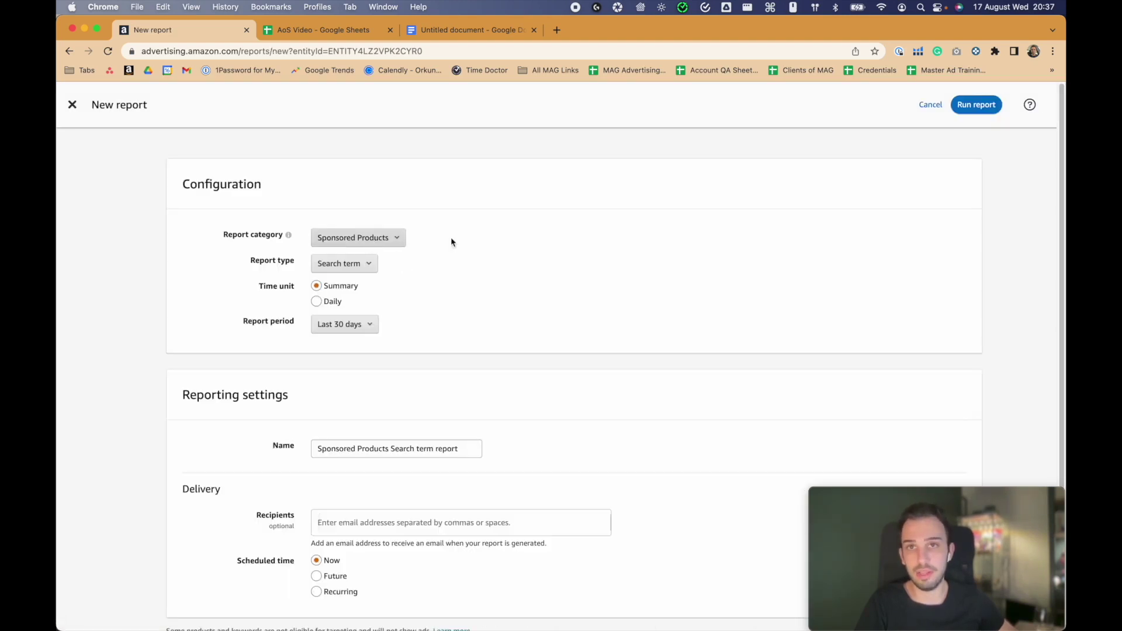
click(360, 270)
click(360, 270)
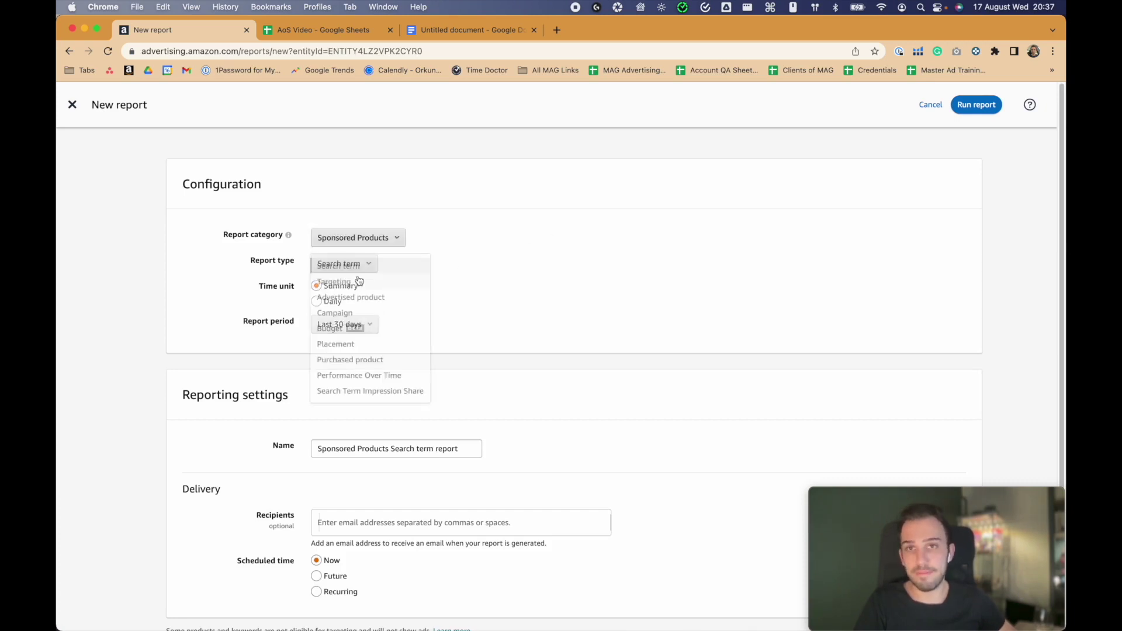
click(367, 269)
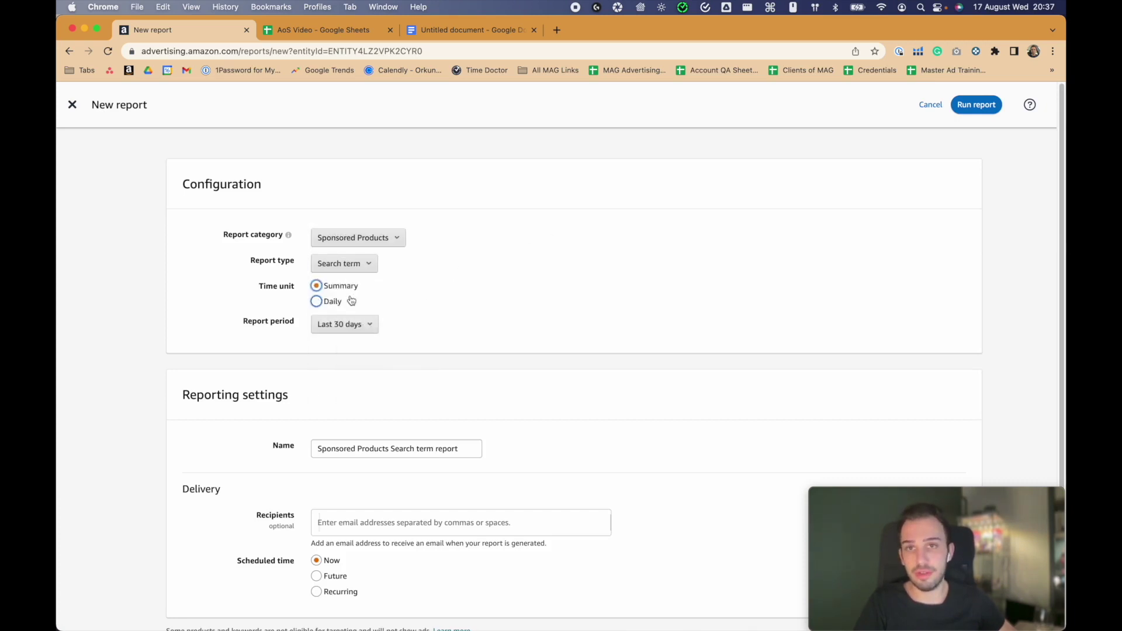
click(364, 325)
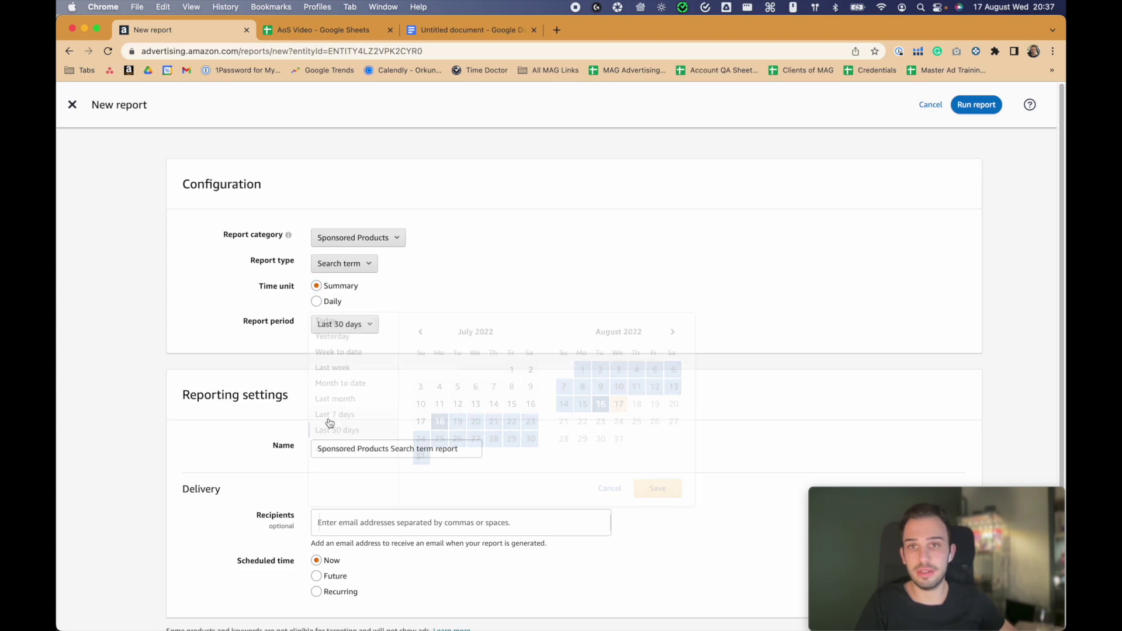
click(669, 249)
click(74, 110)
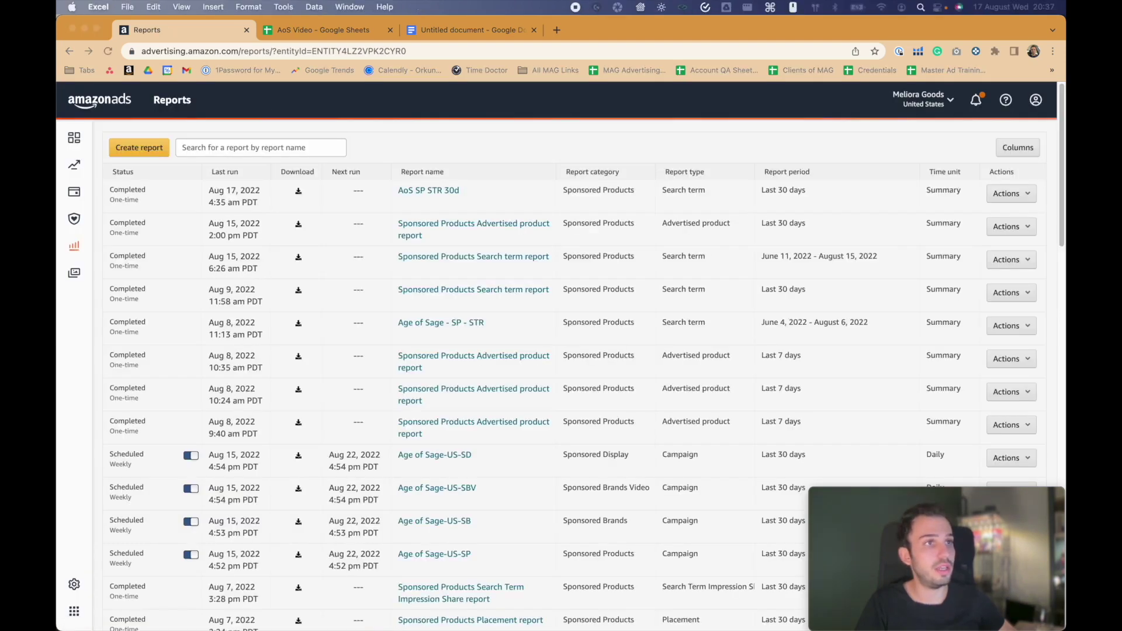
Switch to Excel and enlarge the AoS SP STR 30d search term report workbook to fill the screen.
key(super+Tab)
key(super+Tab)
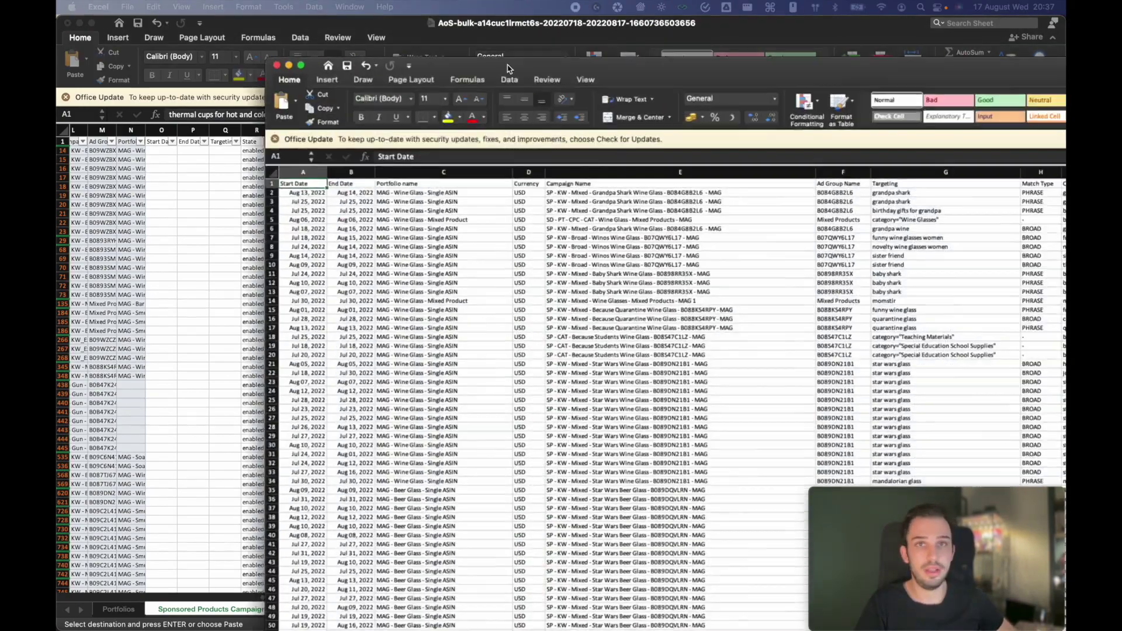
double_click(508, 68)
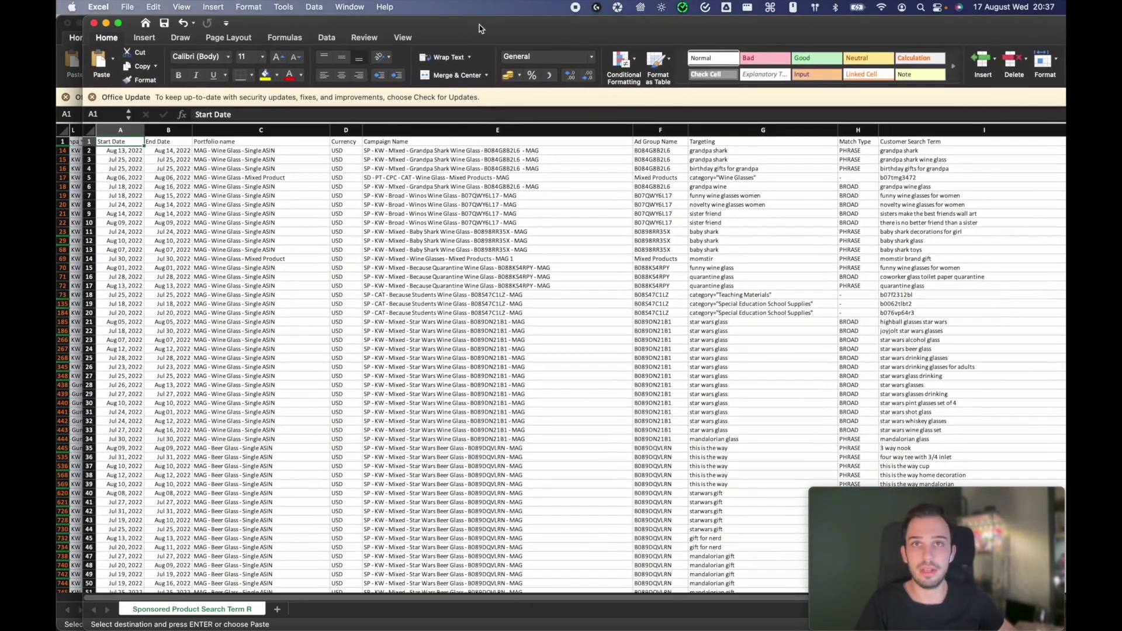
drag(508, 27, 386, 59)
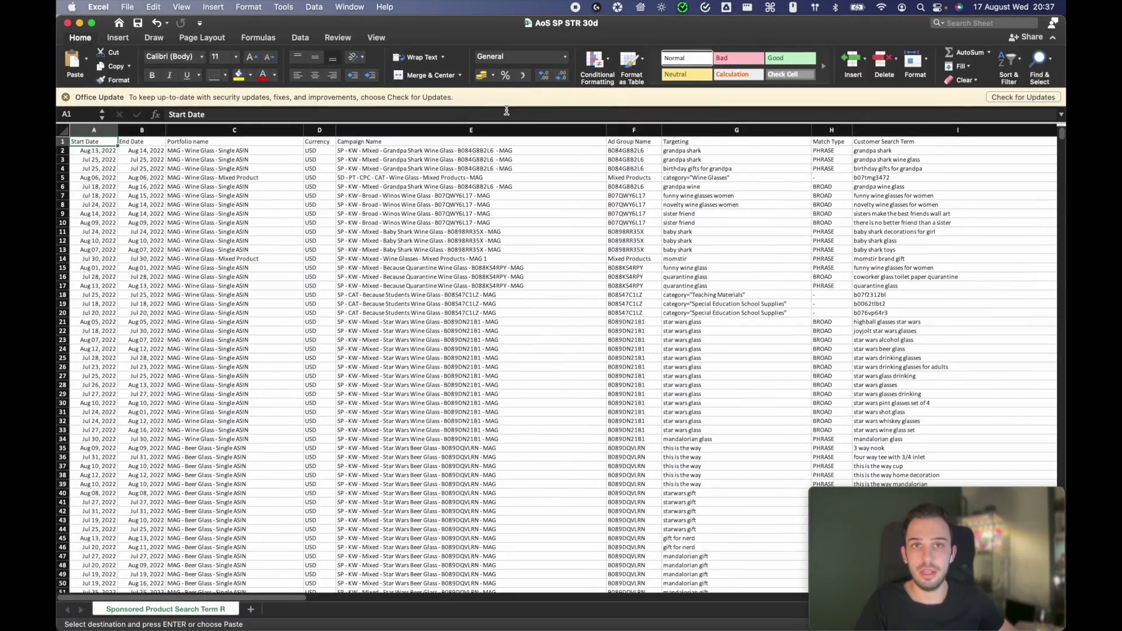
click(326, 223)
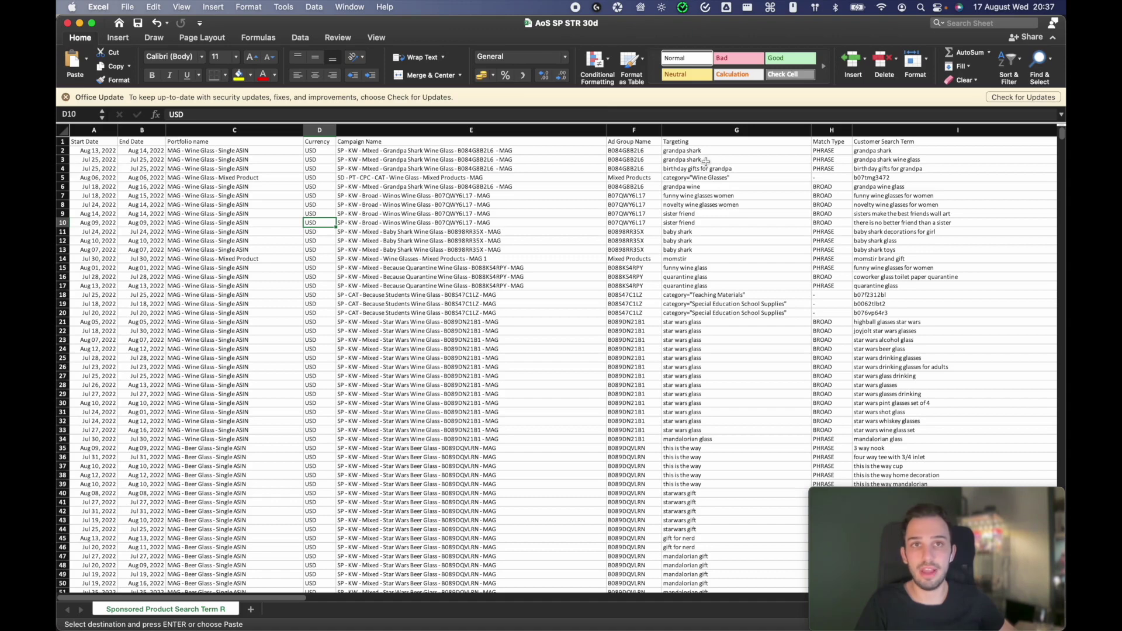
Add column filters to the whole search term report.
scroll(745, 157, right, 10)
key(Right)
key(Right)
key(Up)
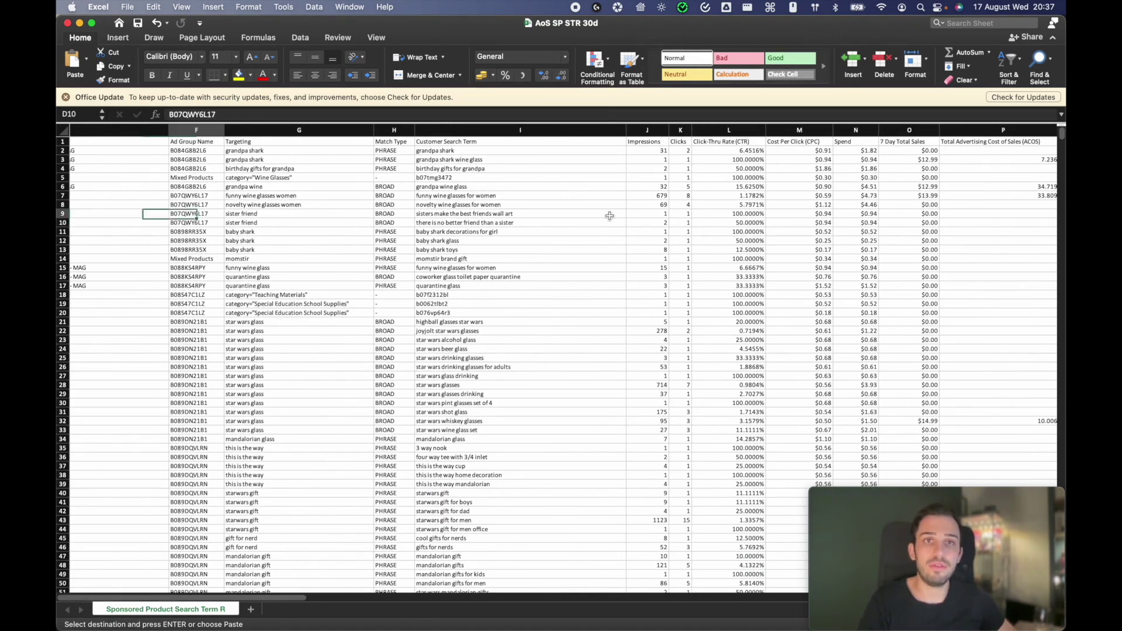
key(super+a)
click(1009, 64)
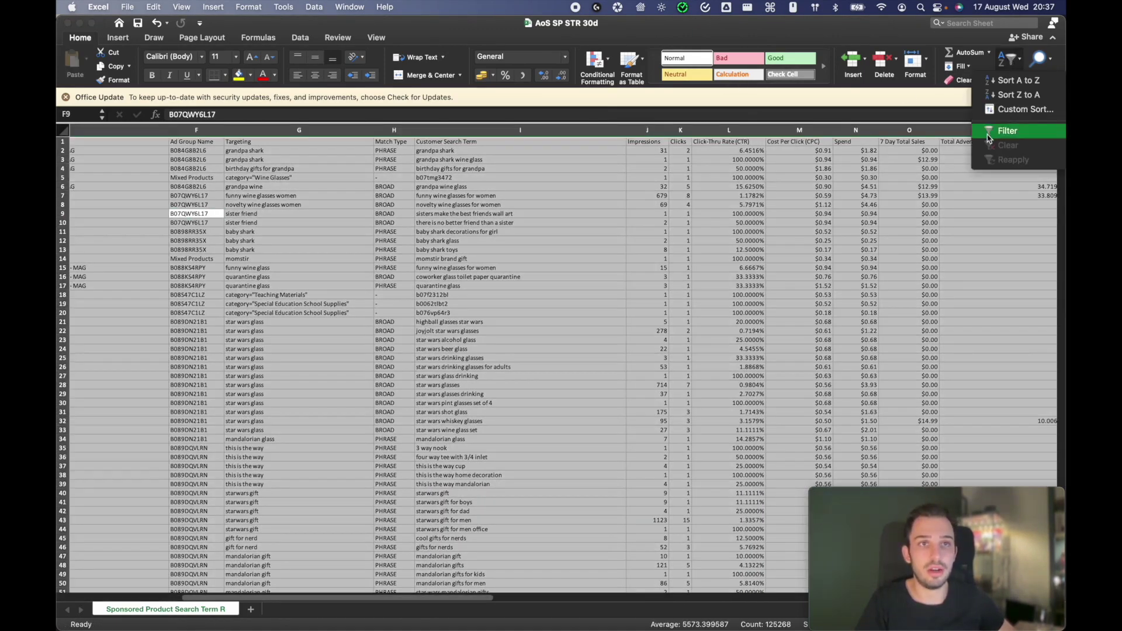
click(992, 133)
click(754, 204)
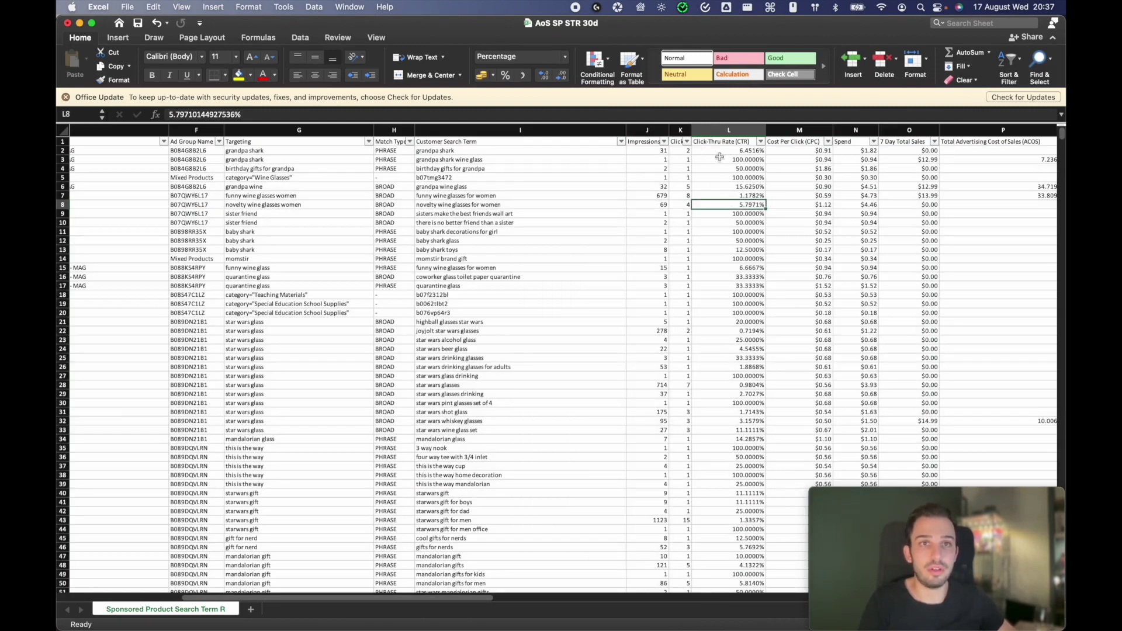
Filter the 7 Day Total Sales column to exclude search terms with $0.00 in sales.
scroll(725, 157, right, 4)
scroll(730, 157, right, 2)
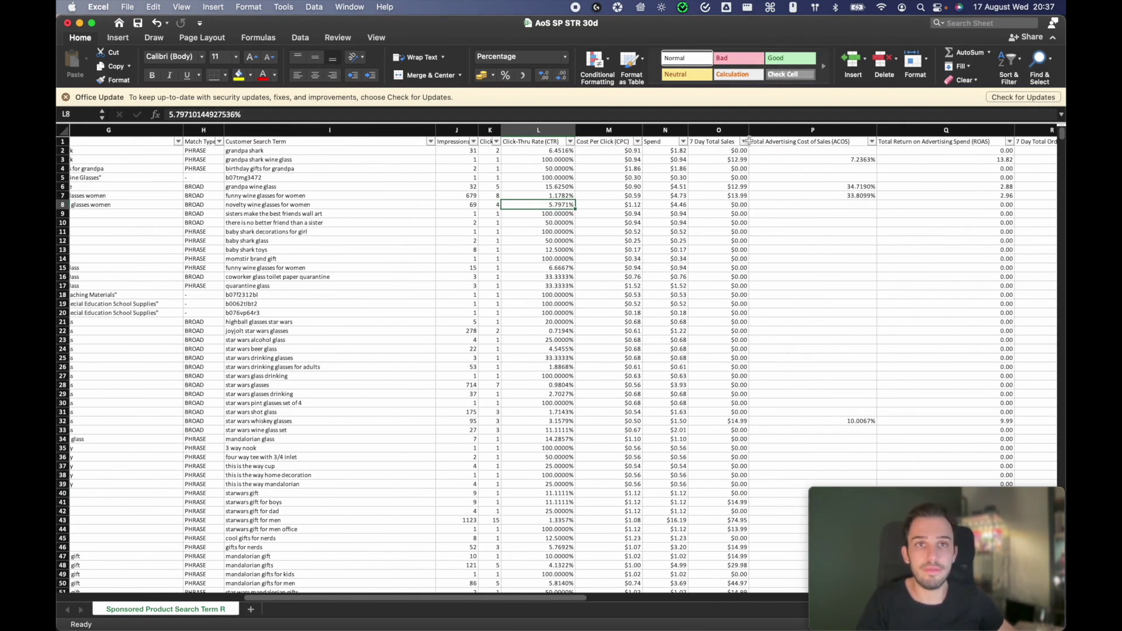
click(744, 142)
click(780, 298)
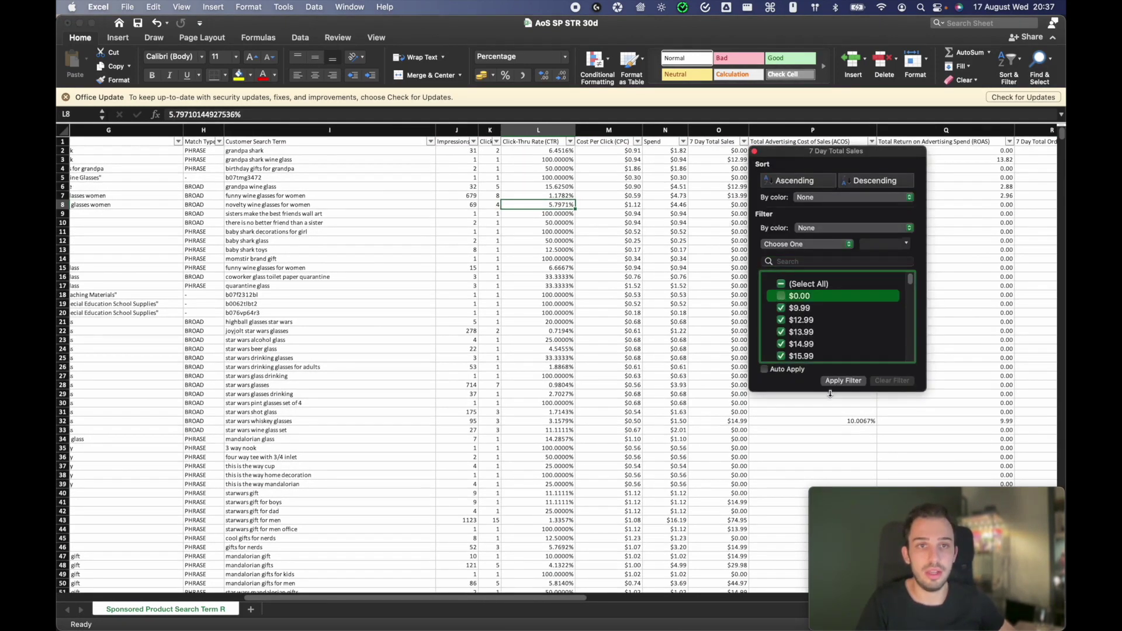
click(843, 380)
click(657, 247)
Filter the Total Advertising Cost of Sales (ACOS) column to values less than 80%.
scroll(674, 228, right, 6)
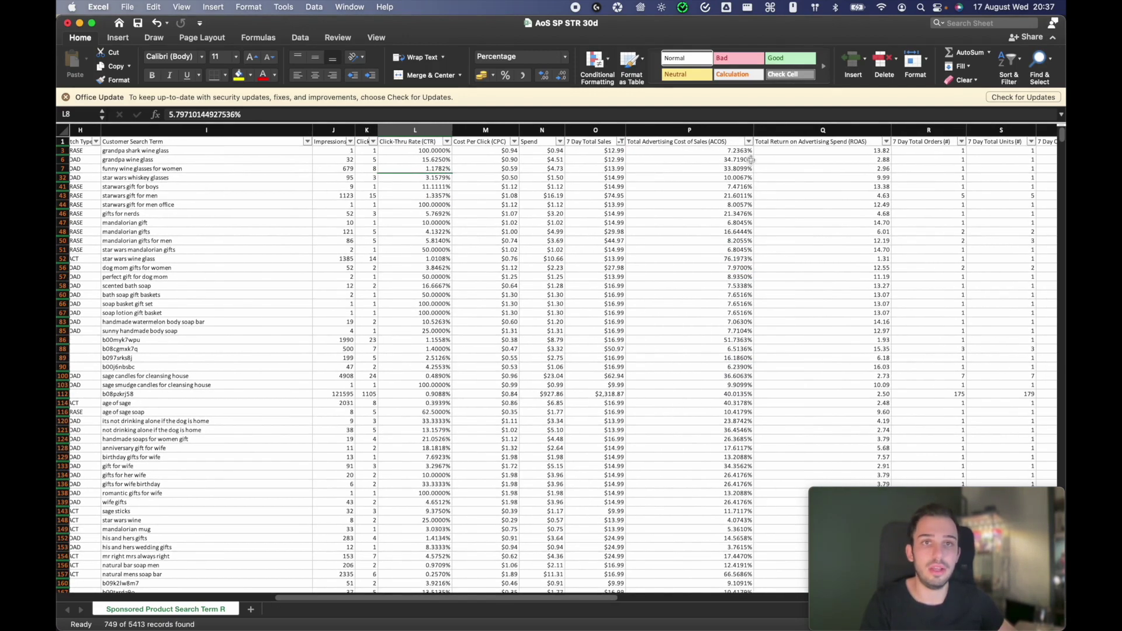
click(745, 150)
click(748, 141)
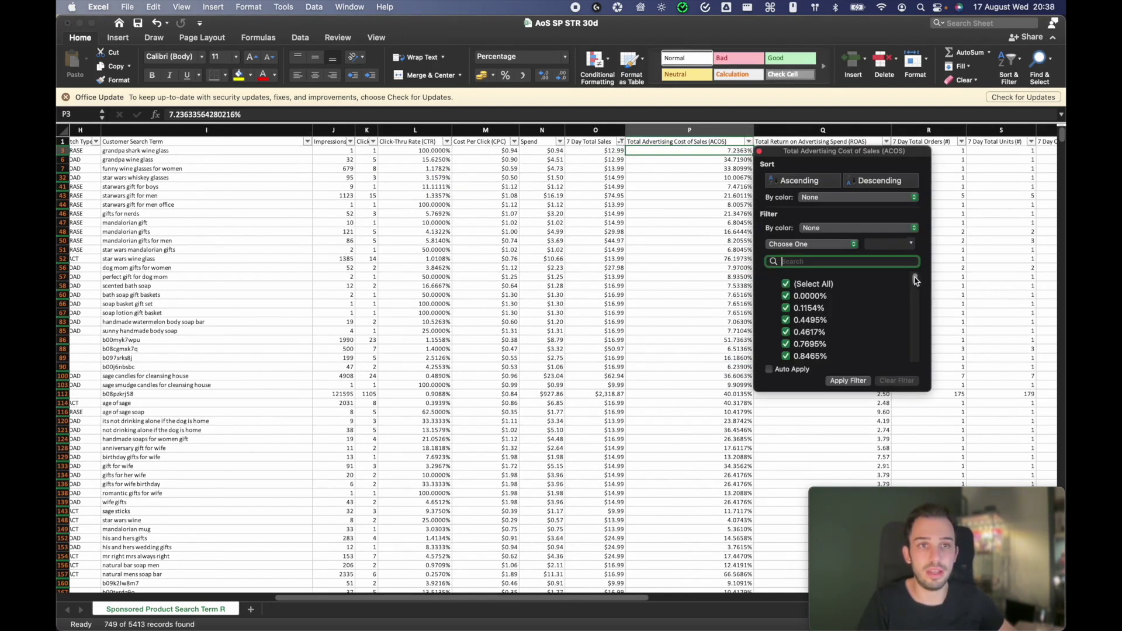
drag(915, 280, 894, 392)
drag(787, 356, 789, 306)
scroll(789, 307, up, 15)
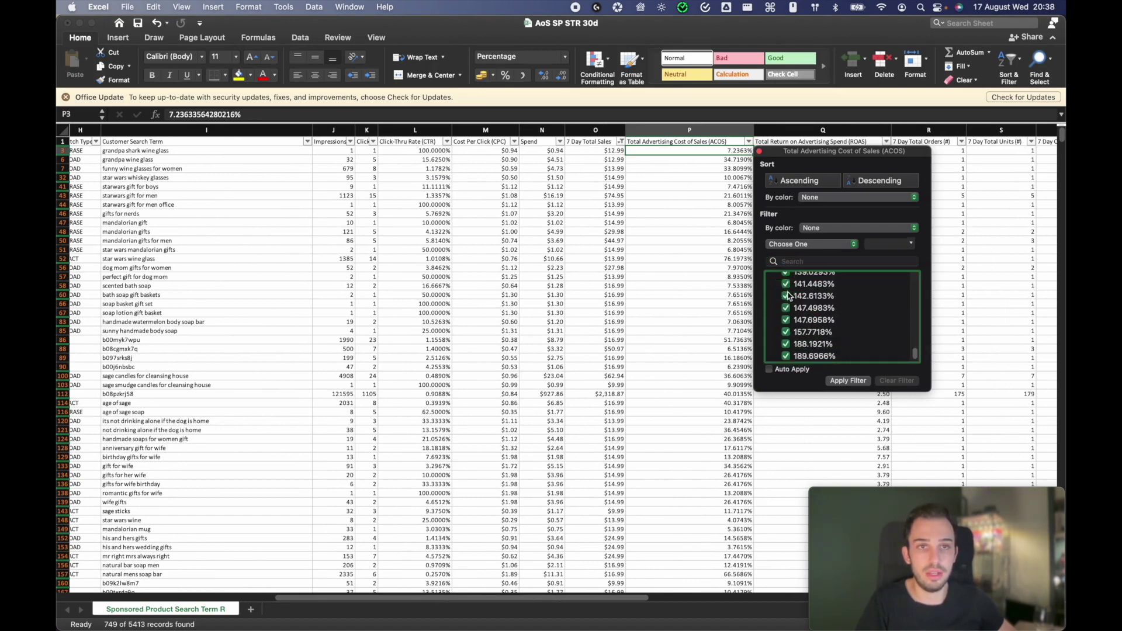
scroll(792, 308, down, 5)
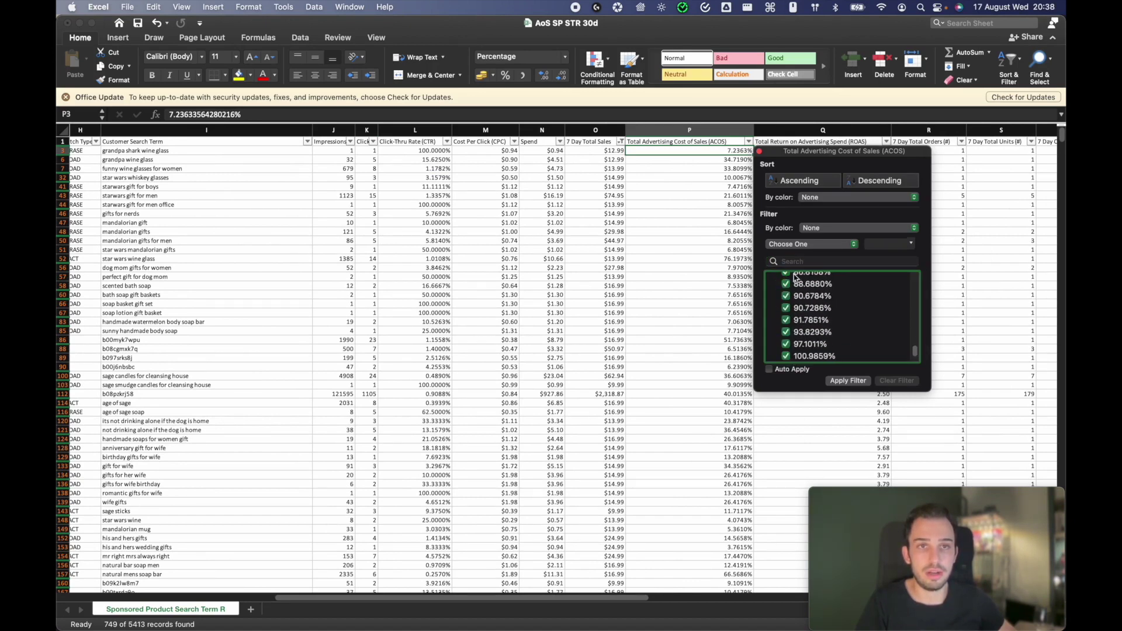
click(811, 244)
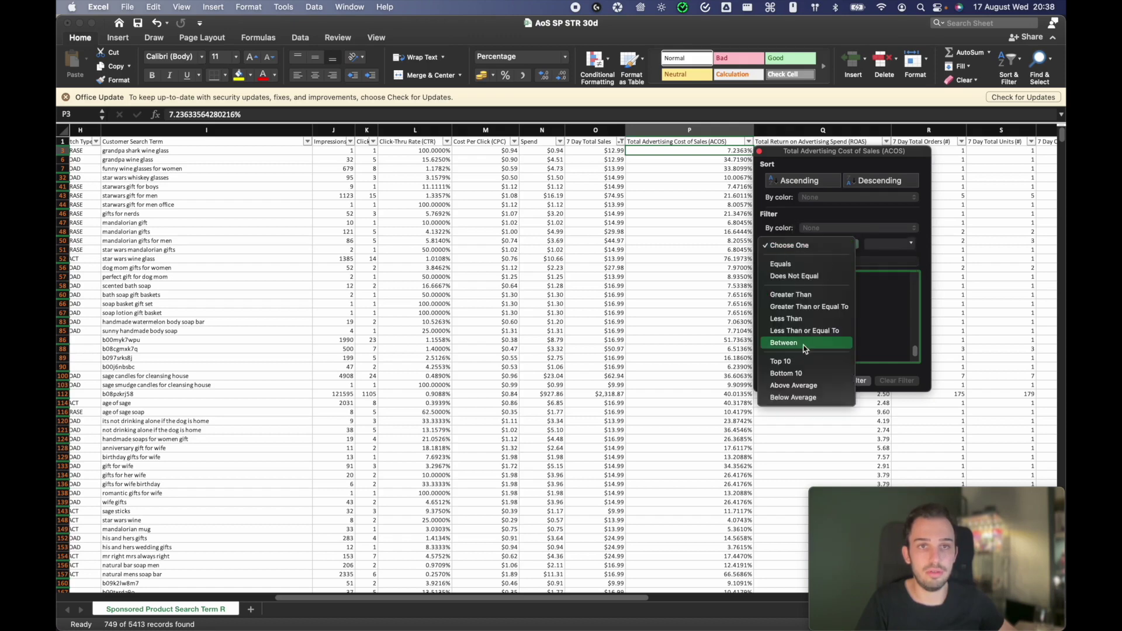
click(804, 319)
click(891, 244)
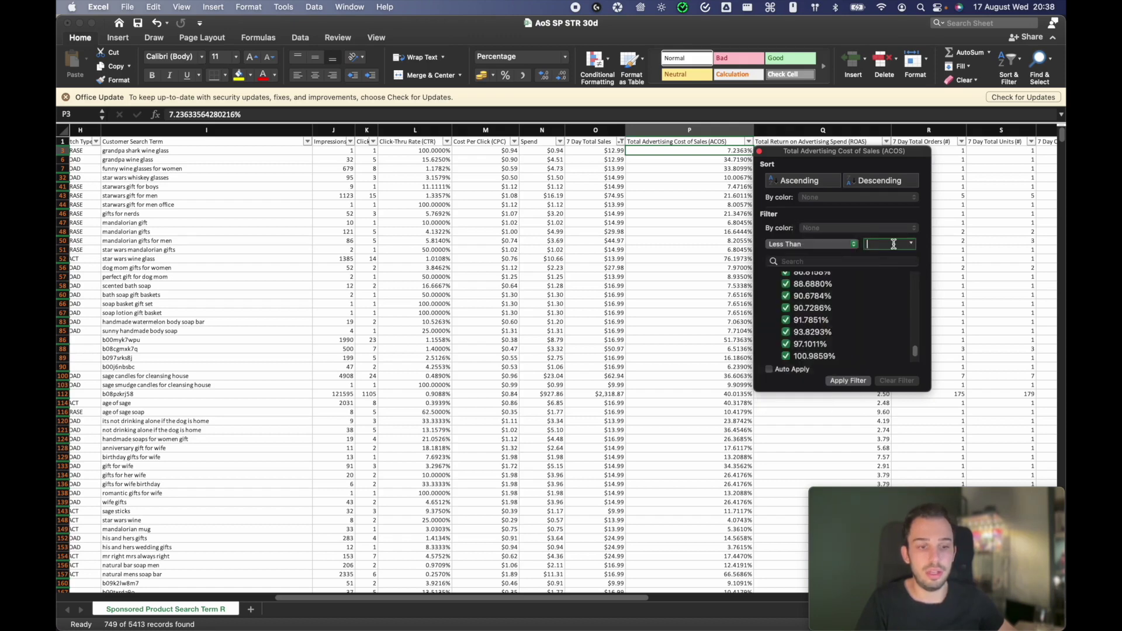
text(80)
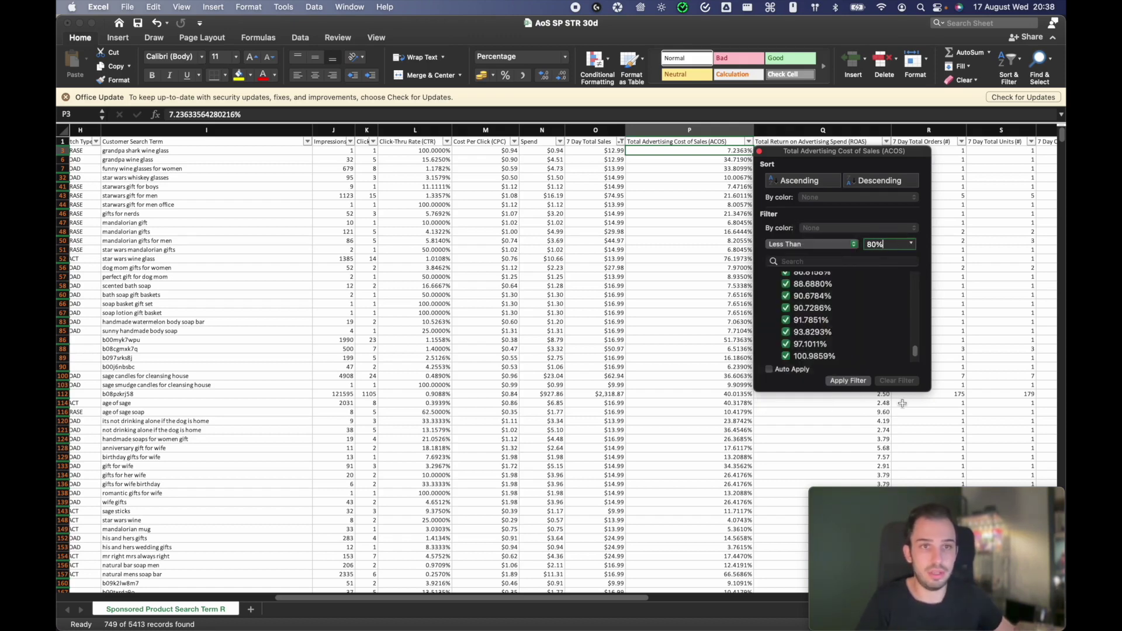
click(848, 381)
Sort the filtered rows by ACOS in descending order and highlight the highest values for review.
click(749, 141)
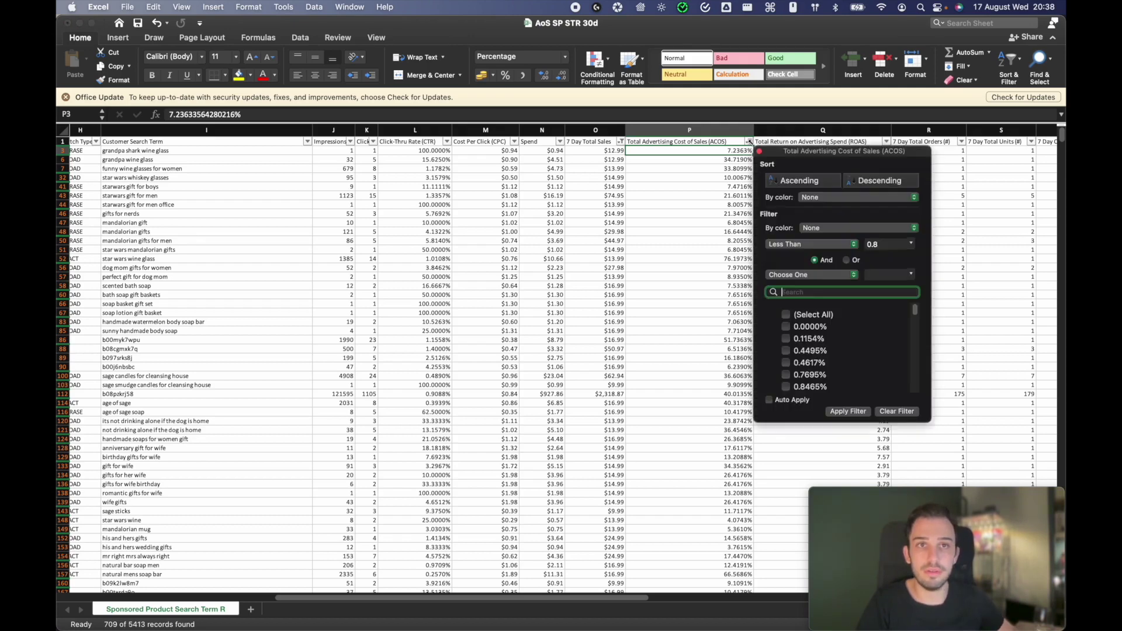
click(865, 180)
key(shift+Down)
key(shift+Down)
key(shift+Down)
key(shift+Down)
key(shift+Down)
key(shift+Down)
key(shift+Down)
key(shift+Down)
key(shift+Down)
key(shift+Down)
key(shift+Down)
key(shift+Down)
key(shift+Down)
key(shift+Down)
key(shift+Down)
key(shift+Down)
key(shift+Down)
key(shift+Down)
key(shift+Down)
key(shift+Down)
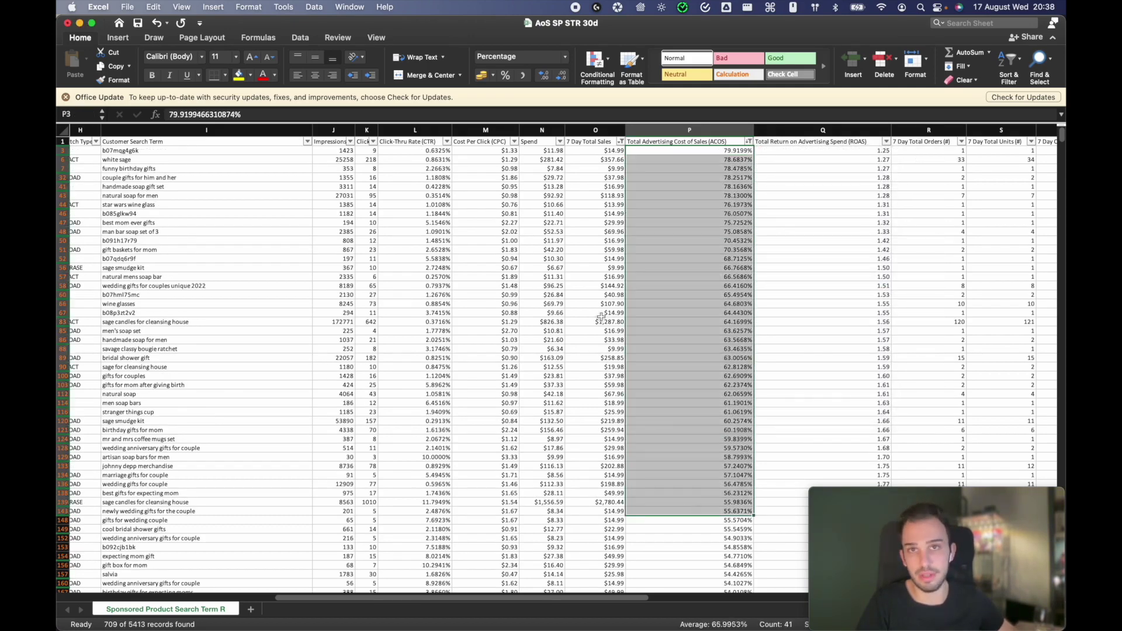
click(601, 317)
Copy all filtered Customer Search Term values, starting from "b07mqg4g6k".
click(171, 153)
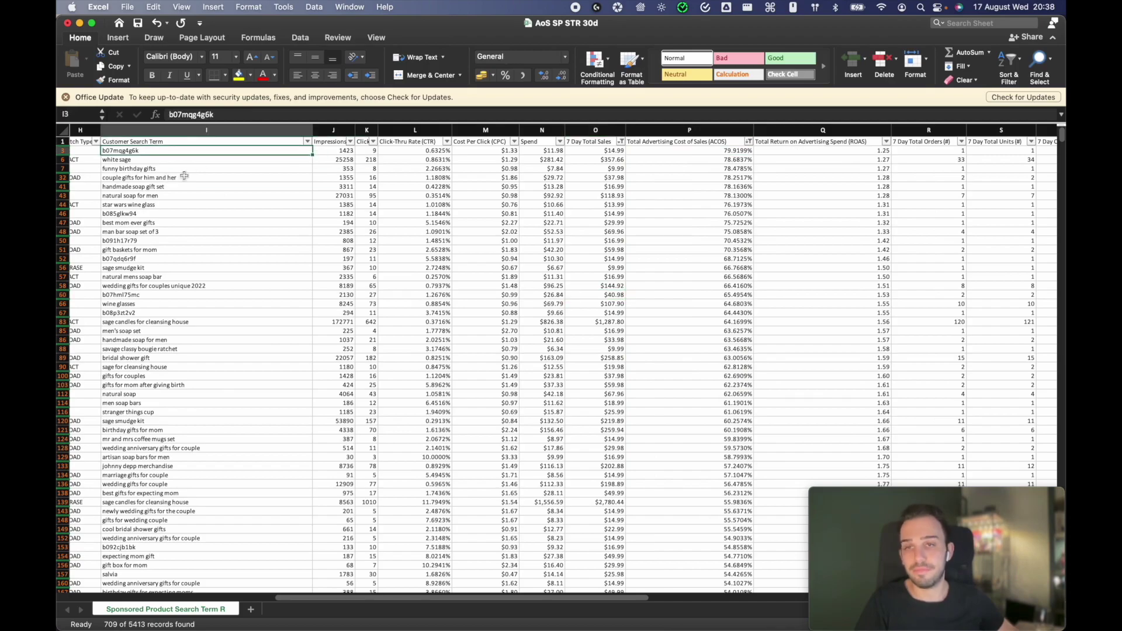
key(super+shift+Down)
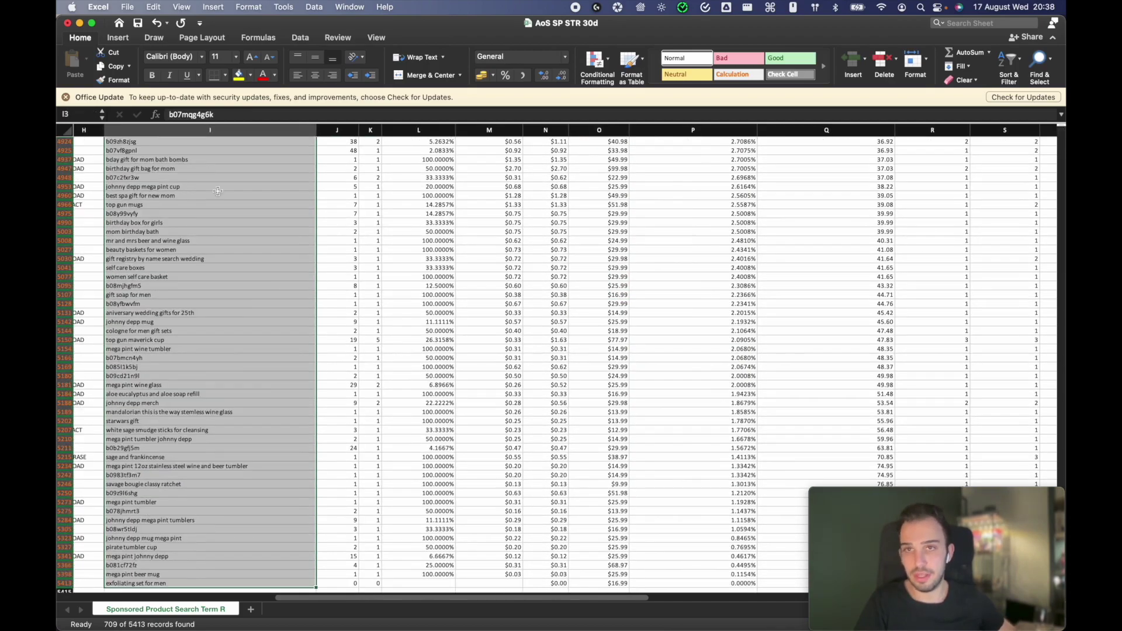
scroll(294, 299, down, 2)
scroll(294, 300, up, 10)
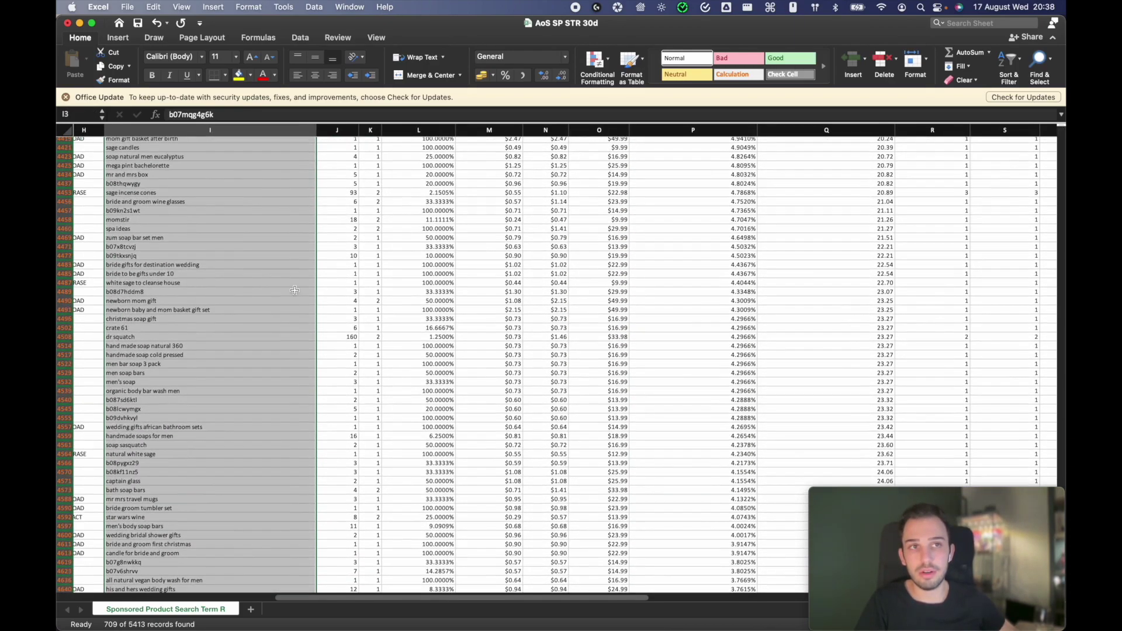
scroll(222, 218, up, 20)
key(super+c)
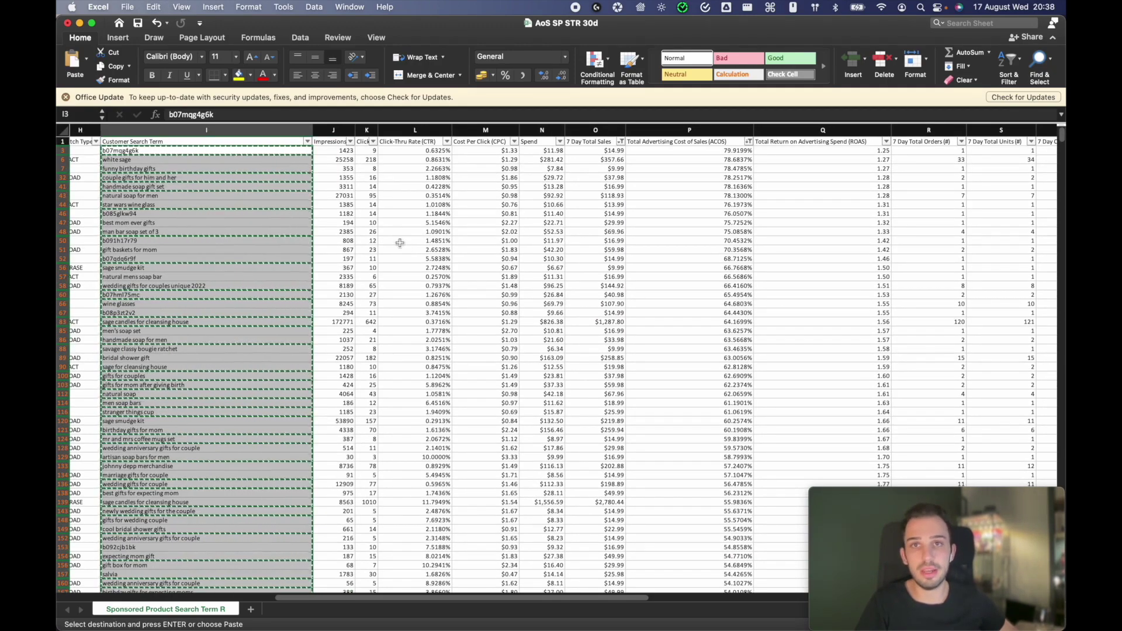
Switch to the AoS Video spreadsheet in Chrome and paste the search terms into the Search Term Keywords column, starting at cell A2.
key(ctrl+Up)
click(308, 249)
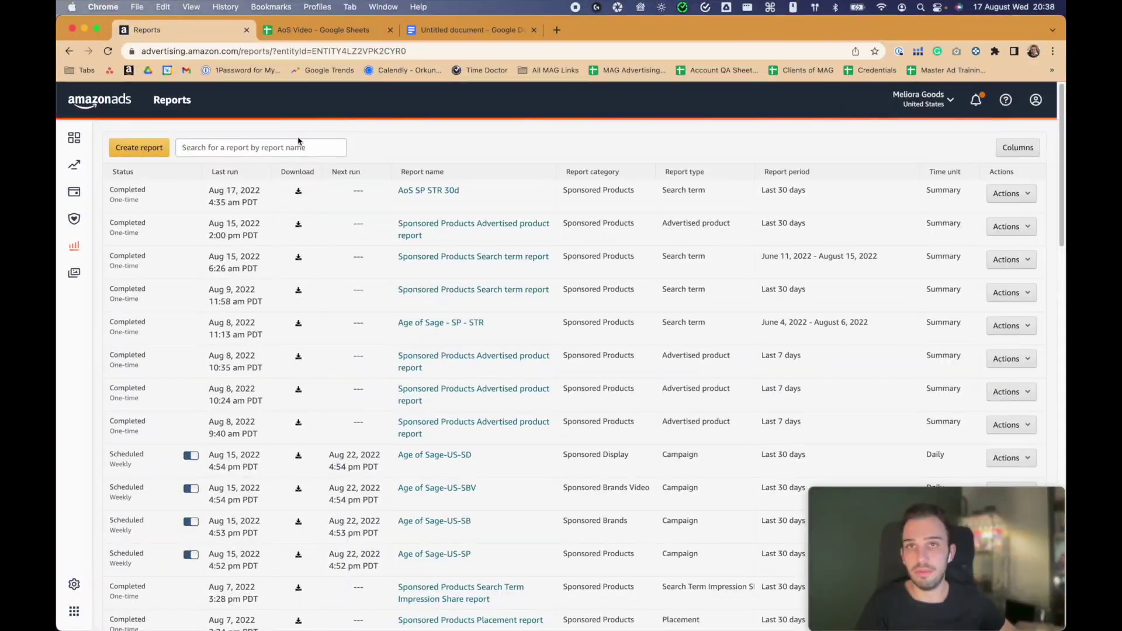
click(325, 30)
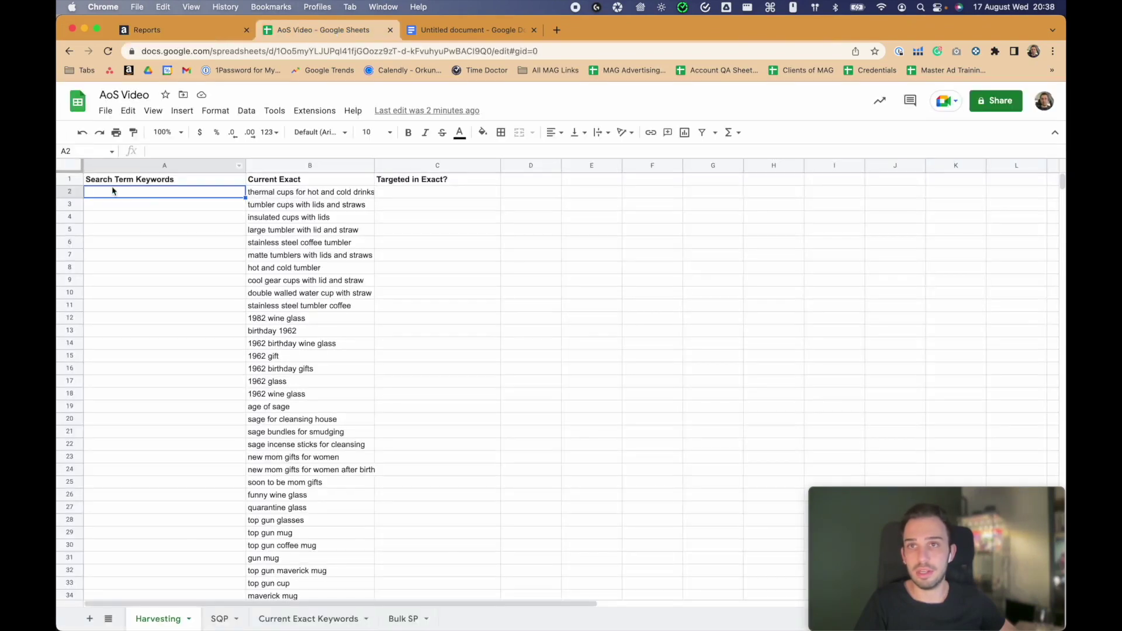
key(super+v)
Sort the pasted search terms in A2:A710 in ascending alphabetical order.
right_click(146, 197)
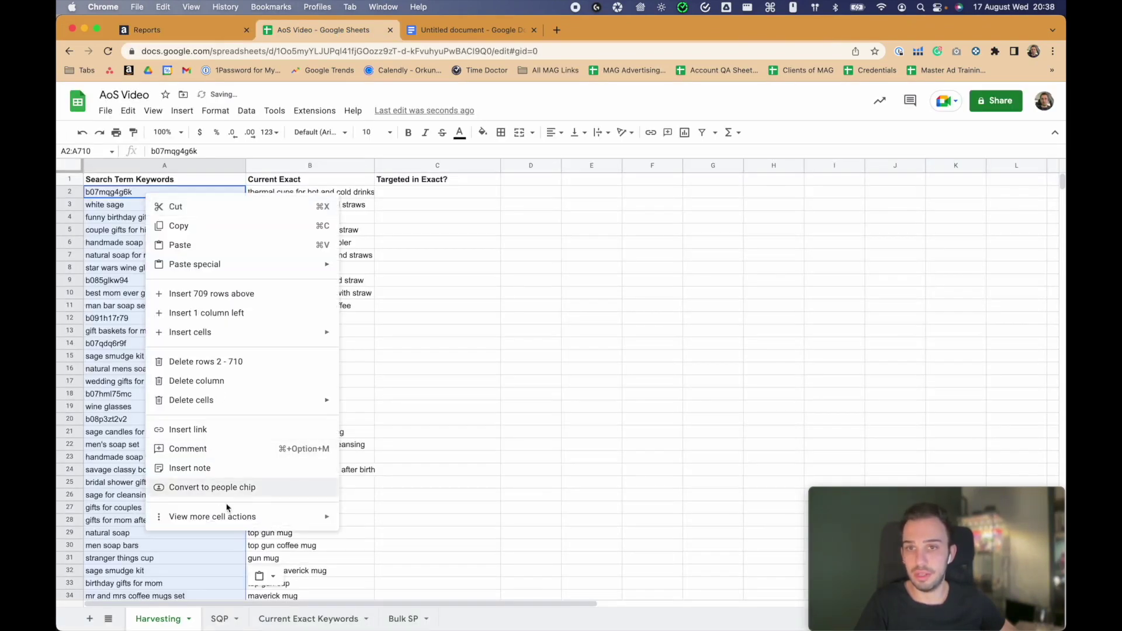
mouse_move(231, 516)
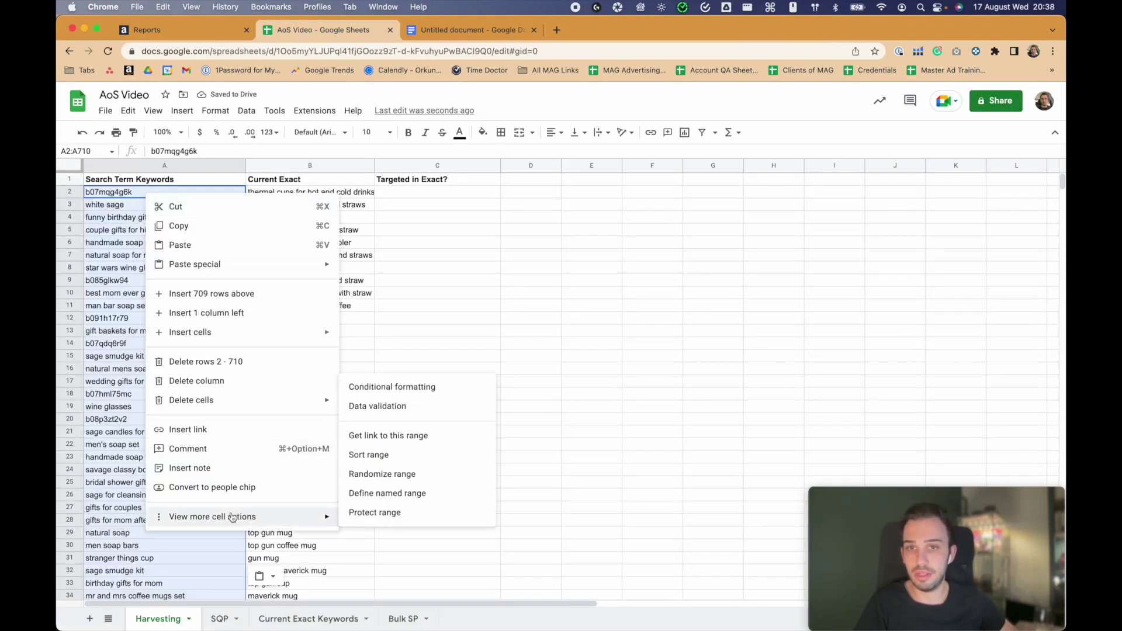
click(389, 460)
click(676, 424)
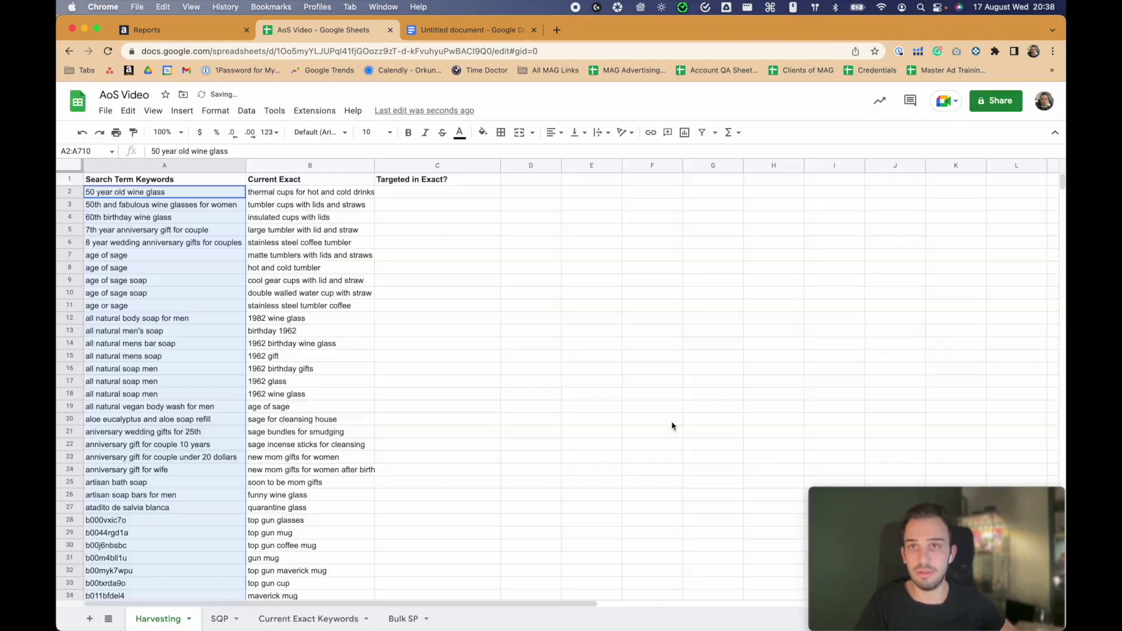
Copy the block of product ASINs in A28:A167 and clear it from the Search Term Keywords column.
scroll(152, 327, down, 10)
scroll(134, 351, up, 5)
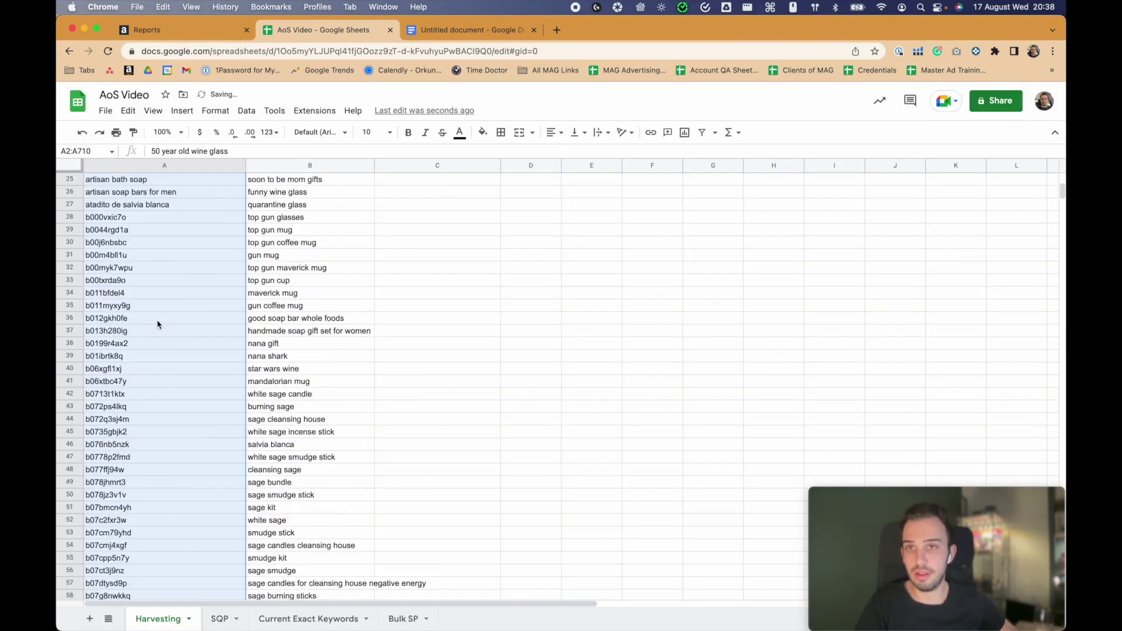
scroll(158, 371, down, 20)
drag(114, 323, 136, 353)
scroll(158, 413, down, 12)
scroll(155, 409, up, 8)
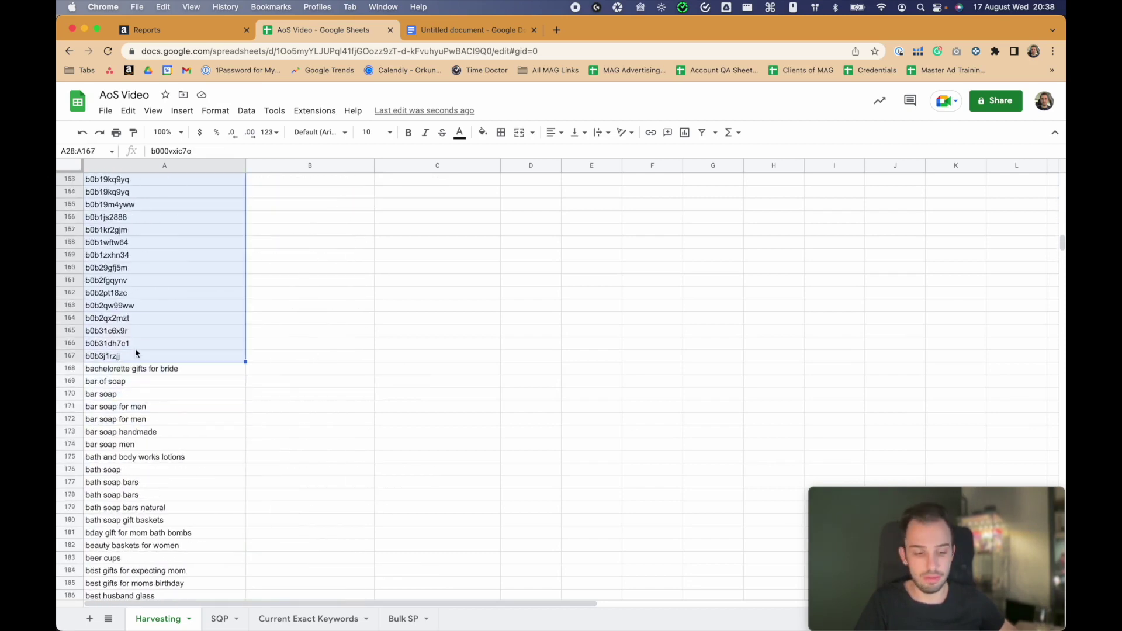
key(super+c)
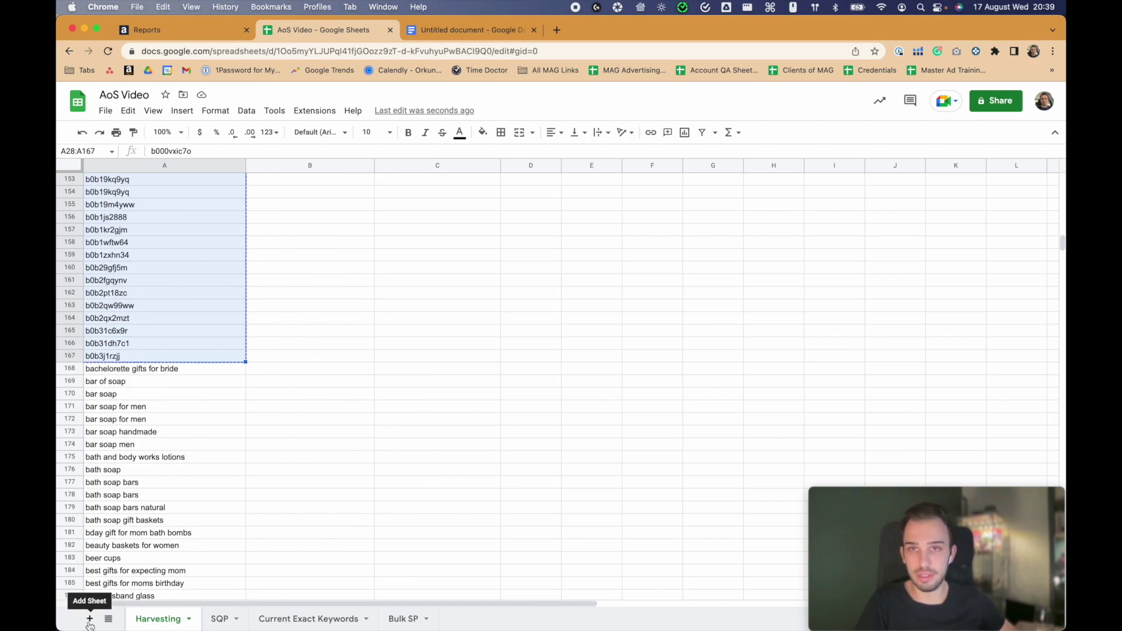
key(Delete)
Copy the remaining search terms in A168:A710 and paste them starting at A28 to close the gap.
click(141, 370)
key(super+shift+Down)
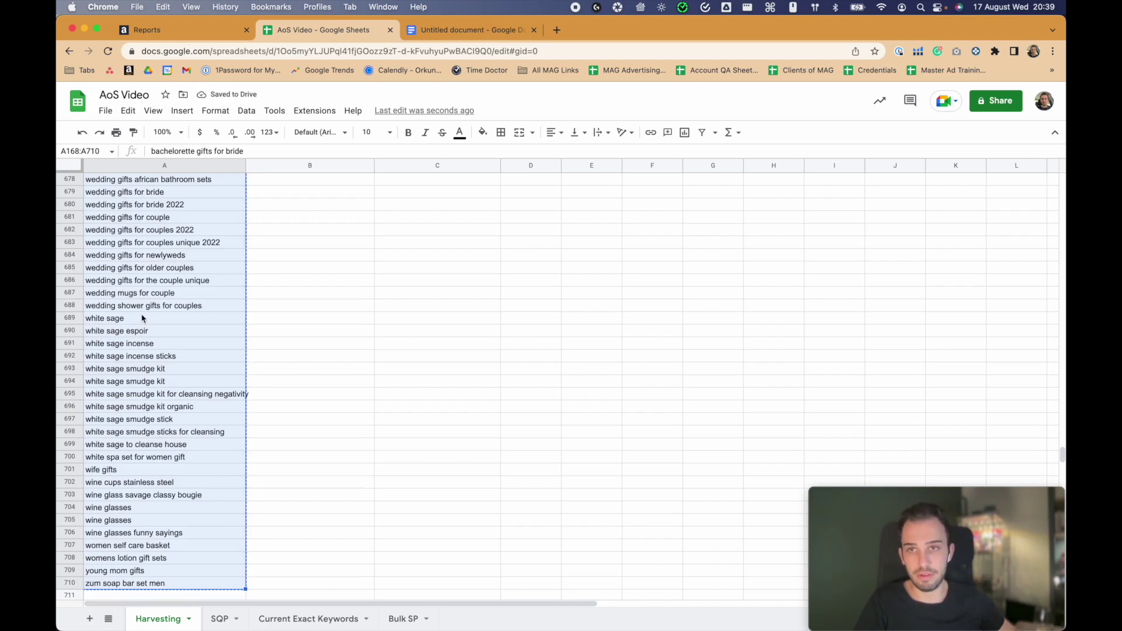
scroll(142, 319, up, 20)
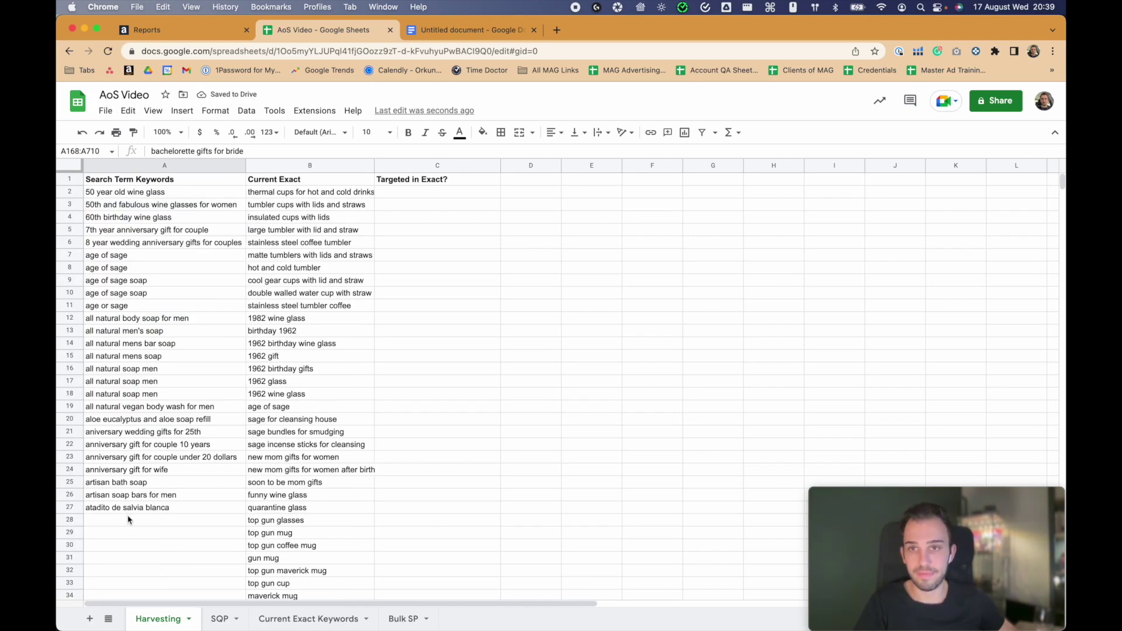
key(super+c)
click(128, 520)
key(super+v)
click(168, 343)
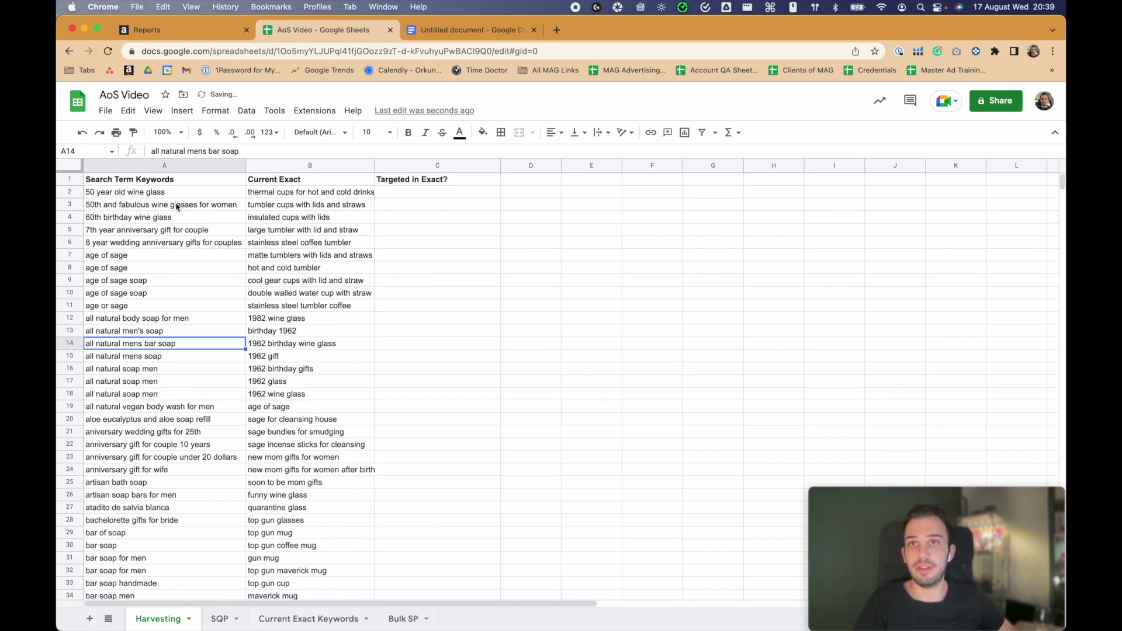
Enter =VLOOKUP(A2,B2:B93,1,0) in C2 to look up the first search term in the Current Exact list.
click(169, 166)
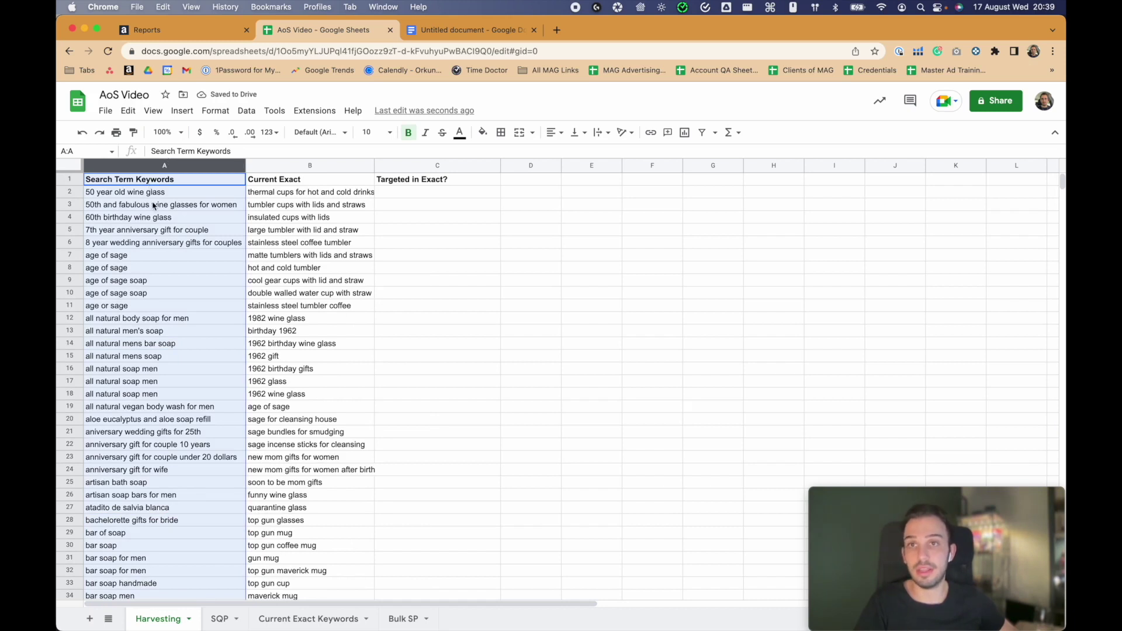
click(311, 167)
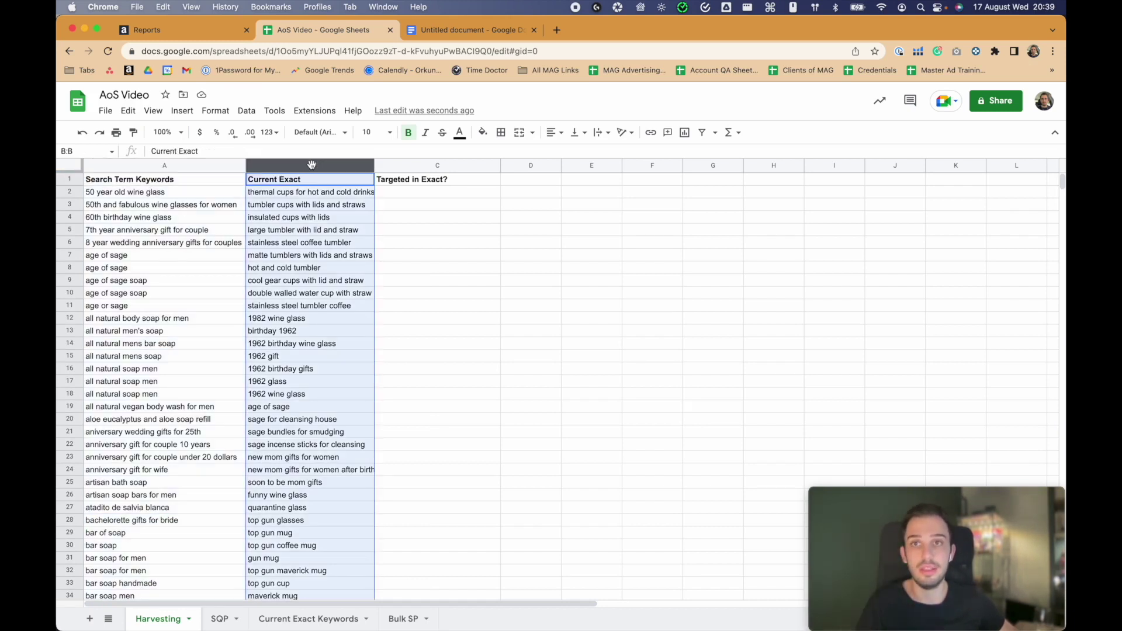
click(438, 192)
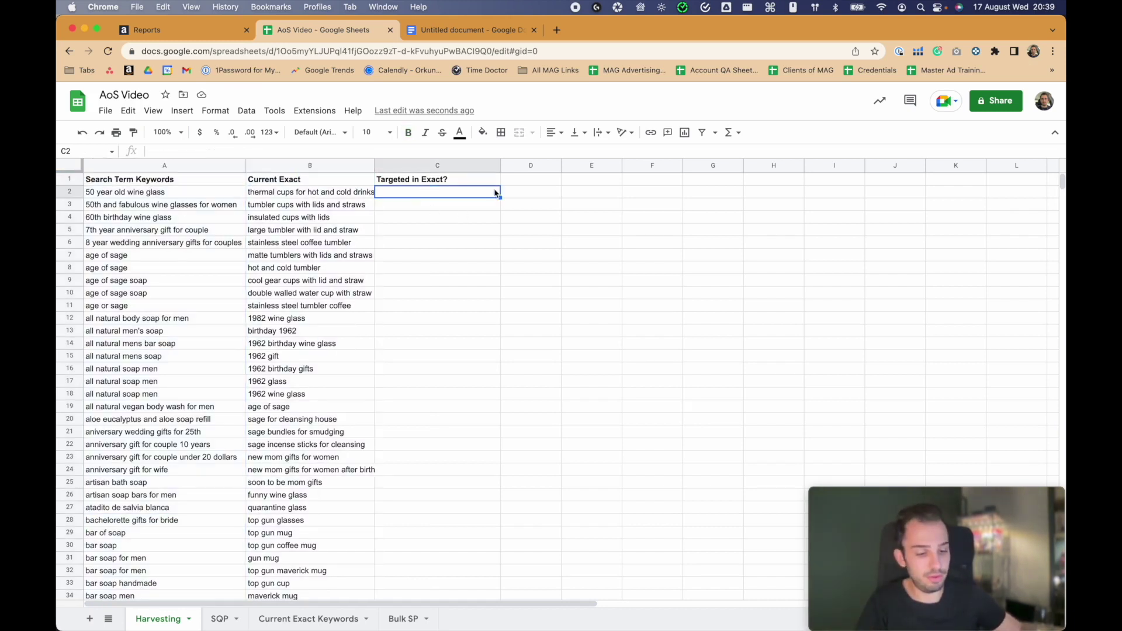
text(=VLO)
key(Tab)
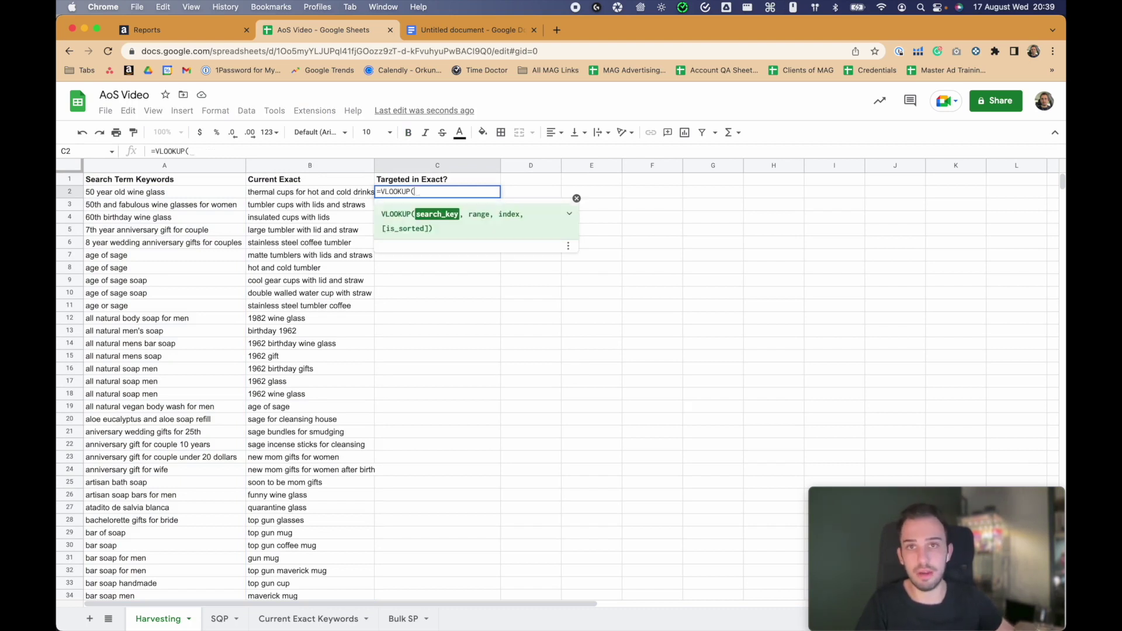
click(161, 193)
text(,)
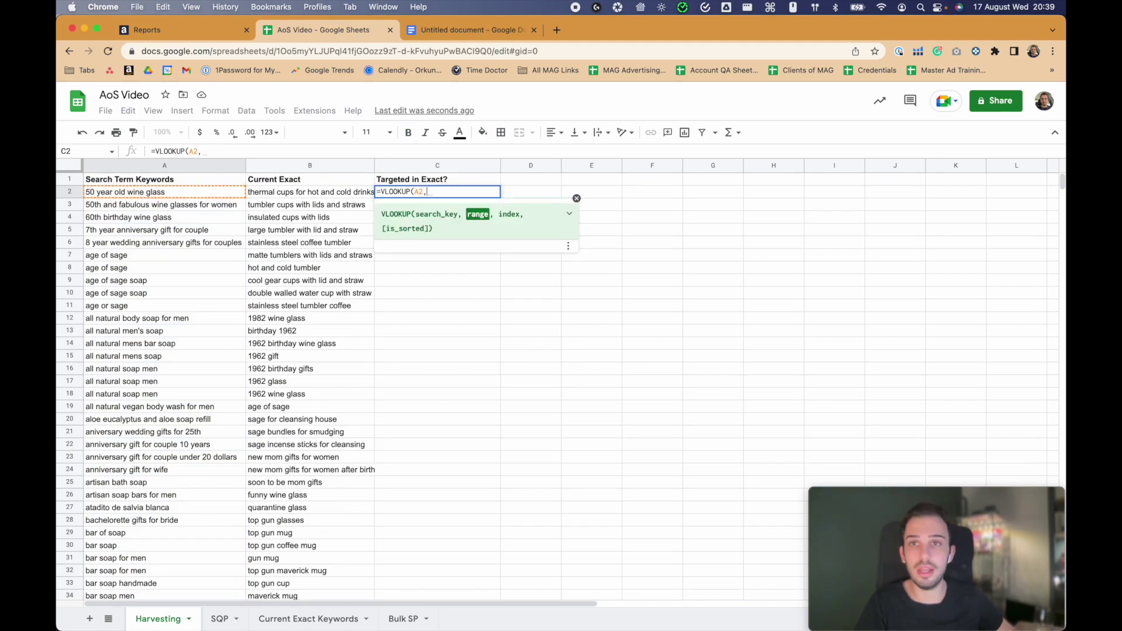
click(277, 195)
key(super+shift+Down)
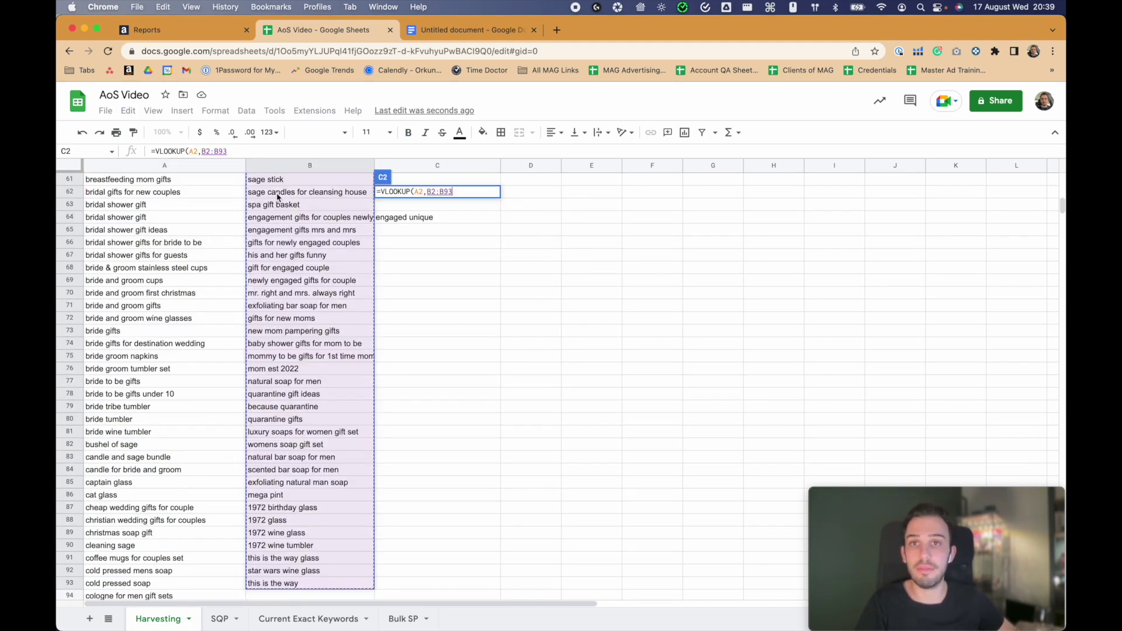
text(,)
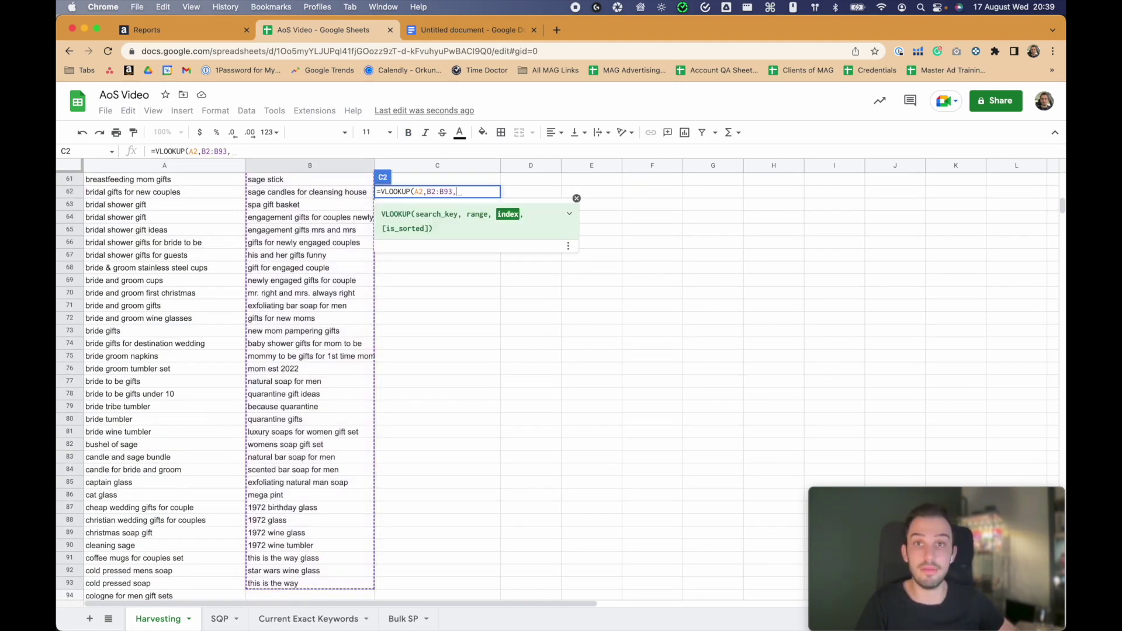
text(1,)
text(false))
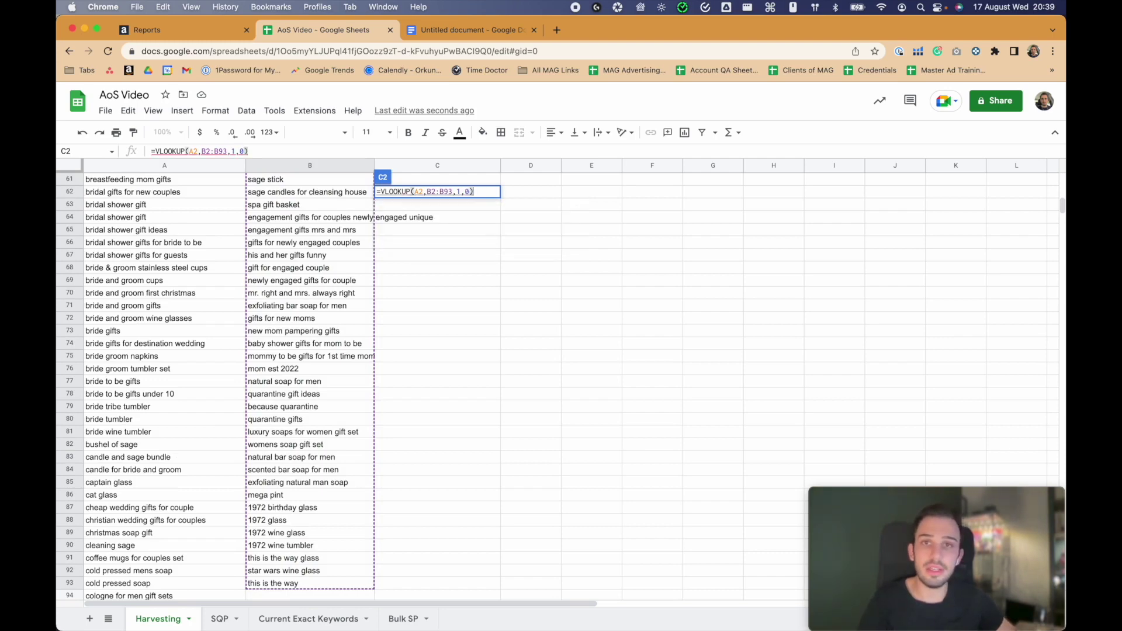
key(Return)
Make the VLOOKUP range in C2 absolute as $B$2:$B$93.
key(Up)
double_click(409, 193)
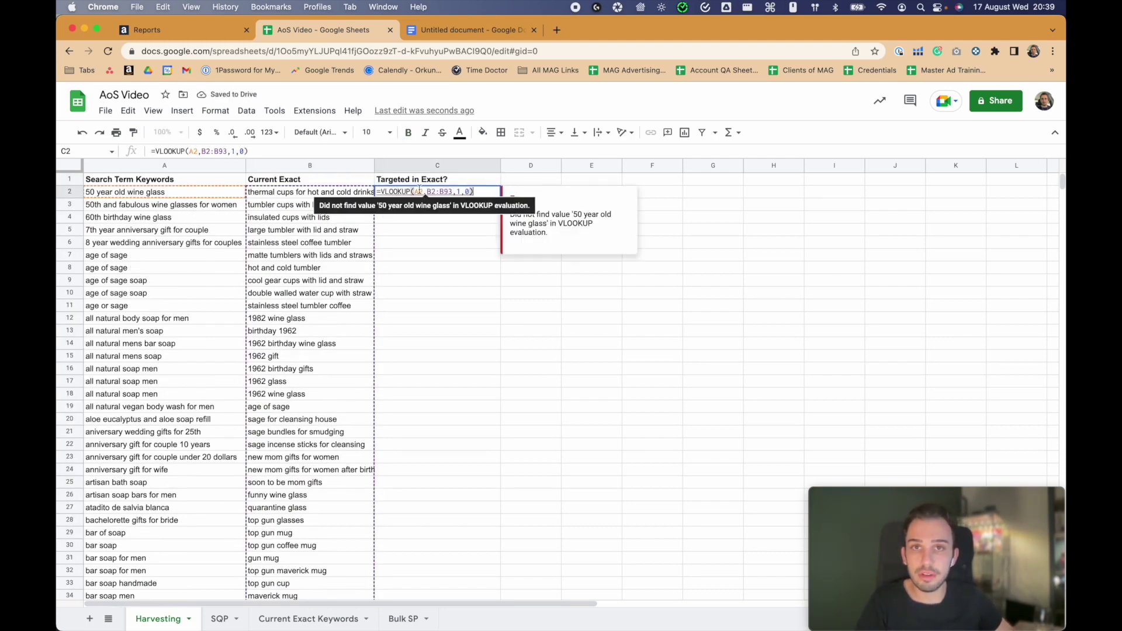
click(426, 192)
text($)
click(439, 192)
text($)
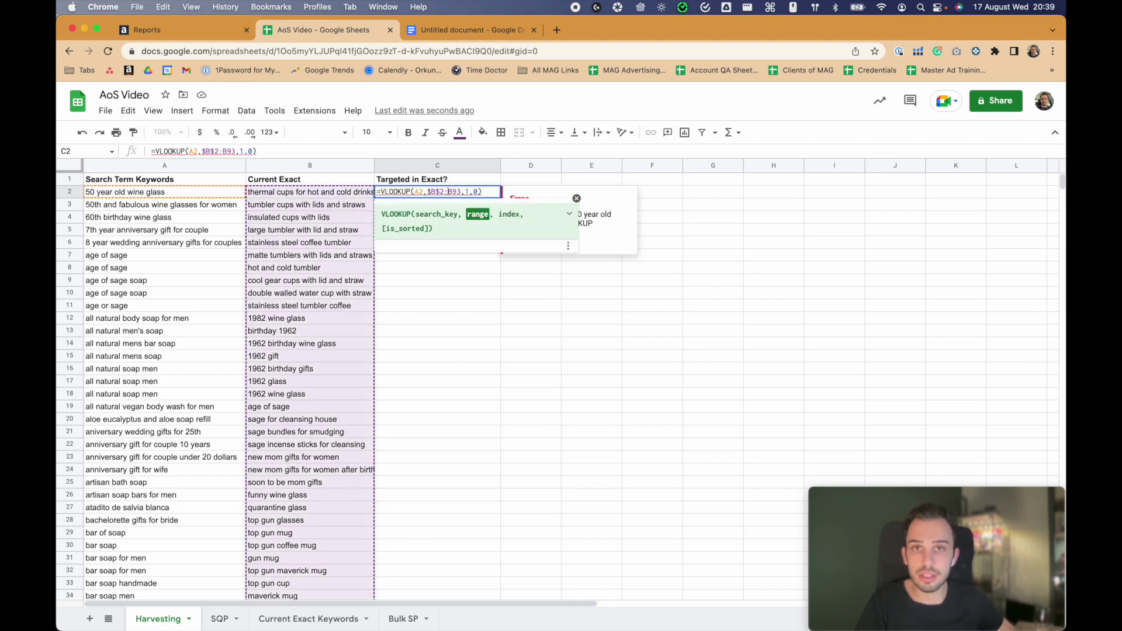
click(449, 191)
text($)
click(454, 191)
text($)
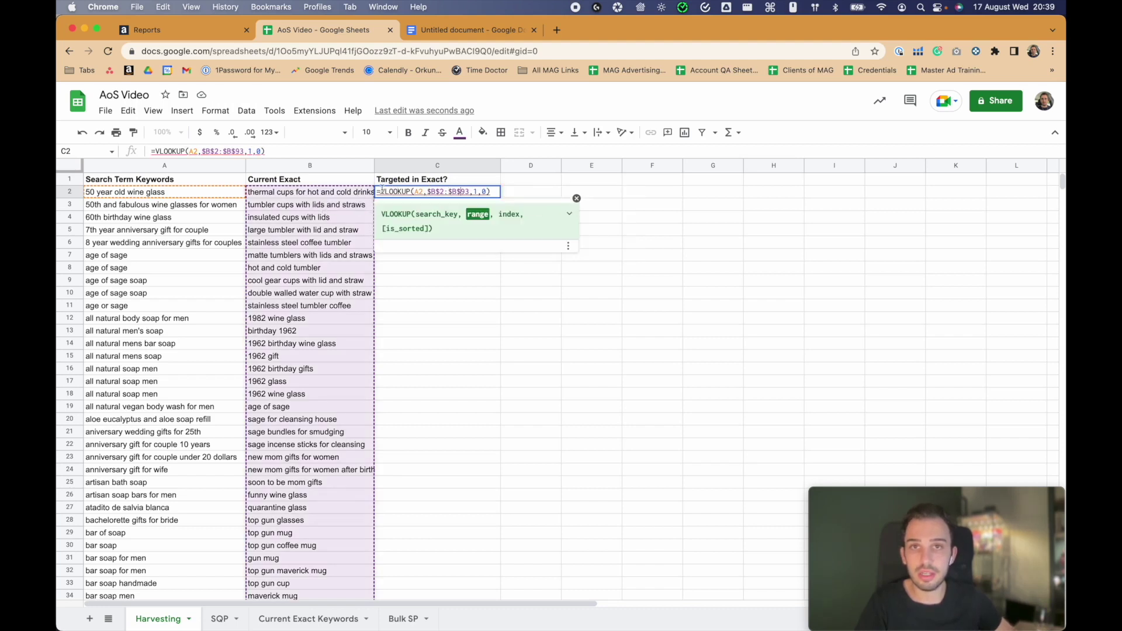
Wrap the VLOOKUP in C2 in IFERROR, returning "not being advertised" when there is no match.
click(380, 192)
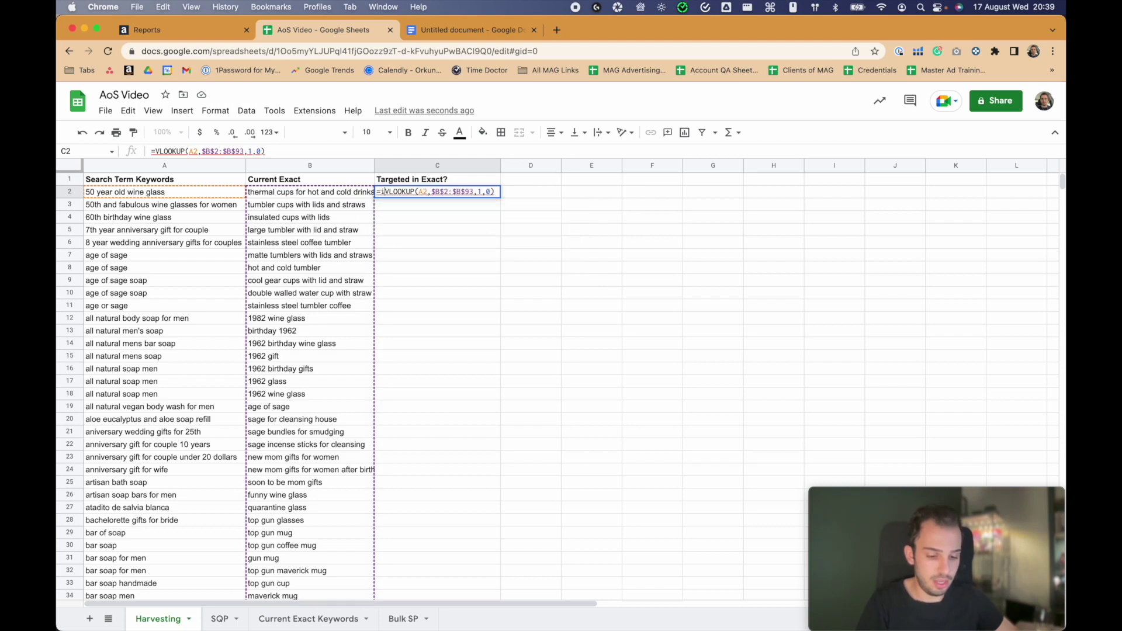
text(iferror()
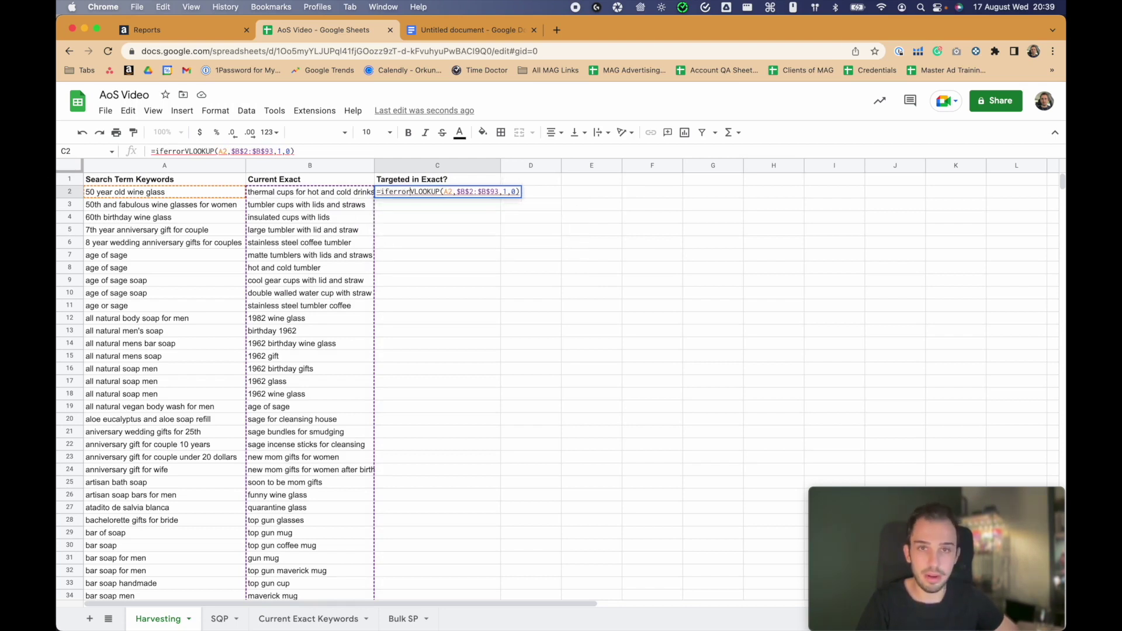
key(Right)
key(Right)
key(Right)
key(Right)
key(Right)
key(Right)
key(Right)
key(Right)
key(Right)
key(Right)
key(Right)
key(Right)
key(Right)
key(Right)
key(Right)
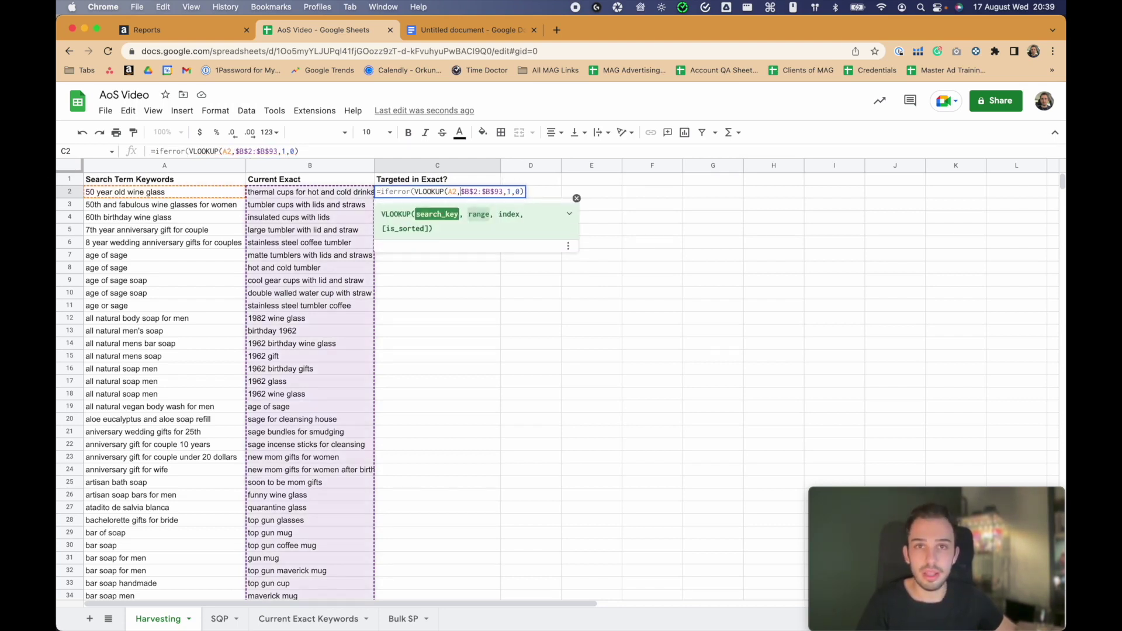
key(Right)
key(Right)
key(Right)
key(Right)
key(Right)
key(Right)
key(Right)
key(Right)
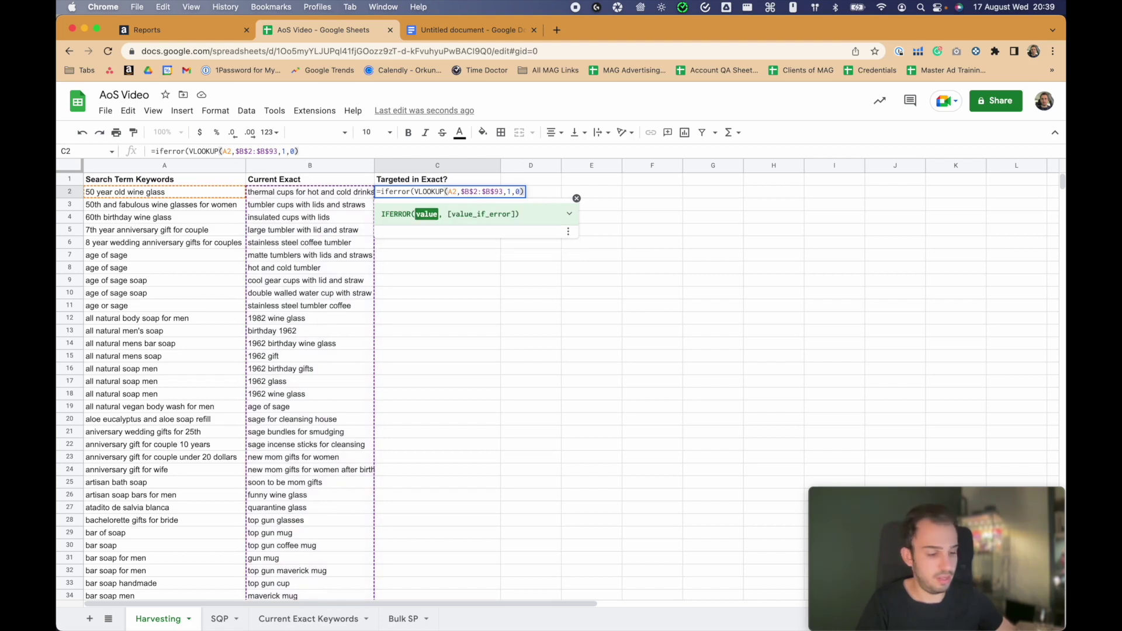
text(,")
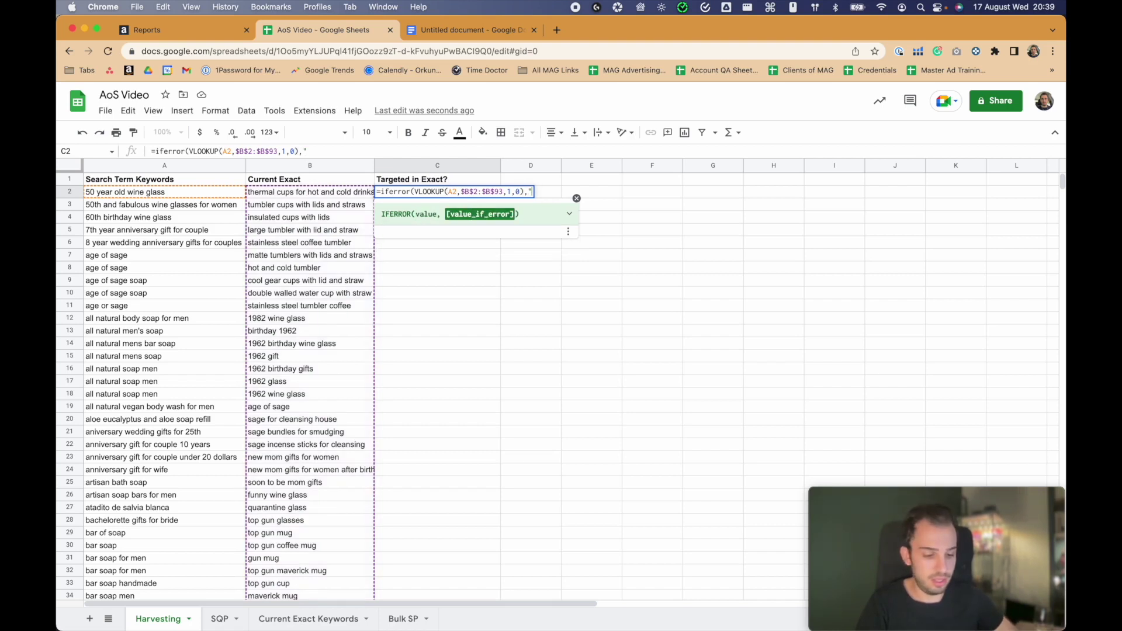
text(not being advert)
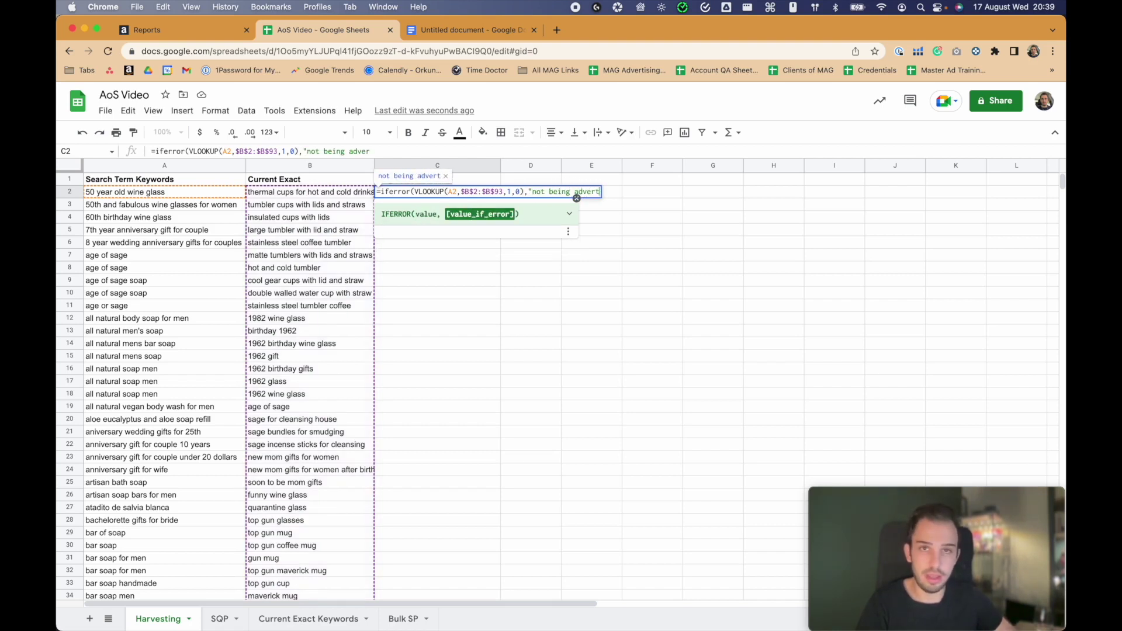
text(i)
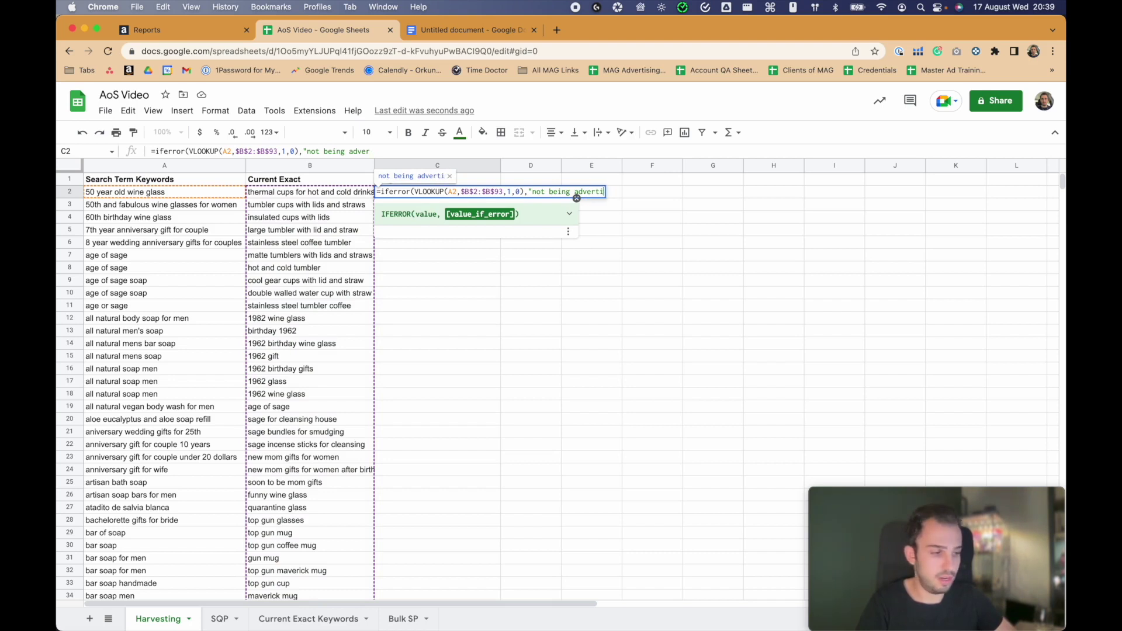
text(sed"))
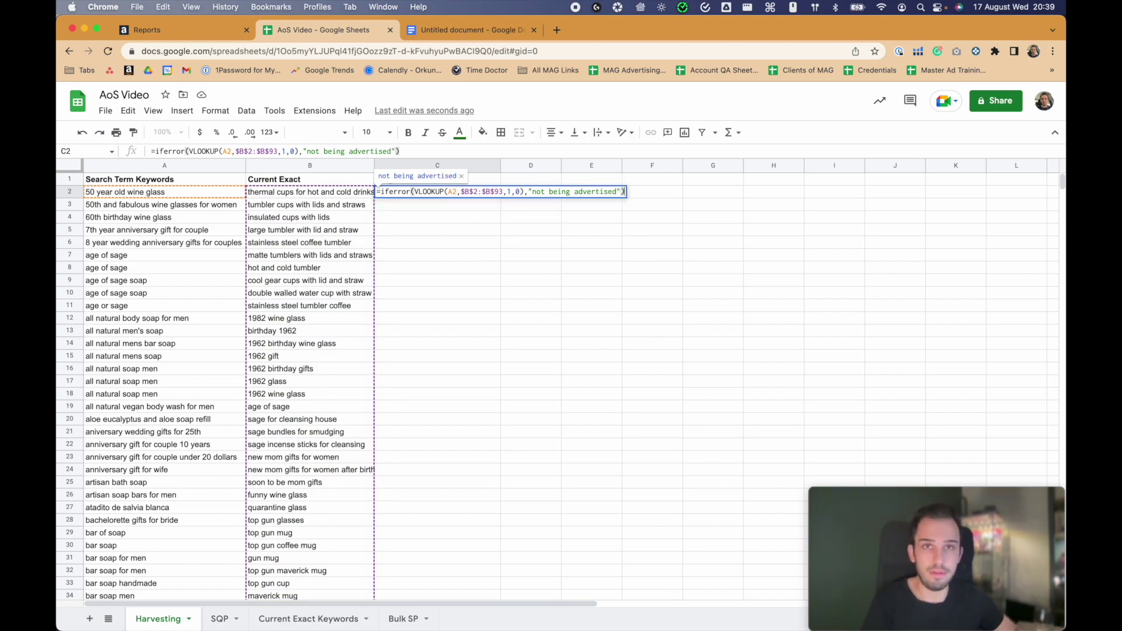
key(Return)
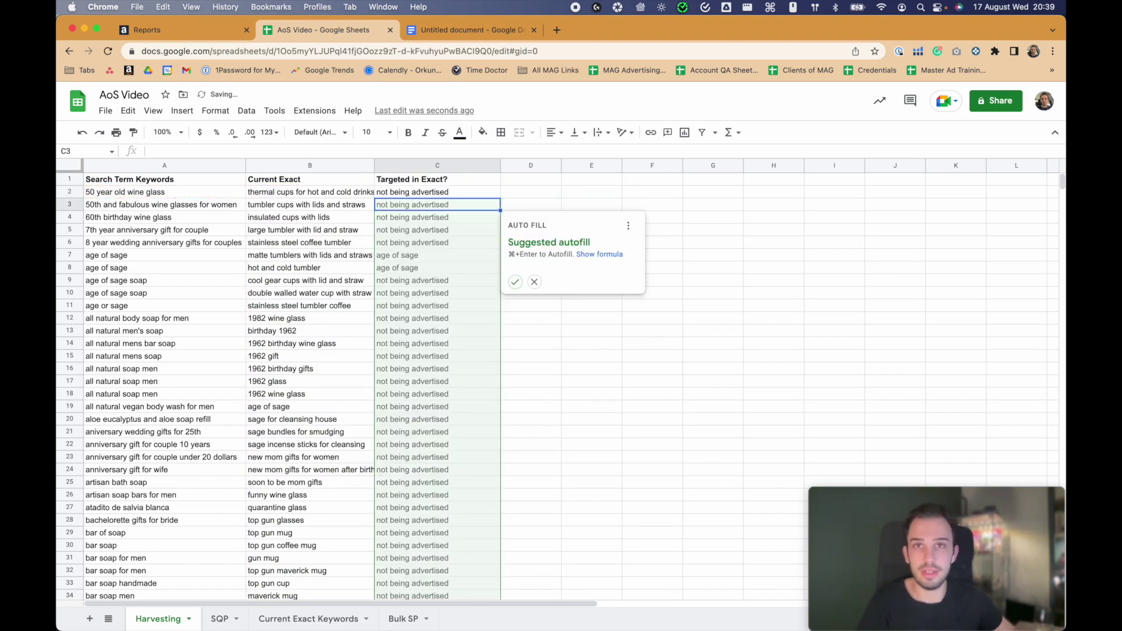
Accept the suggested autofill to apply the formula to the rest of the Targeted in Exact? column.
click(515, 282)
click(459, 194)
scroll(419, 248, down, 10)
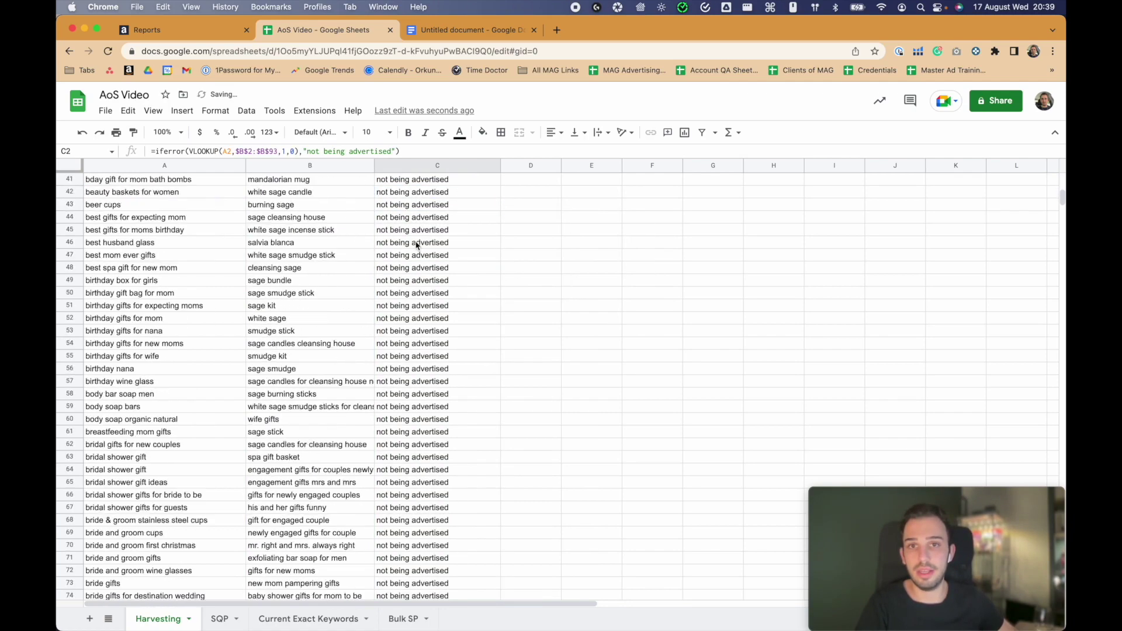
scroll(419, 247, up, 10)
Compare the "age of sage" search terms in rows 7 and 8 with their Targeted in Exact? results.
drag(418, 255, 137, 263)
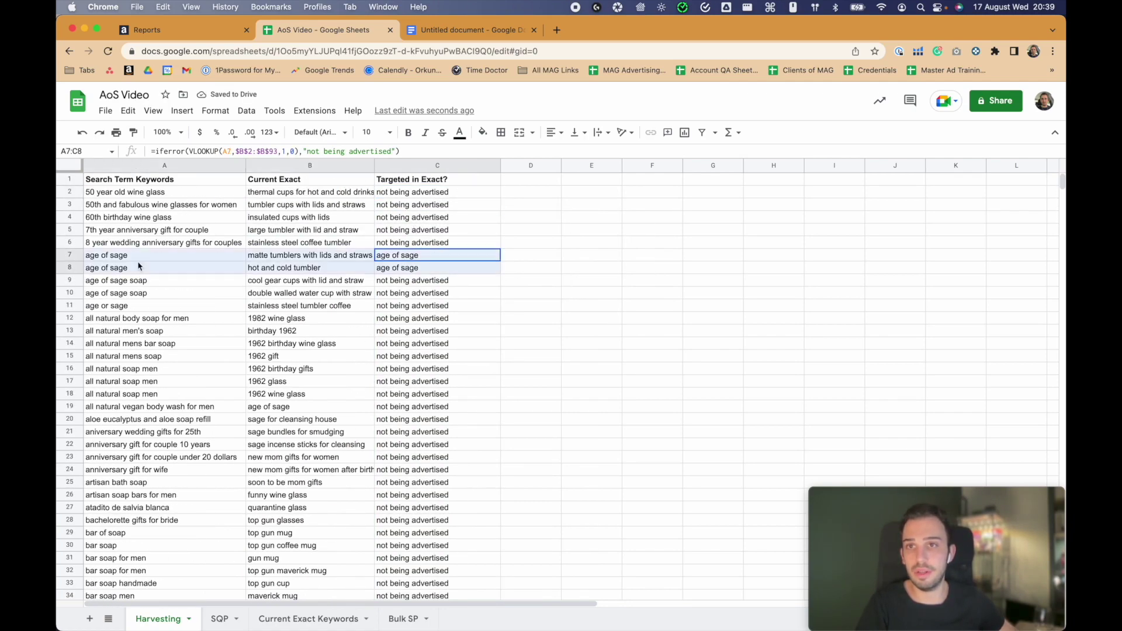
click(140, 261)
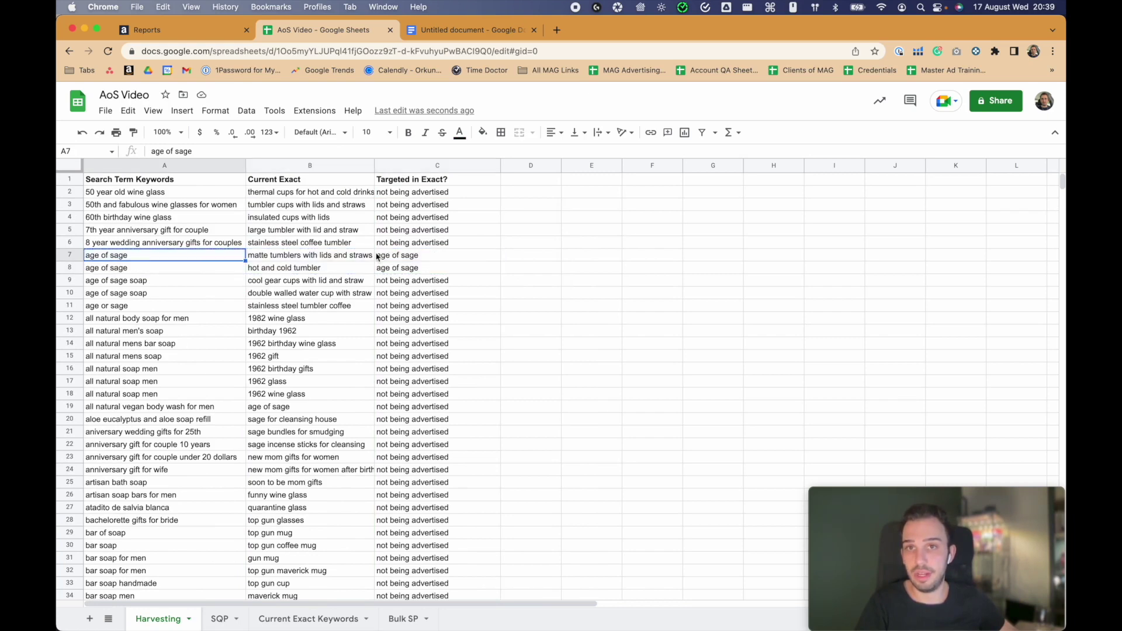
click(418, 257)
Check the matched term in row 140 by searching the sheet for "funny wine glass" and stepping through its occurrences.
scroll(432, 286, down, 20)
drag(425, 192, 125, 319)
click(187, 321)
key(super+f)
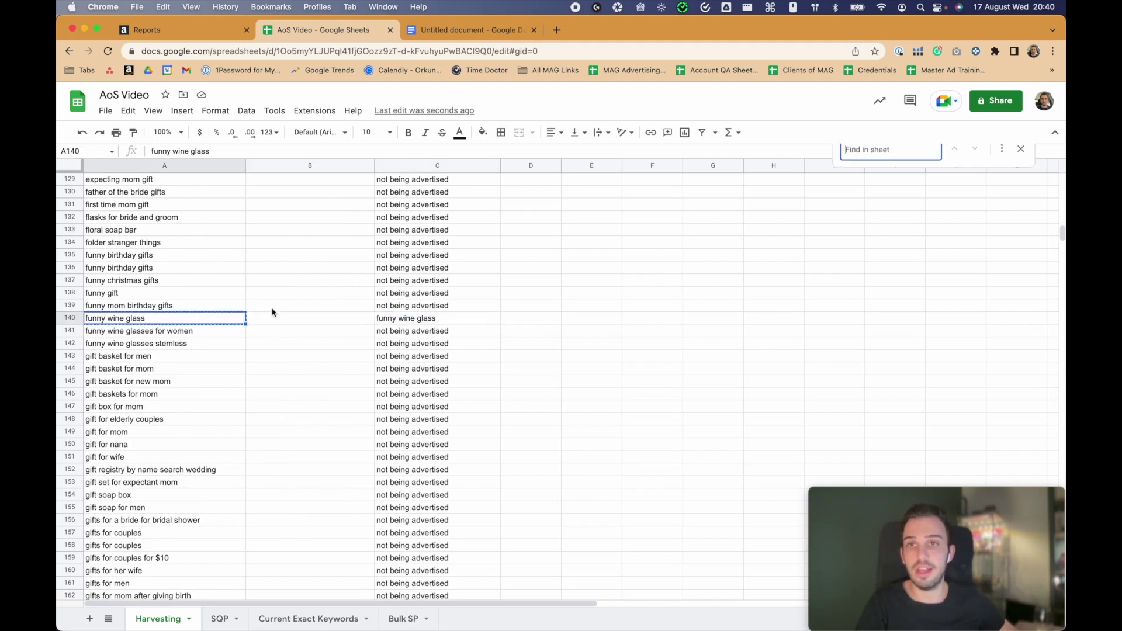
text(funny wine glass)
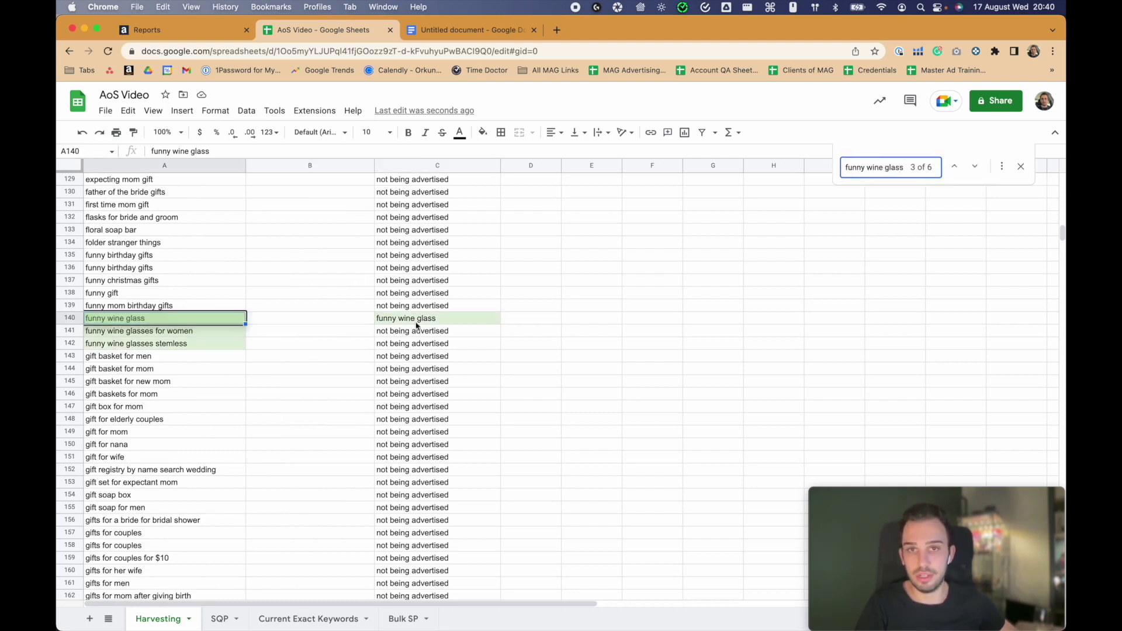
key(Return)
key(Return)
key(Return)
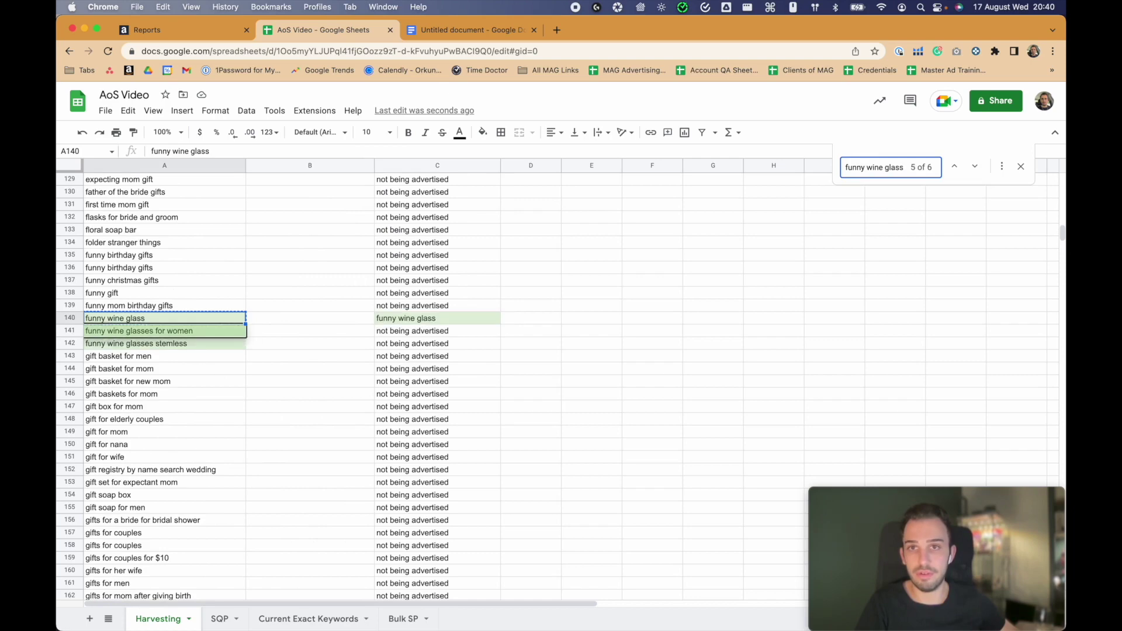
Go to the "funny wine glass" occurrence in the Current Exact column, then close the sheet search.
key(Return)
scroll(437, 314, up, 10)
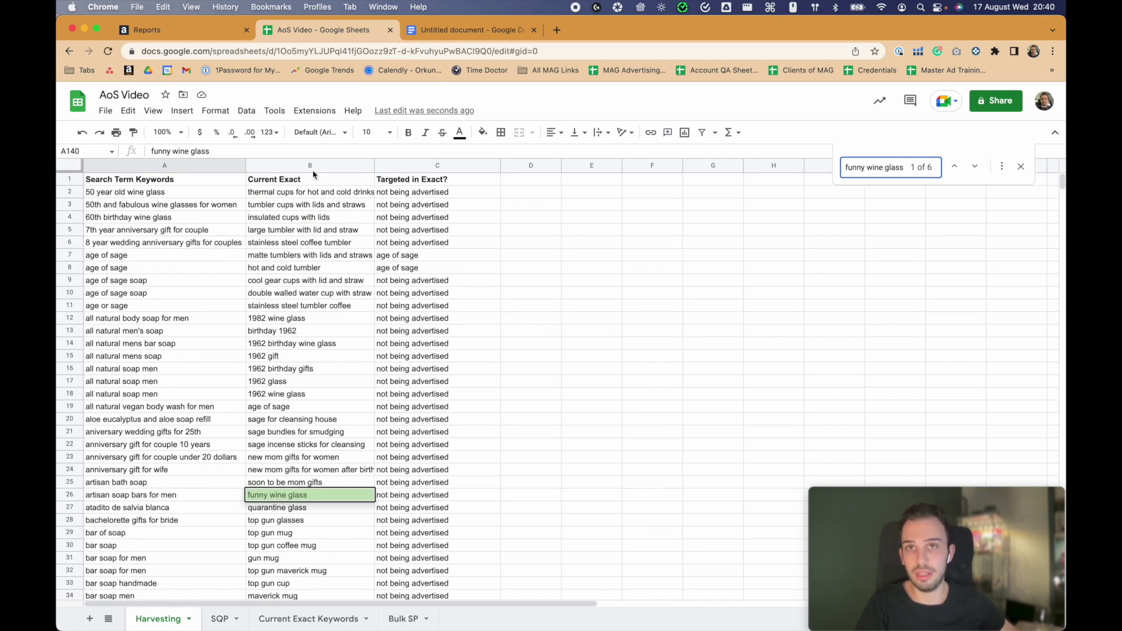
click(316, 165)
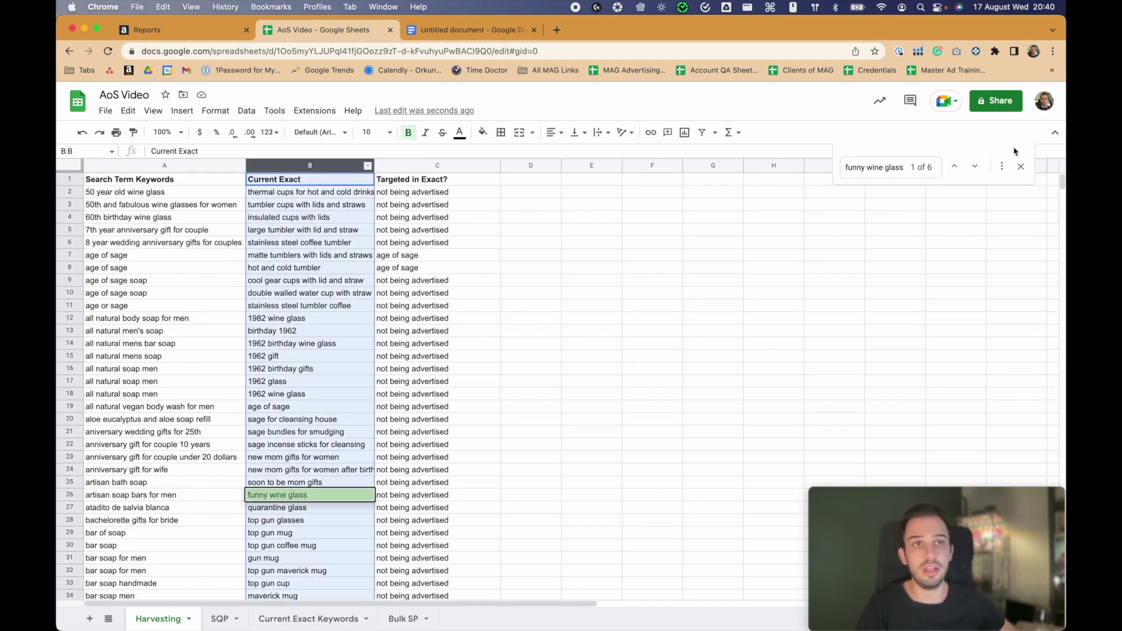
click(1021, 167)
Review the Targeted in Exact? results against the search terms down the whole list.
scroll(445, 337, down, 20)
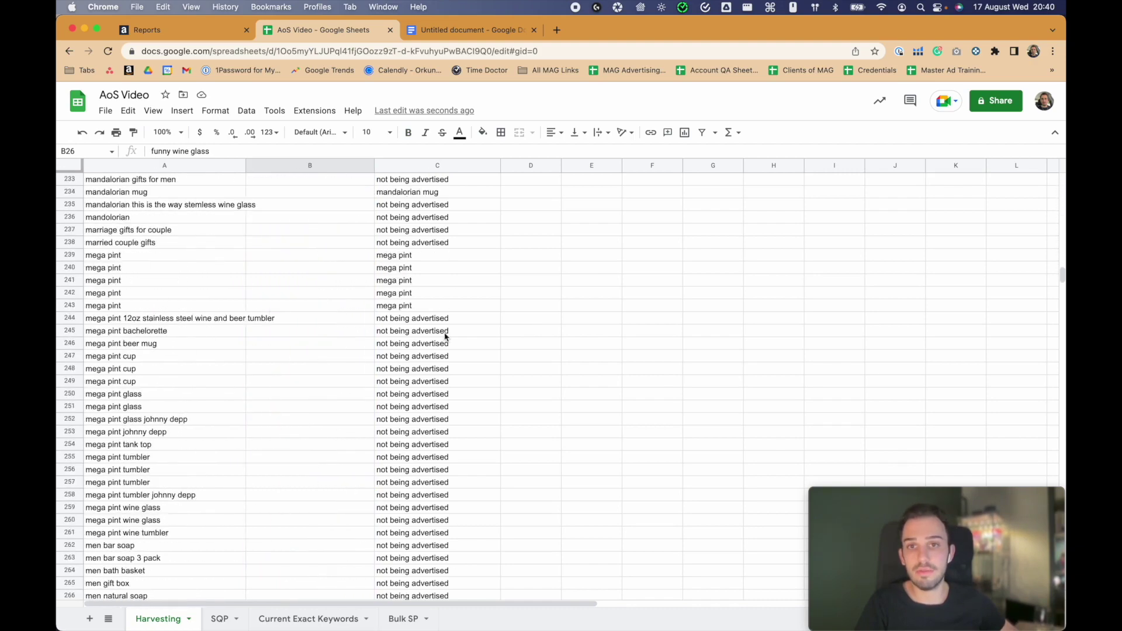
scroll(446, 337, down, 2)
scroll(420, 397, up, 5)
scroll(409, 459, down, 20)
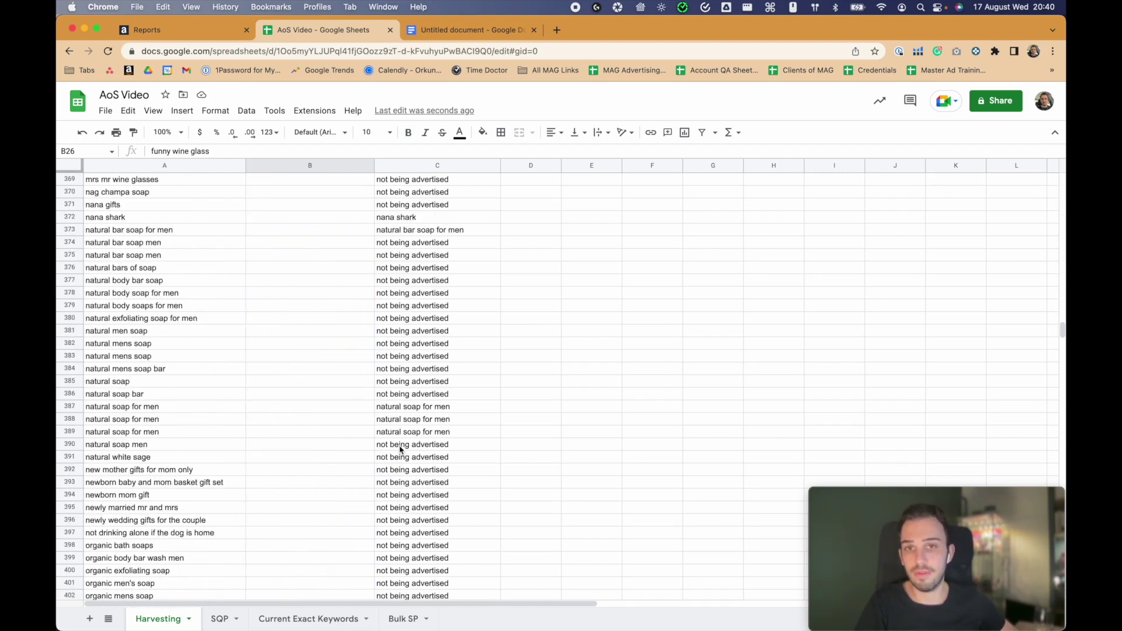
scroll(401, 449, down, 20)
scroll(399, 421, up, 20)
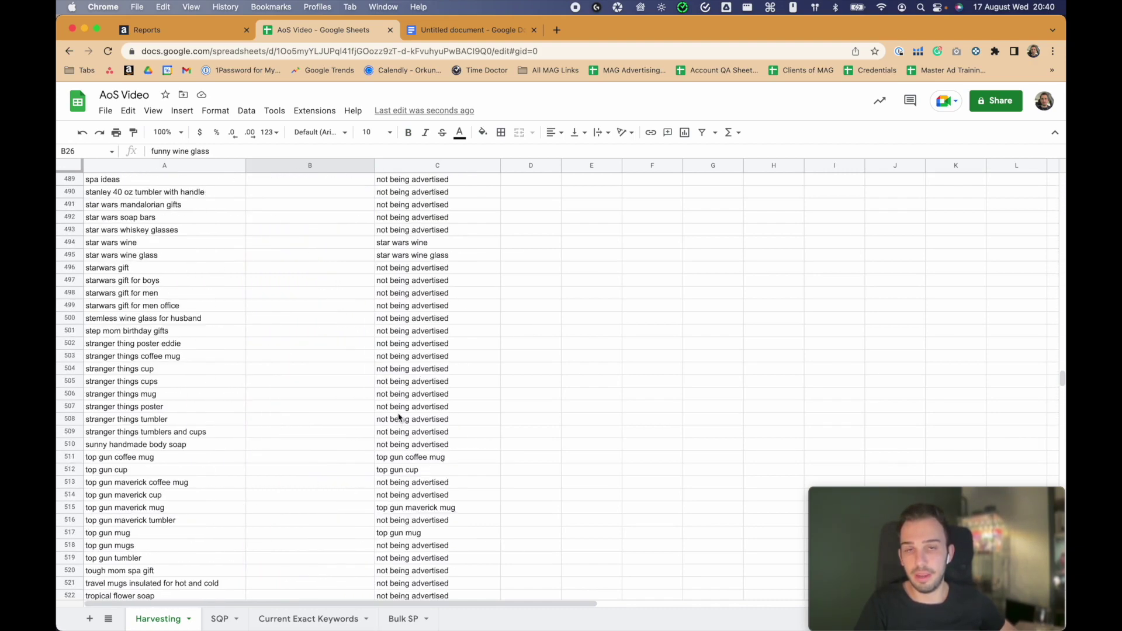
scroll(400, 414, up, 20)
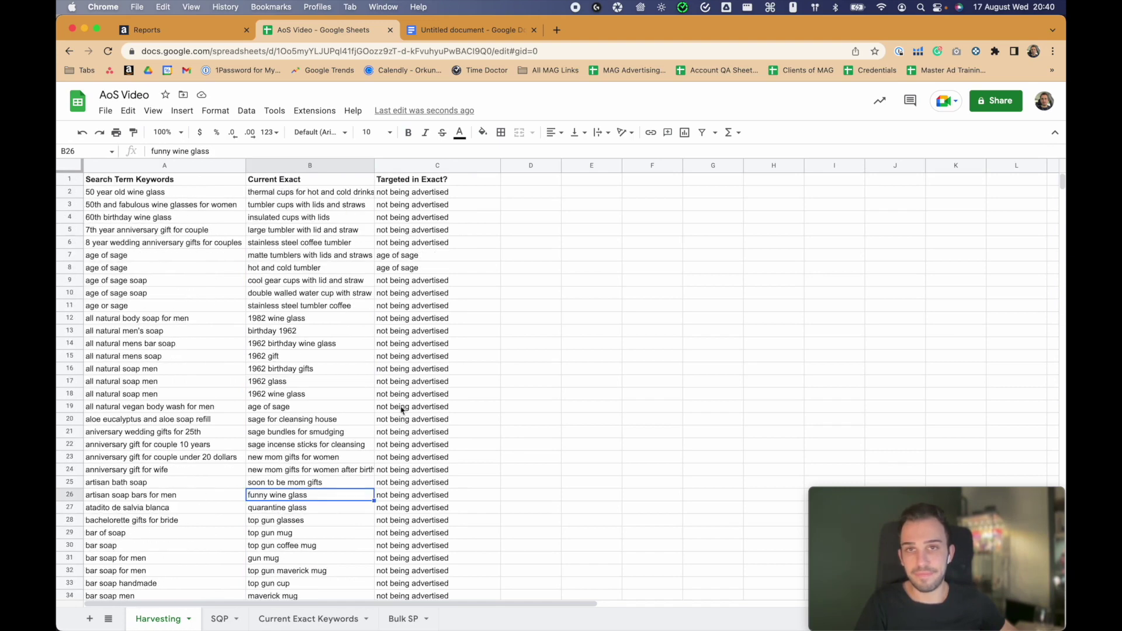
Narrow the Targeted in Exact? column so it fits its text more closely.
drag(501, 165, 470, 170)
Enter the header "KWs" in D1 and try starting a formula in D2.
click(501, 179)
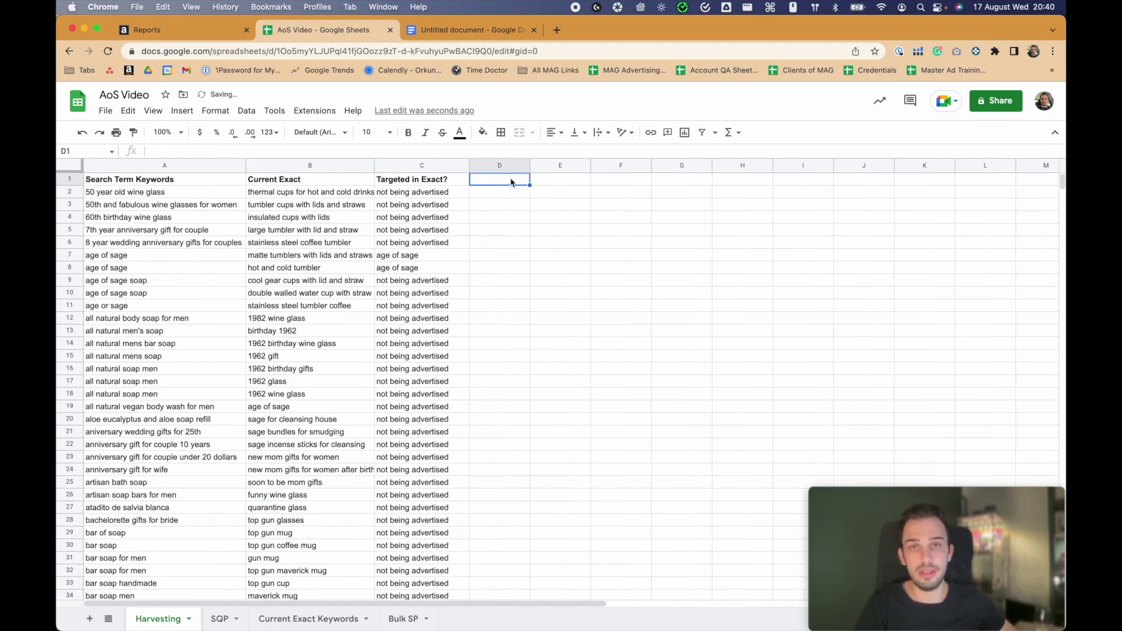
text(KWS)
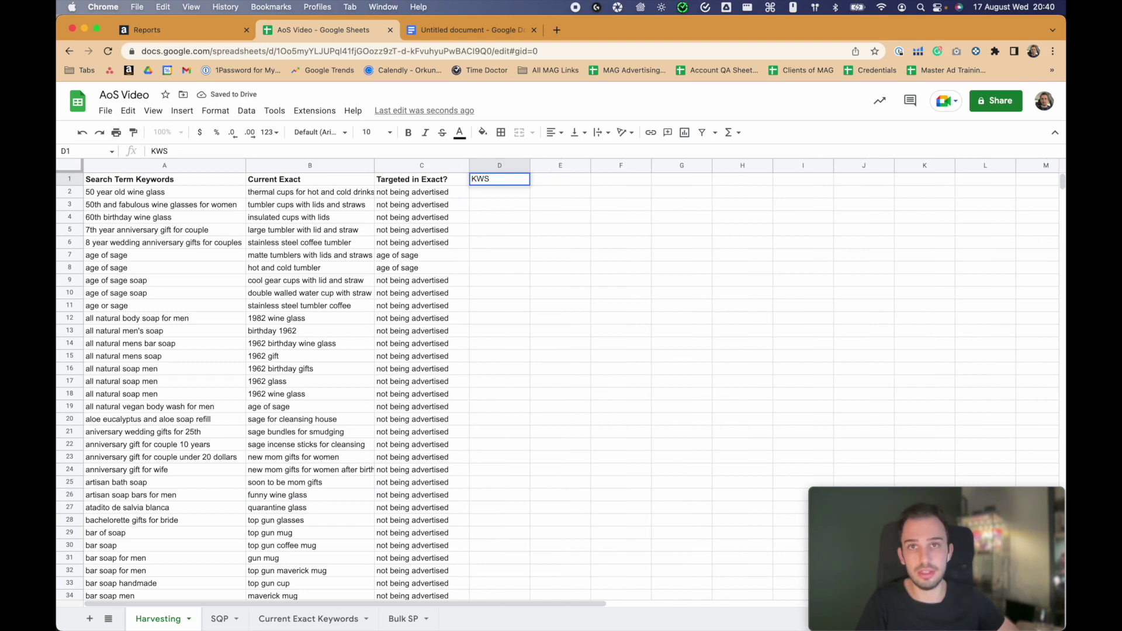
text(s)
key(Return)
text(=)
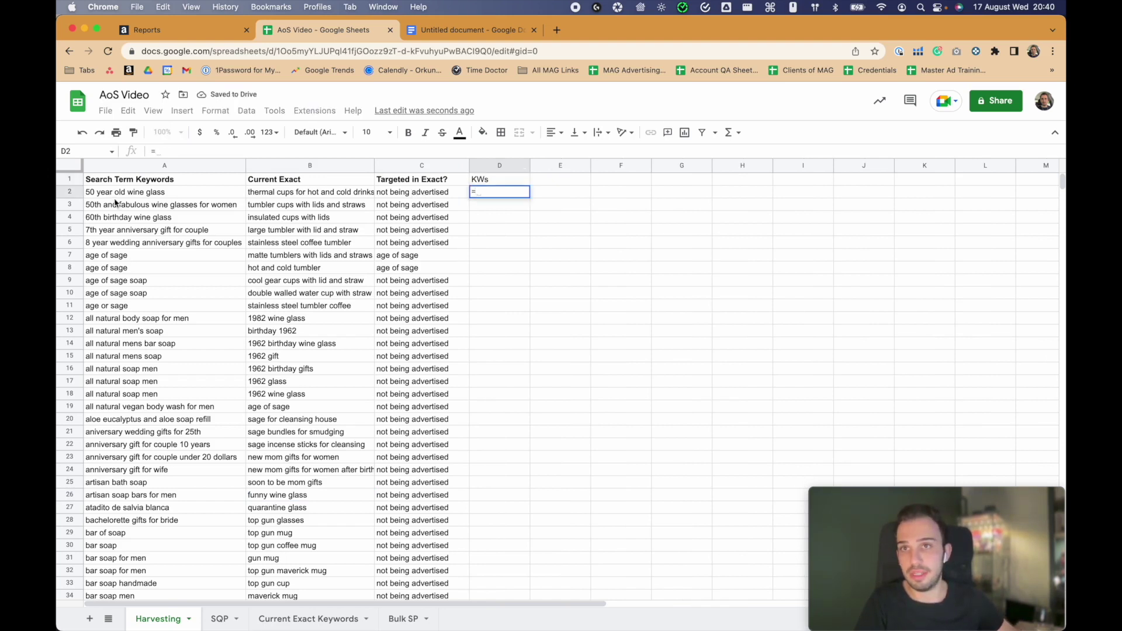
key(Escape)
Look over the entries in the Search Term Keywords column, from row 2 down through the list.
click(152, 205)
key(Up)
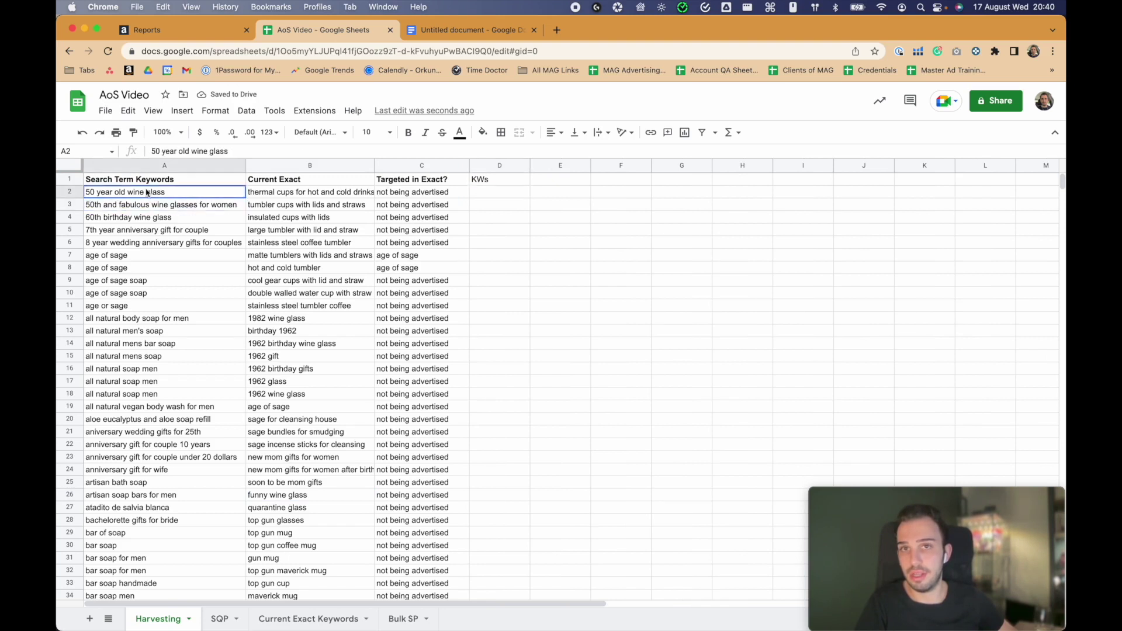
shift+click(163, 215)
key(Return)
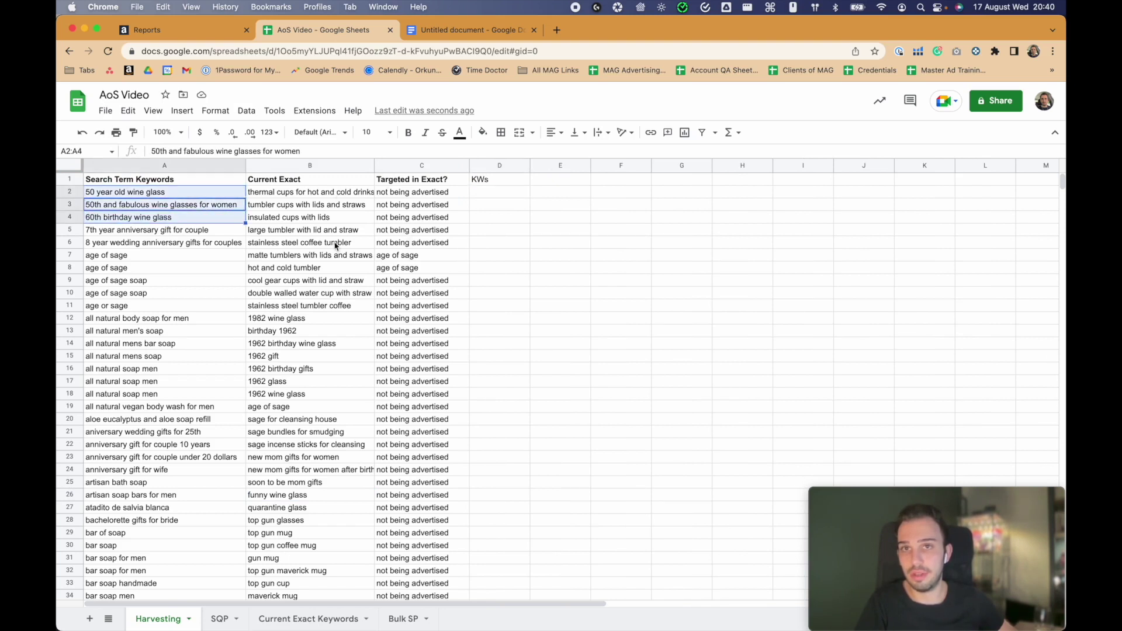
shift+click(227, 245)
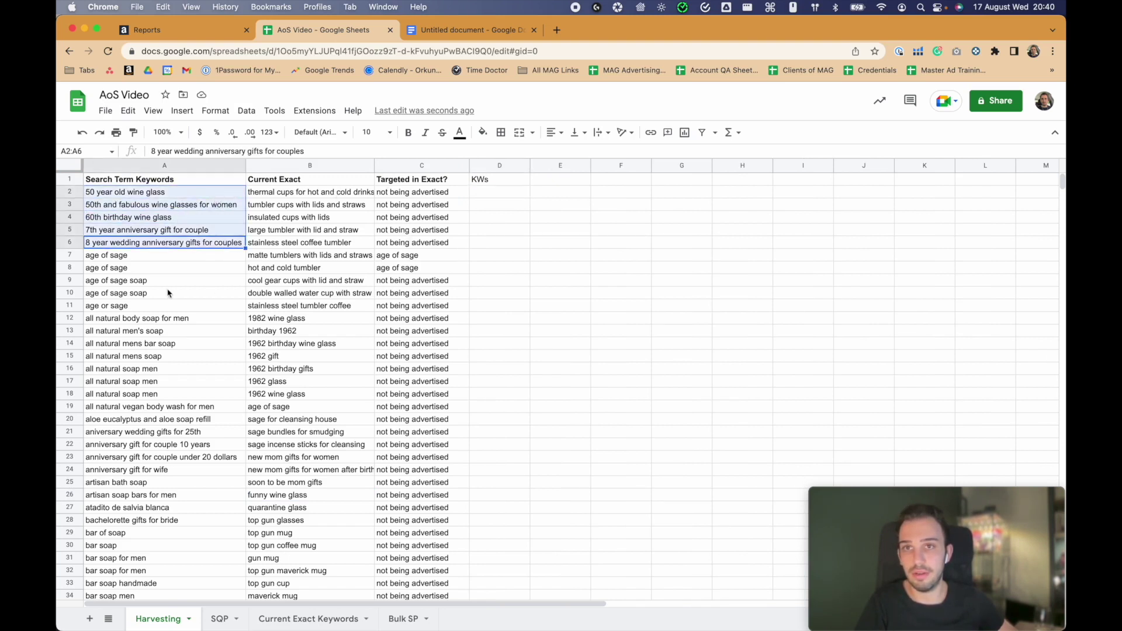
drag(167, 293, 147, 580)
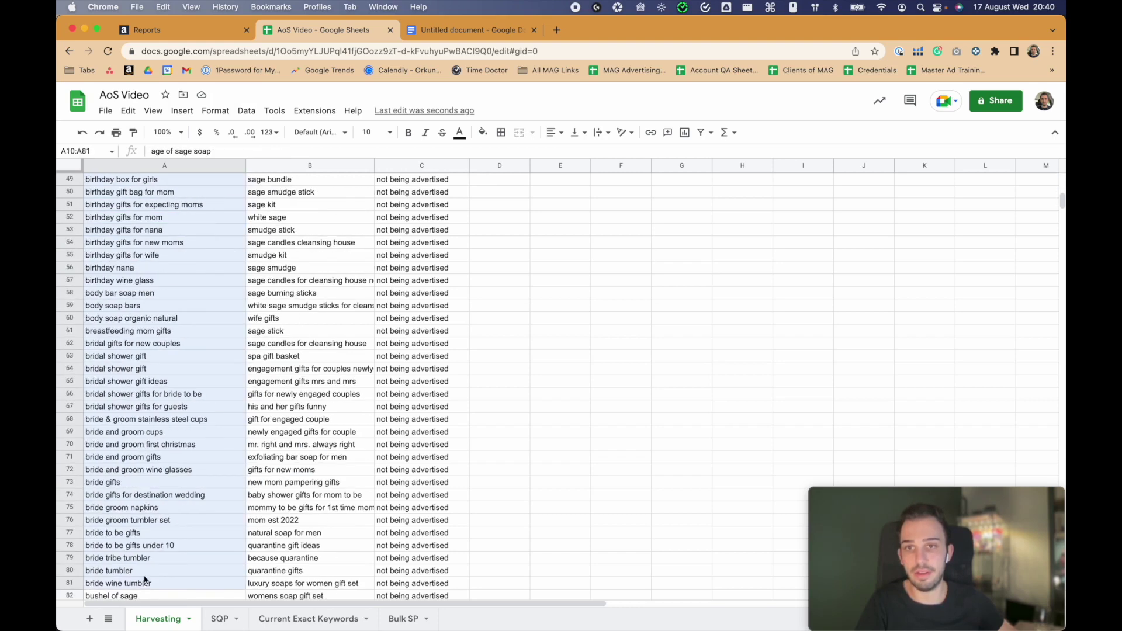
click(162, 431)
scroll(381, 224, up, 10)
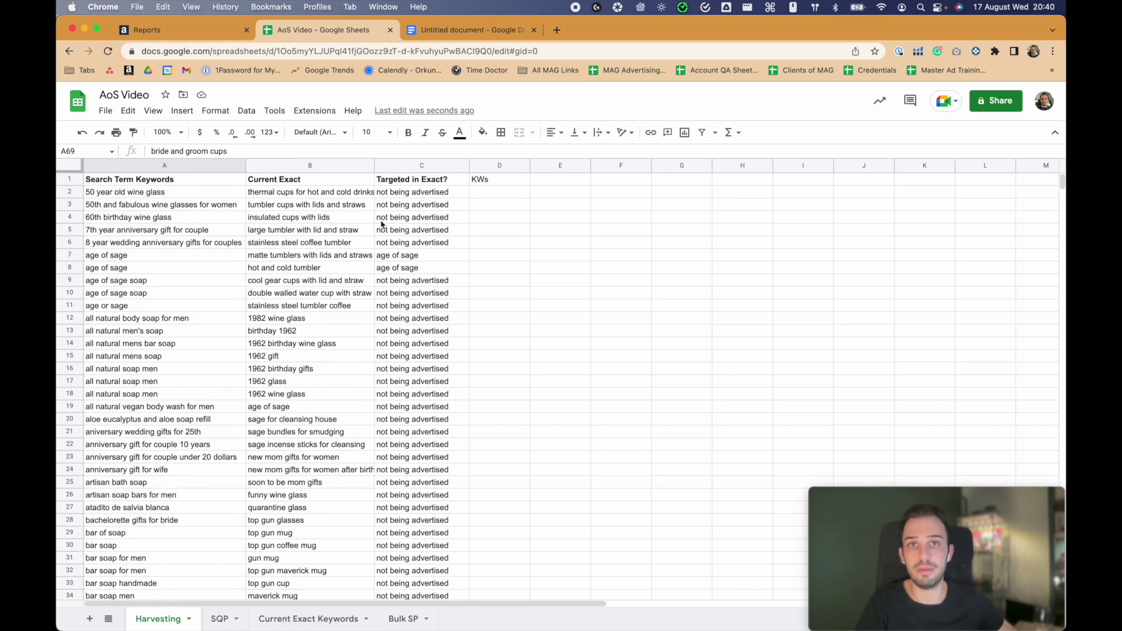
Clear the "KWs" header from D1.
click(496, 179)
key(Delete)
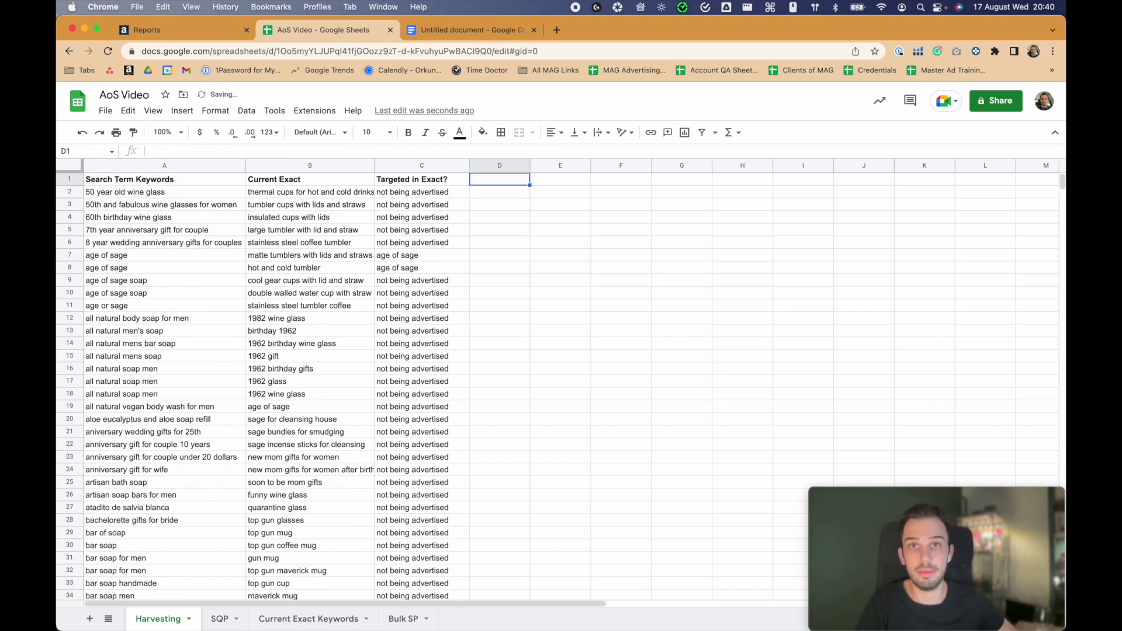
Switch to the Google Docs strategy list and read the second strategy, on finding new long-tail exact keywords from H10.
click(442, 36)
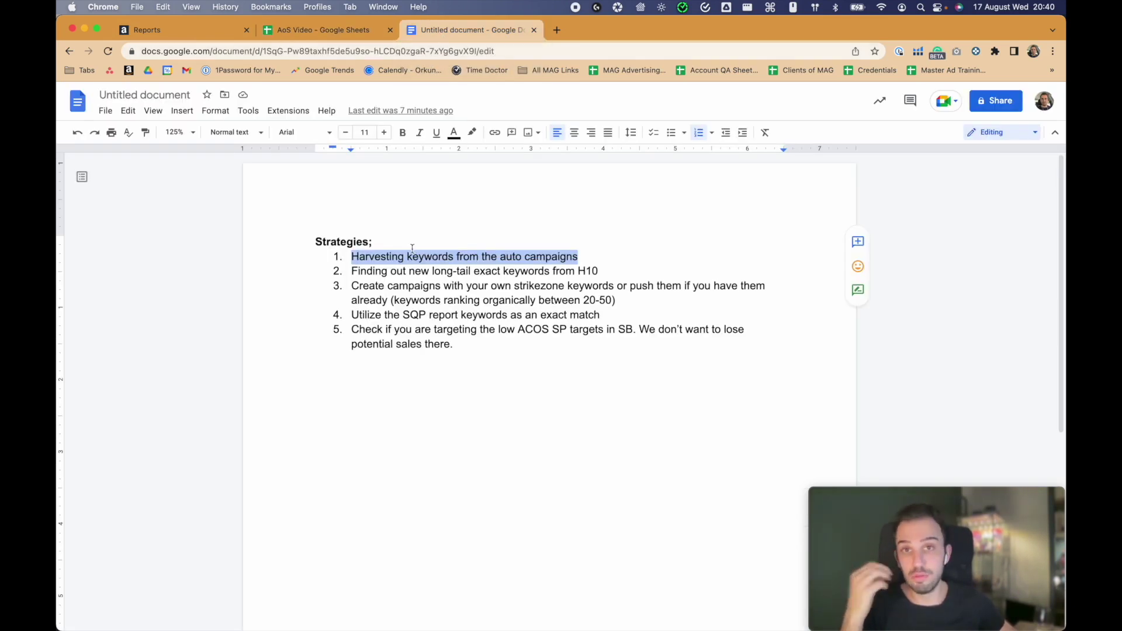
double_click(369, 275)
drag(368, 274, 606, 272)
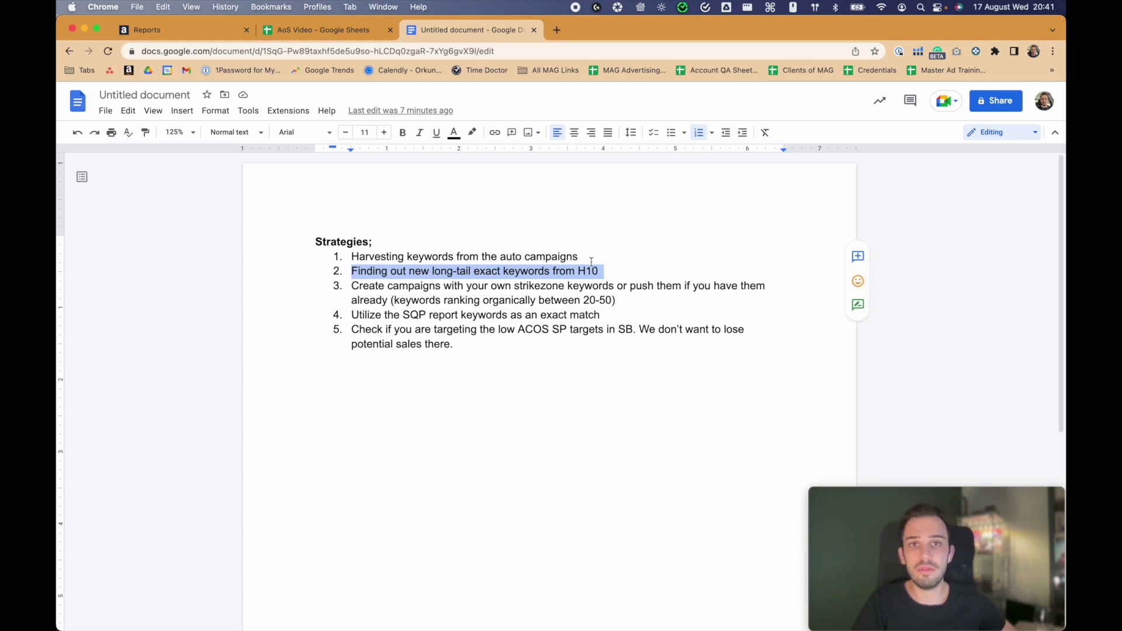
drag(590, 270, 353, 272)
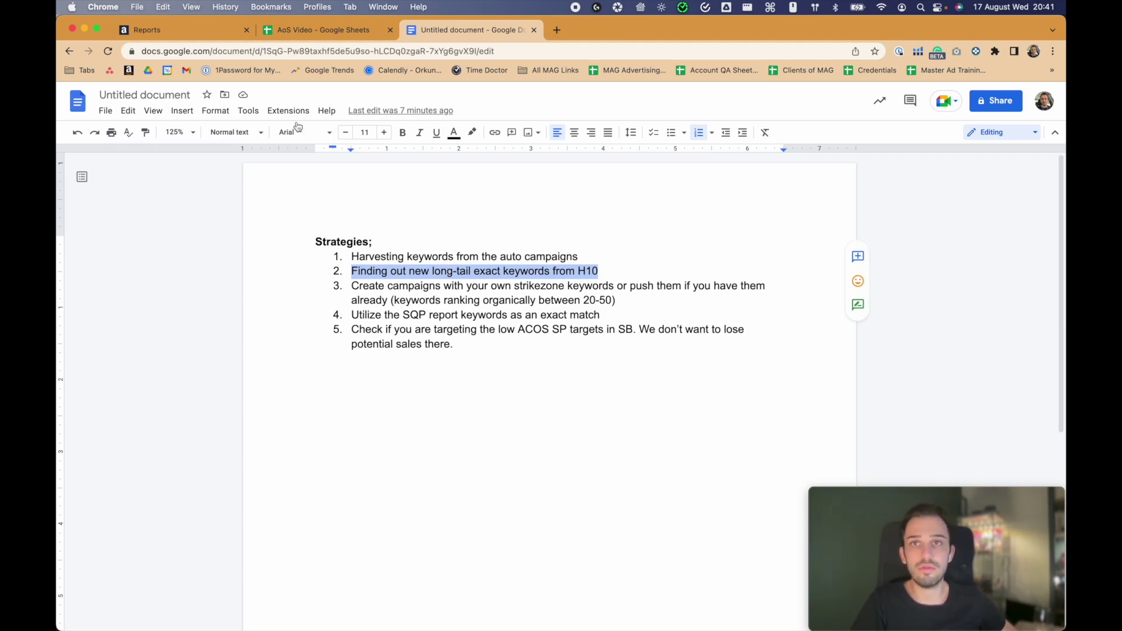
double_click(371, 273)
drag(371, 273, 596, 269)
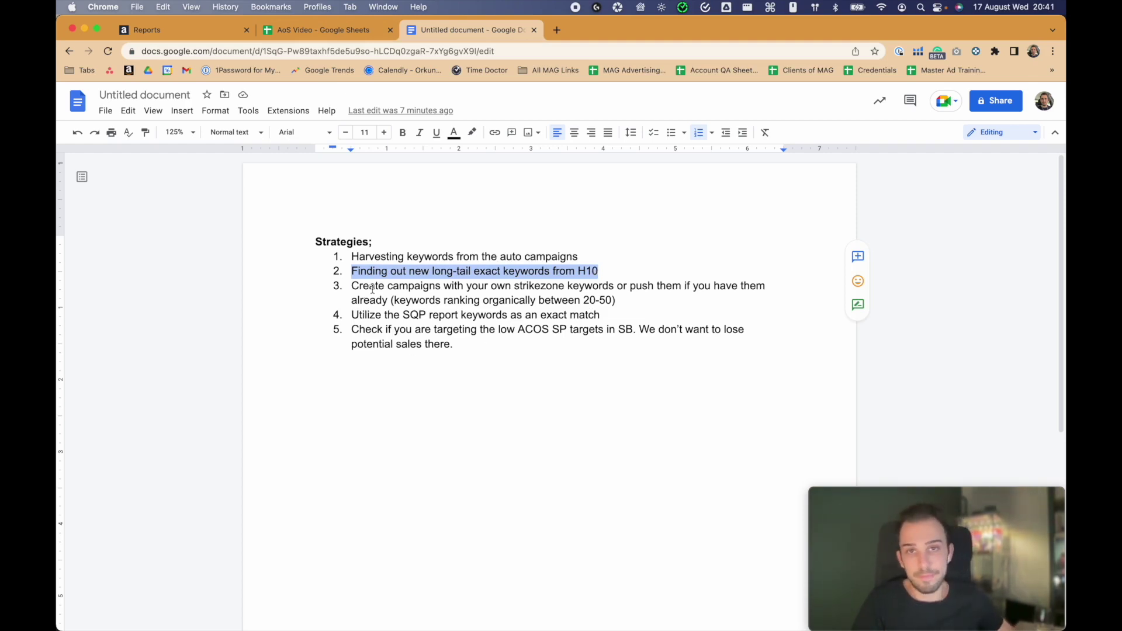
Read the third strategy, on creating campaigns with strikezone keywords that rank organically between 20 and 50.
drag(357, 285, 595, 286)
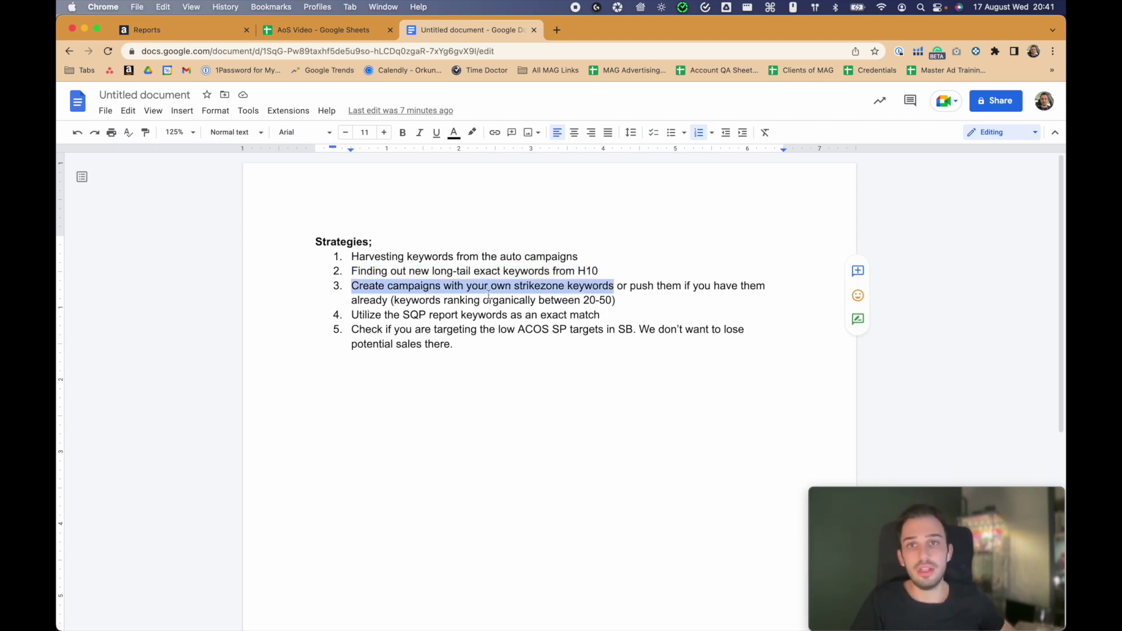
drag(375, 286, 503, 284)
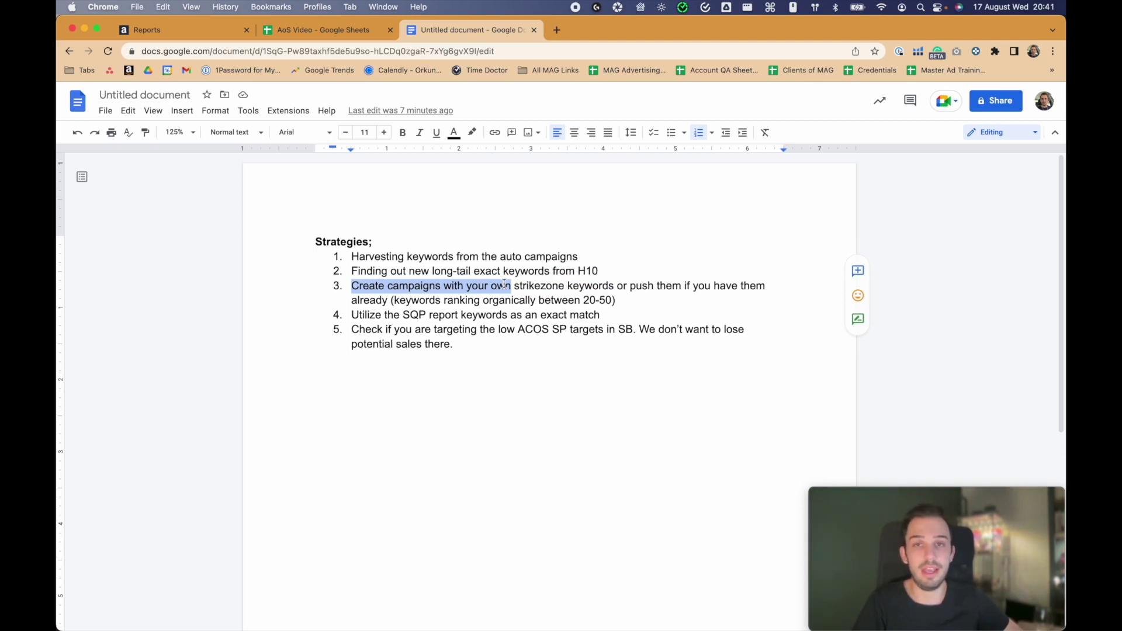
drag(536, 300, 467, 302)
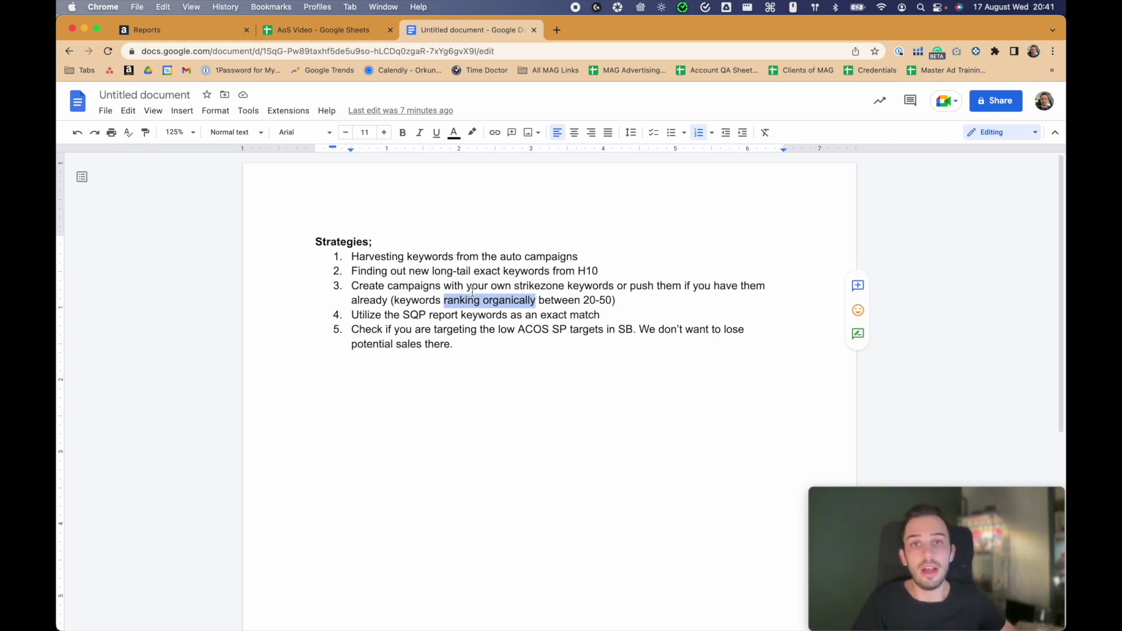
drag(473, 286, 551, 286)
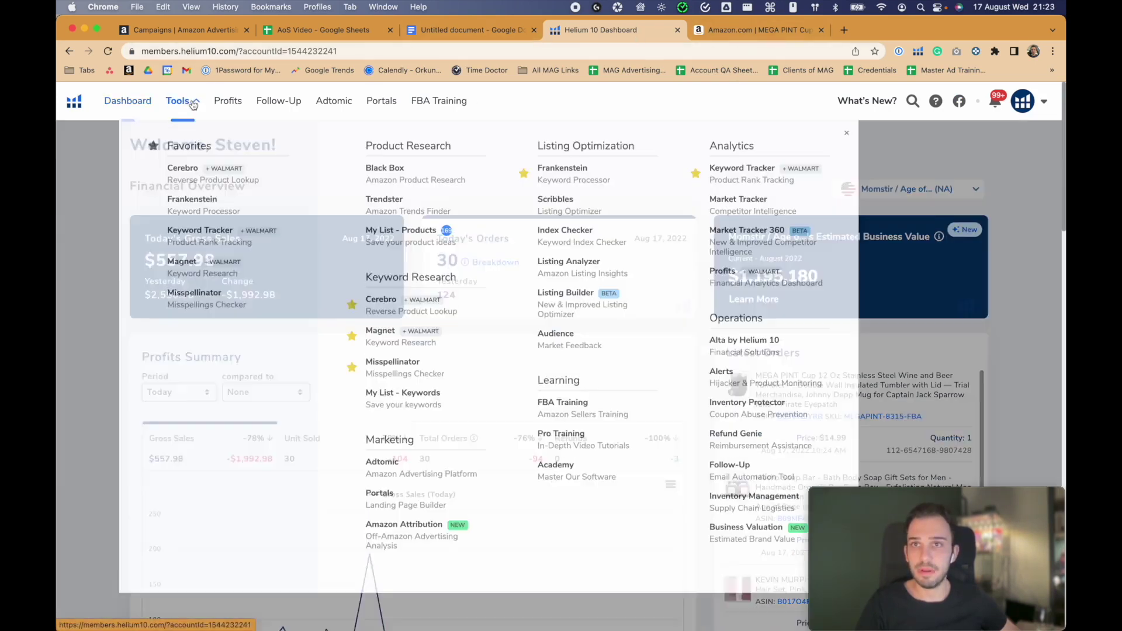
Open Cerebro in Helium 10 and enter the ASIN B0B2FGQYNV copied from the MEGA PINT cup's Amazon page address.
click(191, 103)
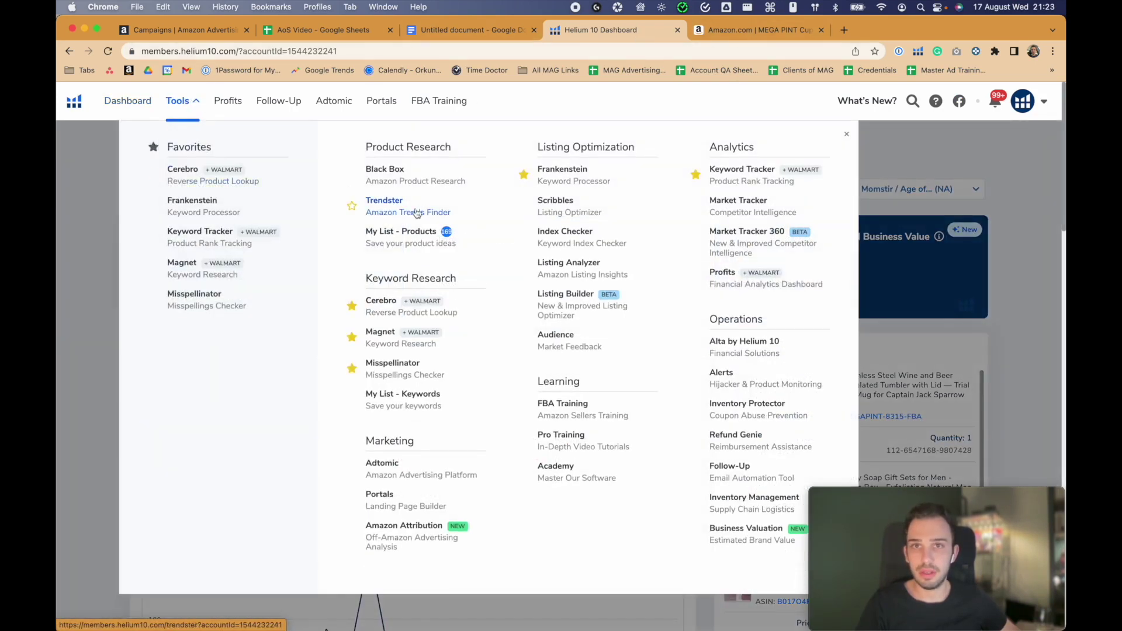
click(383, 308)
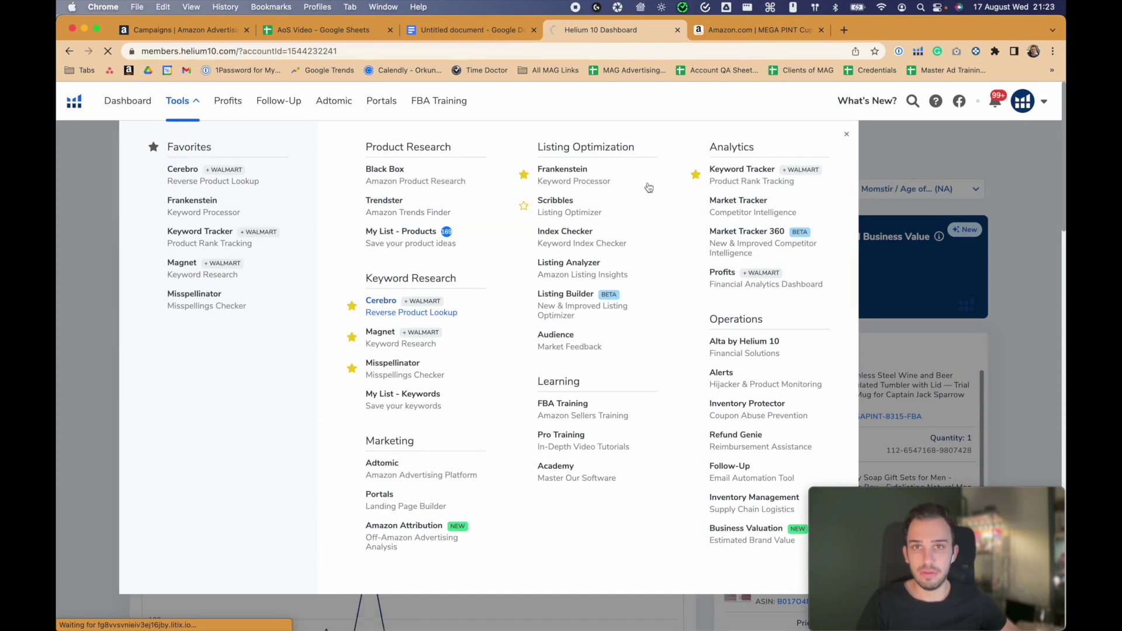
click(758, 30)
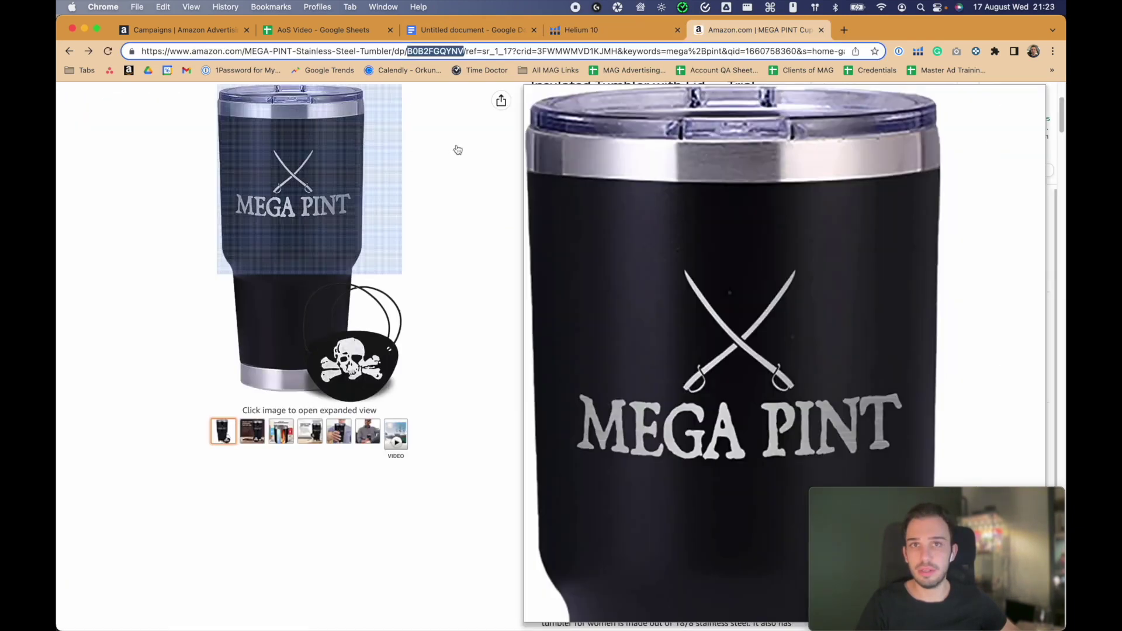
scroll(468, 134, up, 3)
key(super+c)
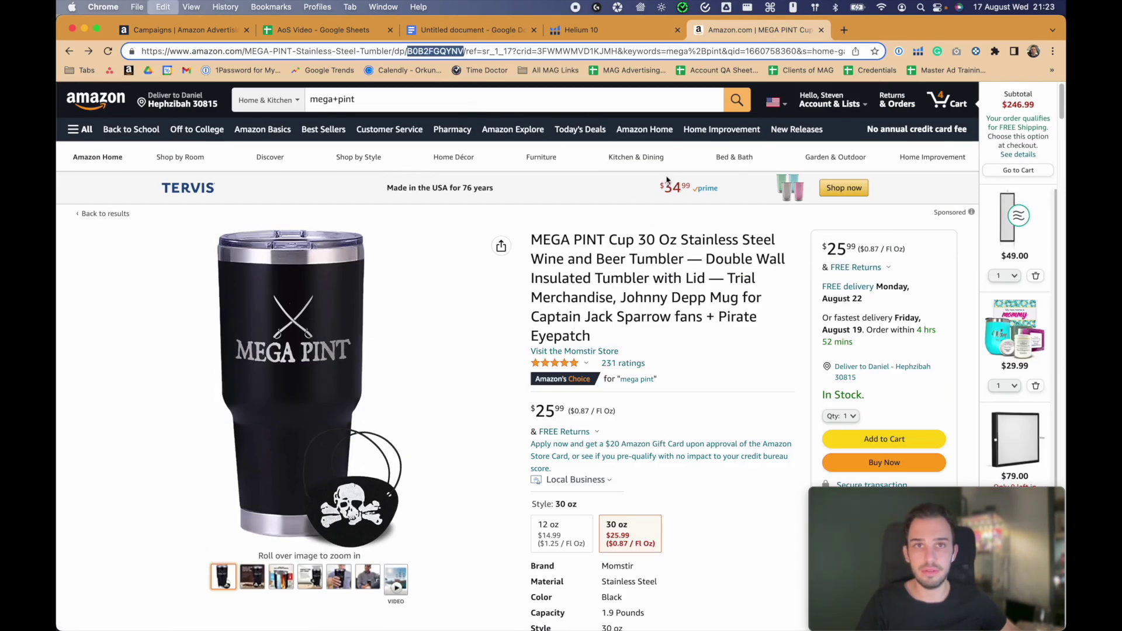
click(622, 30)
click(370, 213)
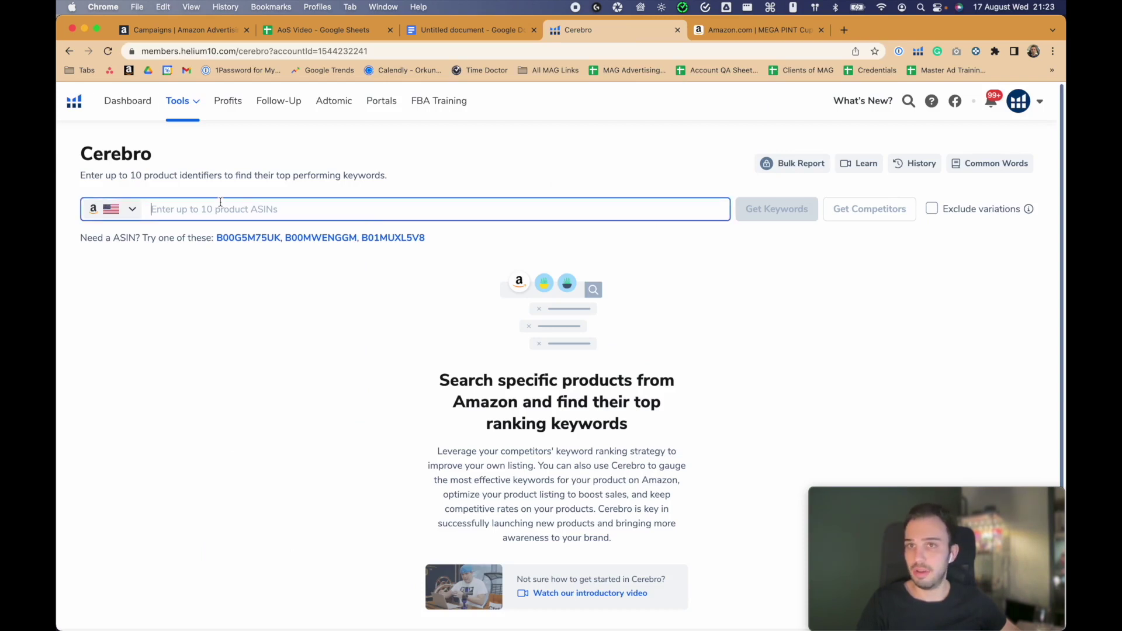
key(super+v)
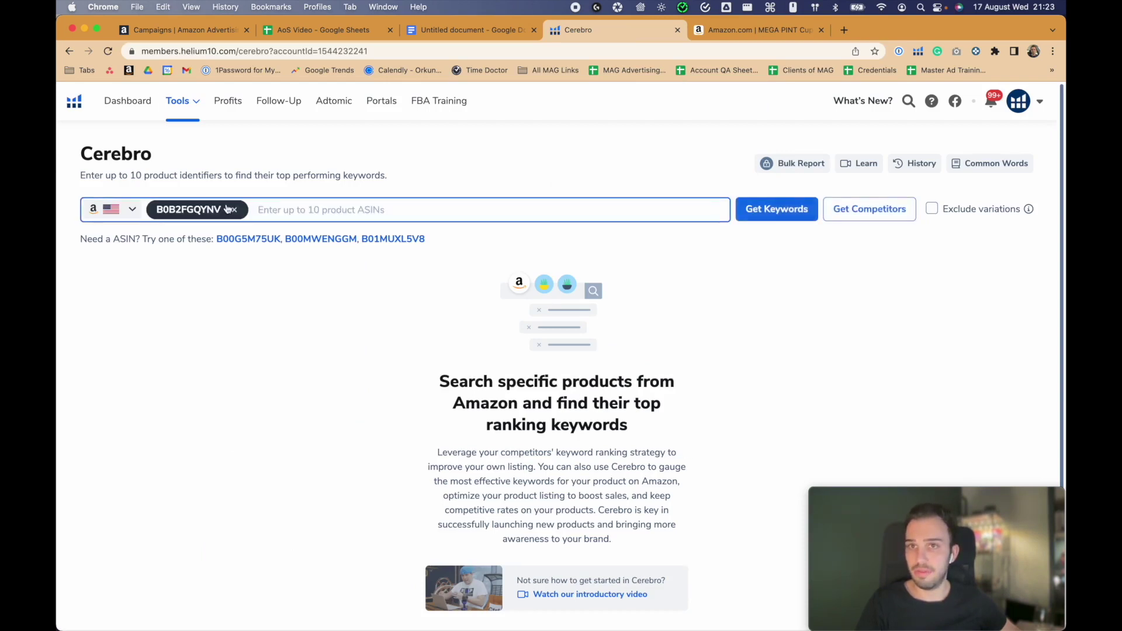
Get the keywords for the entered ASIN on the US Amazon marketplace by running a new search.
click(123, 214)
click(146, 266)
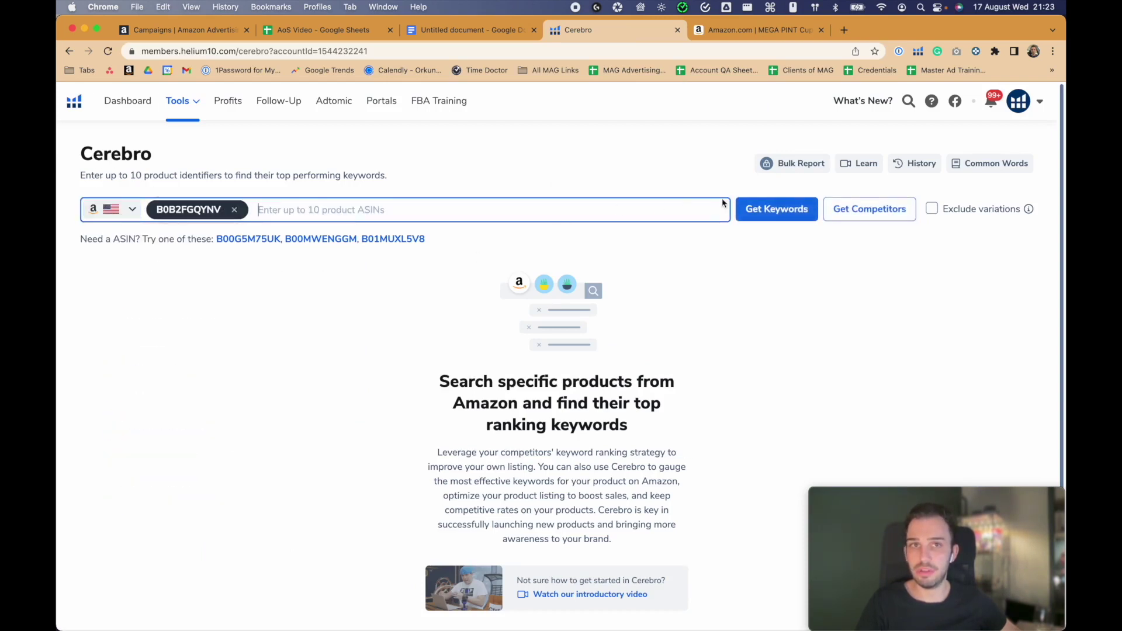
click(773, 209)
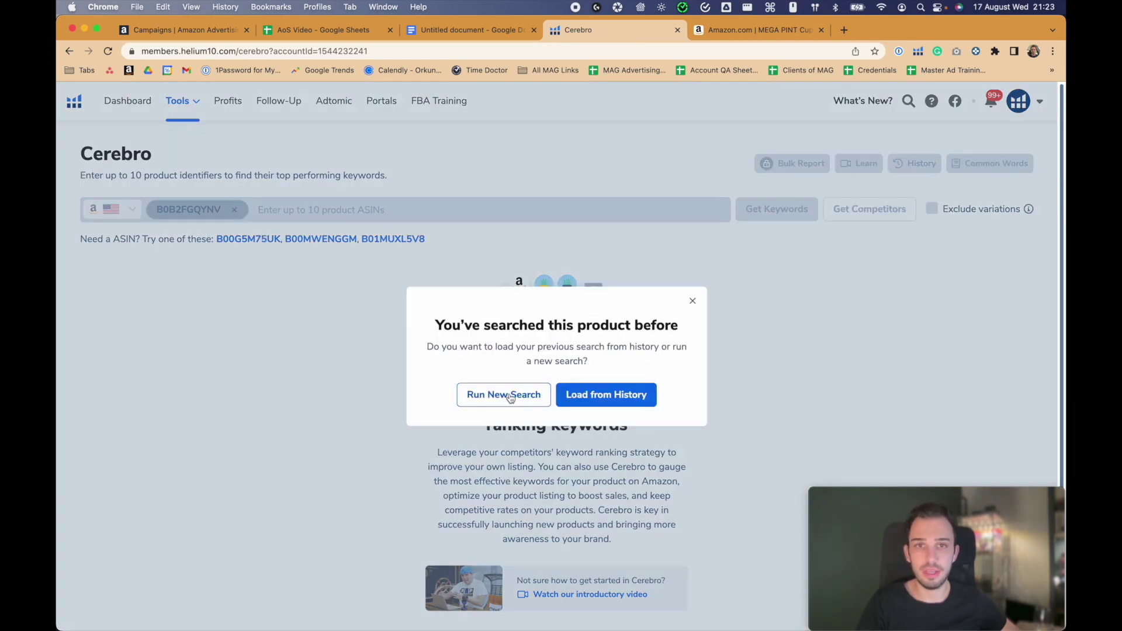
click(511, 398)
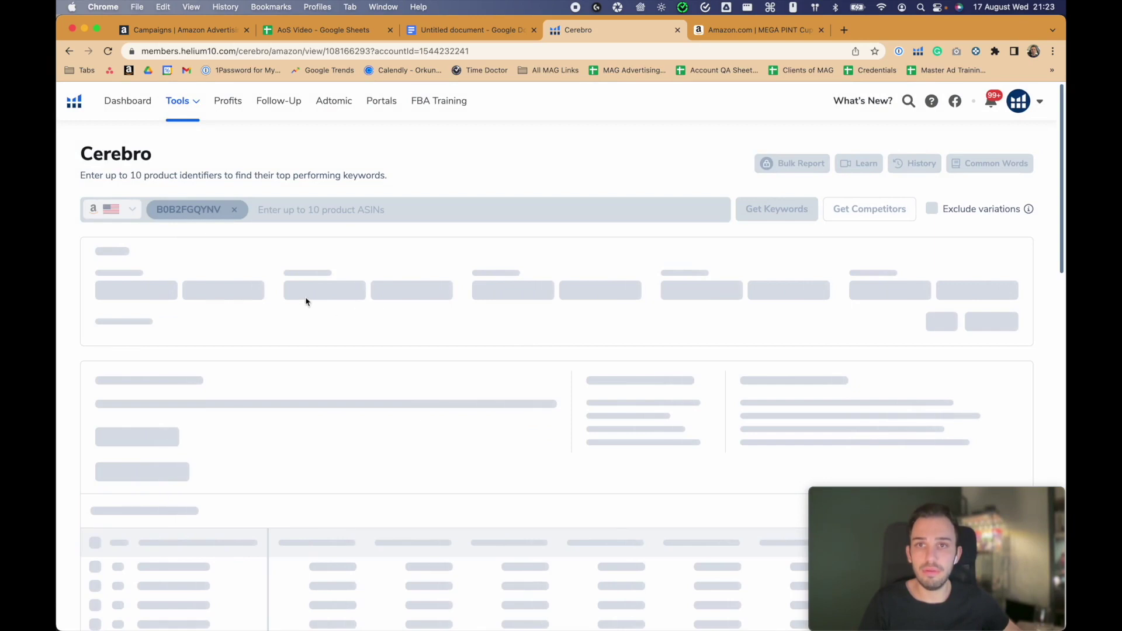
Set the keyword filters to a minimum search volume of 250 and an organic rank from 20 to 50.
click(333, 298)
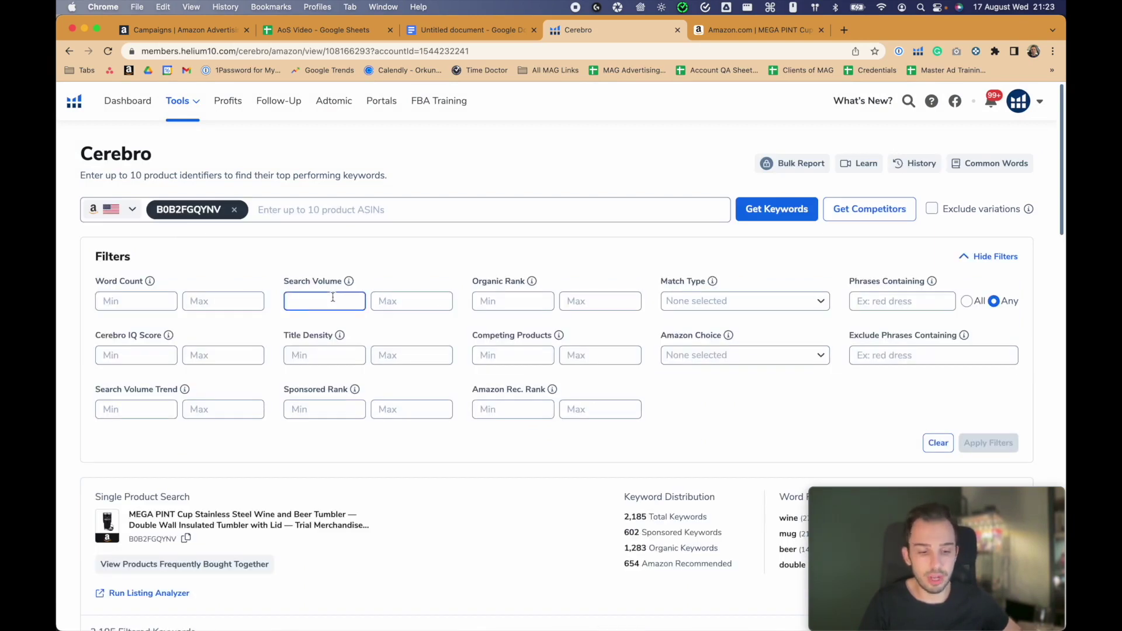
text(250)
key(Tab)
key(Tab)
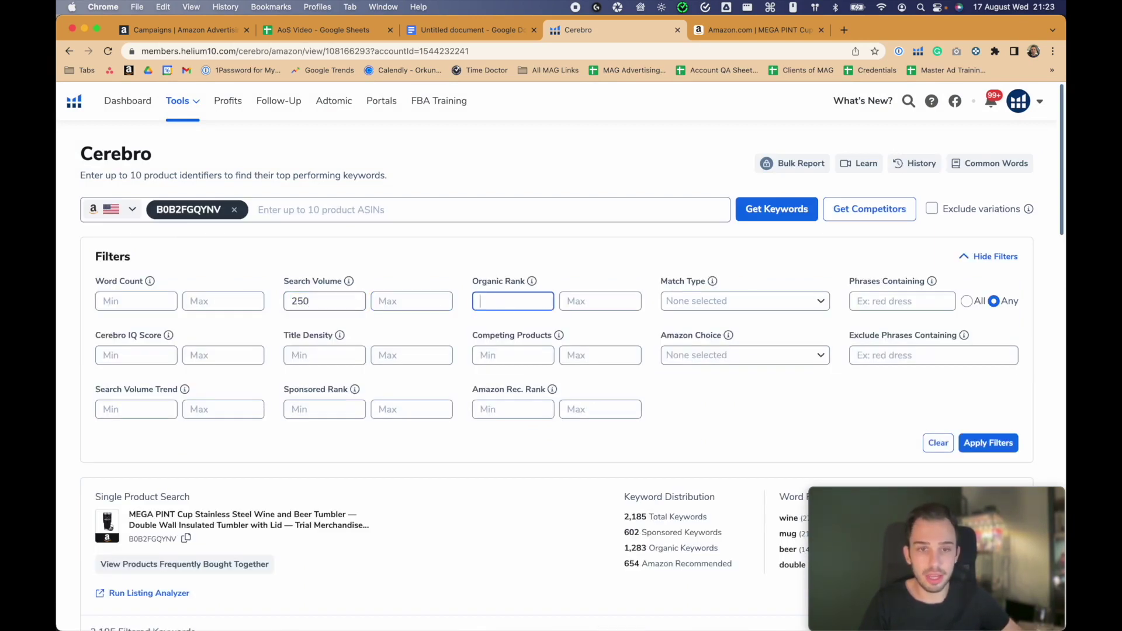
key(Tab)
text(5)
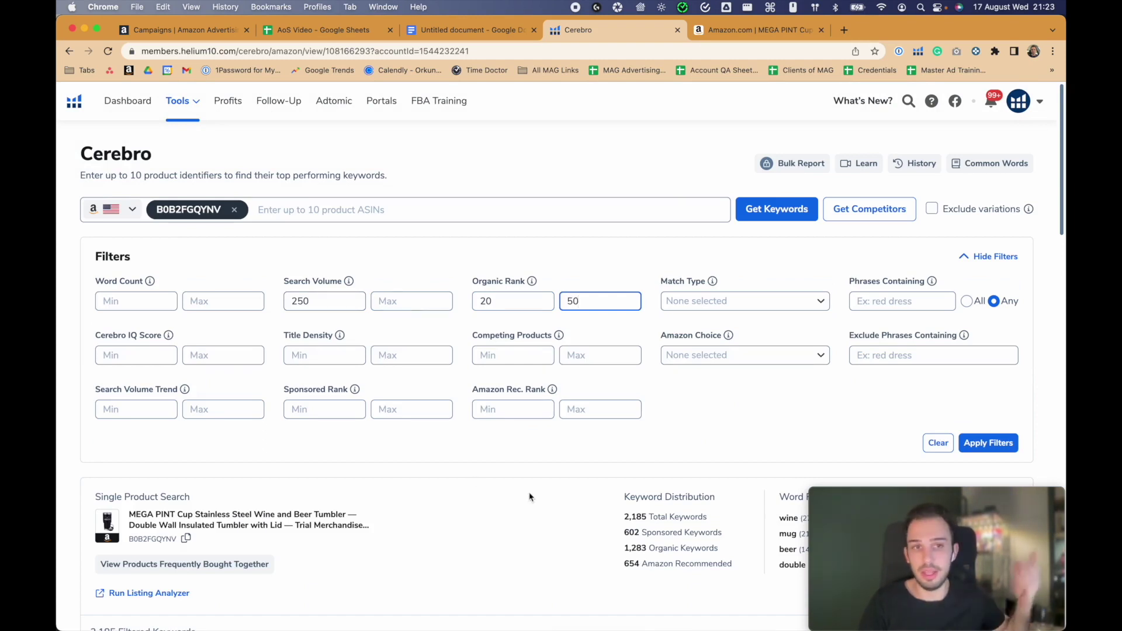
Raise the minimum search volume filter to 500 and apply it together with the organic rank range of 20 to 50.
click(506, 301)
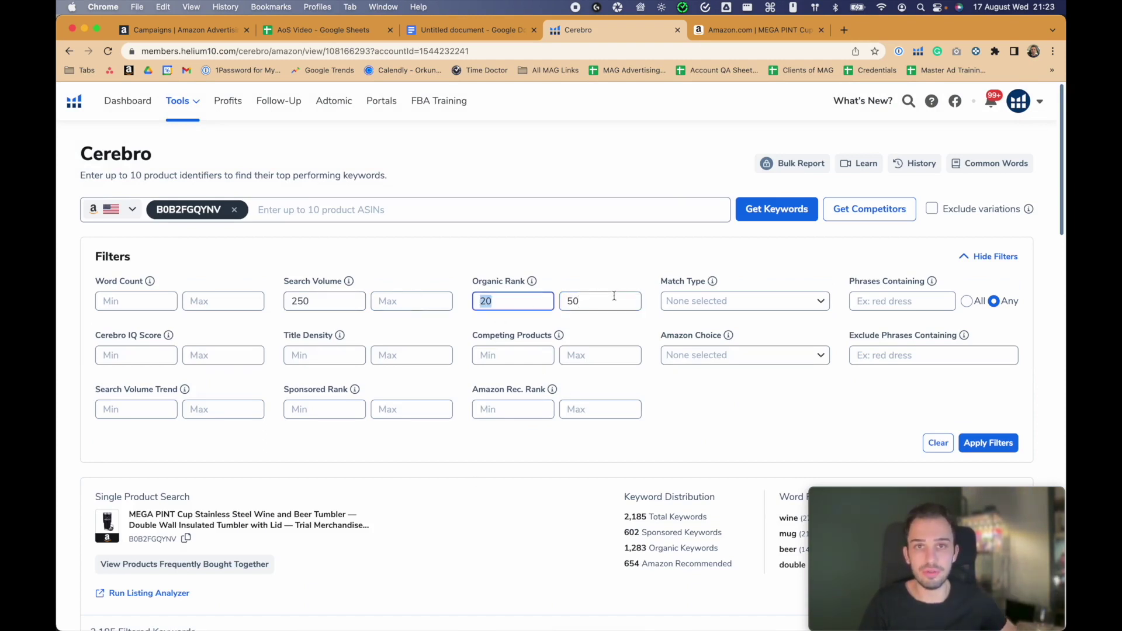
key(Tab)
key(shift+Tab)
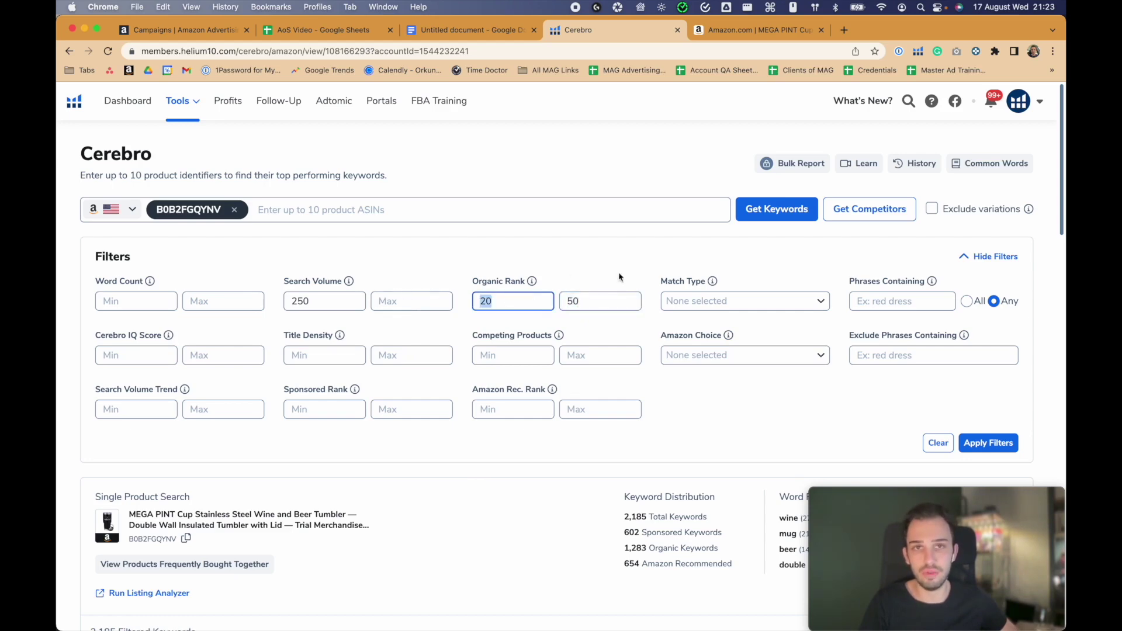
key(Return)
click(595, 268)
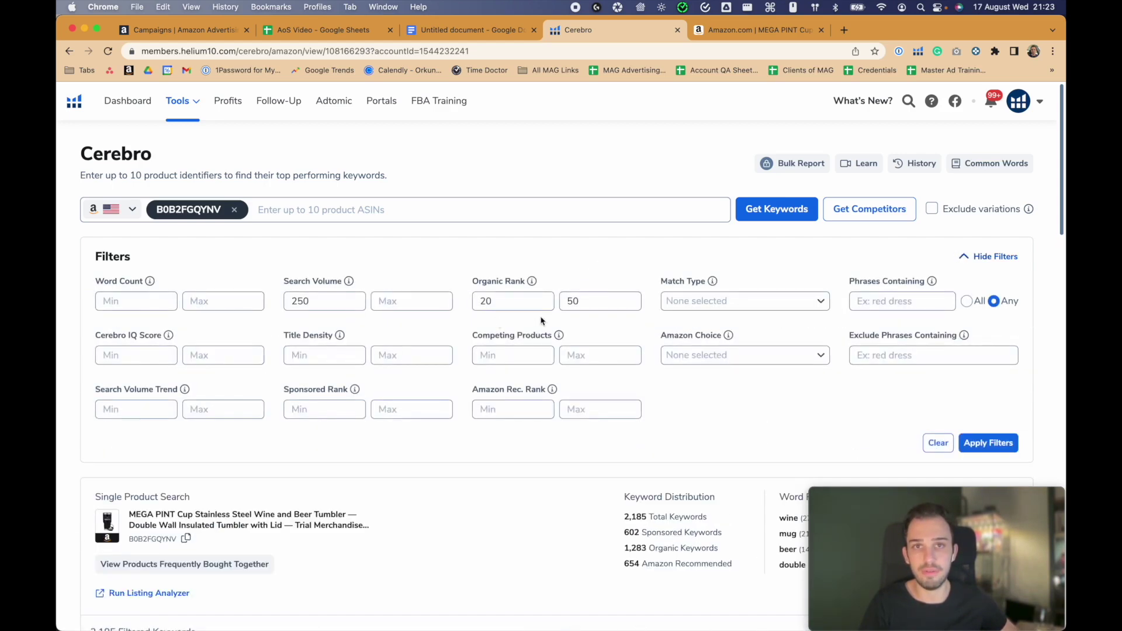
double_click(338, 303)
text(500)
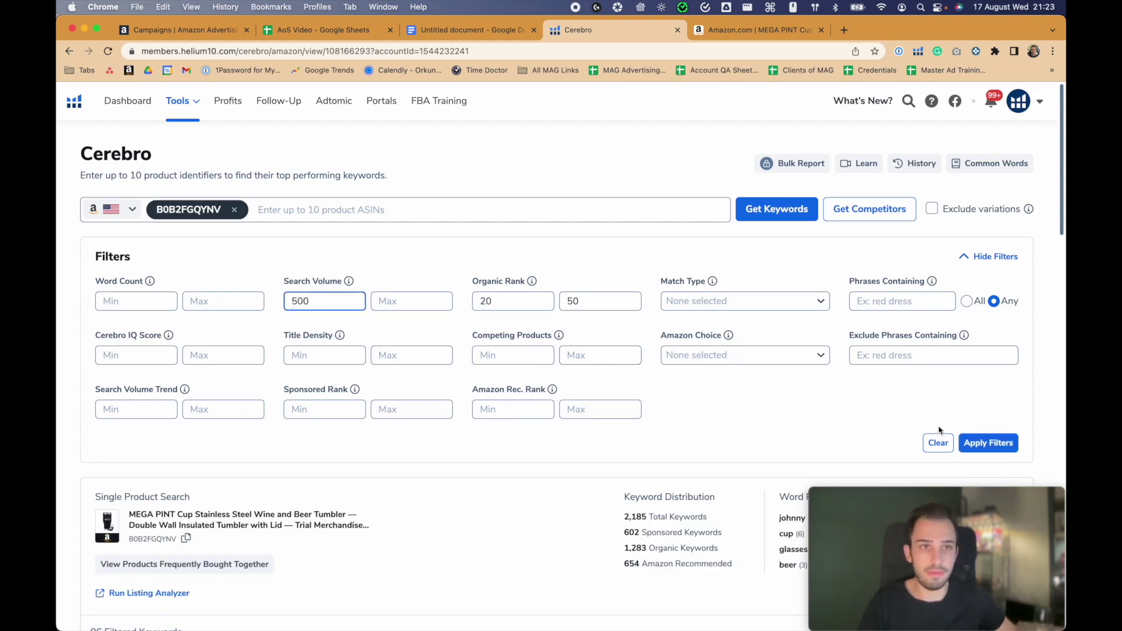
click(987, 443)
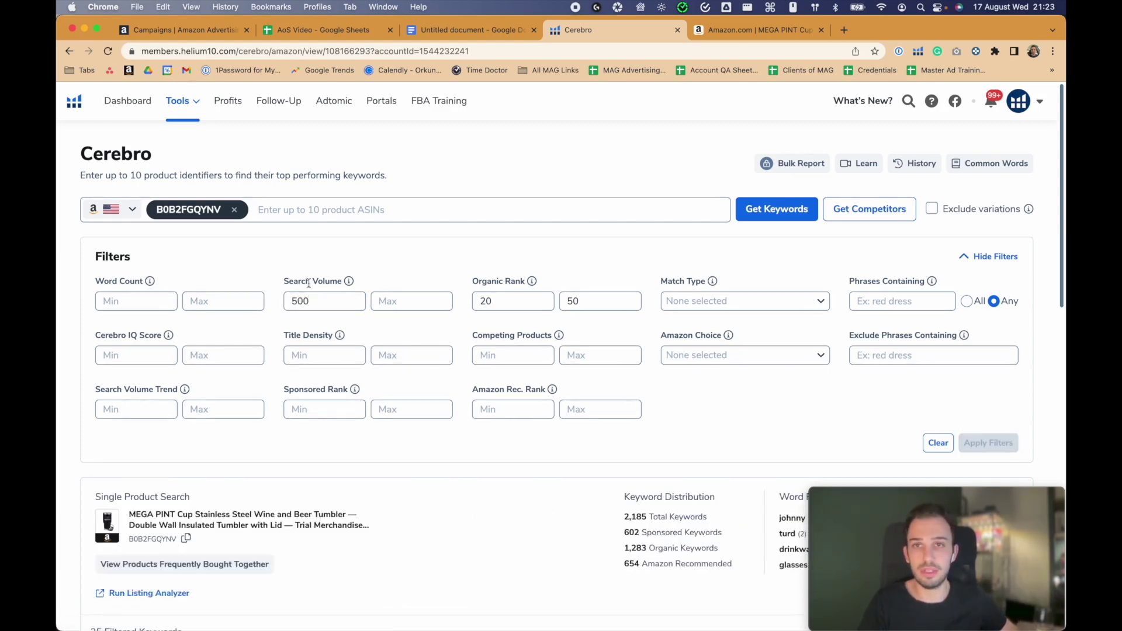
Review the filtered keyword list, examining the organic, sponsored and Amazon recommended ranks of keywords such as "pirate drinkware".
scroll(308, 283, down, 10)
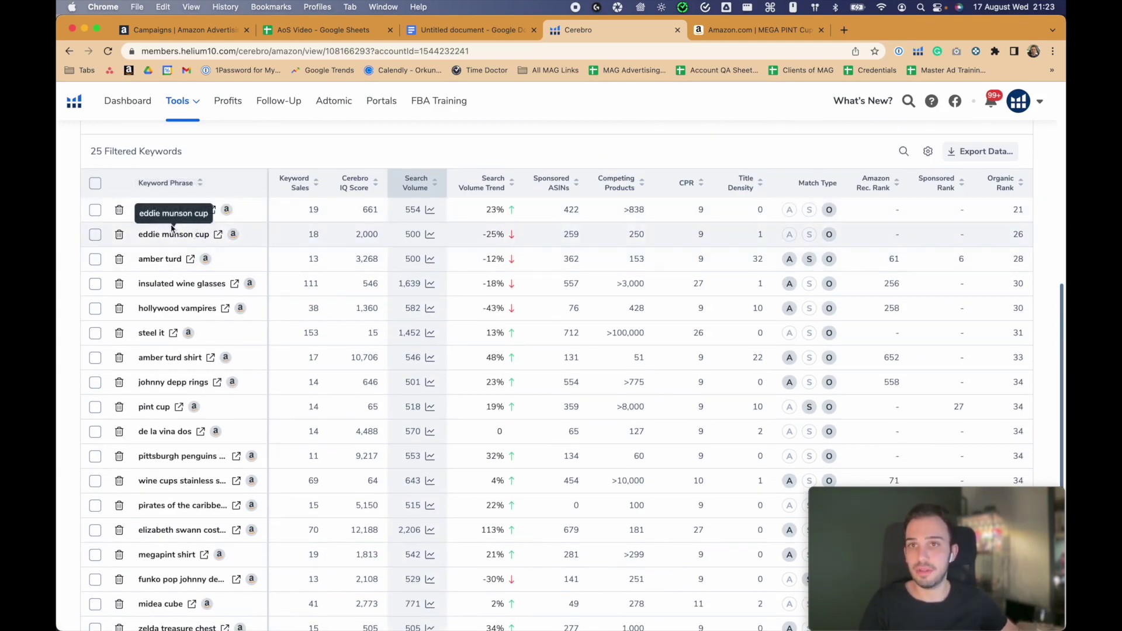
triple_click(197, 207)
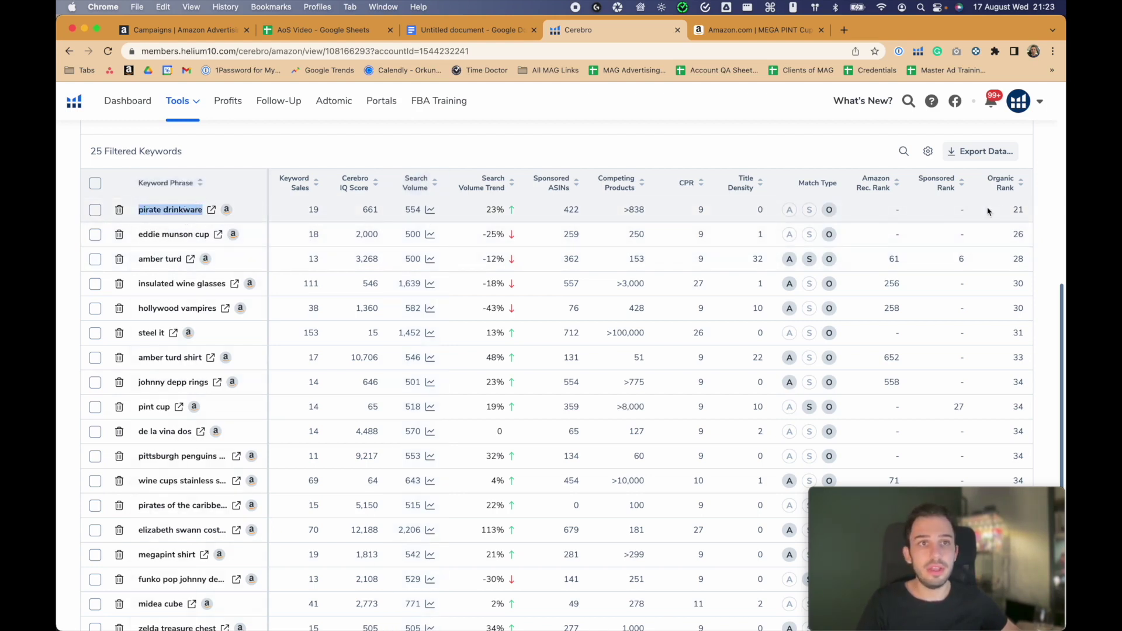
double_click(1018, 209)
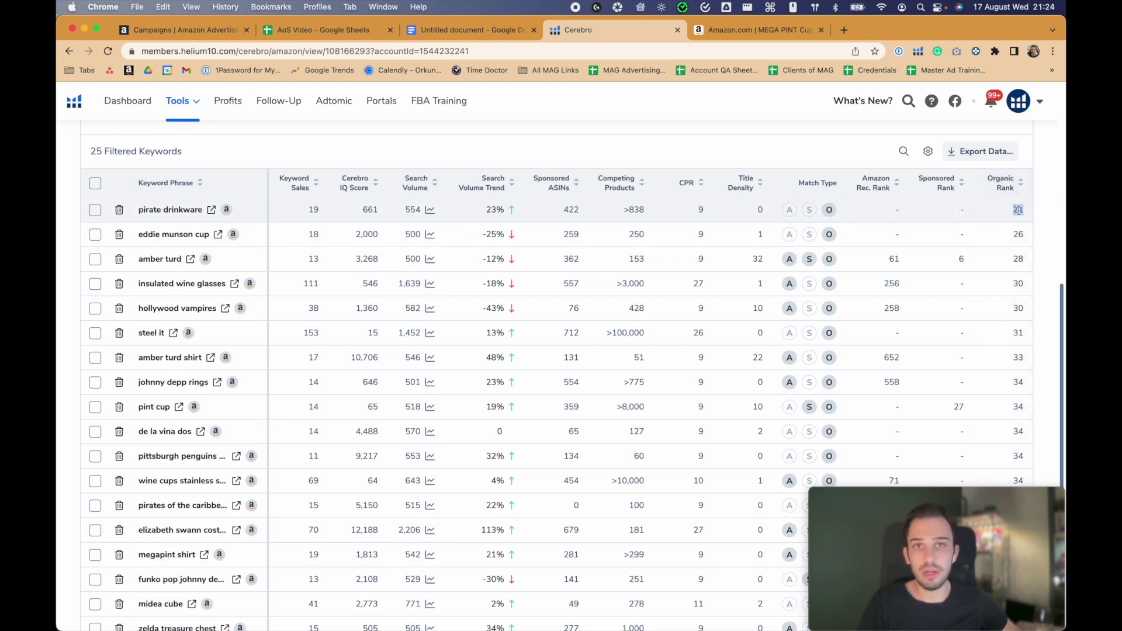
drag(949, 210, 981, 209)
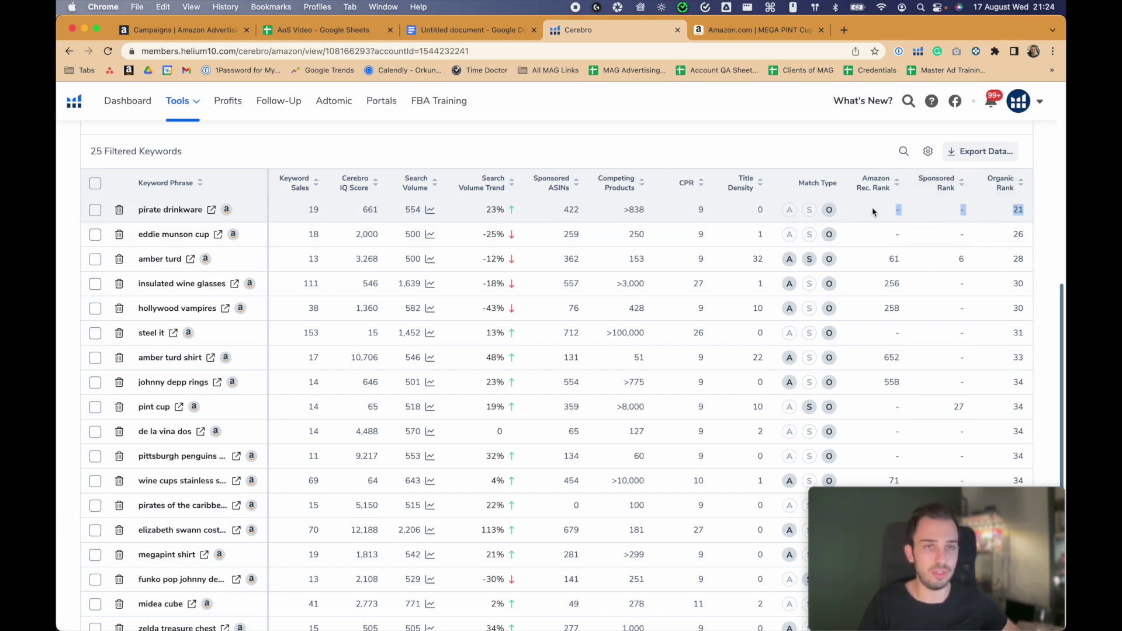
drag(872, 208, 912, 210)
drag(980, 218, 1033, 213)
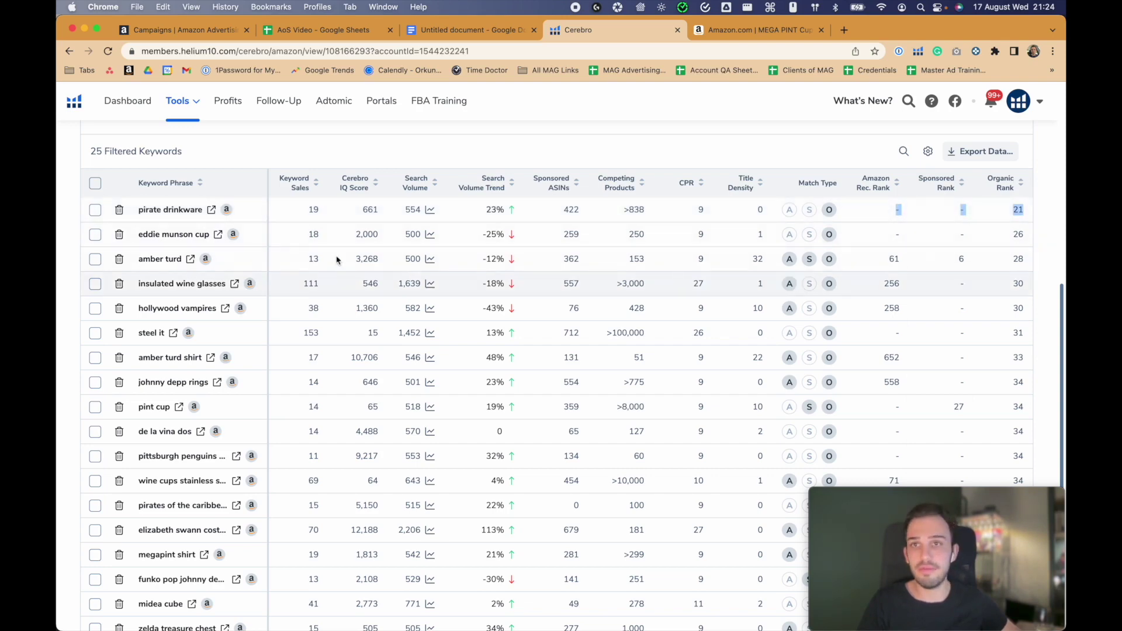
scroll(171, 235, down, 1)
scroll(171, 235, down, 5)
scroll(503, 527, up, 6)
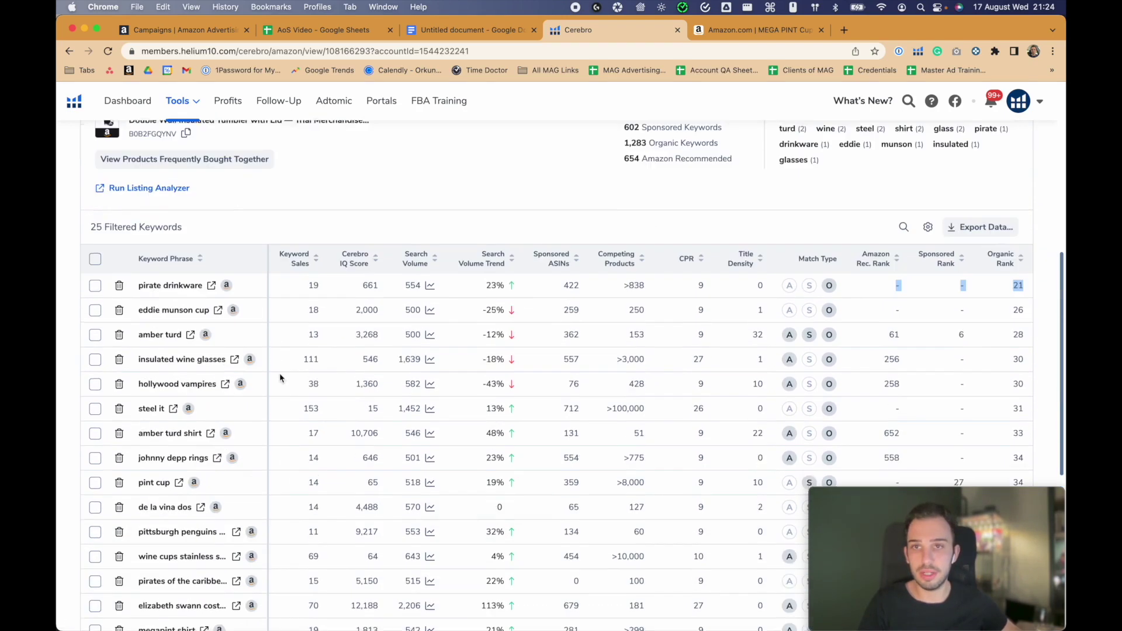
scroll(702, 314, down, 5)
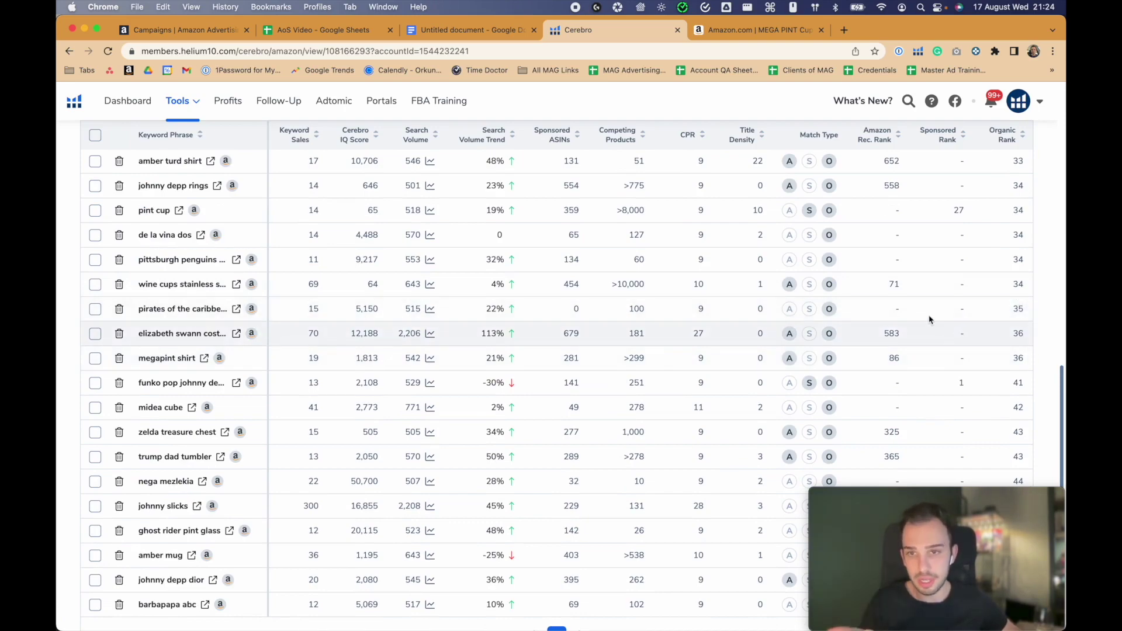
scroll(930, 325, up, 7)
scroll(871, 321, up, 3)
scroll(538, 345, down, 7)
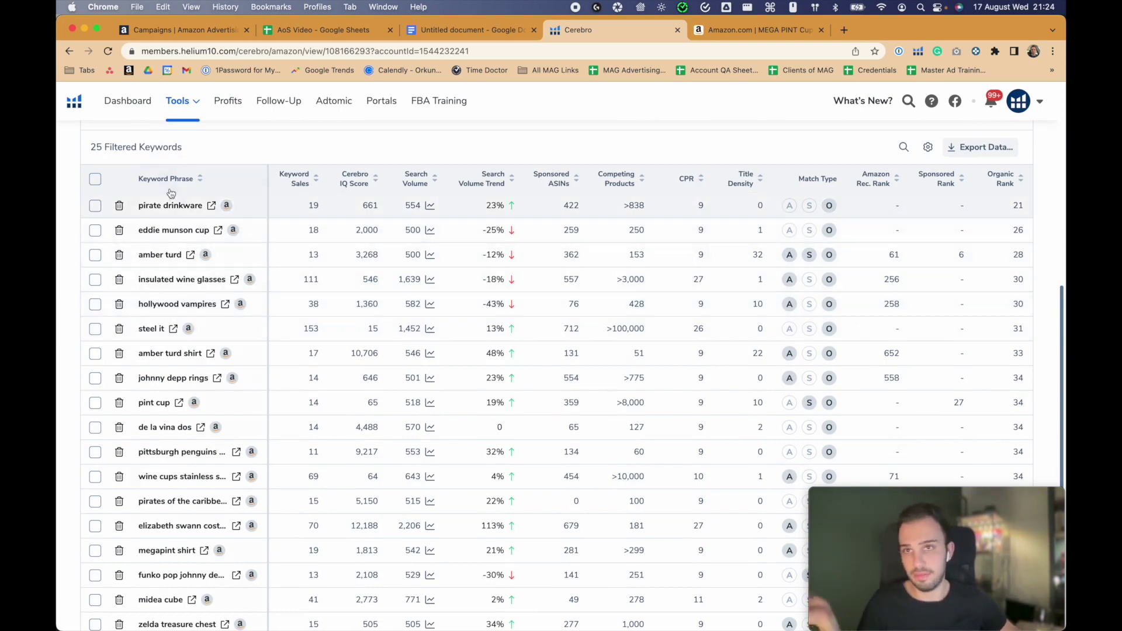
Select all the filtered keywords, export their data and open the downloaded file in Excel.
scroll(233, 332, up, 3)
click(94, 371)
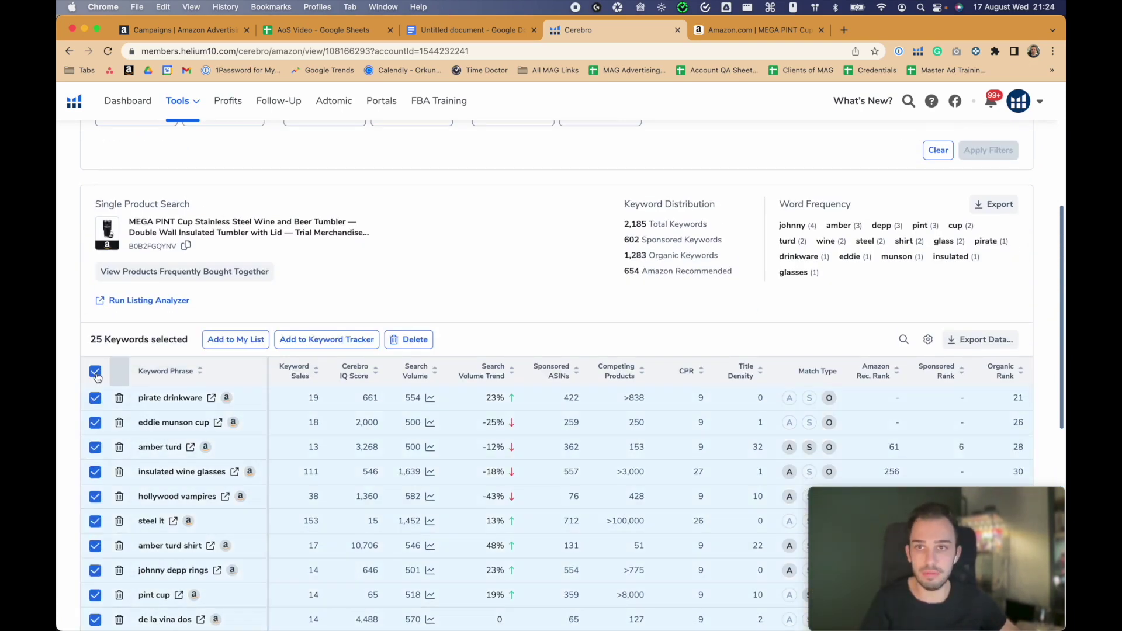
click(988, 341)
click(974, 389)
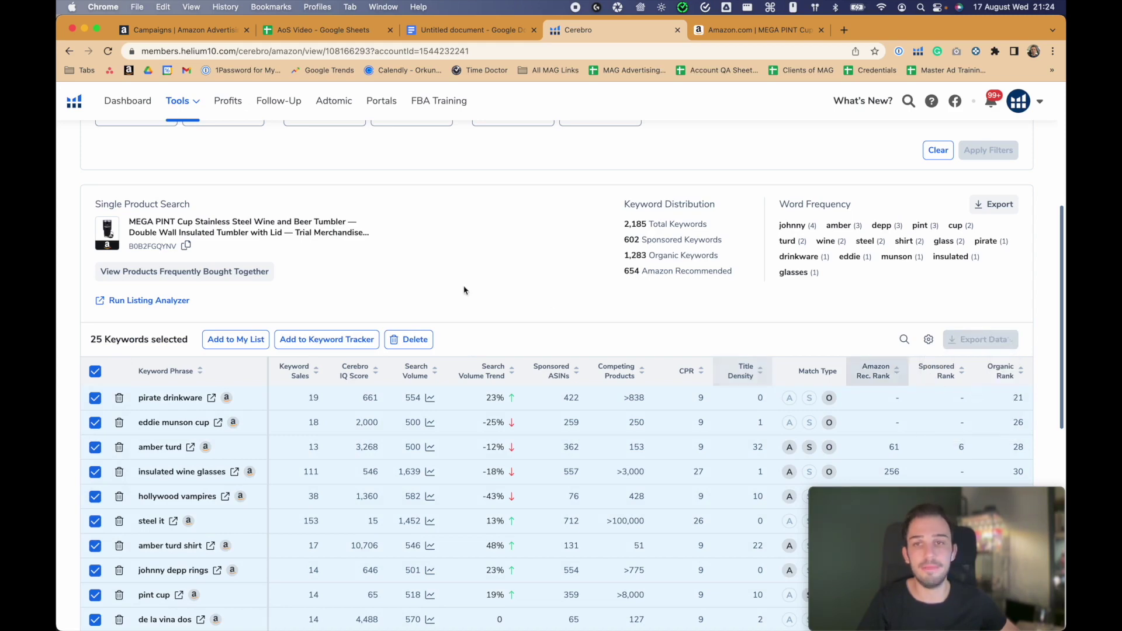
click(129, 615)
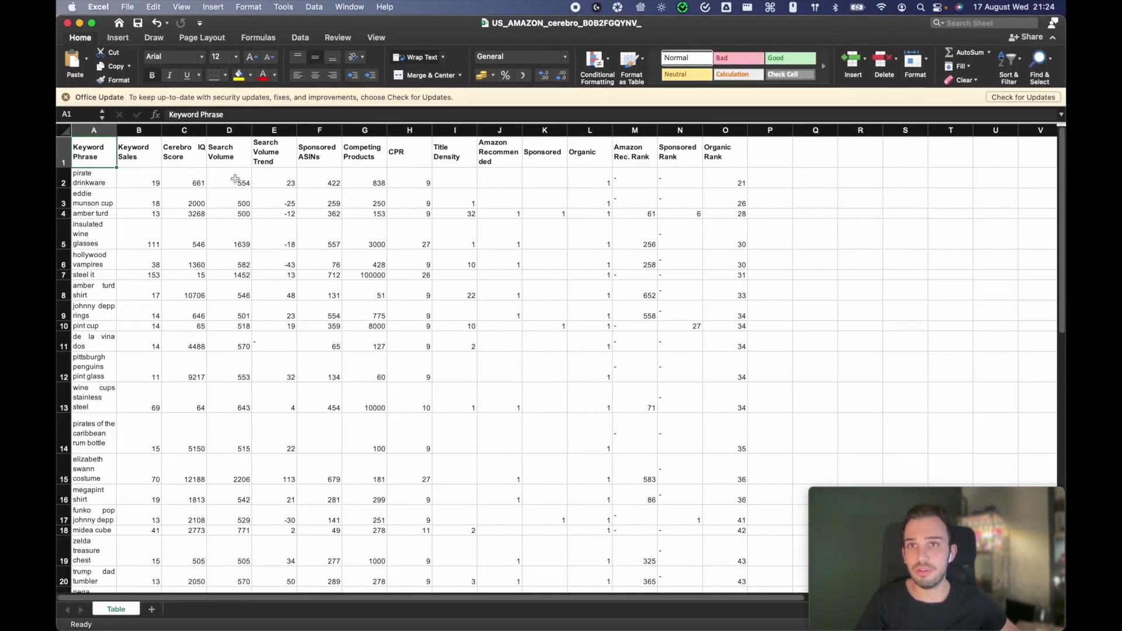
Copy all the keyword phrases below the header in column A of the exported Cerebro table.
drag(235, 178, 235, 526)
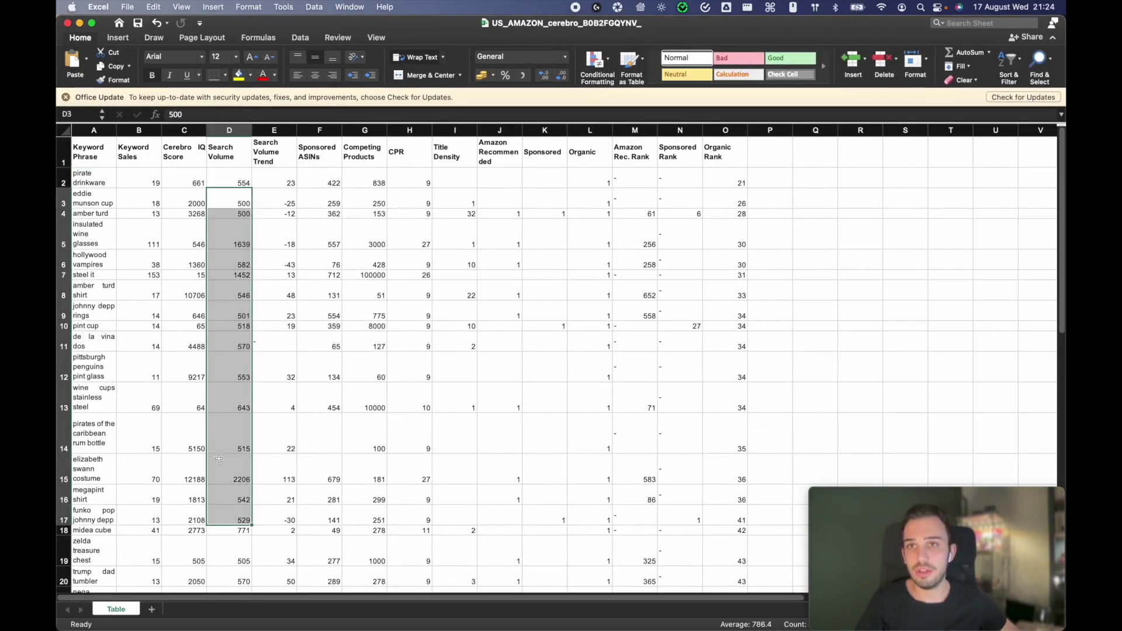
drag(94, 183, 94, 584)
scroll(94, 183, down, 5)
key(super+c)
scroll(94, 183, up, 5)
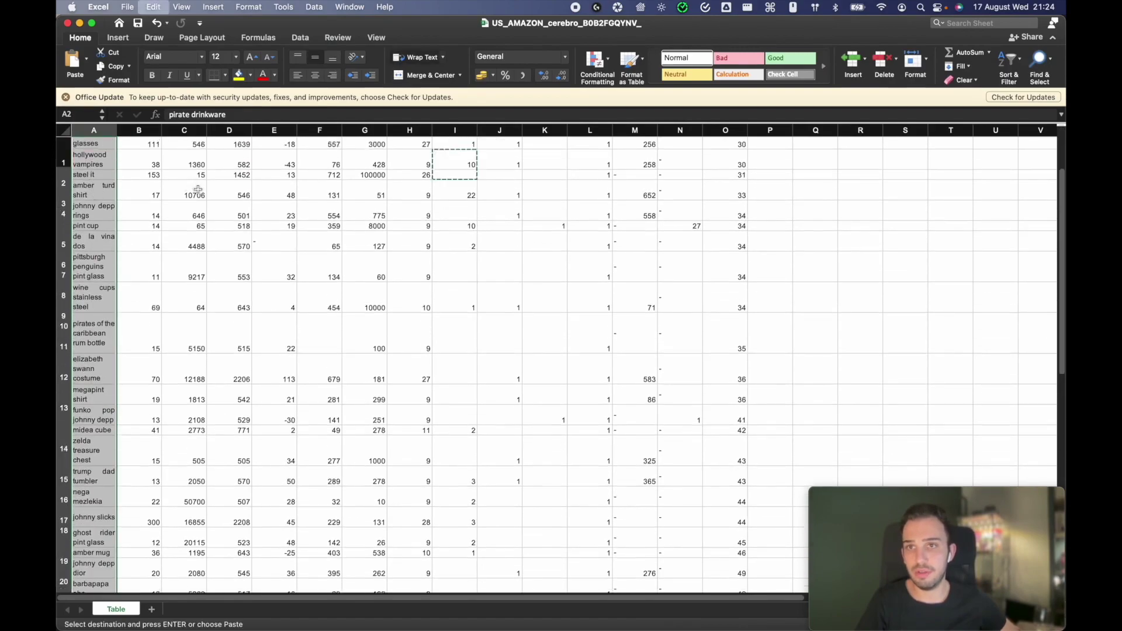
Switch to the AoS Video spreadsheet in Google Sheets and add a new sheet named H10 Strikezone.
key(ctrl+Up)
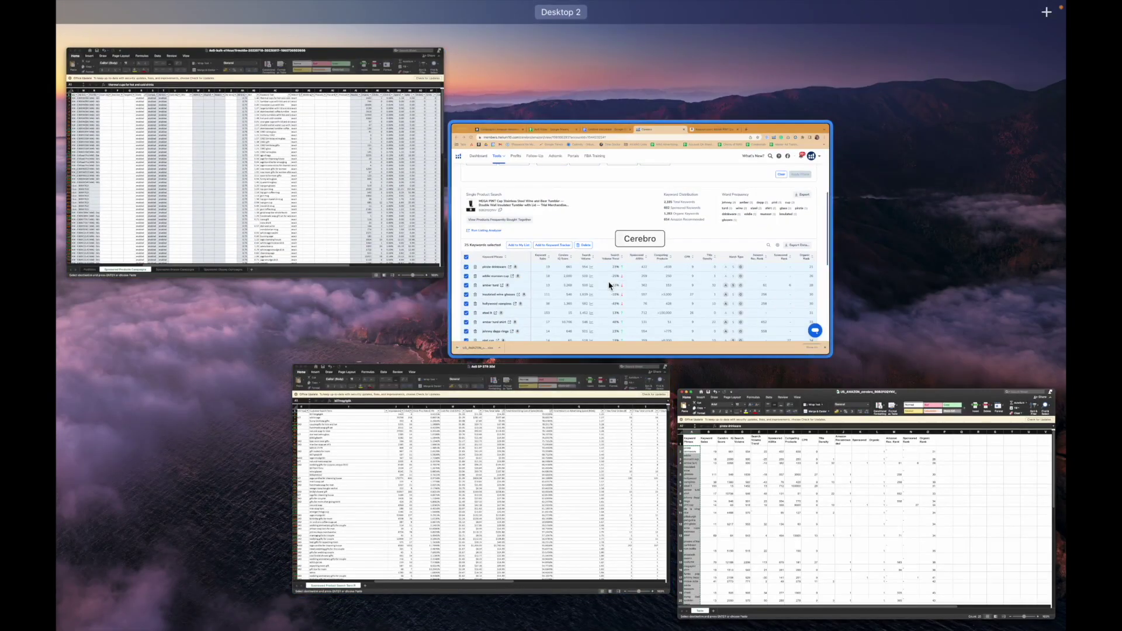
click(571, 243)
click(301, 33)
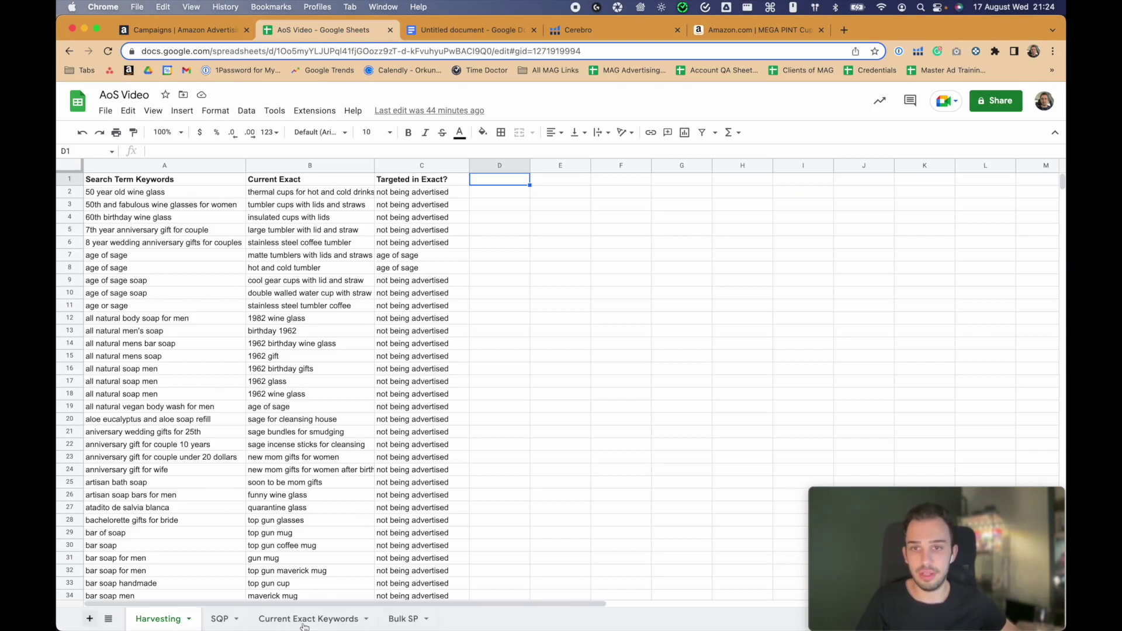
key(shift+F11)
double_click(225, 618)
text(H10)
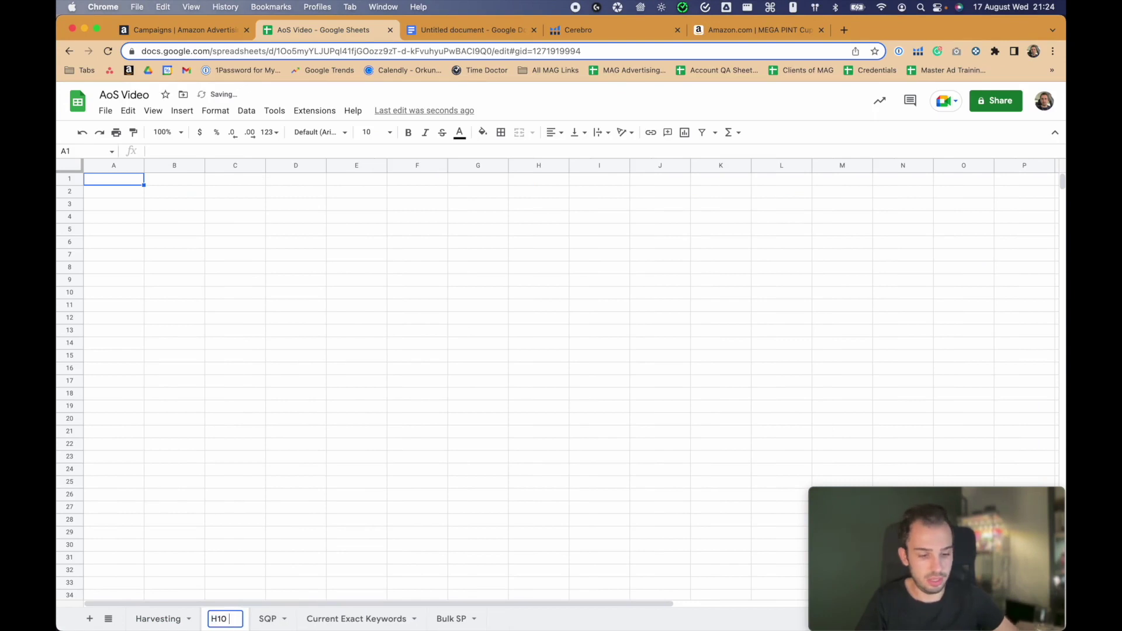
text( Strikezone)
key(Return)
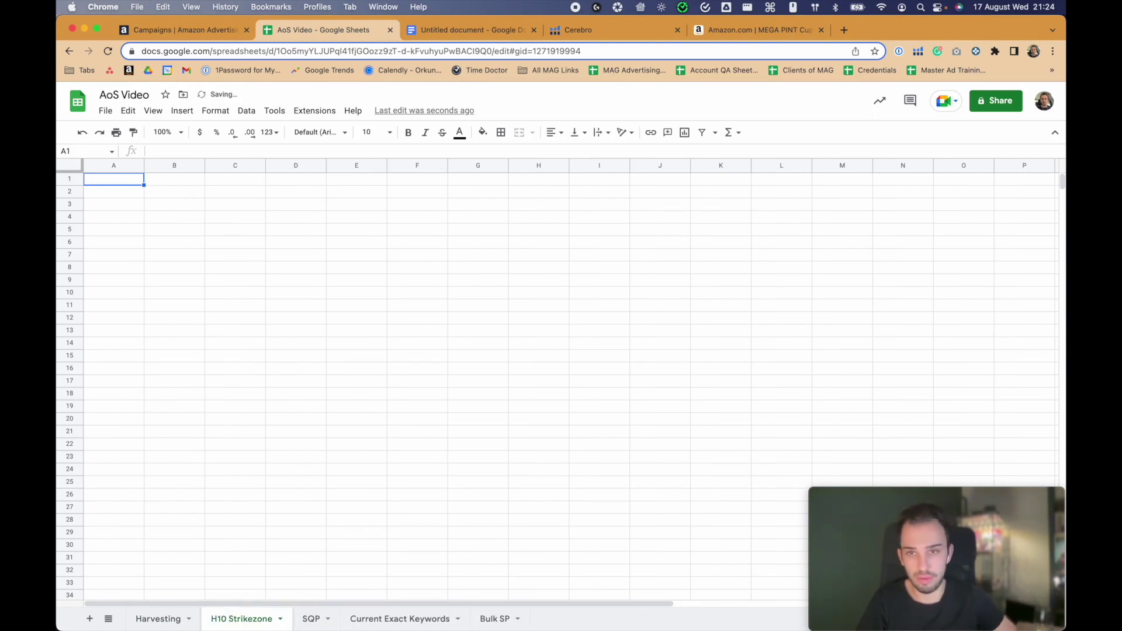
Enter the header Strikezone KWs in A1 and paste the copied keyword phrases below it from A2.
text(Str)
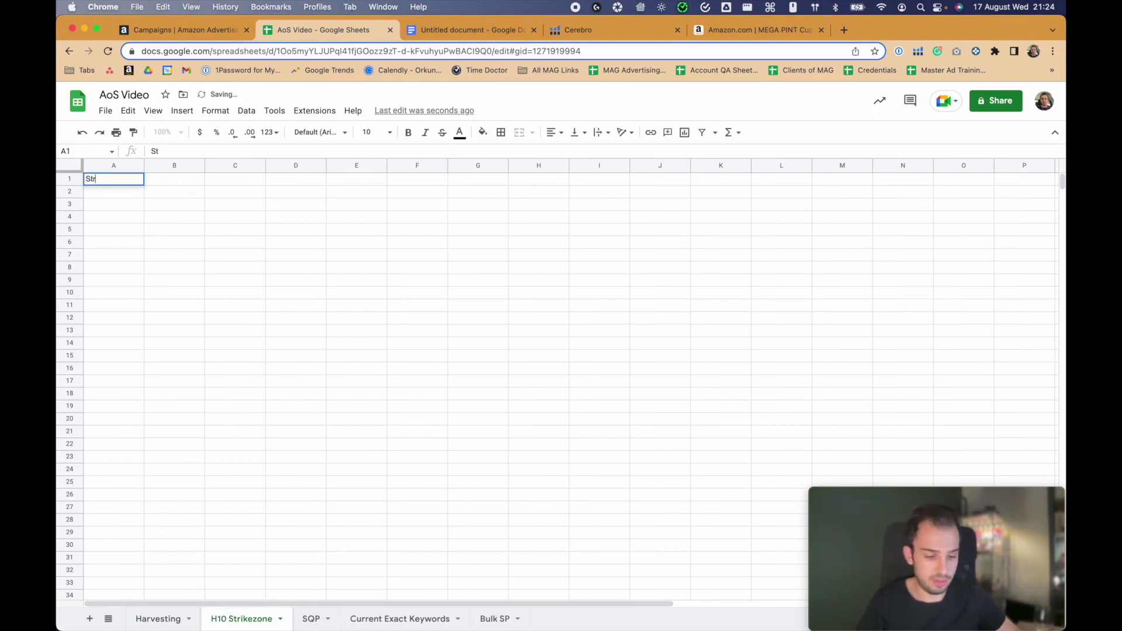
text(ikezone KWs)
key(Return)
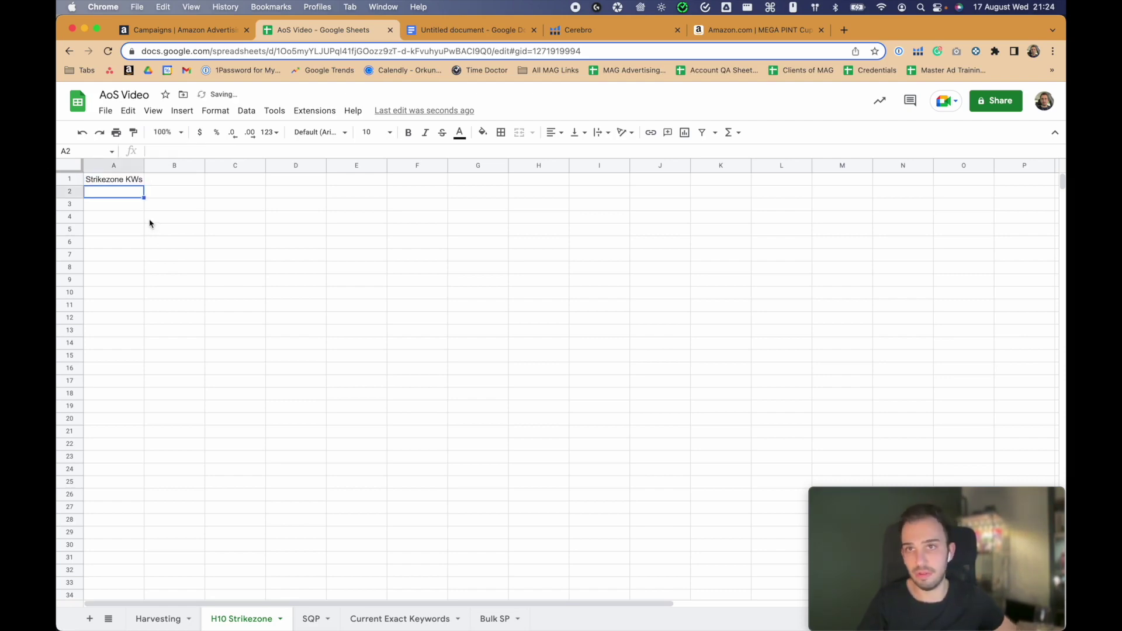
key(super+v)
Widen column A to fit the keywords and make the Strikezone KWs header bold.
drag(144, 164, 206, 165)
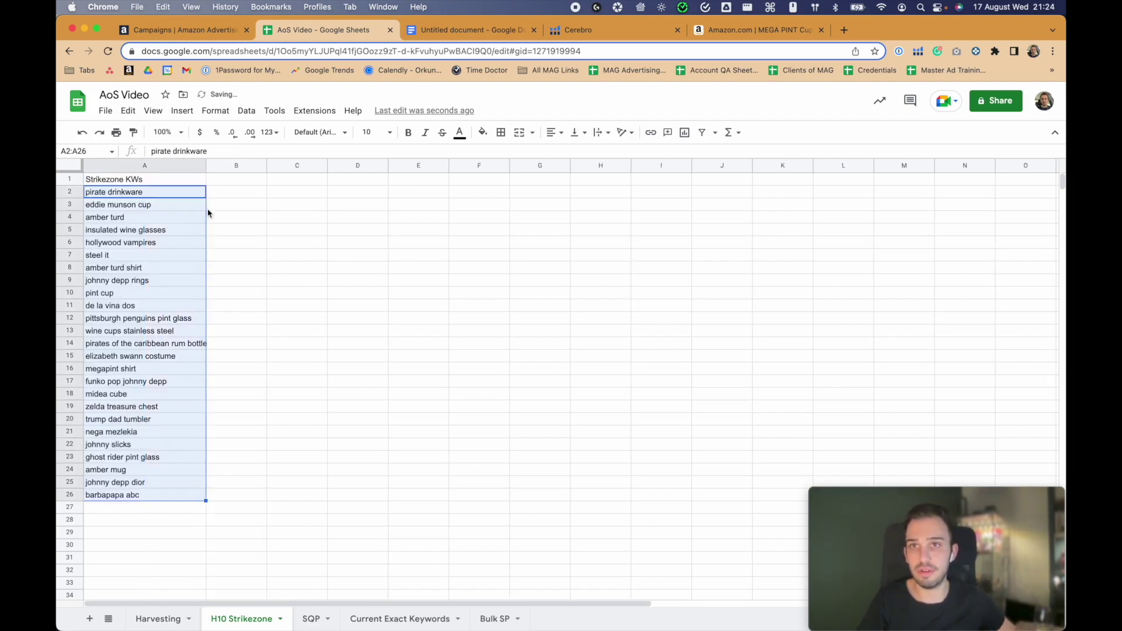
click(199, 218)
click(153, 182)
key(super+b)
click(254, 221)
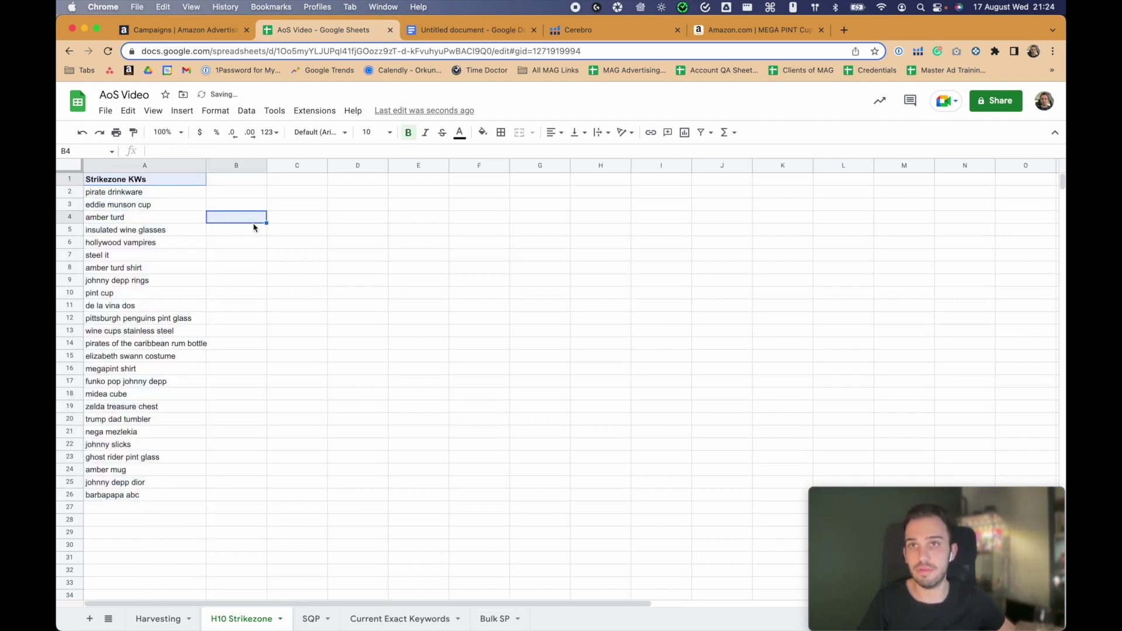
Copy the Current Exact and Targeted in Exact? columns from the Harvesting sheet into H10 Strikezone at B1, and widen column B.
click(158, 619)
drag(285, 184, 417, 205)
key(super+shift+Down)
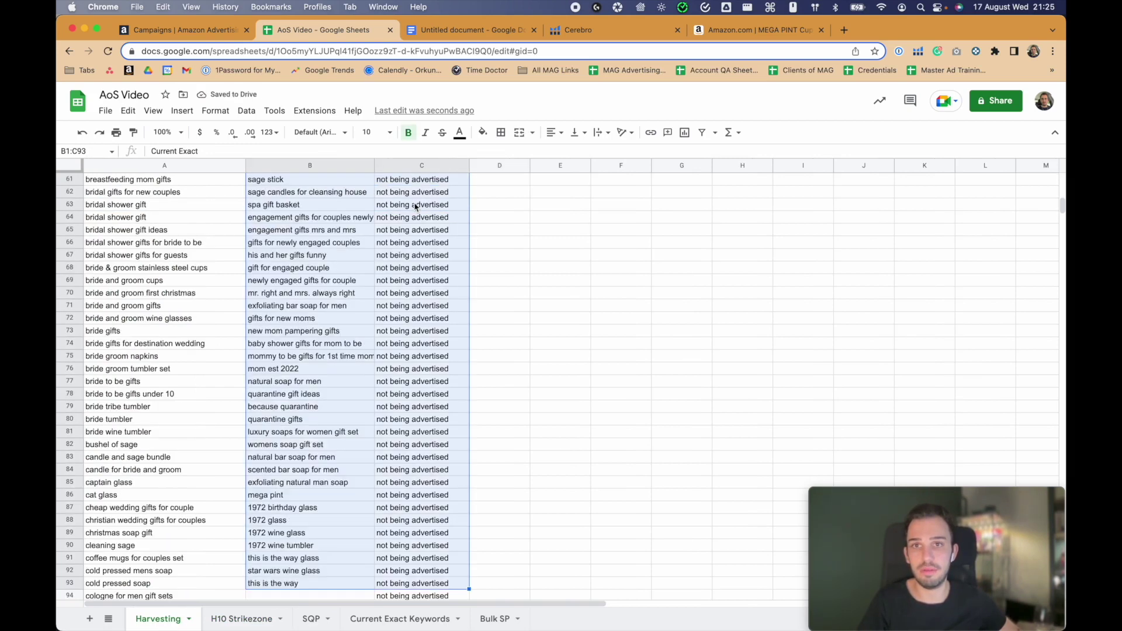
key(super+c)
click(241, 619)
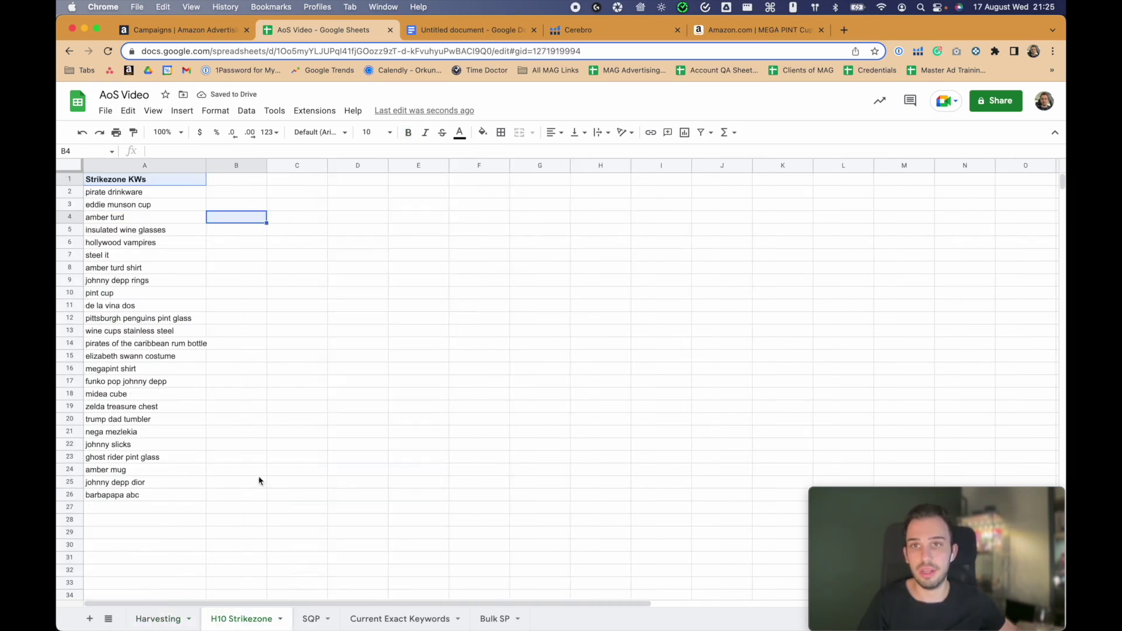
click(239, 184)
key(super+v)
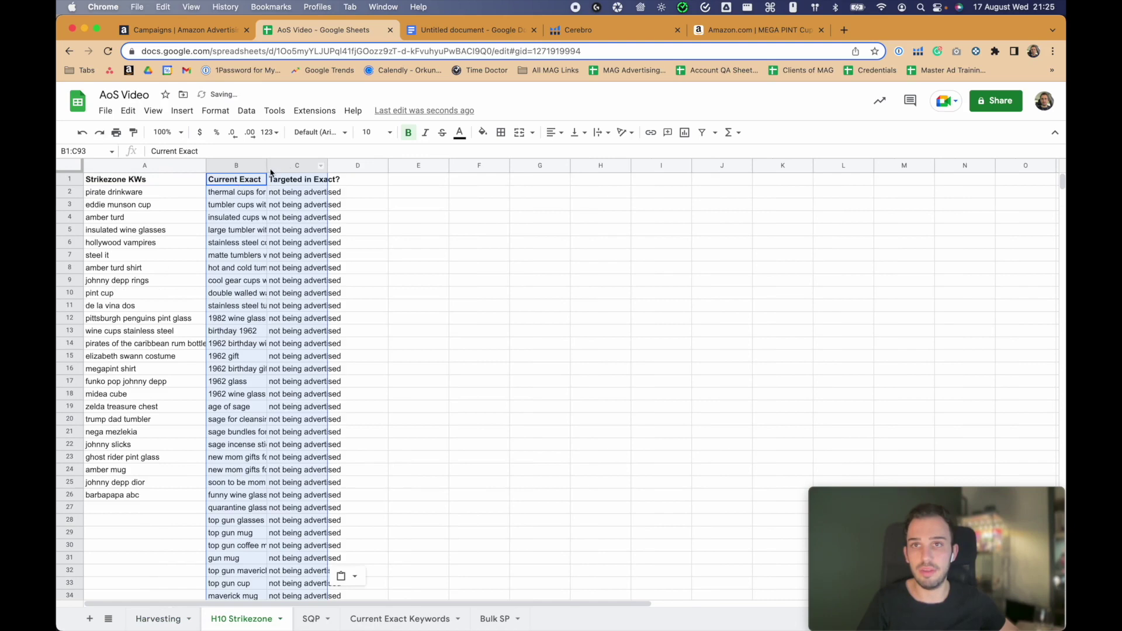
drag(267, 165, 363, 169)
Check the lookup formula in C2 and clear the surplus formulas in C27:C93, below the last strikezone keyword.
double_click(402, 191)
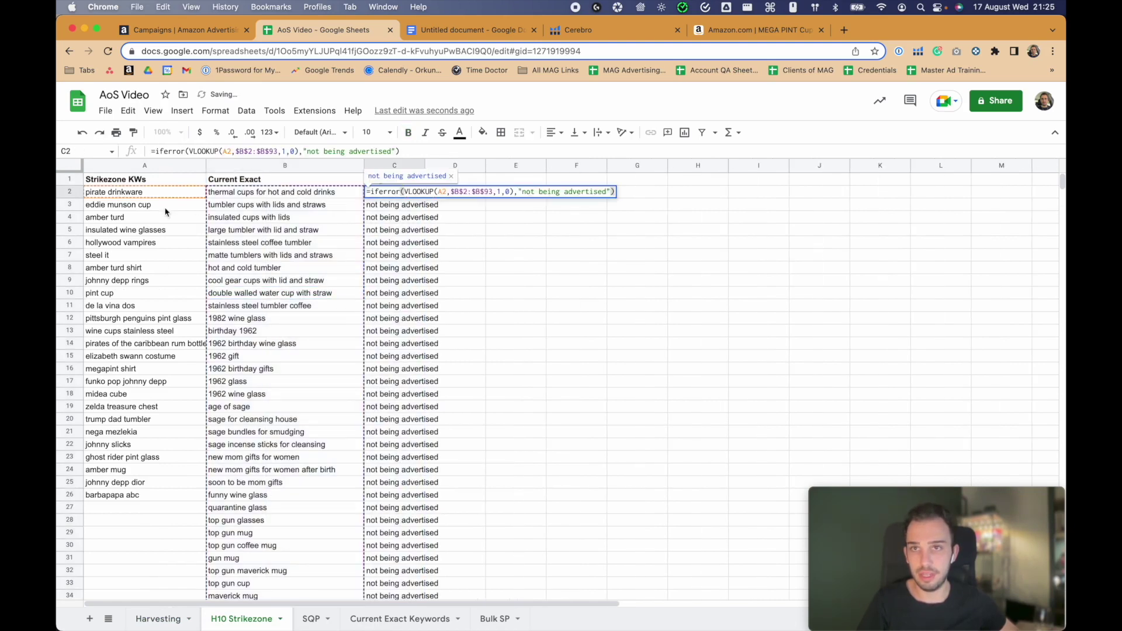
key(Escape)
drag(204, 494, 345, 508)
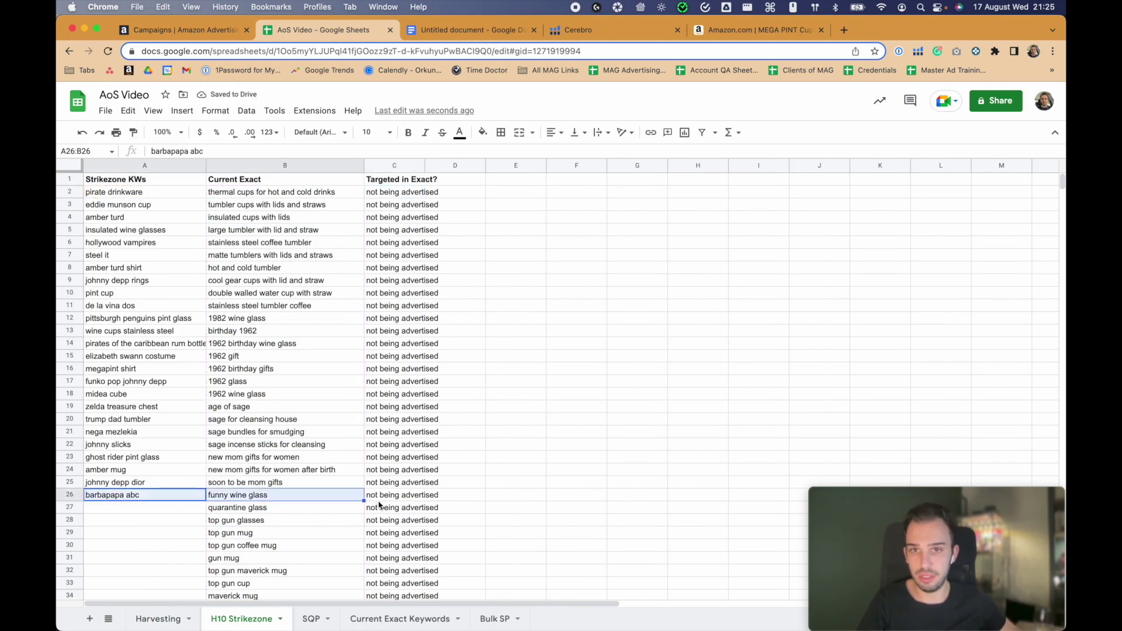
click(383, 507)
key(super+shift+Down)
key(BackSpace)
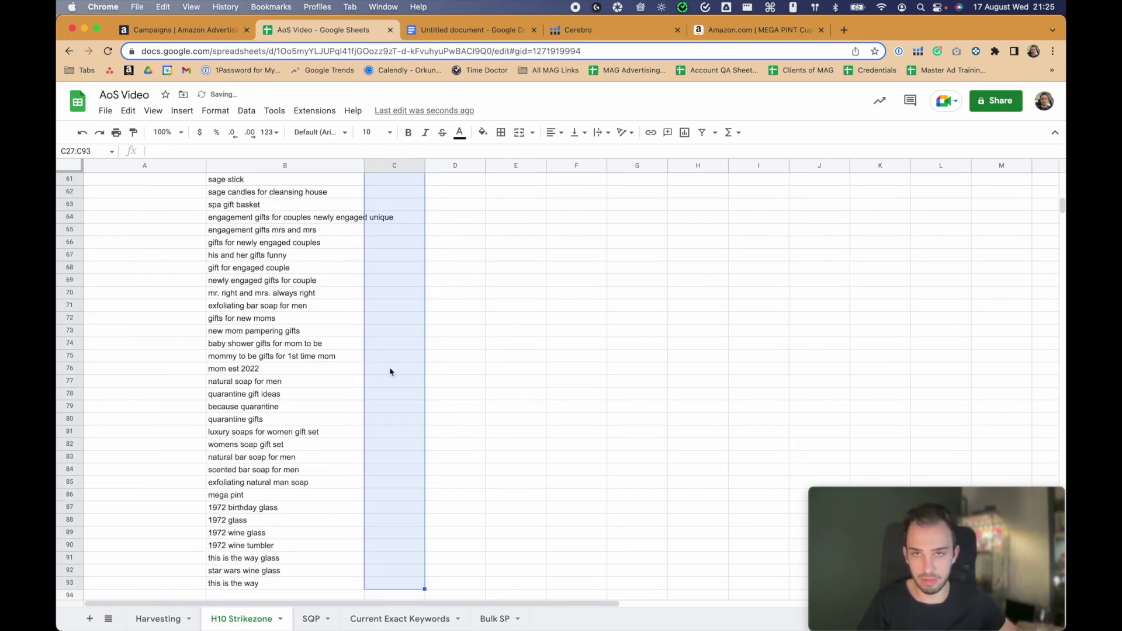
scroll(373, 302, up, 15)
Check the lookup formulas in C2 and C4, widen column C, and highlight the strikezone keywords in column A.
click(390, 193)
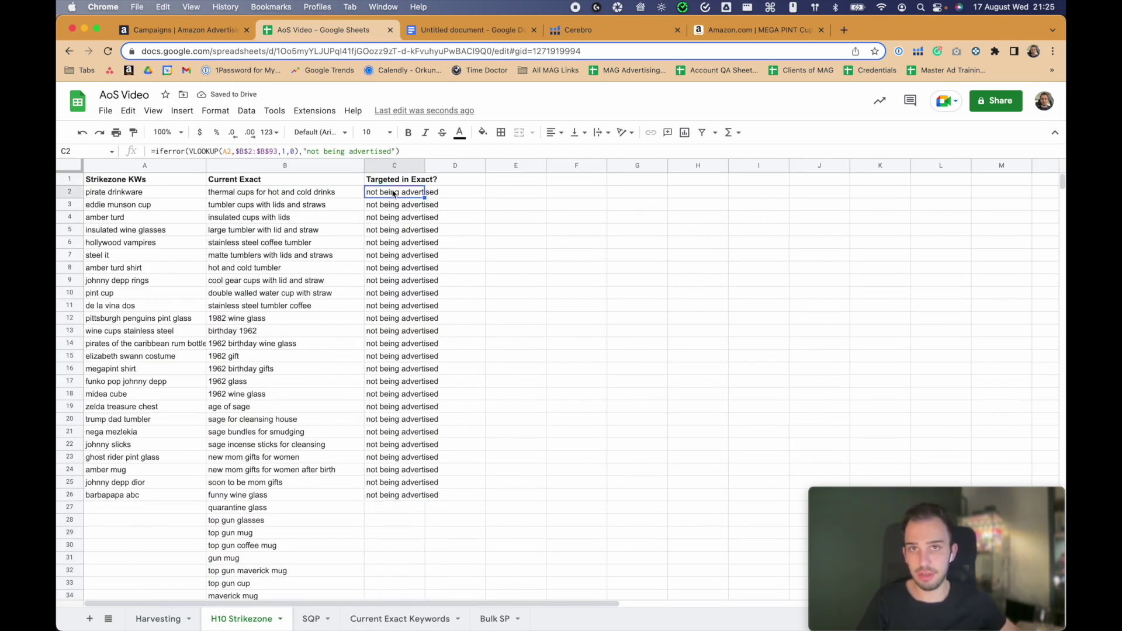
key(Return)
click(397, 216)
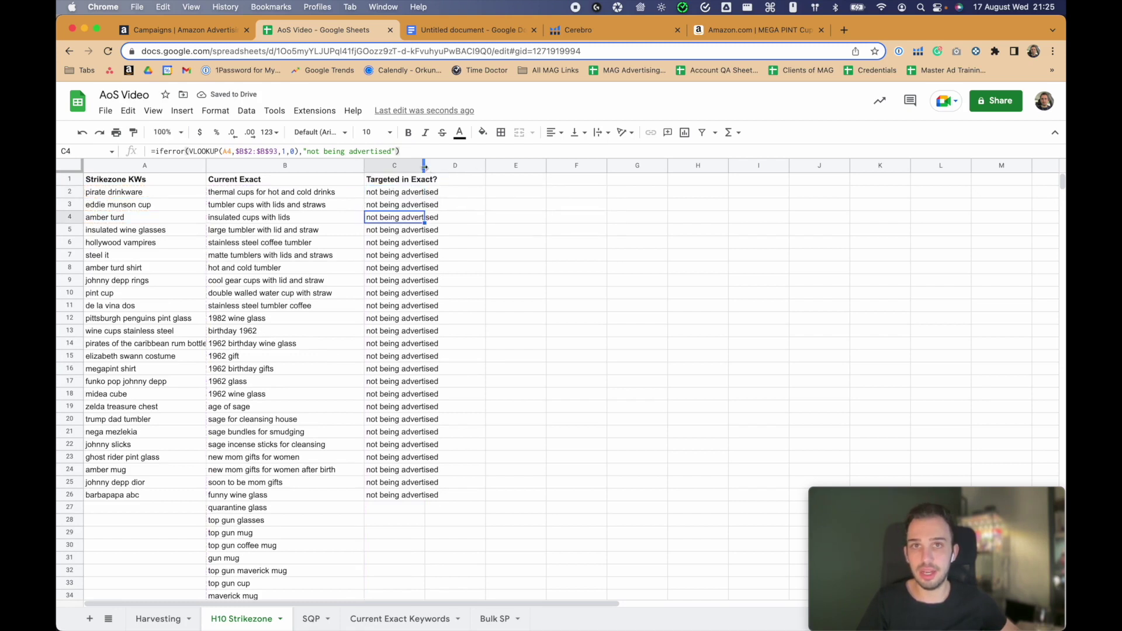
drag(425, 168, 468, 168)
drag(164, 195, 157, 490)
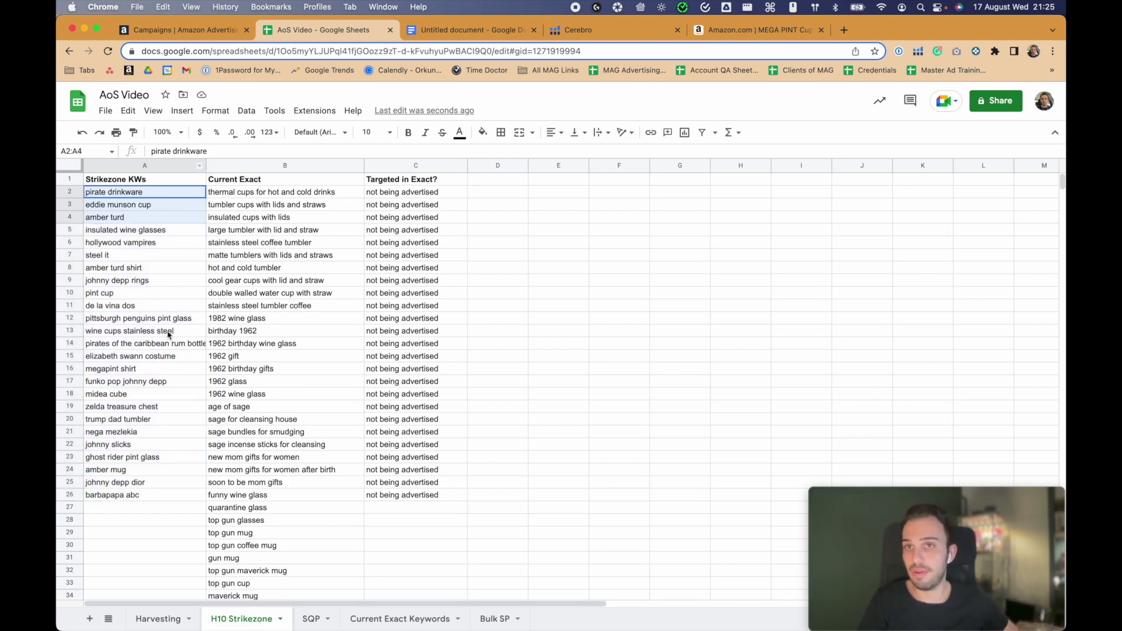
Switch to Cerebro and check the minimum search volume filter used for the strikezone keywords in A2:A26, returning to the spreadsheet.
drag(163, 503, 163, 503)
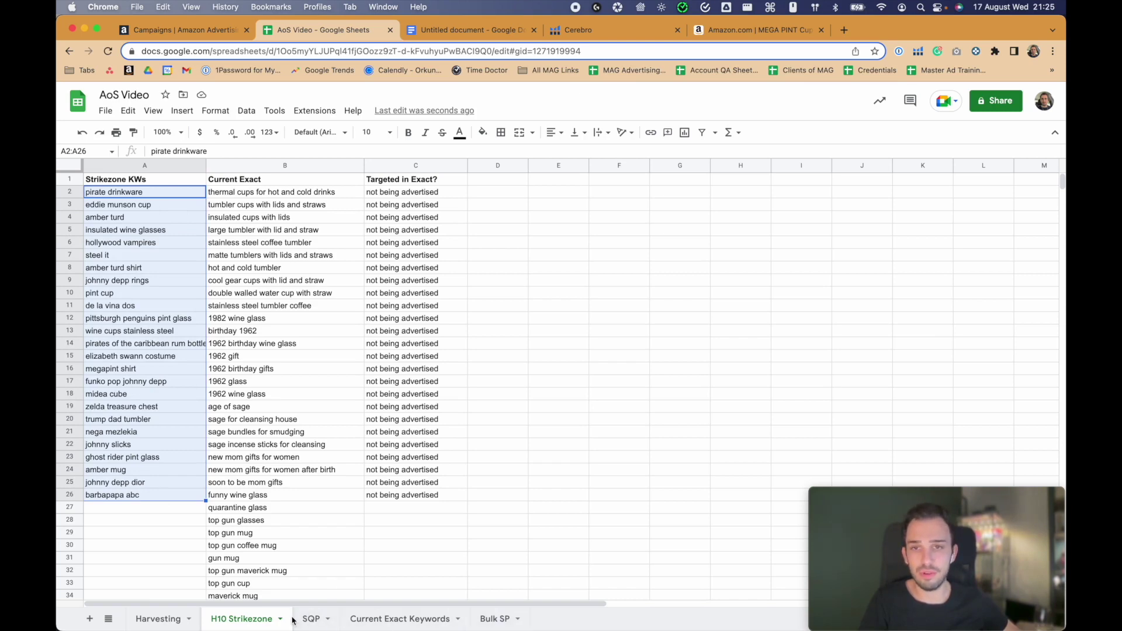
click(611, 30)
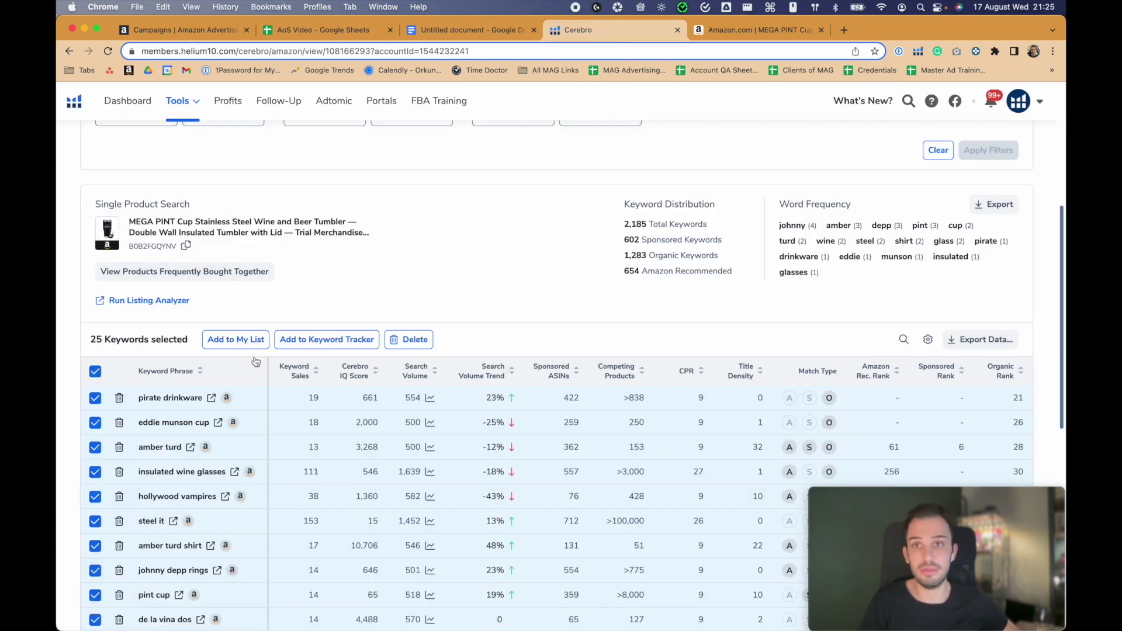
scroll(351, 280, up, 5)
double_click(311, 301)
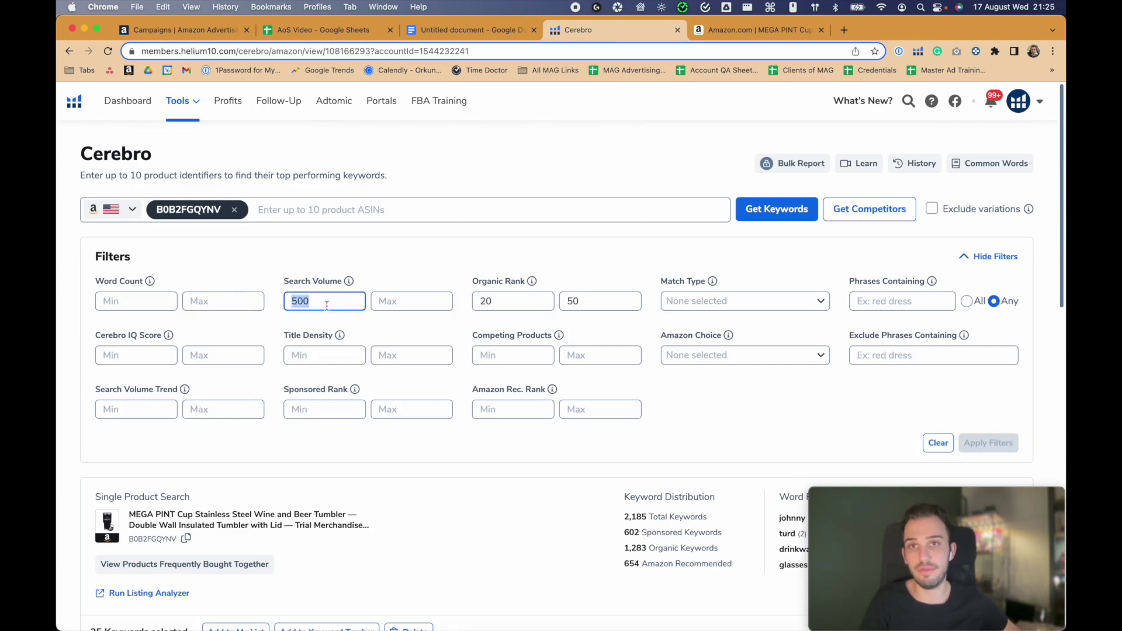
scroll(327, 305, down, 8)
click(324, 30)
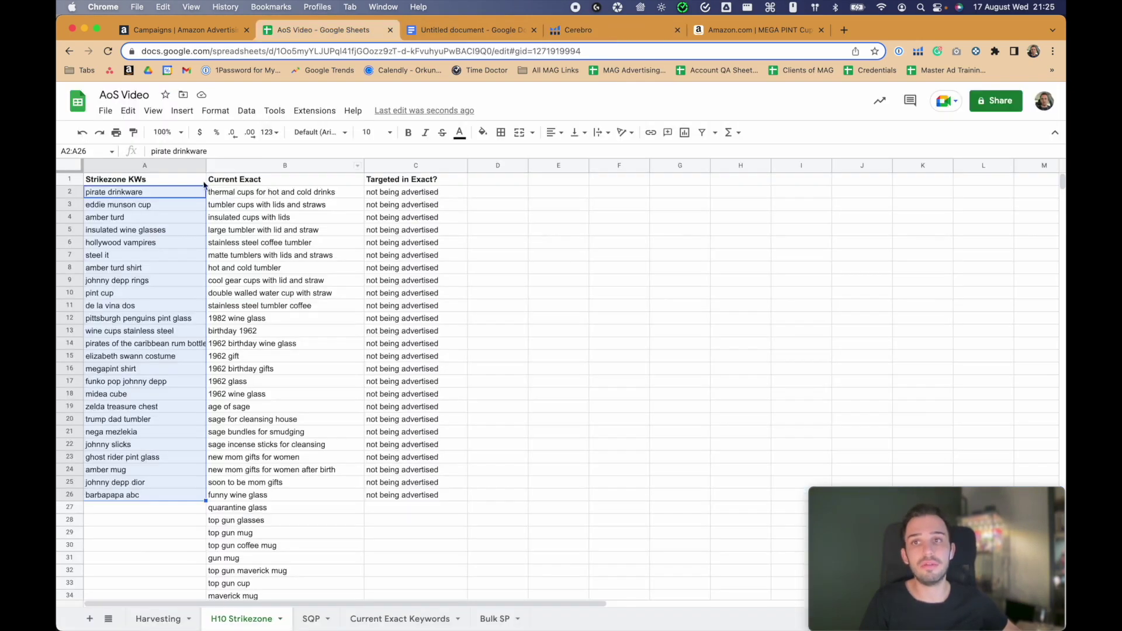
Fill the strikezone keywords in A2:A26 of the H10 Strikezone sheet with light green.
drag(167, 195, 125, 495)
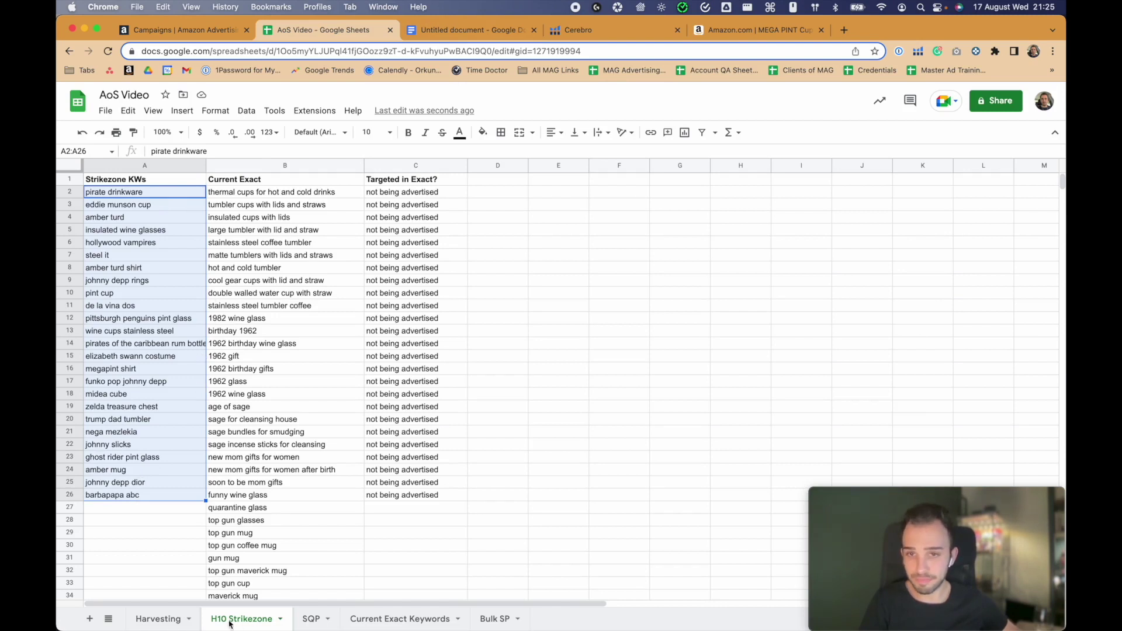
click(490, 132)
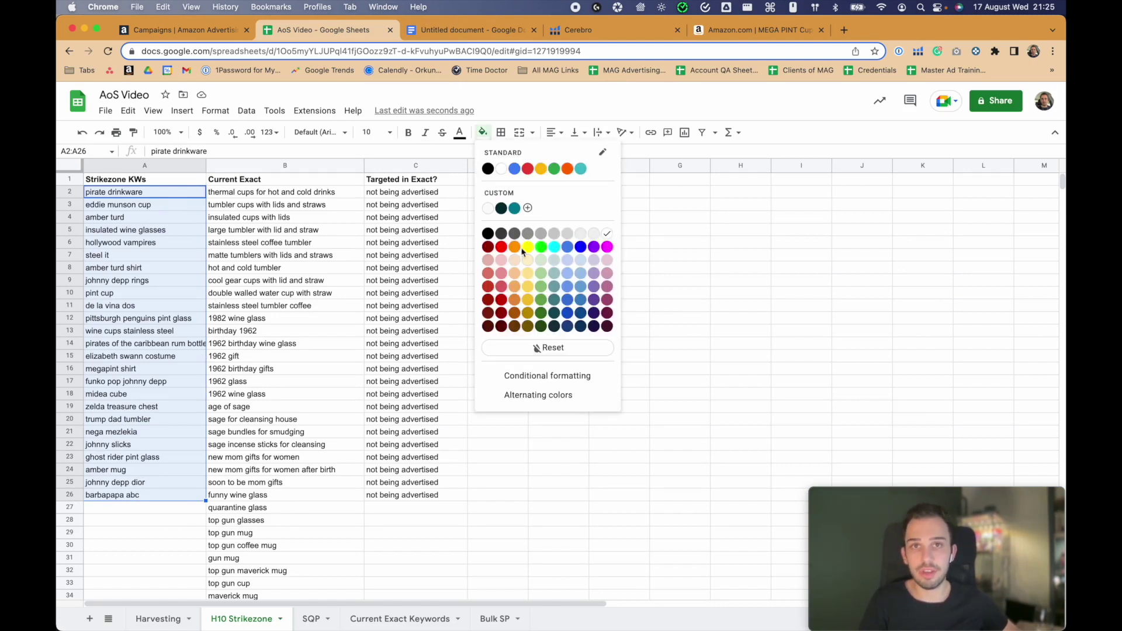
click(539, 278)
Fill the untargeted search term keywords in A2:A6 and A9:A139 of the Harvesting sheet with light green.
click(158, 619)
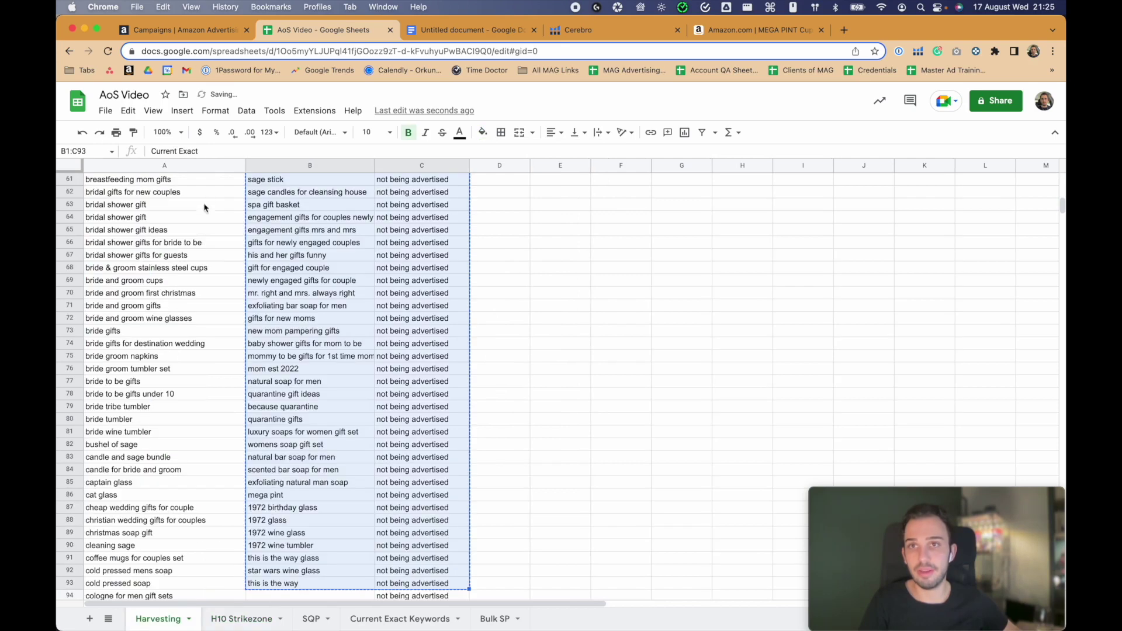
scroll(199, 192, up, 20)
drag(200, 192, 236, 245)
drag(202, 285, 168, 510)
click(483, 132)
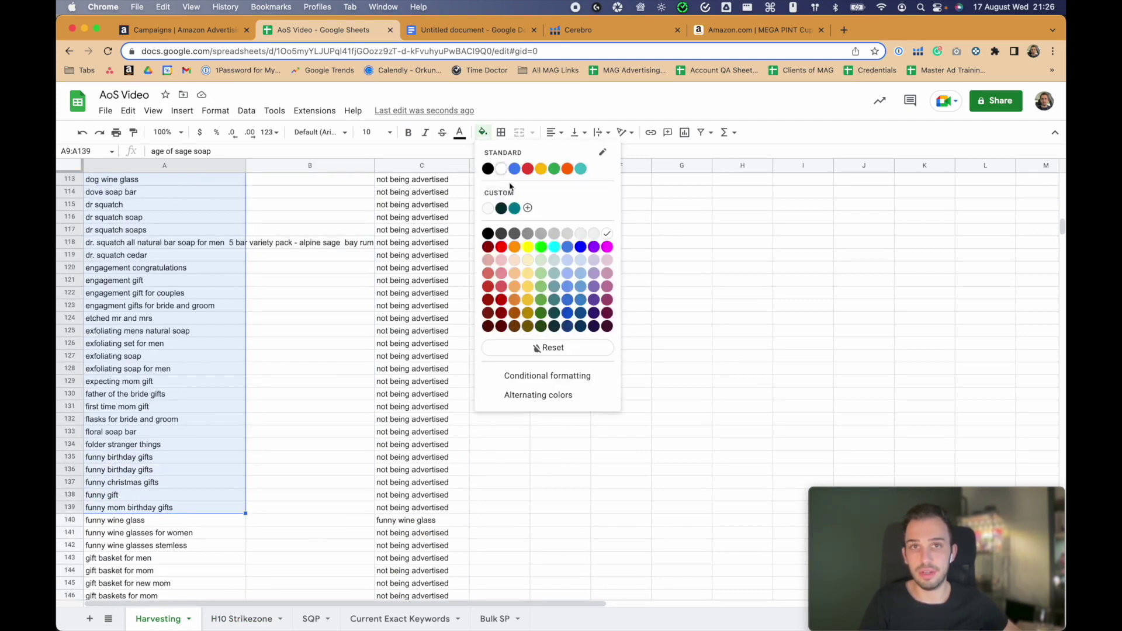
click(540, 273)
Fill the search term keywords in A141:A154 of the Harvesting sheet with the same light green.
scroll(205, 363, down, 5)
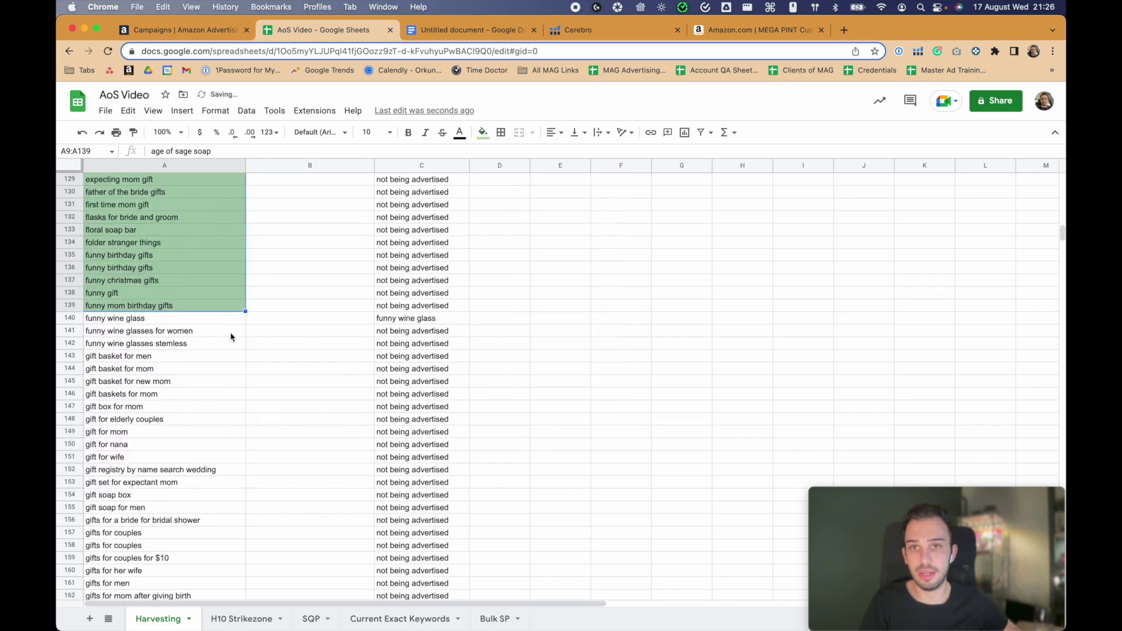
drag(231, 331, 210, 494)
click(483, 132)
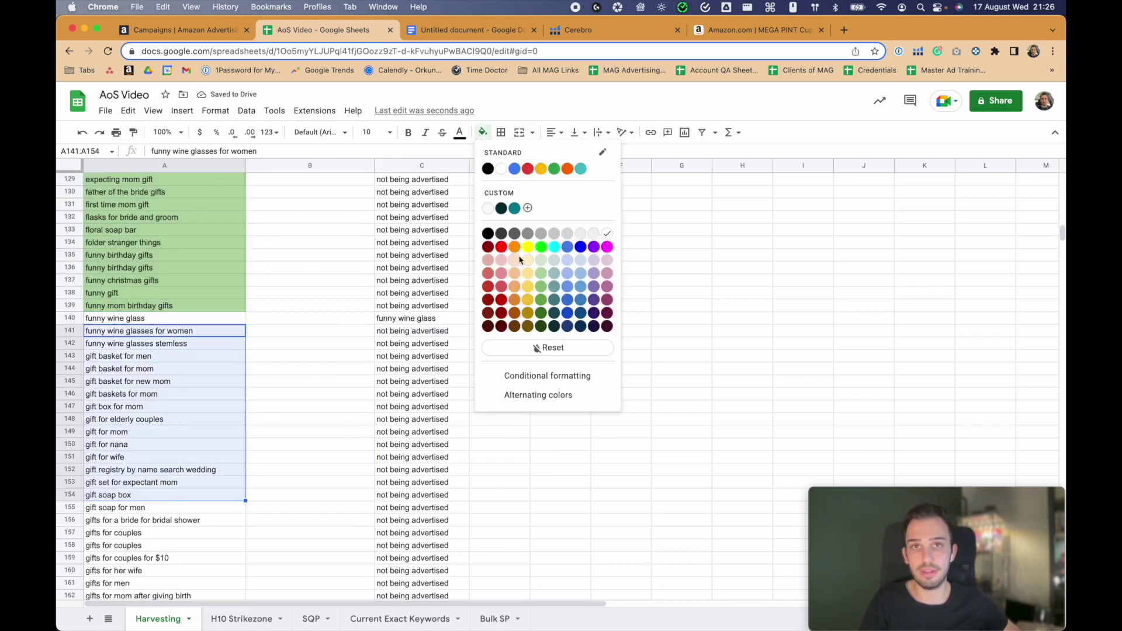
click(544, 276)
Check the lookup formulas in the Targeted in Exact? column near its start, including C5.
scroll(427, 344, up, 20)
drag(408, 407, 440, 196)
double_click(439, 195)
click(422, 229)
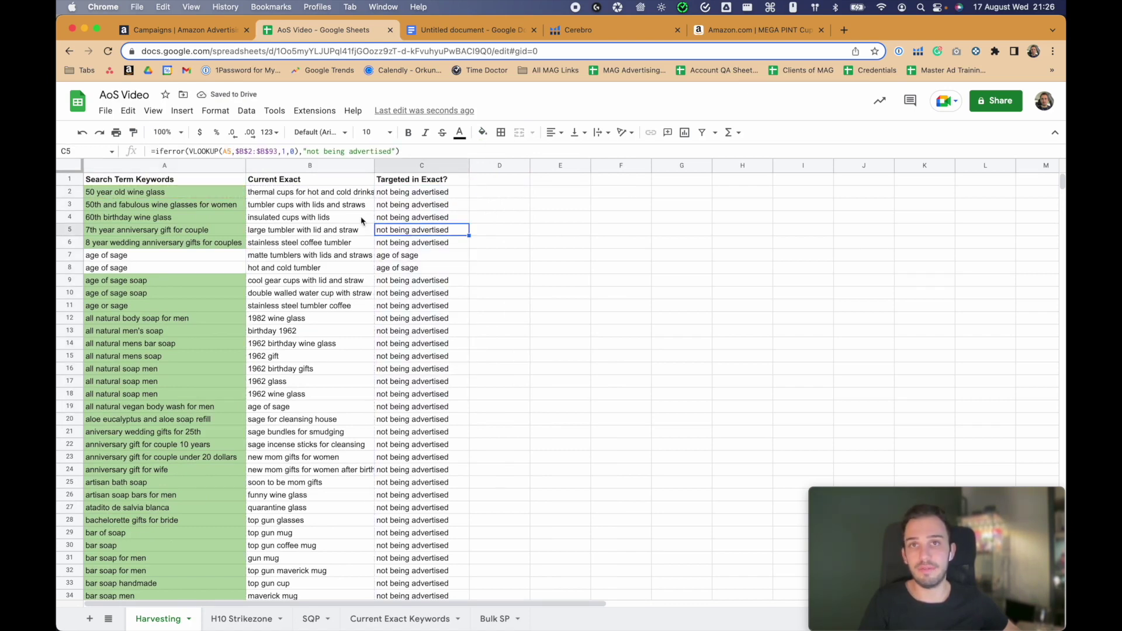
Switch to the strategies document and highlight the items on harvesting auto campaign keywords and finding long-tail exact keywords from H10.
click(181, 30)
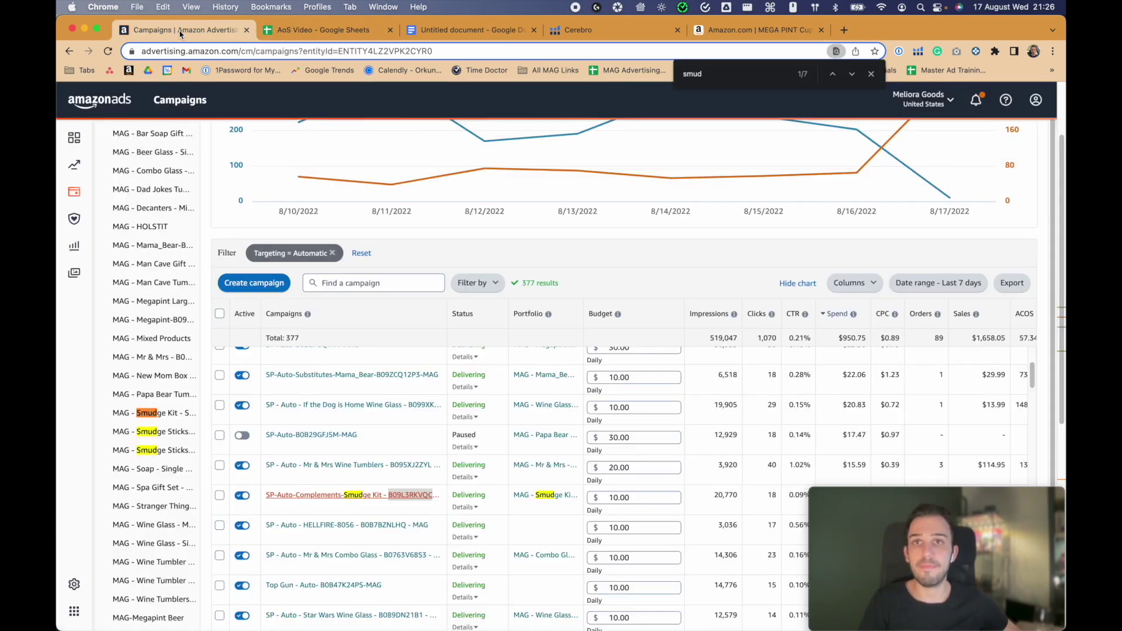
click(468, 32)
drag(352, 258, 600, 253)
drag(348, 270, 385, 272)
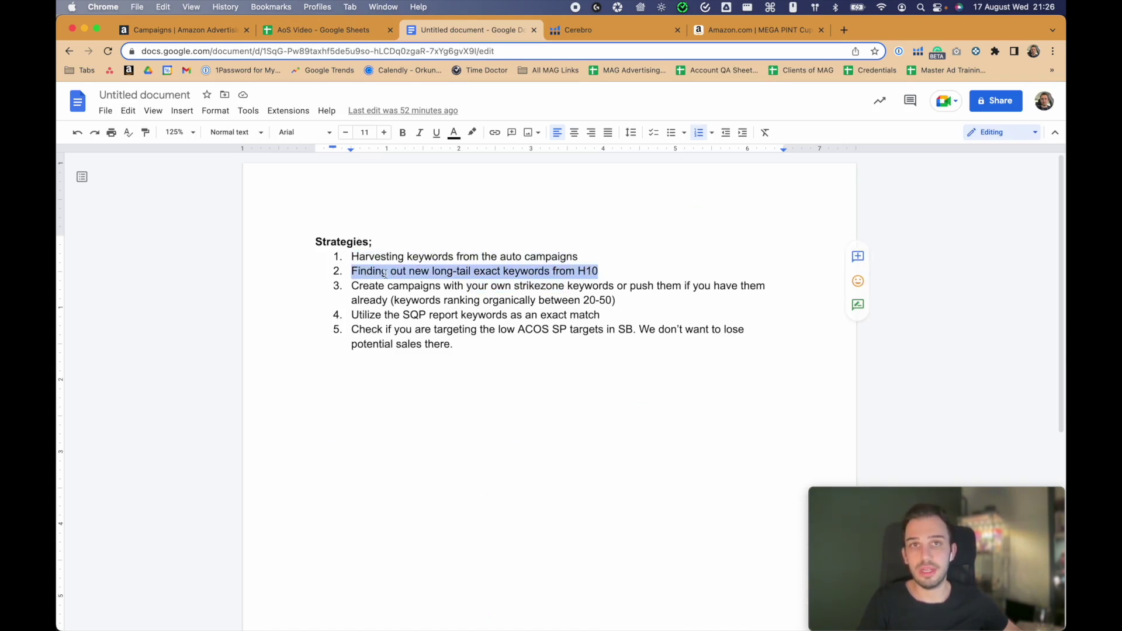
Switch to Helium 10 and display its full list of tools.
click(605, 30)
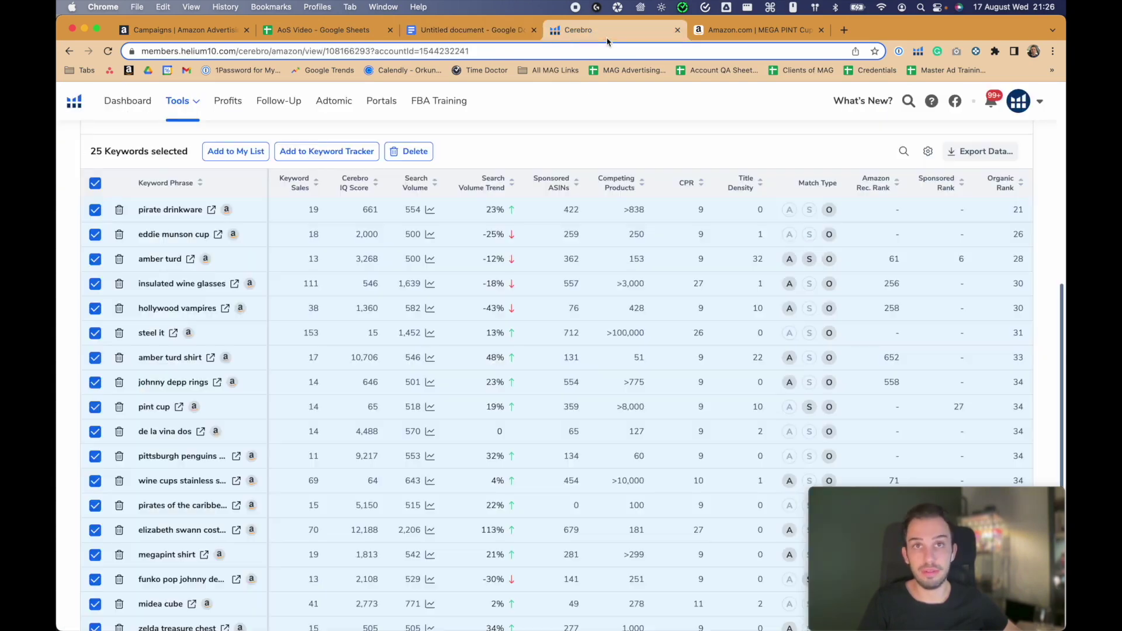
click(178, 100)
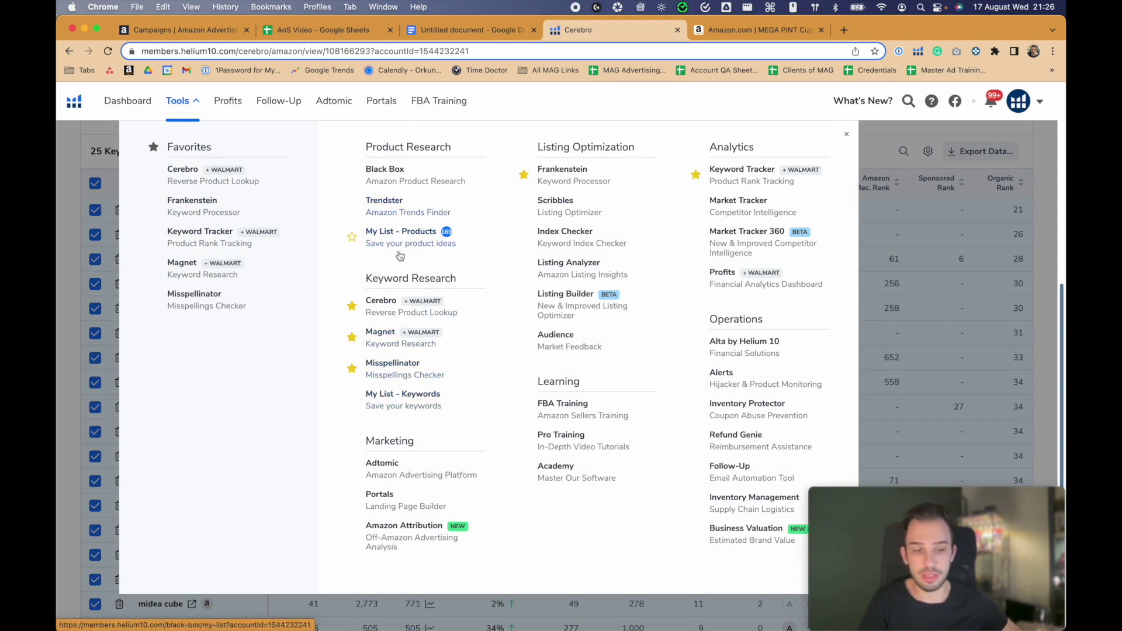
key(super+f)
text(key)
key(Escape)
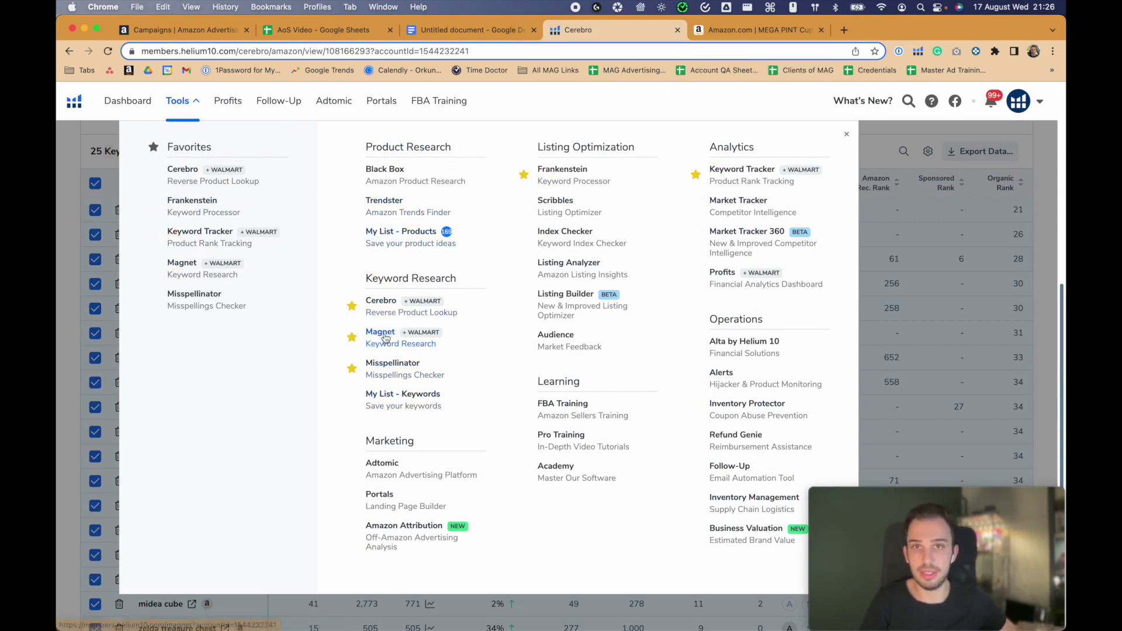
Open the Magnet keyword research tool and get keyword suggestions for "mega pint".
click(390, 332)
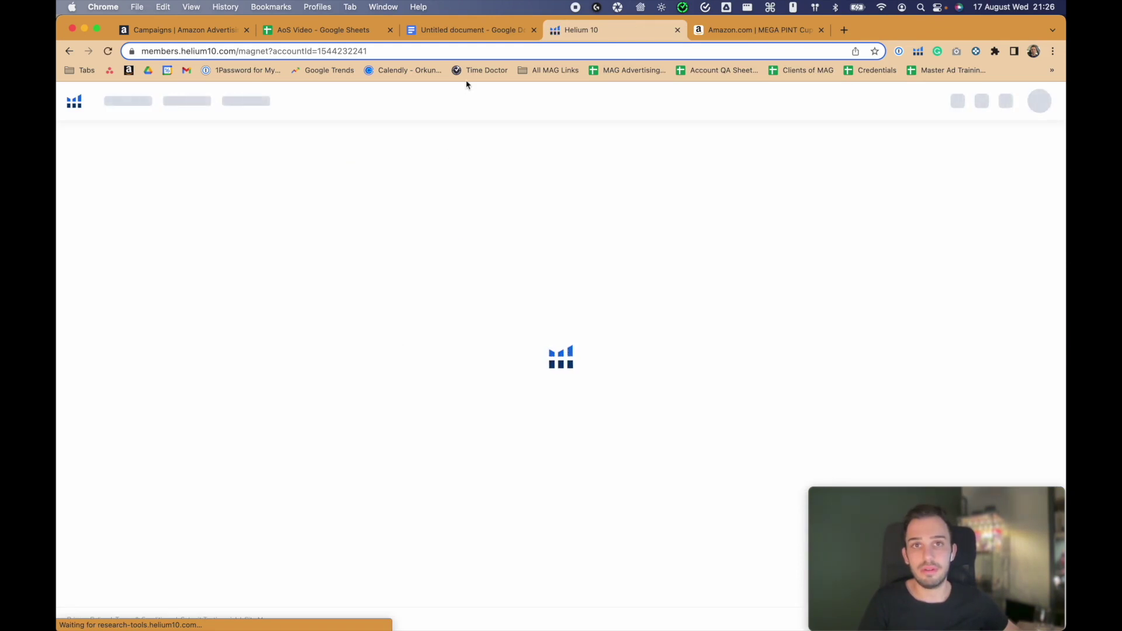
click(185, 243)
click(186, 243)
text(mega pint)
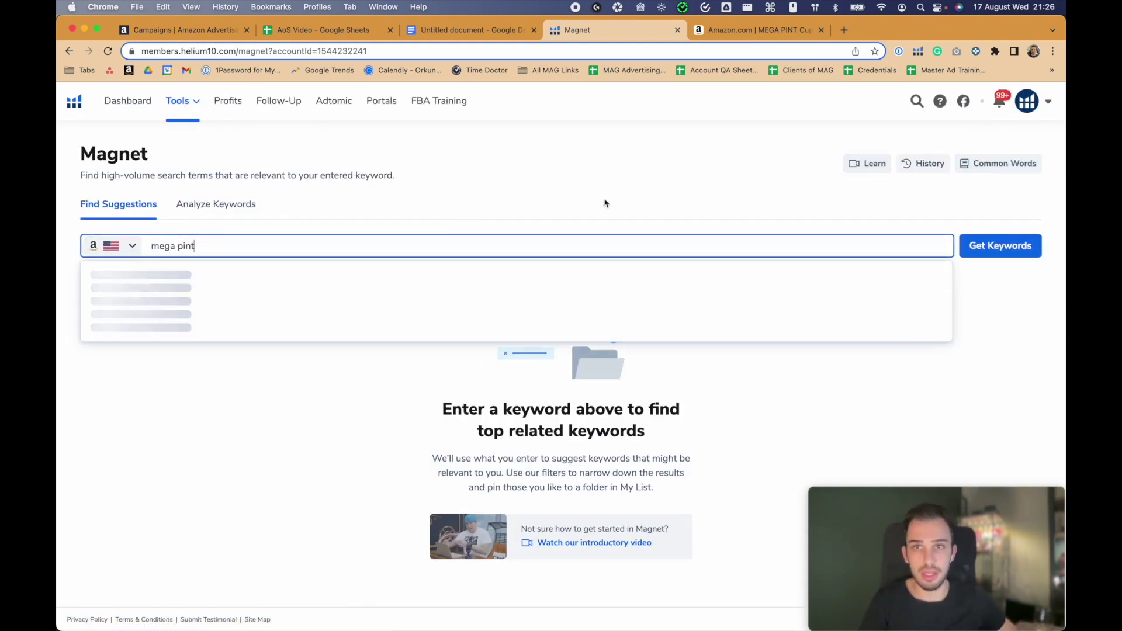
click(996, 246)
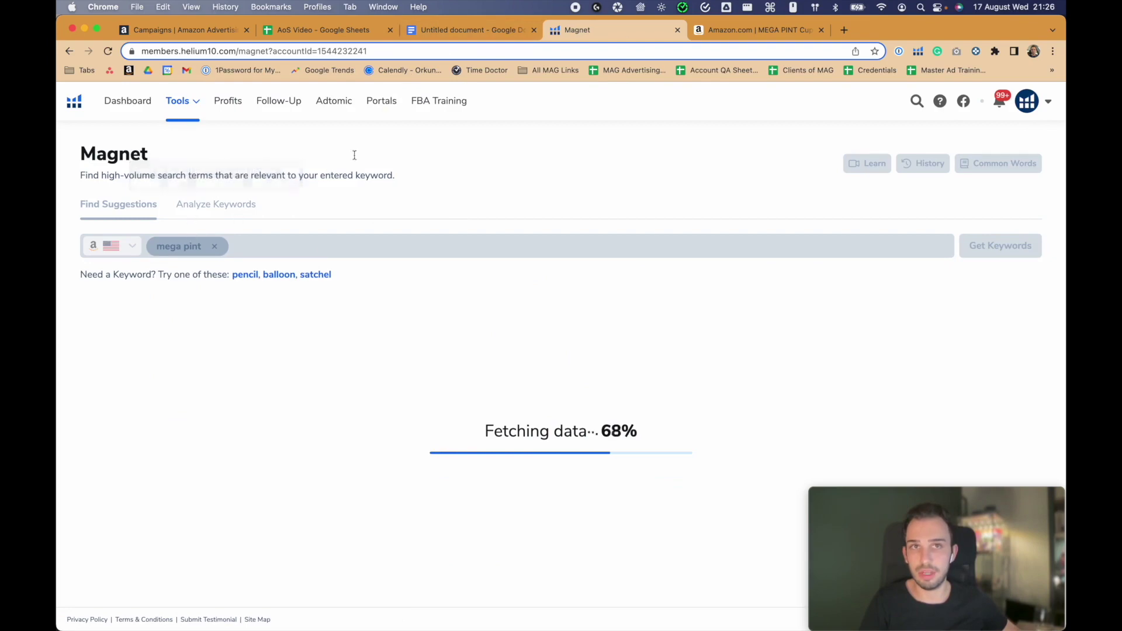
Check the MEGA PINT Cup product listing on Amazon and return to Magnet.
click(733, 29)
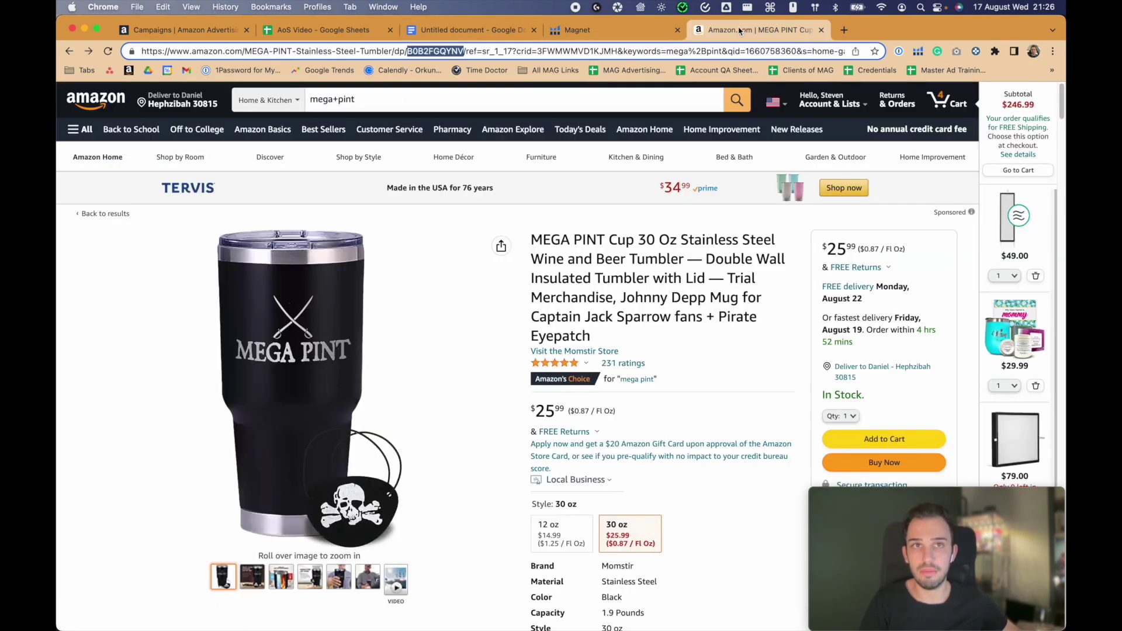
click(744, 236)
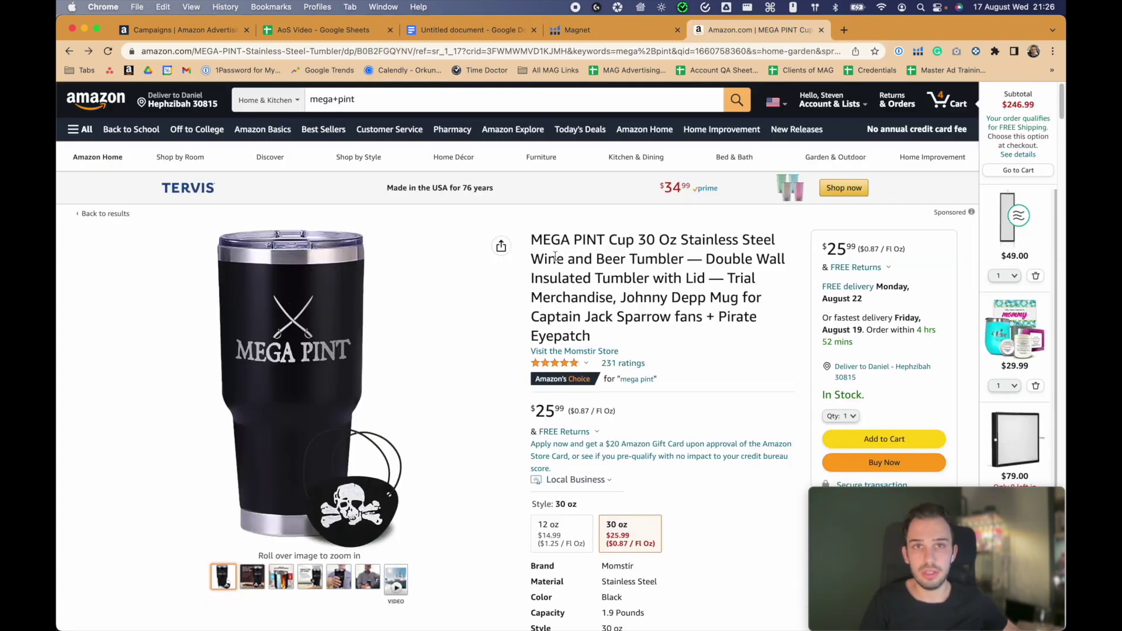
click(598, 34)
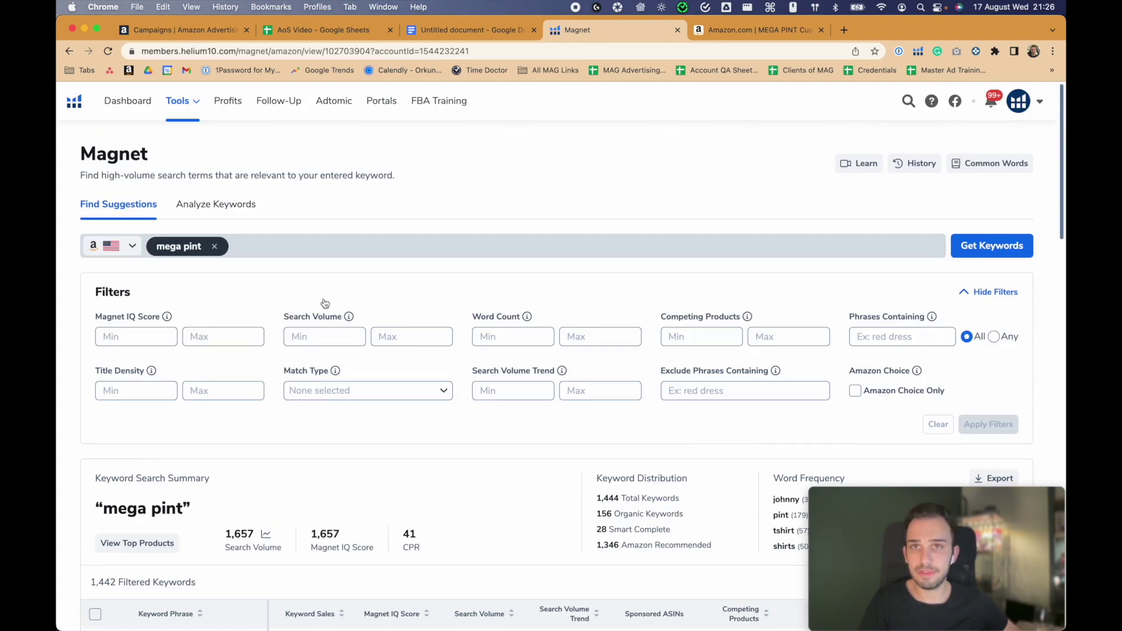
Examine the Magnet filters and the suggested keyword phrases for "mega pint" with their search volumes.
scroll(351, 356, down, 7)
scroll(351, 315, up, 5)
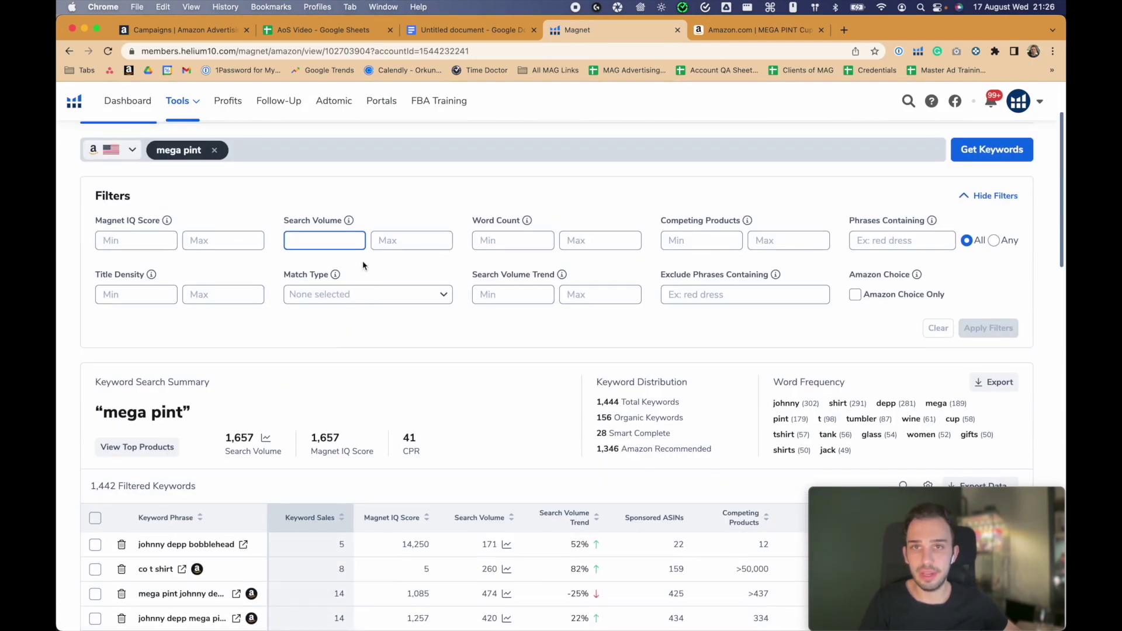
scroll(362, 269, down, 8)
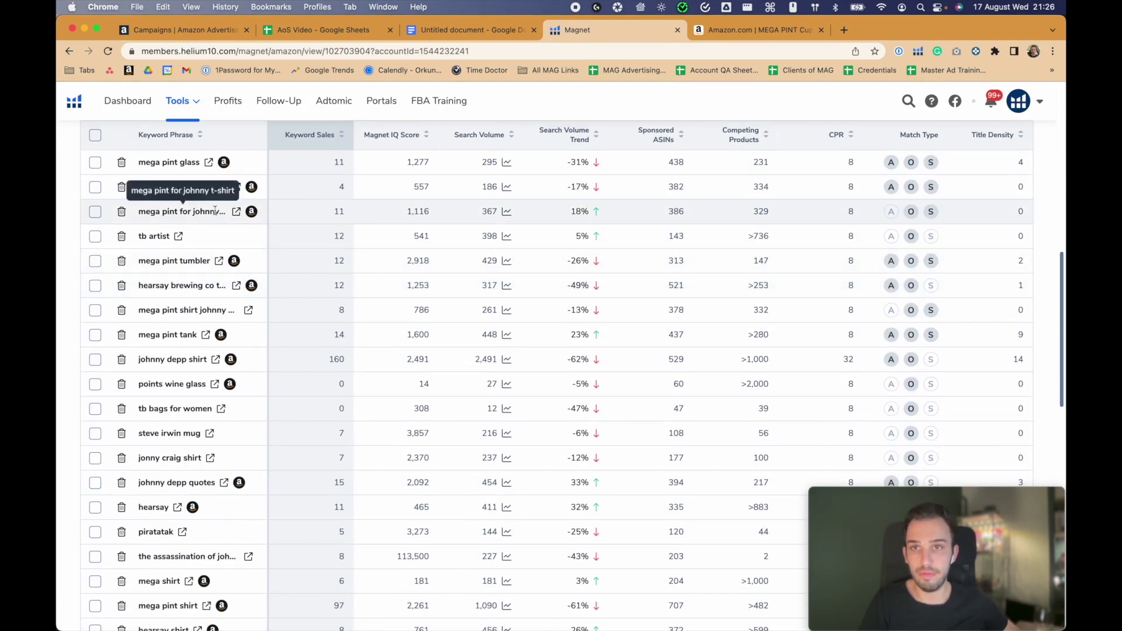
scroll(164, 328, down, 4)
scroll(164, 329, down, 4)
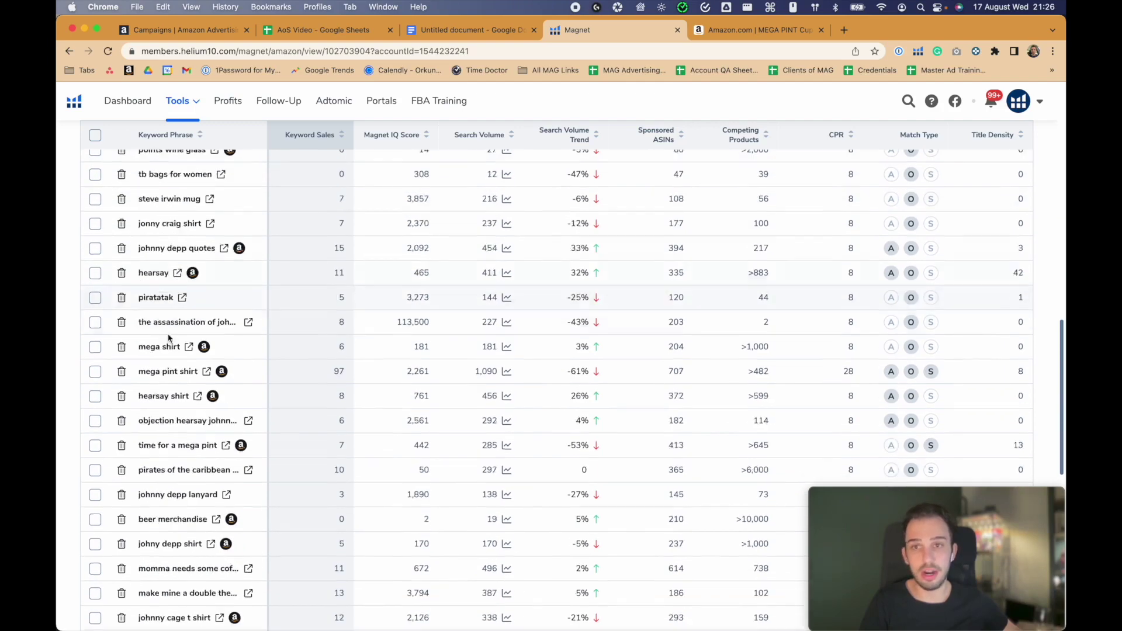
scroll(257, 209, up, 15)
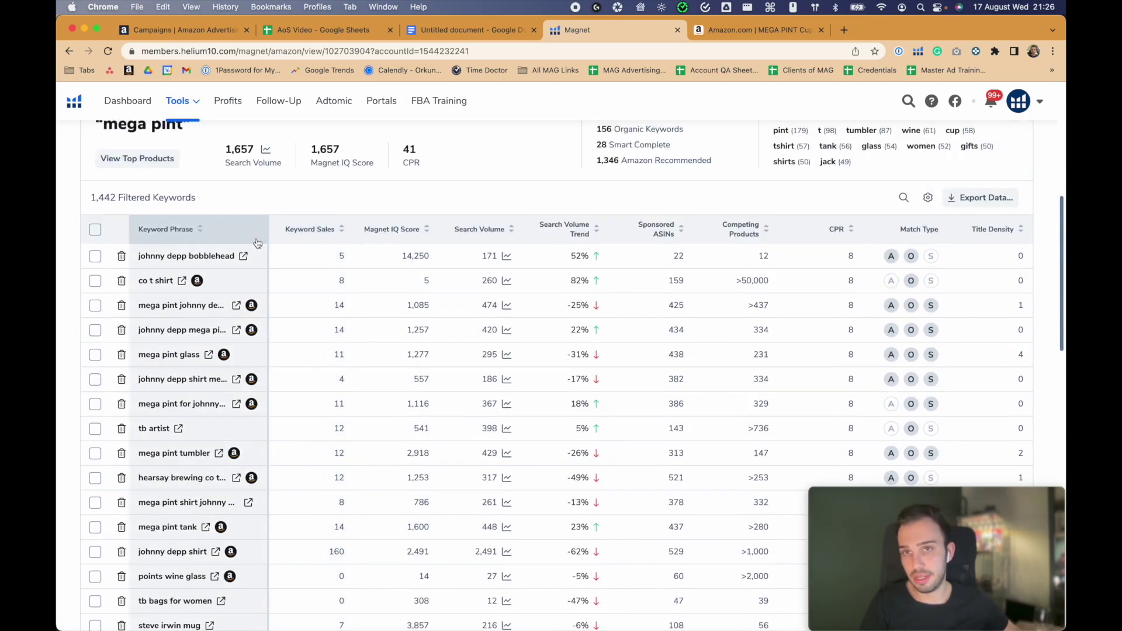
scroll(246, 291, down, 12)
scroll(246, 290, up, 20)
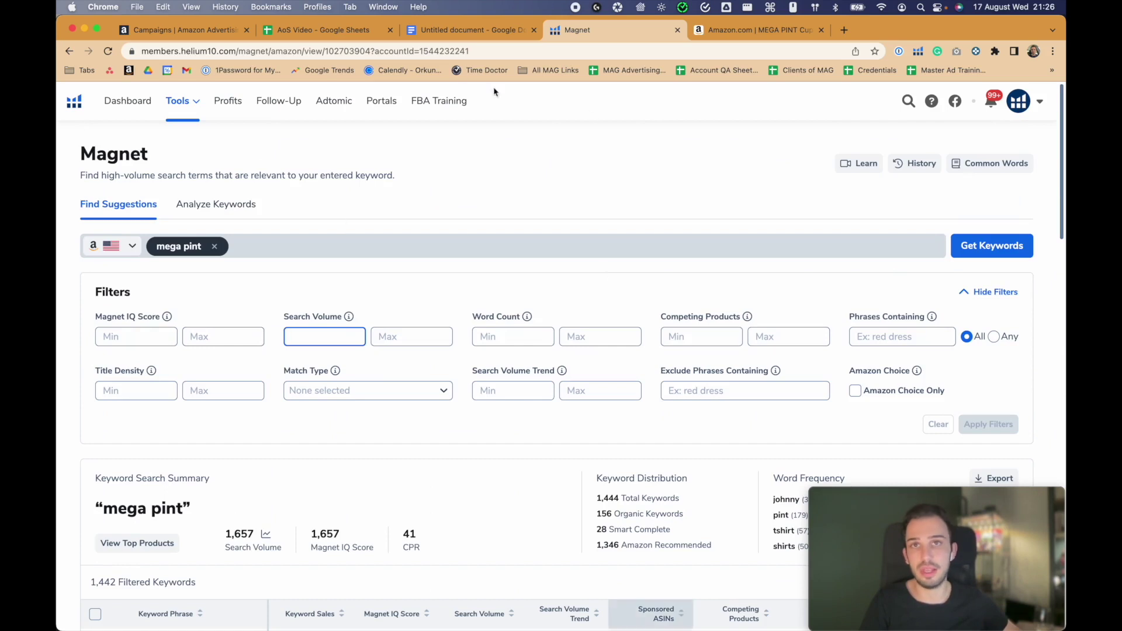
Review strategies 2 to 4 in the strategies document, highlighting the long-tail and strikezone items and locating the SQP report item.
click(470, 30)
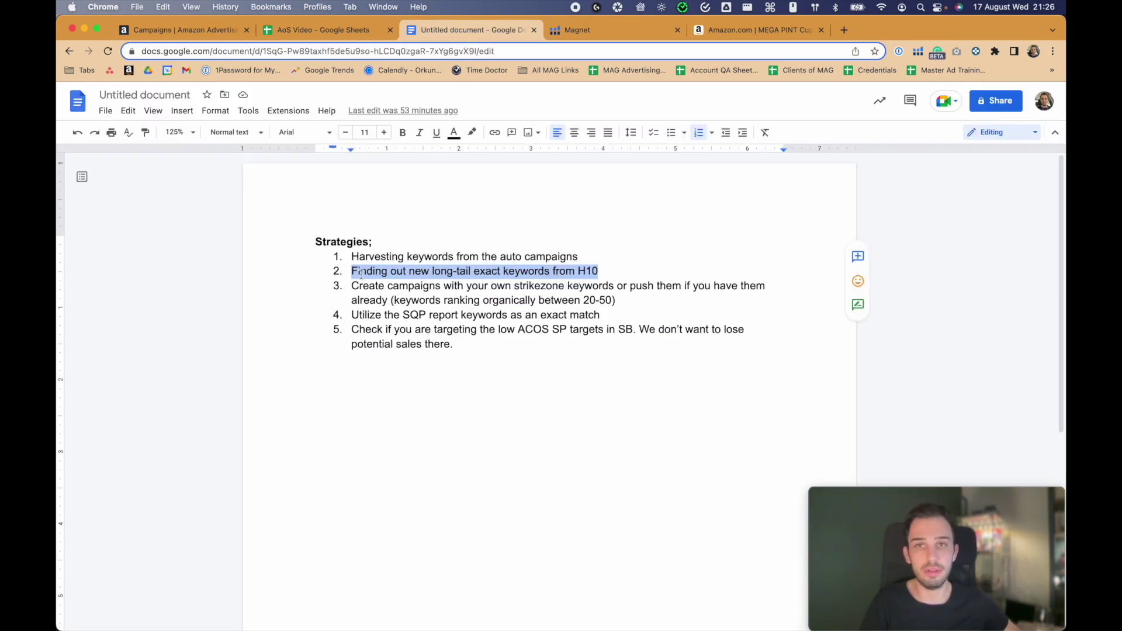
drag(360, 273, 647, 274)
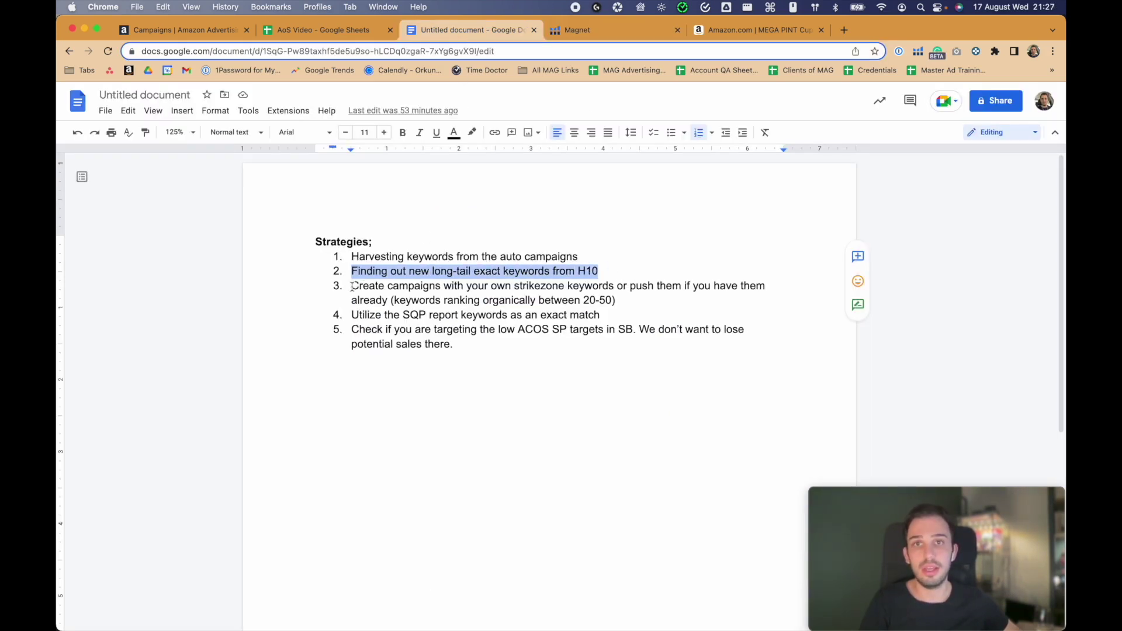
drag(352, 287, 630, 302)
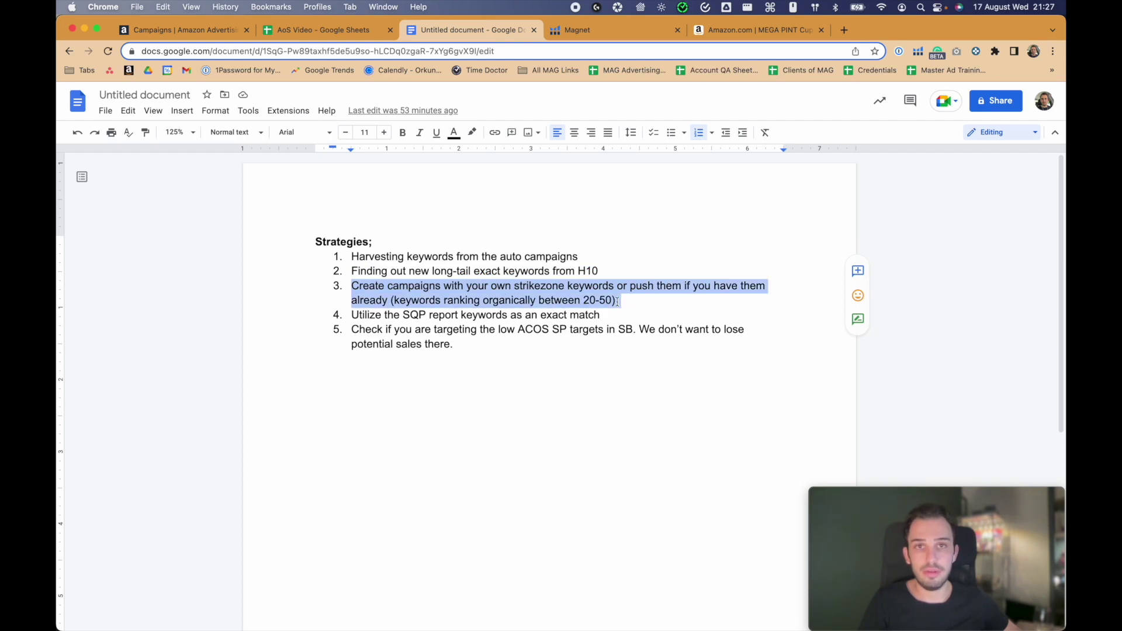
drag(470, 302, 568, 300)
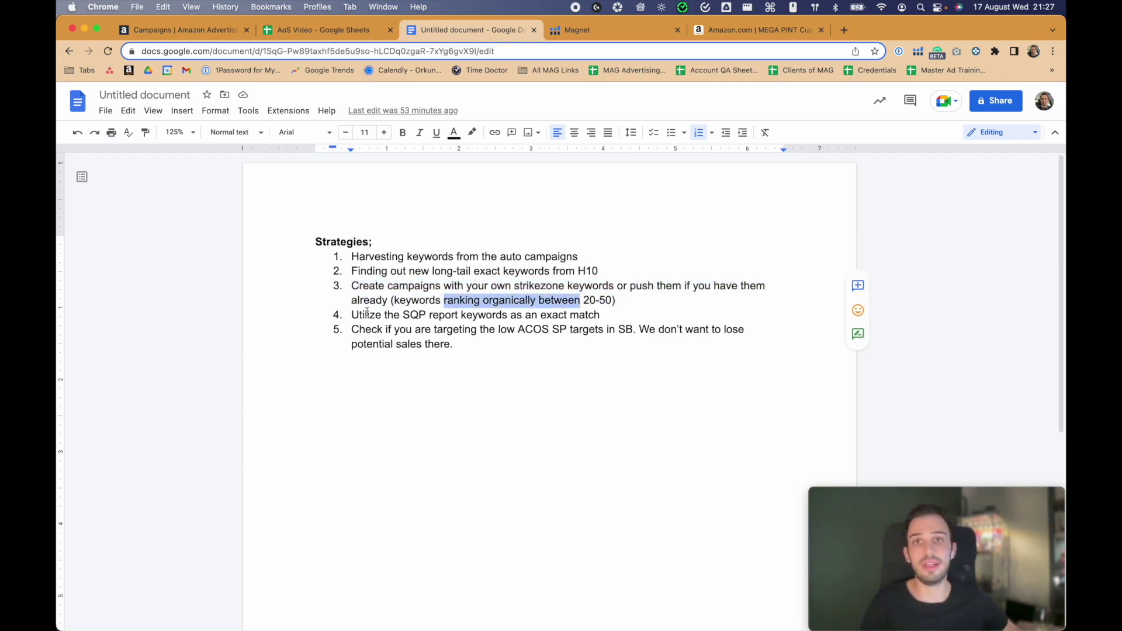
mouse_move(367, 314)
mouse_down()
mouse_move(485, 301)
mouse_move(475, 316)
mouse_move(570, 316)
mouse_move(385, 319)
mouse_up()
click(416, 316)
click(365, 314)
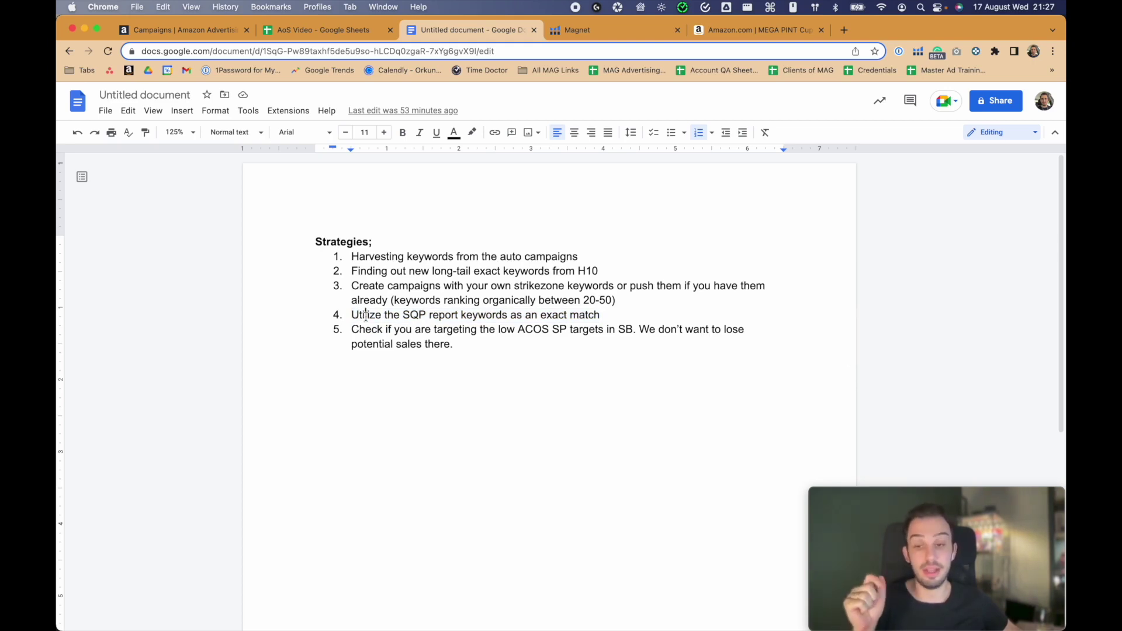
Switch to the Amazon advertising console and open Seller Central from it in a separate tab.
click(184, 29)
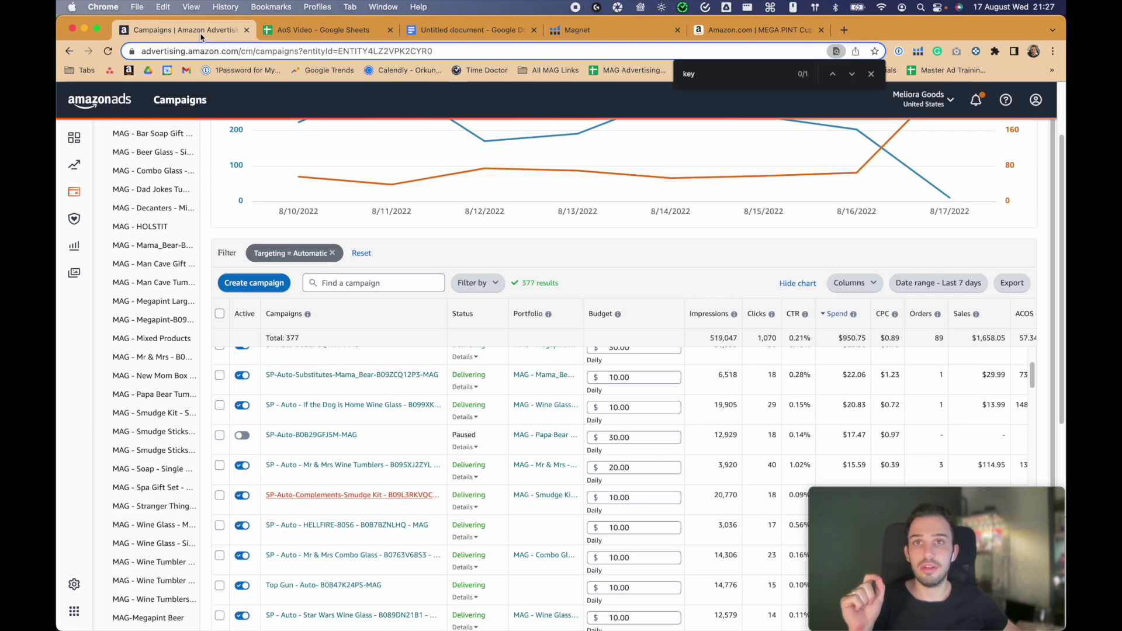
click(83, 613)
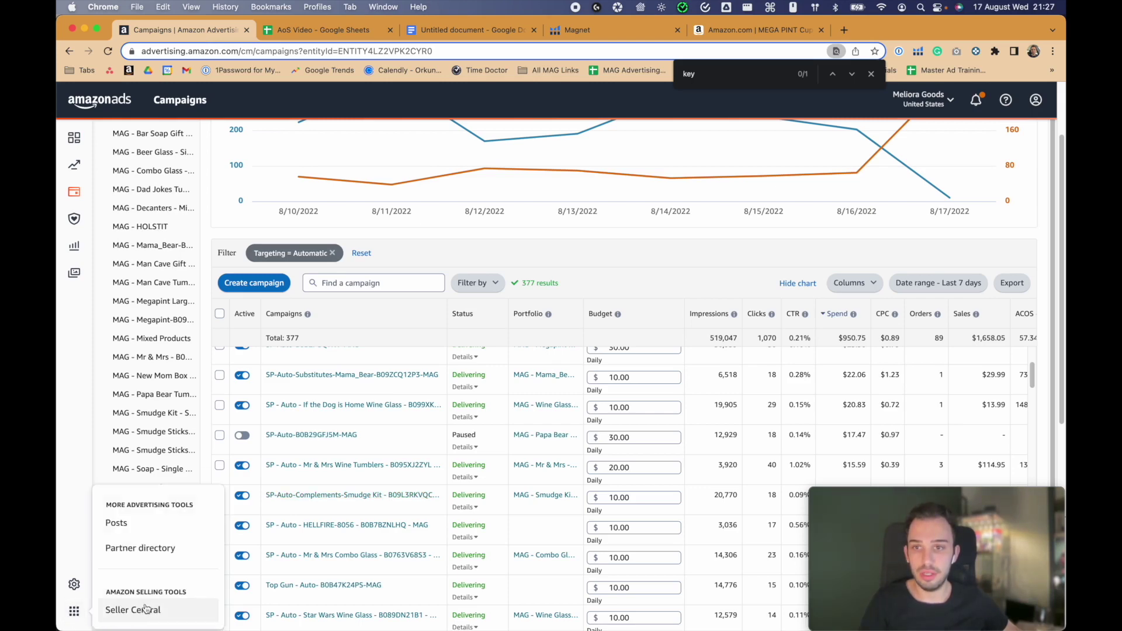
super+click(122, 608)
click(208, 32)
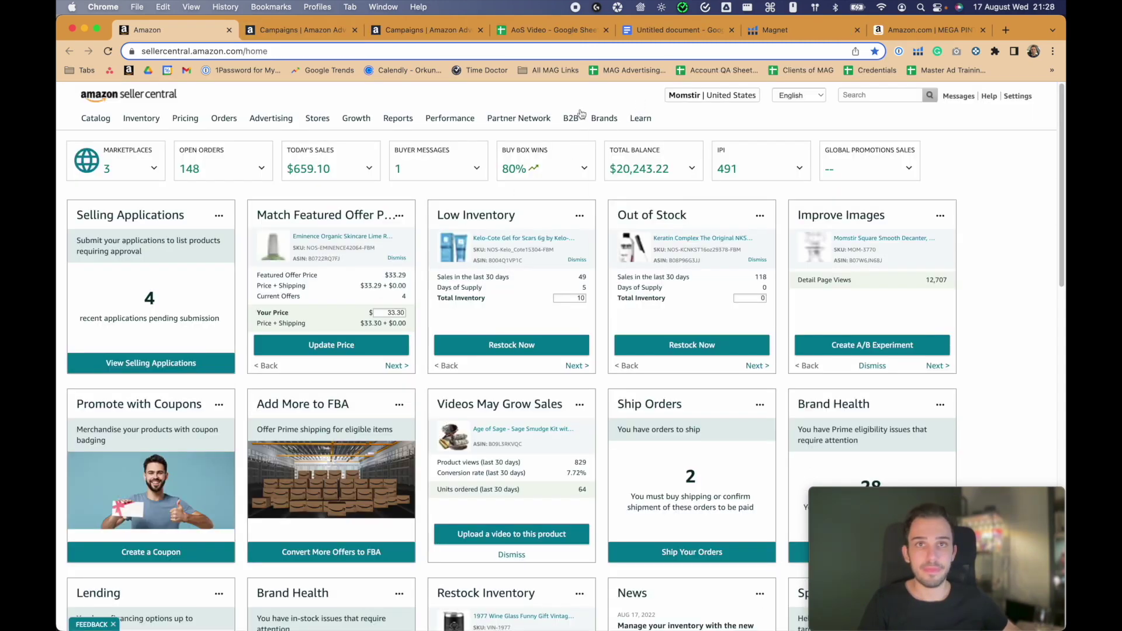
Open Brand Analytics in Seller Central and open the new search analytics dashboards in a separate tab.
mouse_move(604, 120)
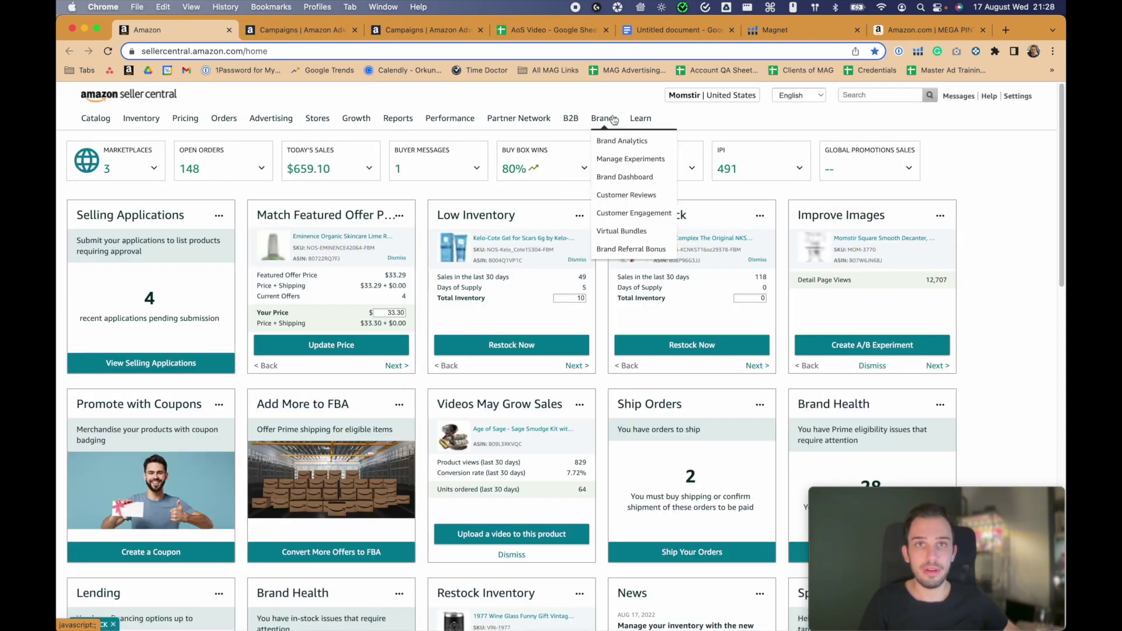
click(631, 147)
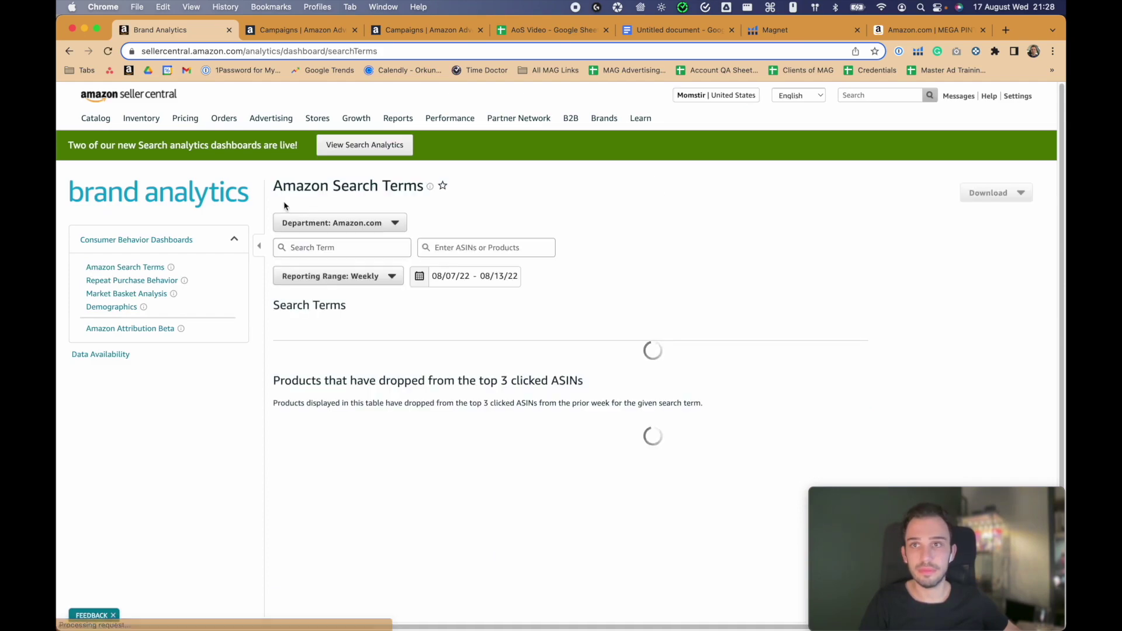
click(363, 145)
key(ctrl+shift+Tab)
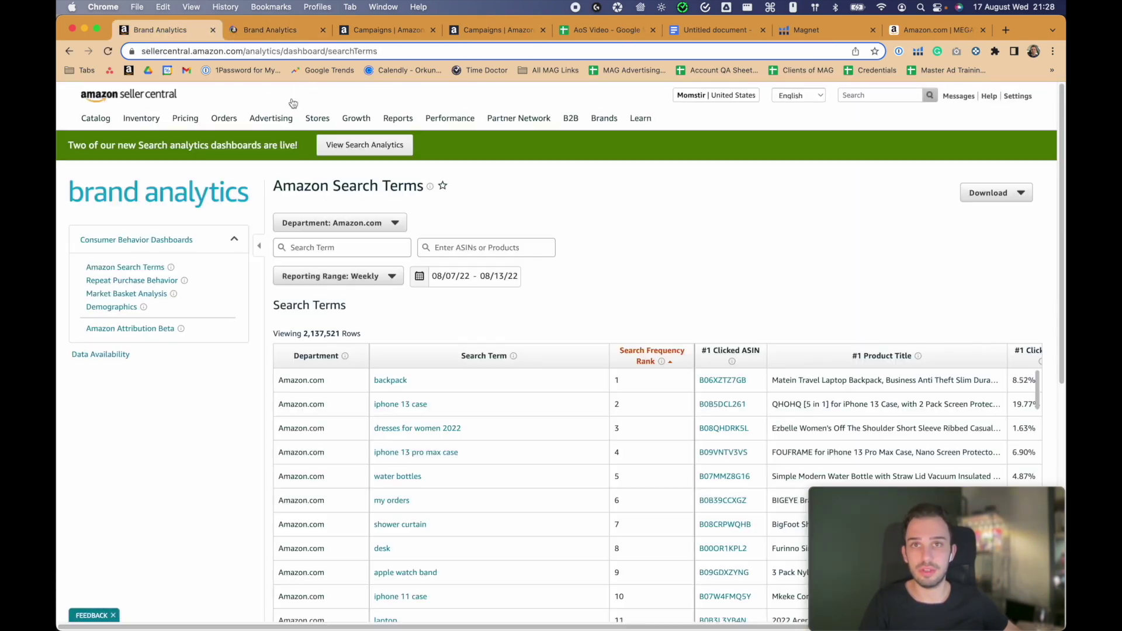
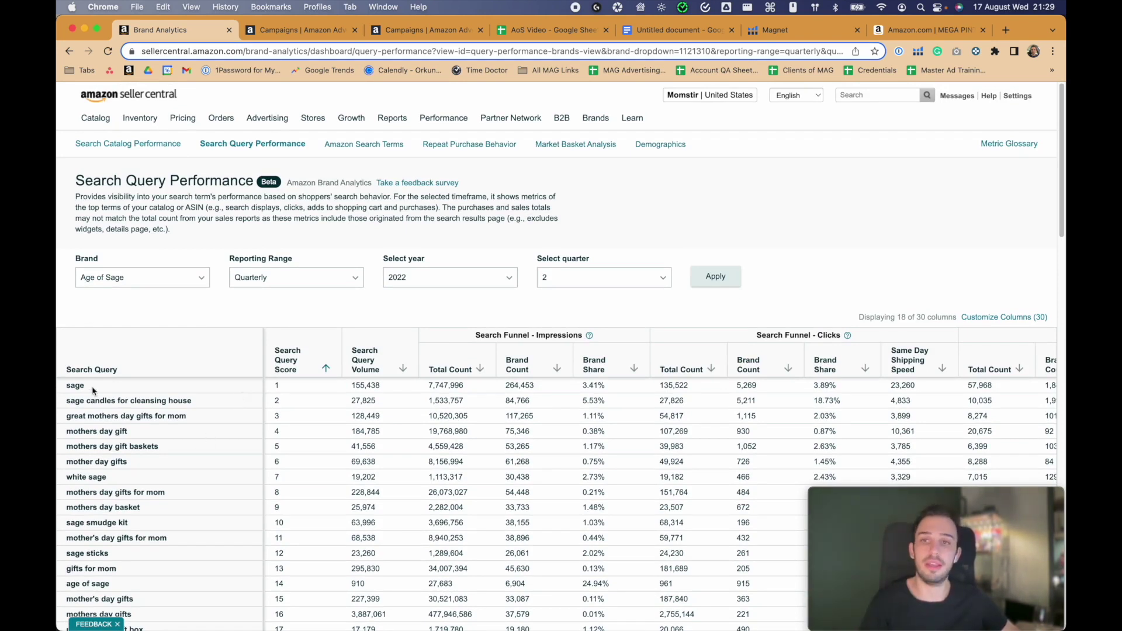
Review the Search Query Performance queries for the Age of Sage brand for quarter 2 of 2022.
scroll(176, 561, down, 15)
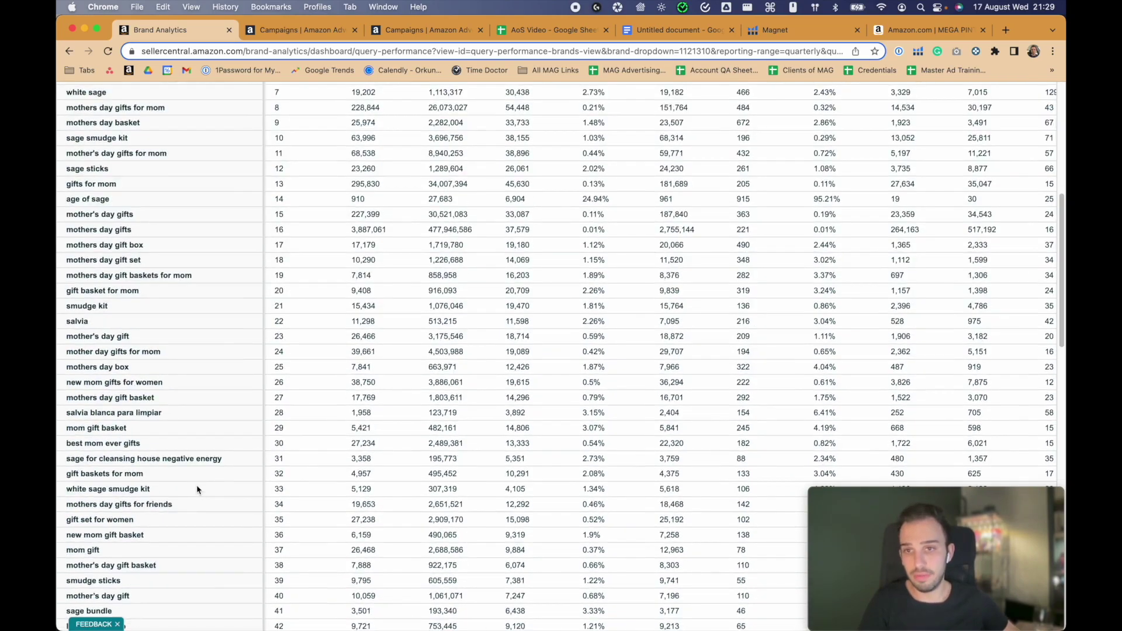
scroll(165, 548, down, 7)
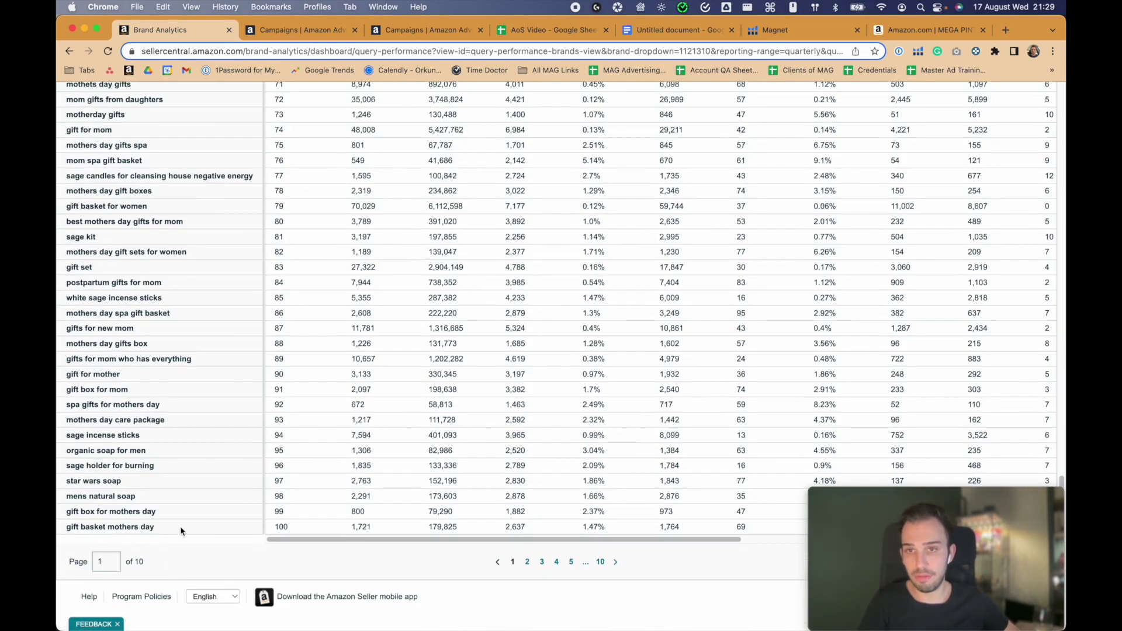
drag(180, 526, 310, 299)
scroll(318, 299, up, 20)
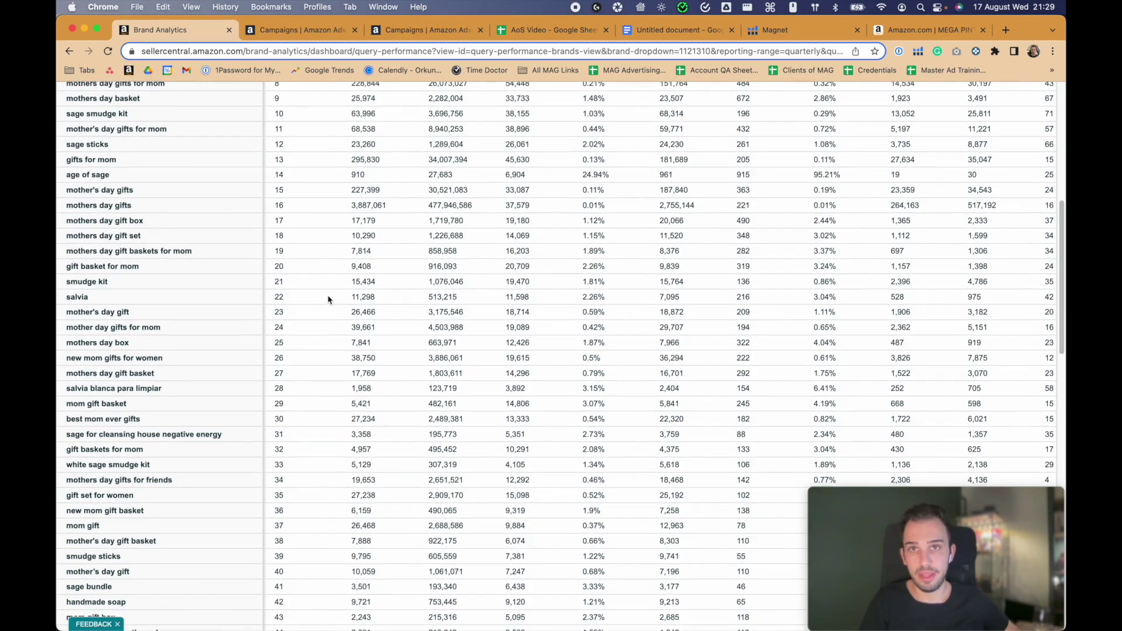
drag(328, 421, 344, 208)
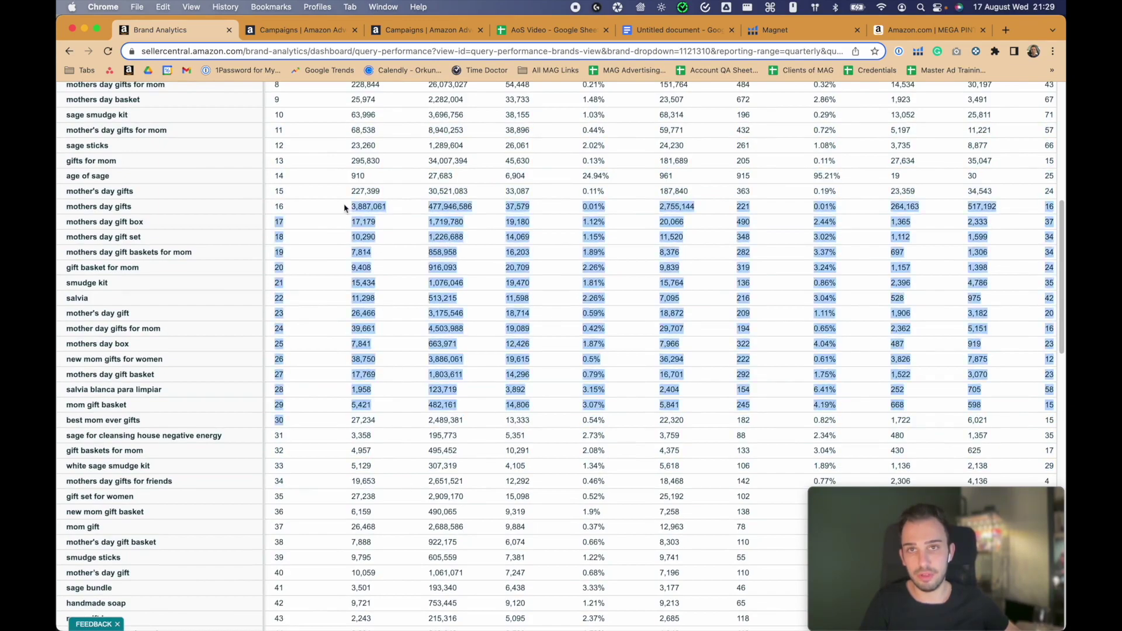
scroll(351, 263, up, 8)
scroll(362, 374, down, 20)
Switch to the AoS Video spreadsheet and review the SQP sheet down to its last row, highlighting the search terms.
click(551, 32)
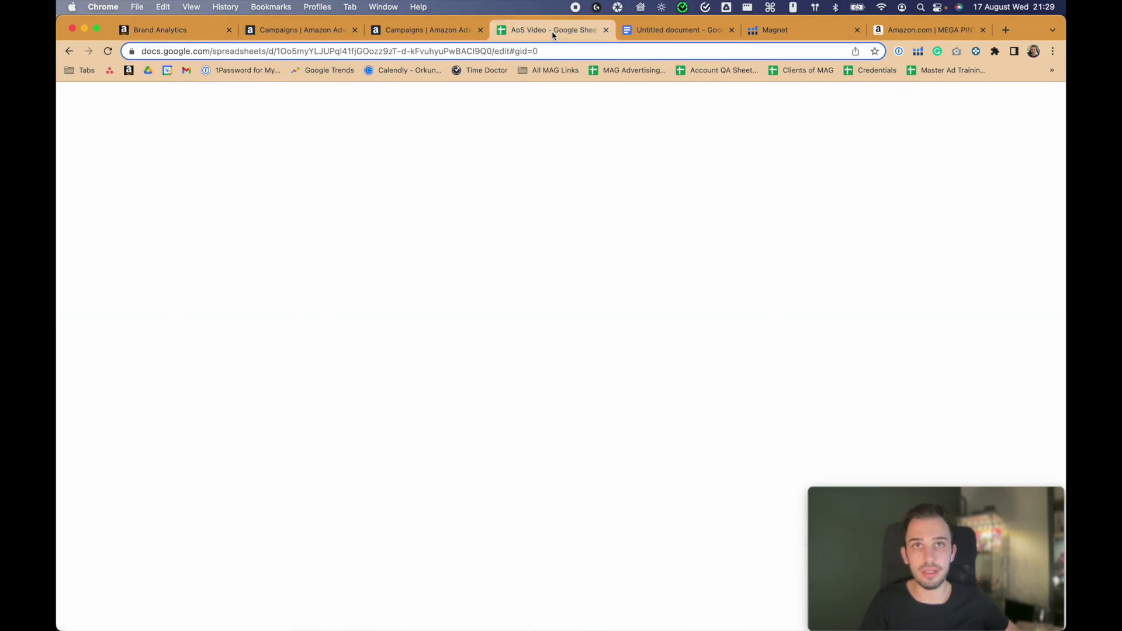
click(311, 619)
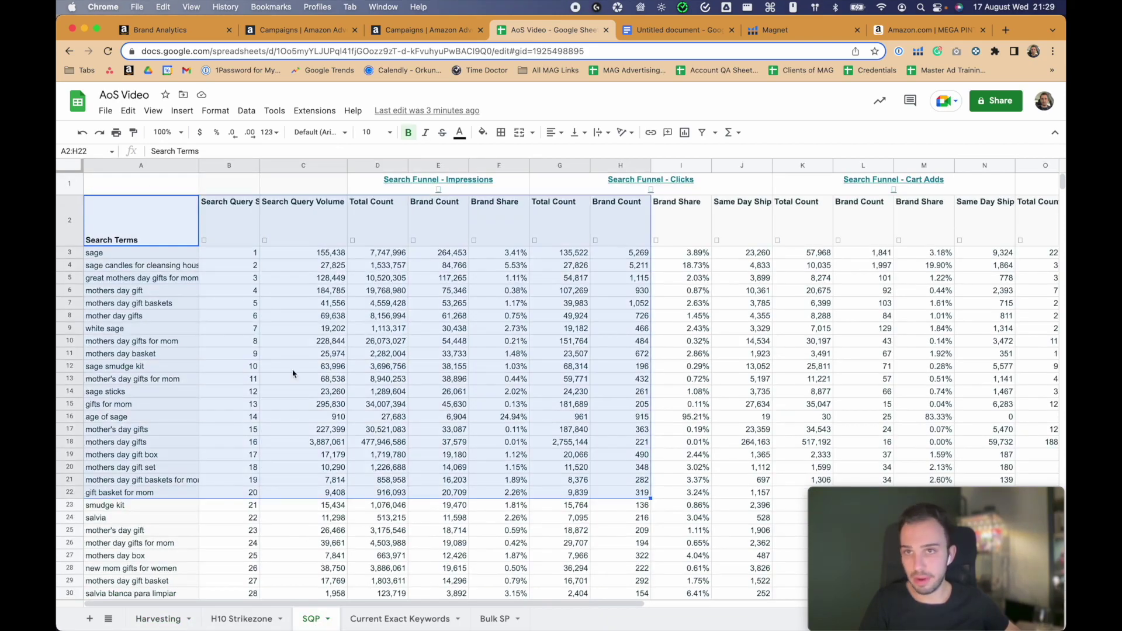
click(316, 367)
scroll(234, 379, down, 20)
scroll(173, 402, down, 5)
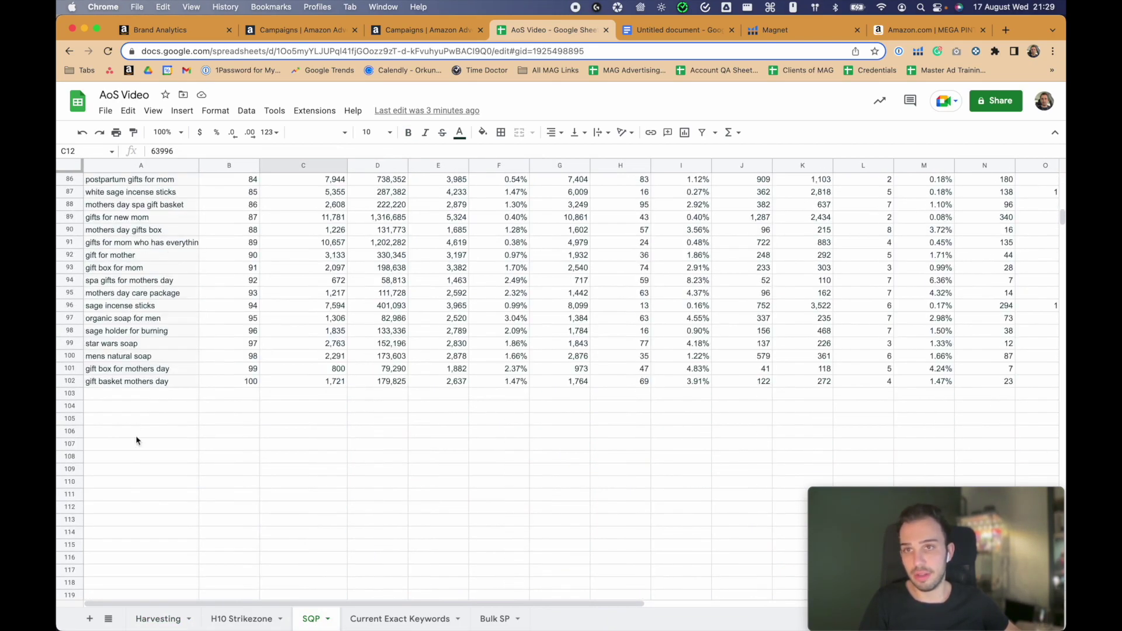
drag(140, 410, 168, 562)
click(168, 520)
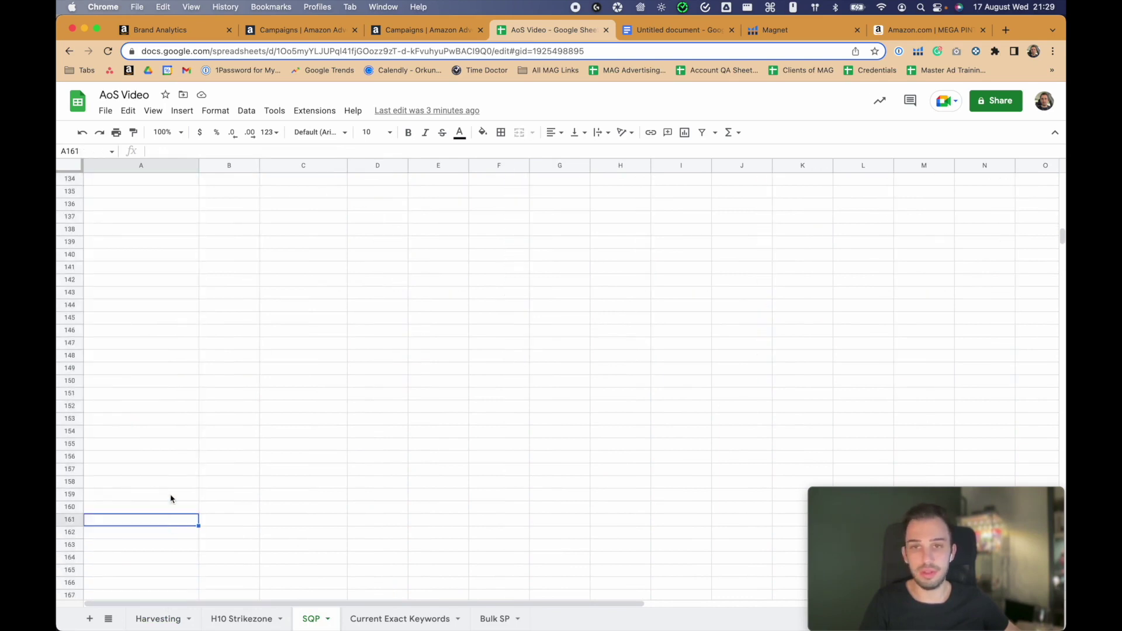
scroll(171, 491, up, 20)
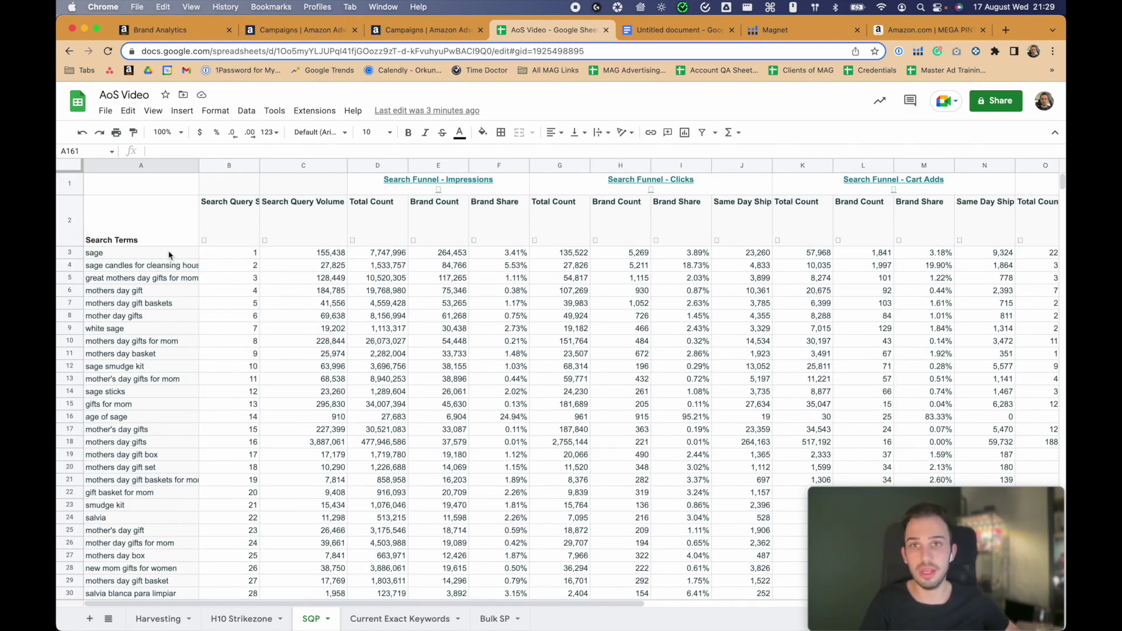
drag(169, 253, 169, 485)
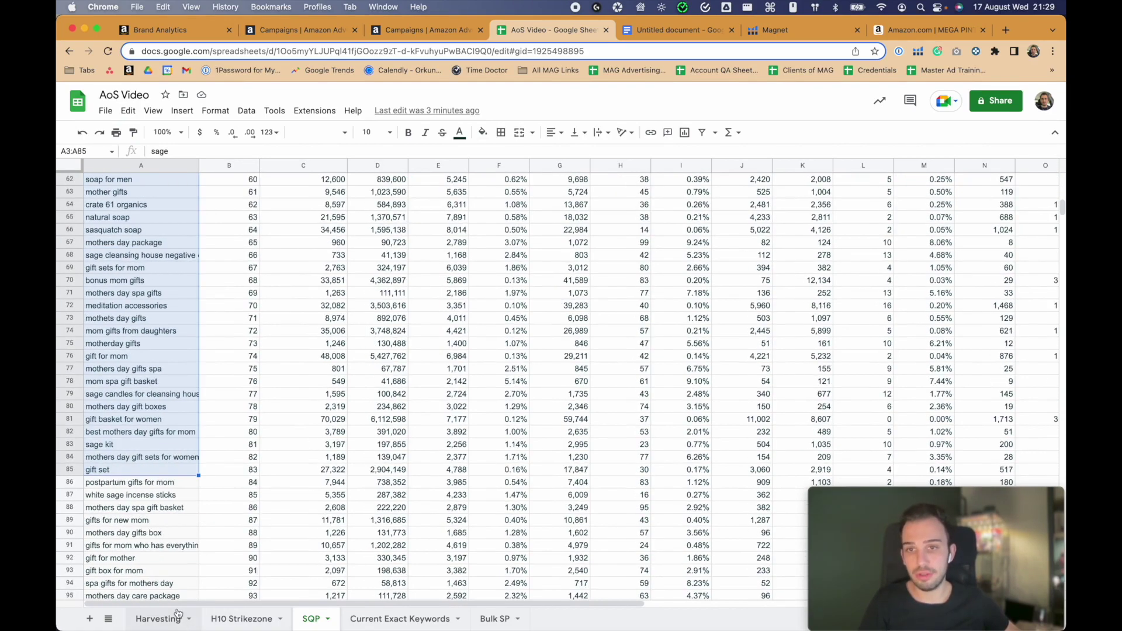
Compare the SQP search terms with the H10 Strikezone sheet's current exact keyword check and return to the SQP sheet.
click(159, 618)
click(227, 621)
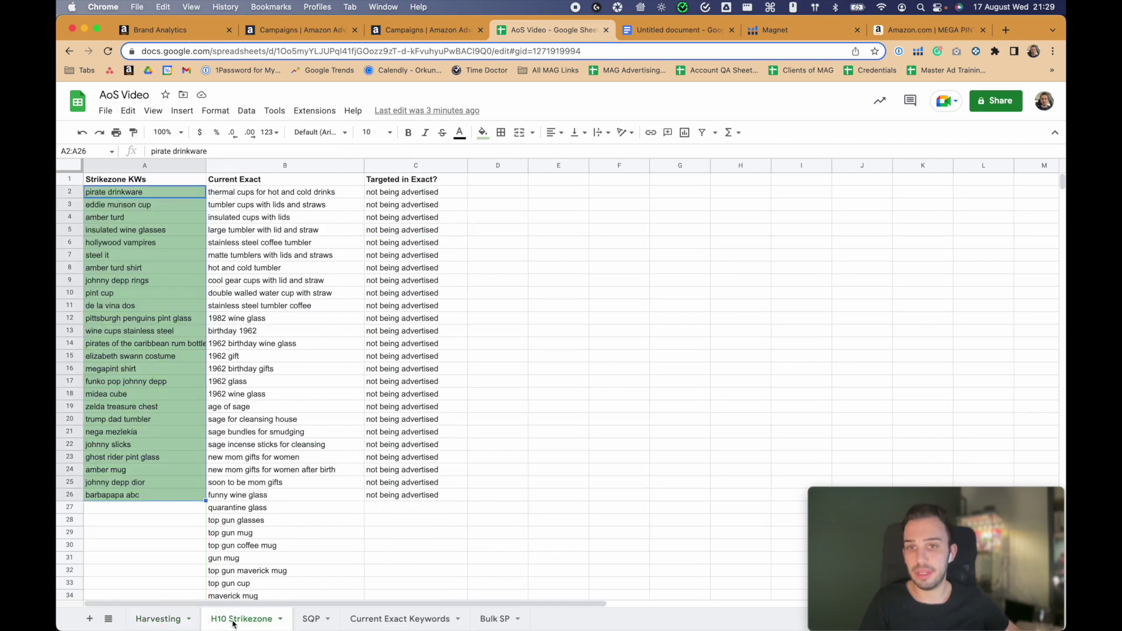
click(311, 620)
scroll(188, 325, up, 10)
drag(146, 261, 152, 374)
click(264, 624)
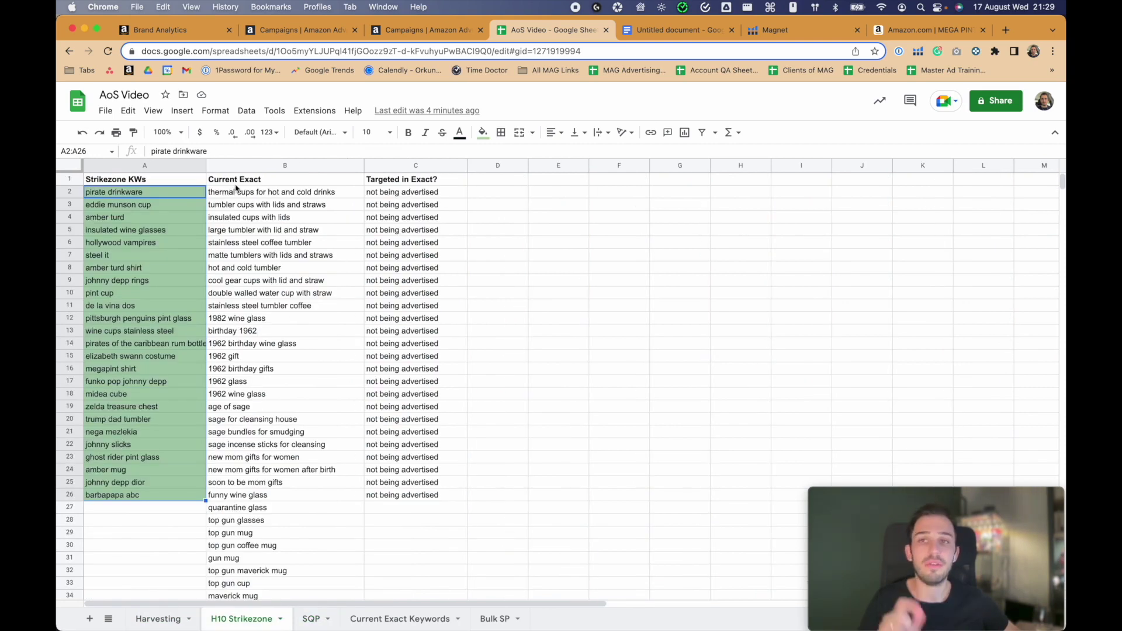
click(313, 621)
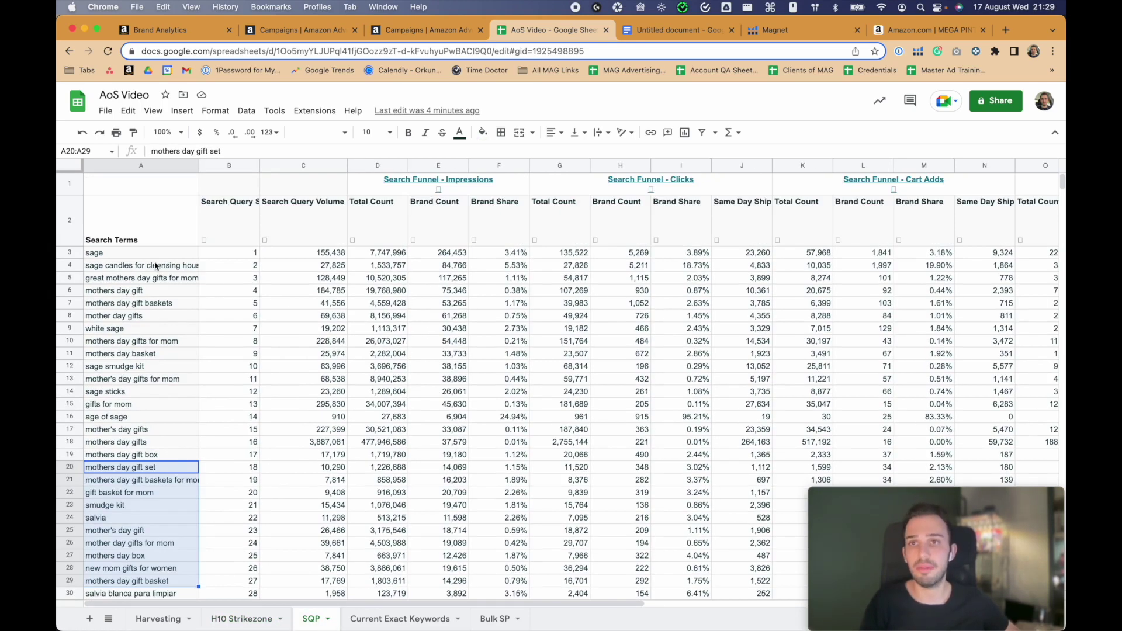
Highlight sage, white sage, smudge kit and salvia as example terms on the SQP sheet, and review the rest of the list.
click(162, 255)
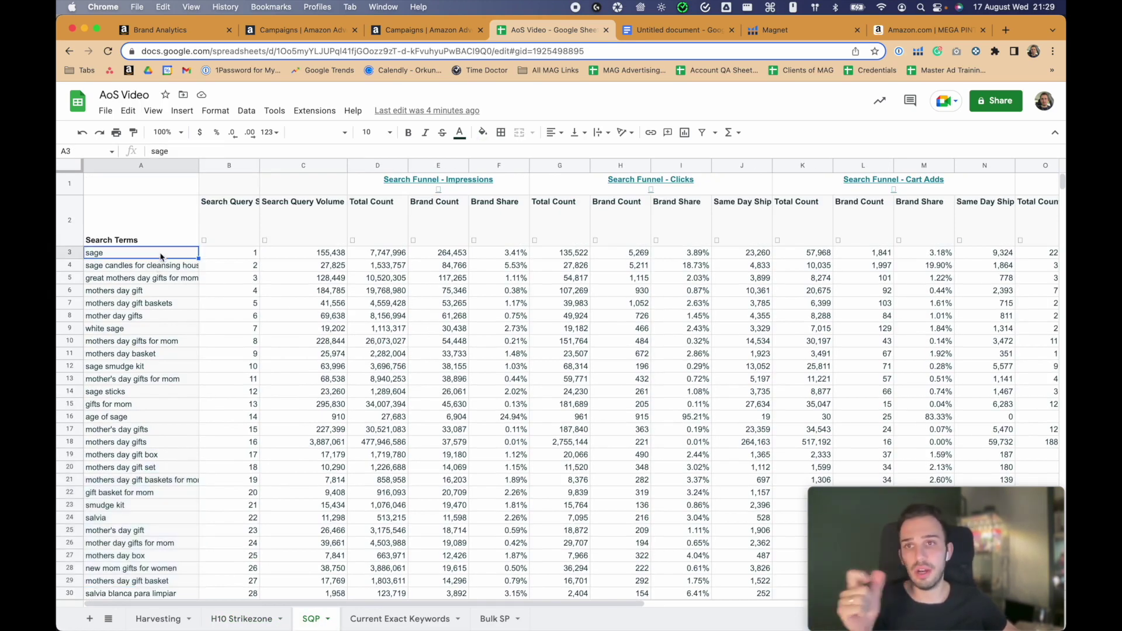
super+click(131, 332)
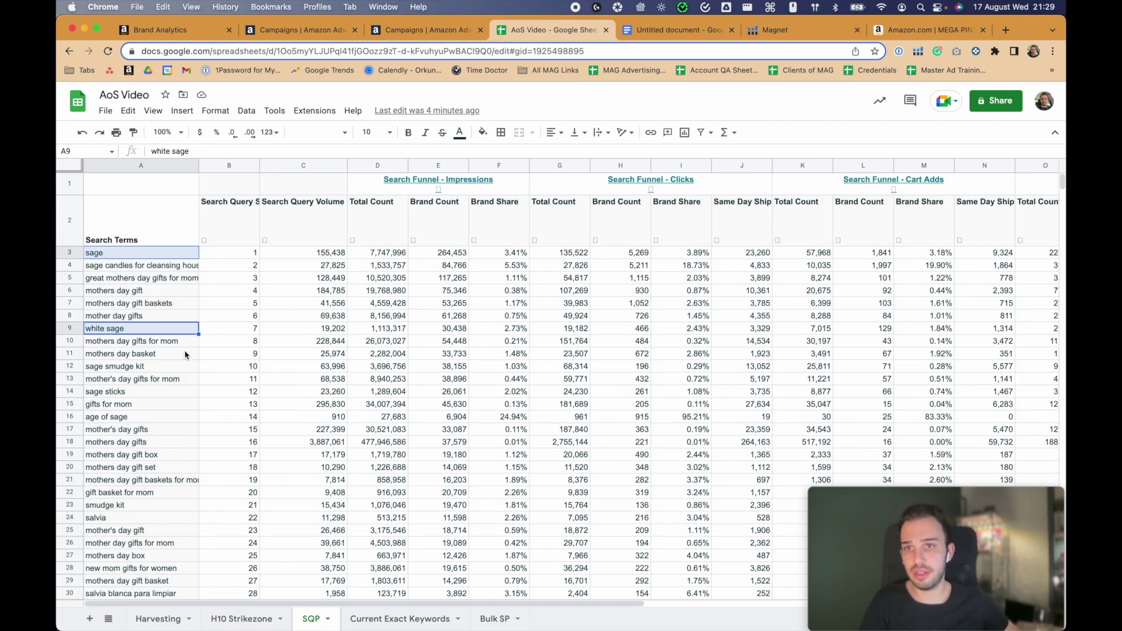
super+click(128, 506)
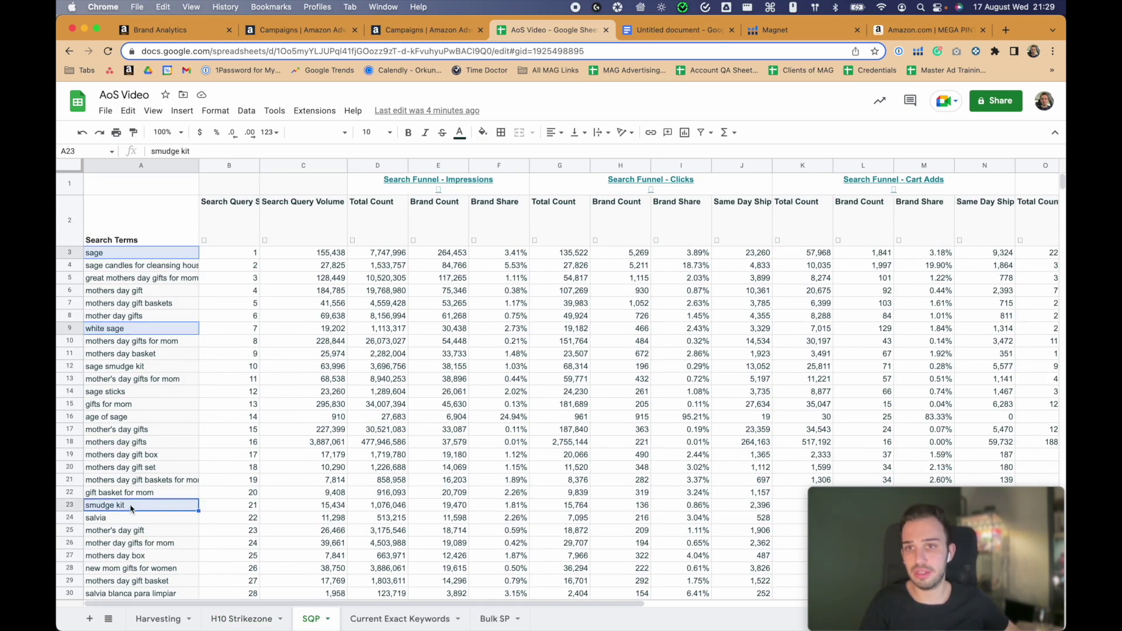
shift+click(102, 518)
scroll(134, 479, down, 10)
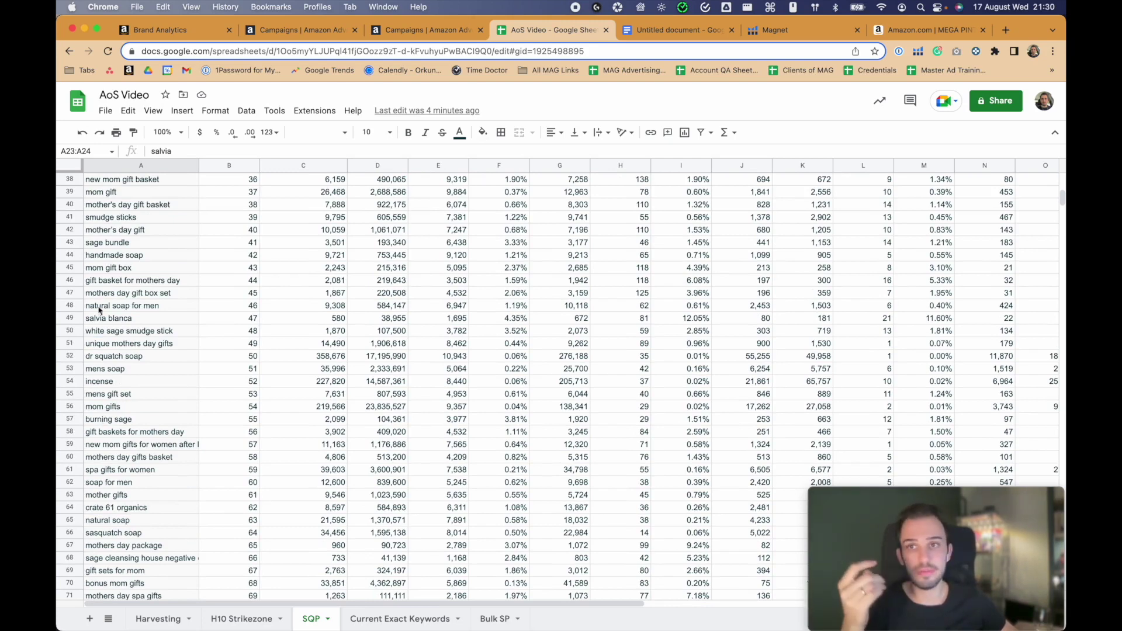
scroll(115, 321, down, 10)
scroll(131, 381, up, 15)
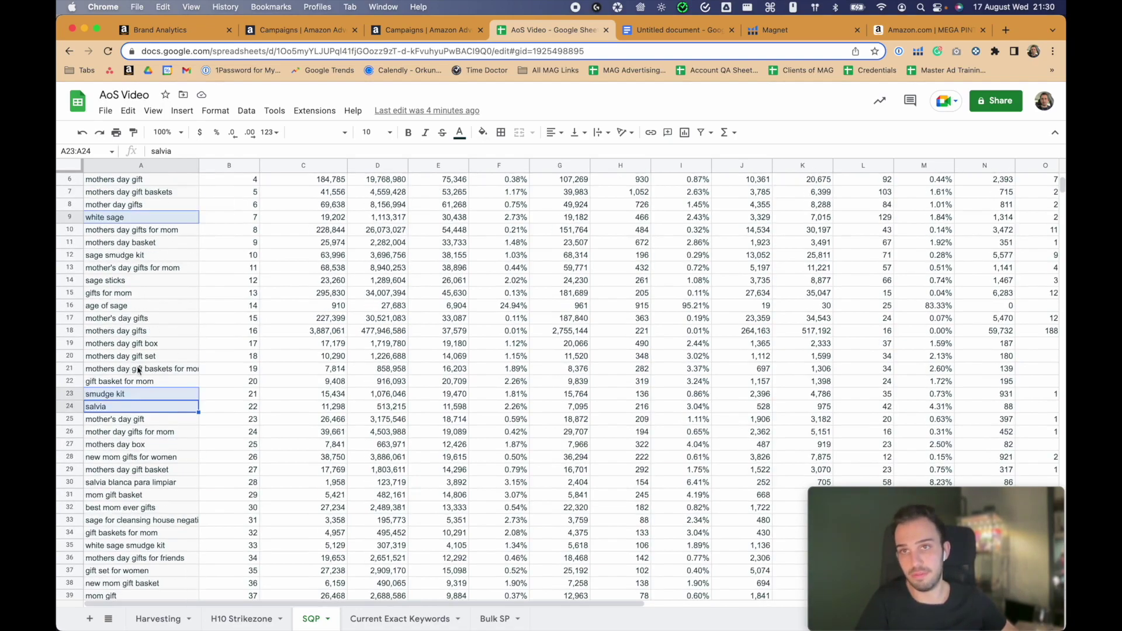
drag(147, 245, 149, 530)
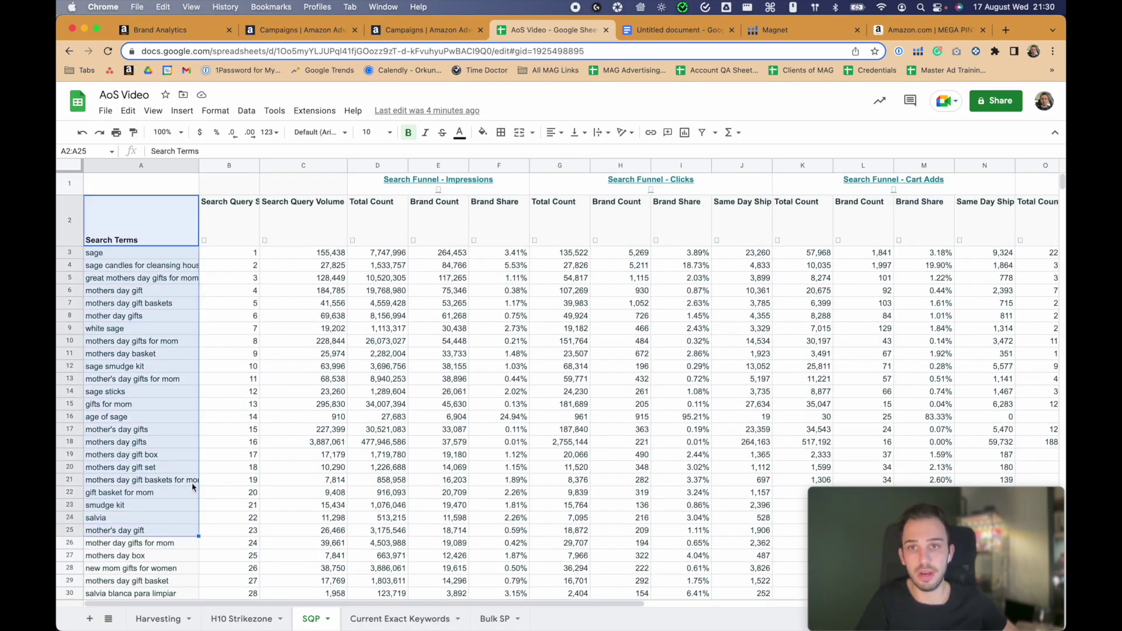
scroll(176, 497, down, 8)
scroll(192, 472, up, 8)
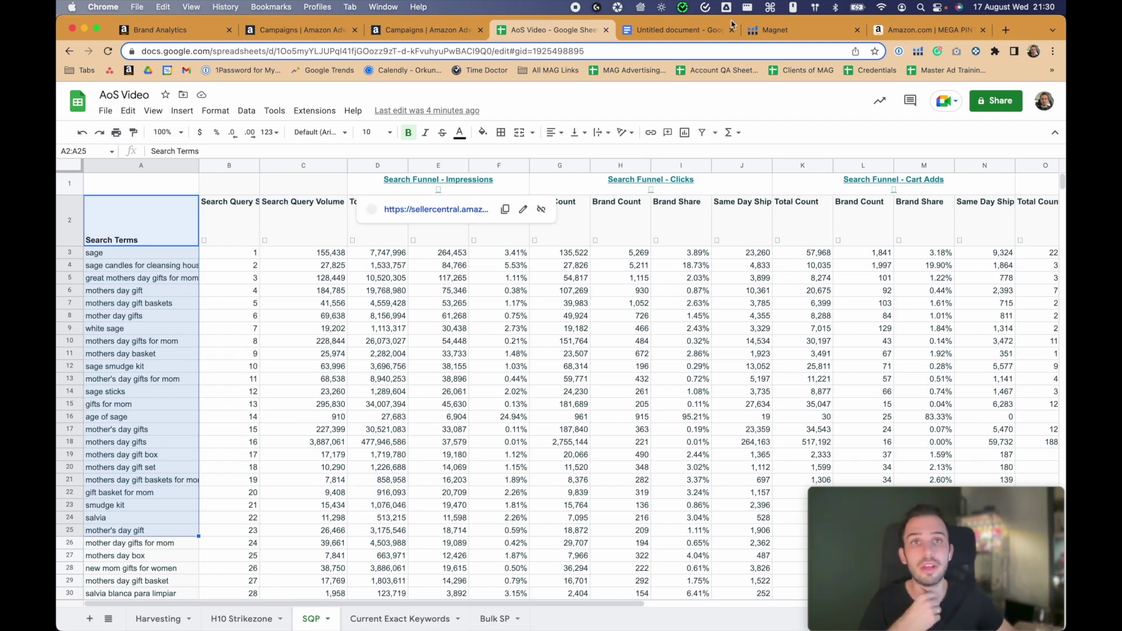
Review strategies 4 and 5 in the strategies document, highlighting the SQP report item and "SP targets in SB".
click(659, 35)
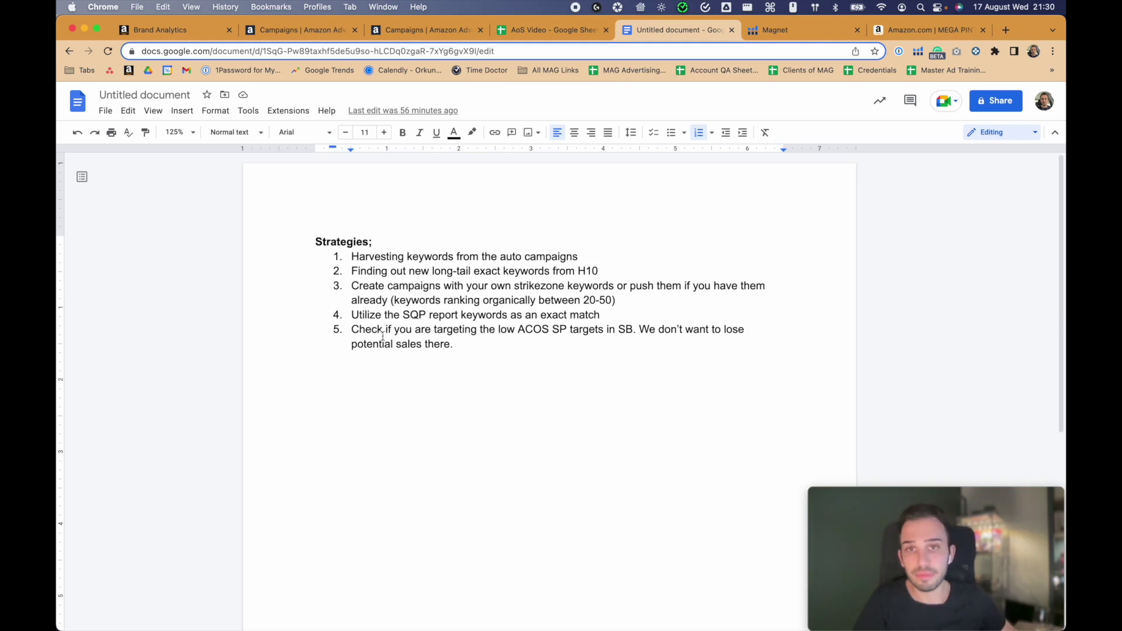
drag(353, 316, 585, 324)
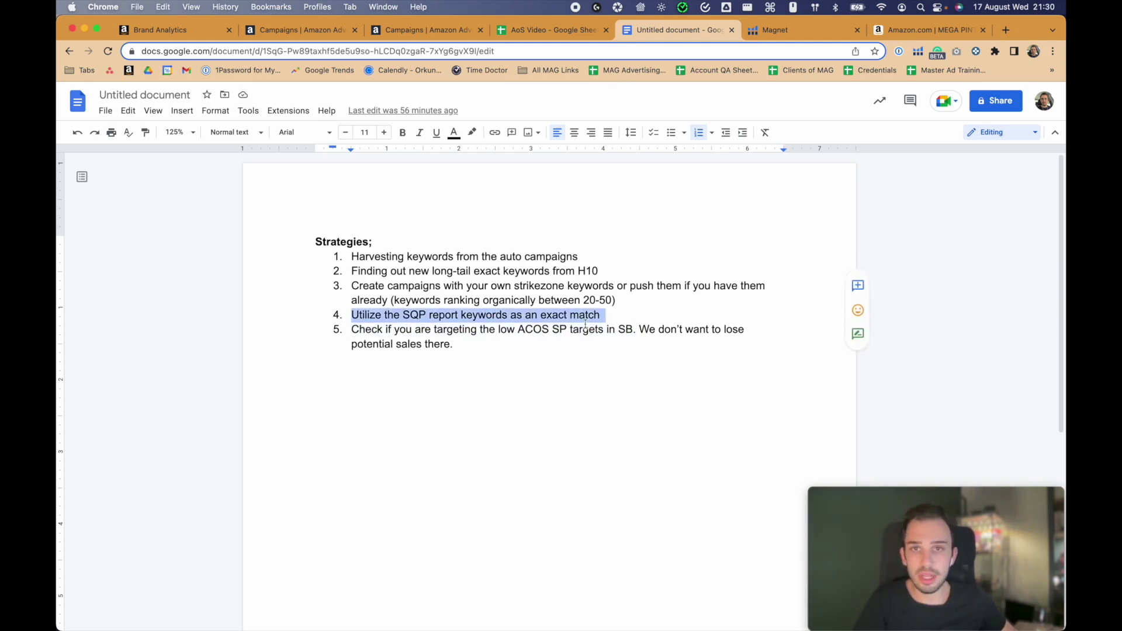
drag(365, 332, 623, 329)
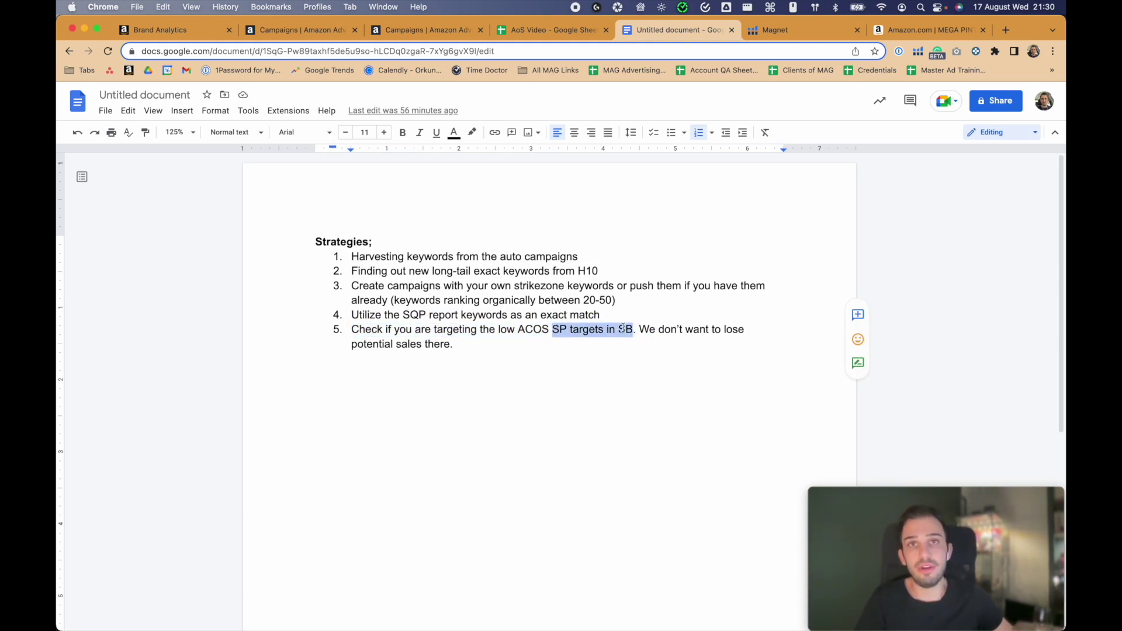
Return to the AoS Video spreadsheet and add a sheet named "SP vs SB" after the SQP sheet.
click(528, 31)
click(89, 618)
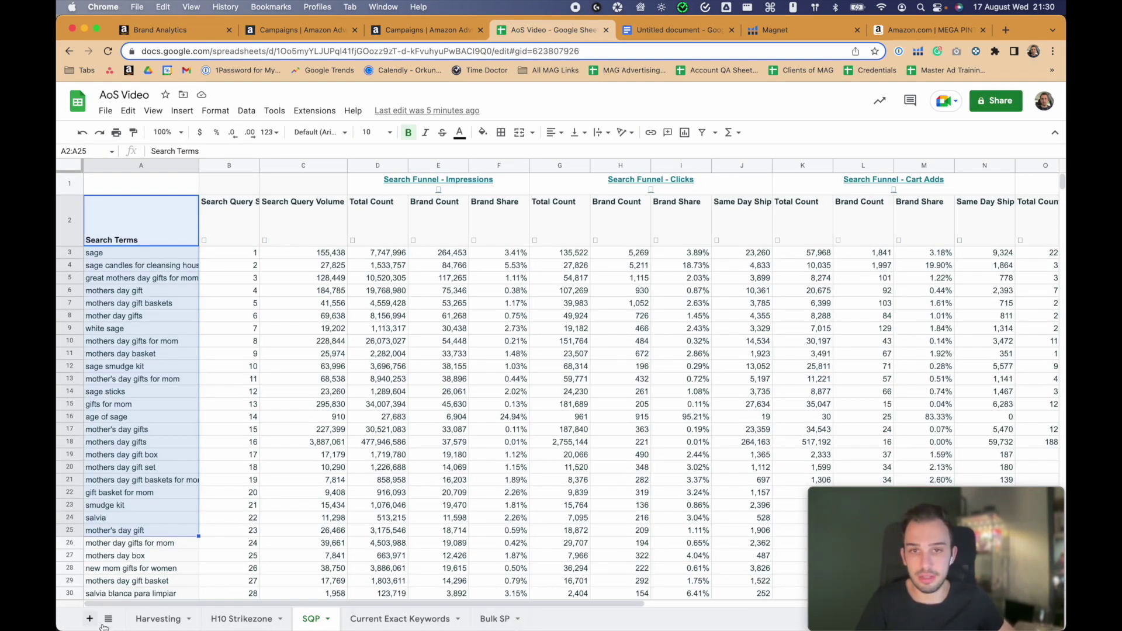
double_click(374, 618)
text(SP)
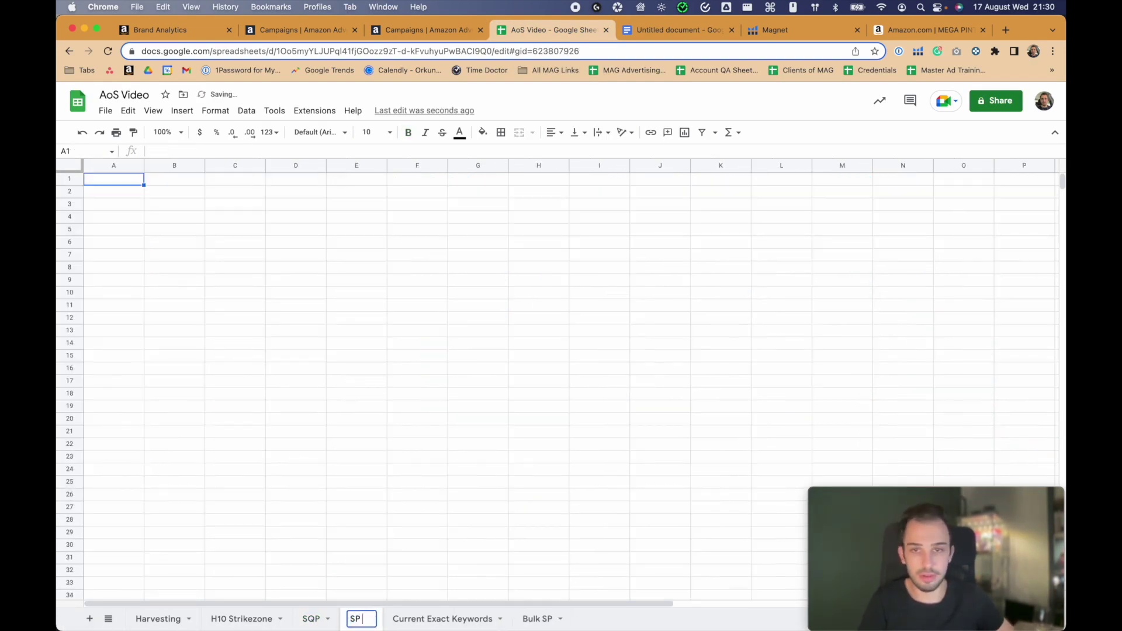
text( vs SB)
key(Return)
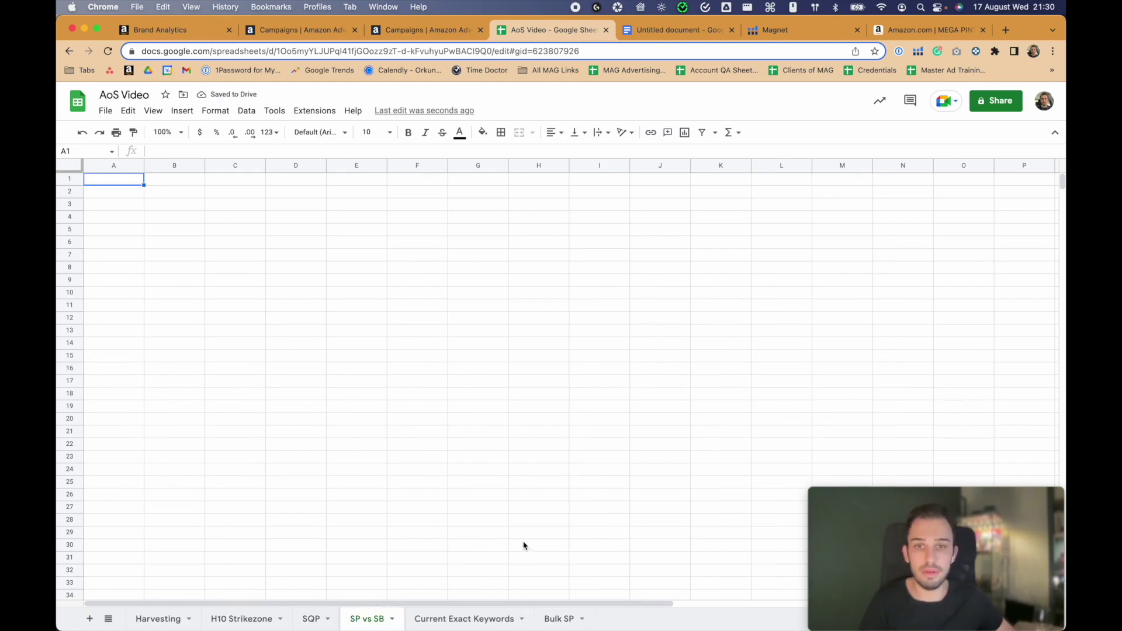
Look through the open Excel workbooks and close the AoS-bulk workbook without saving its changes.
key(ctrl+Up)
key(space)
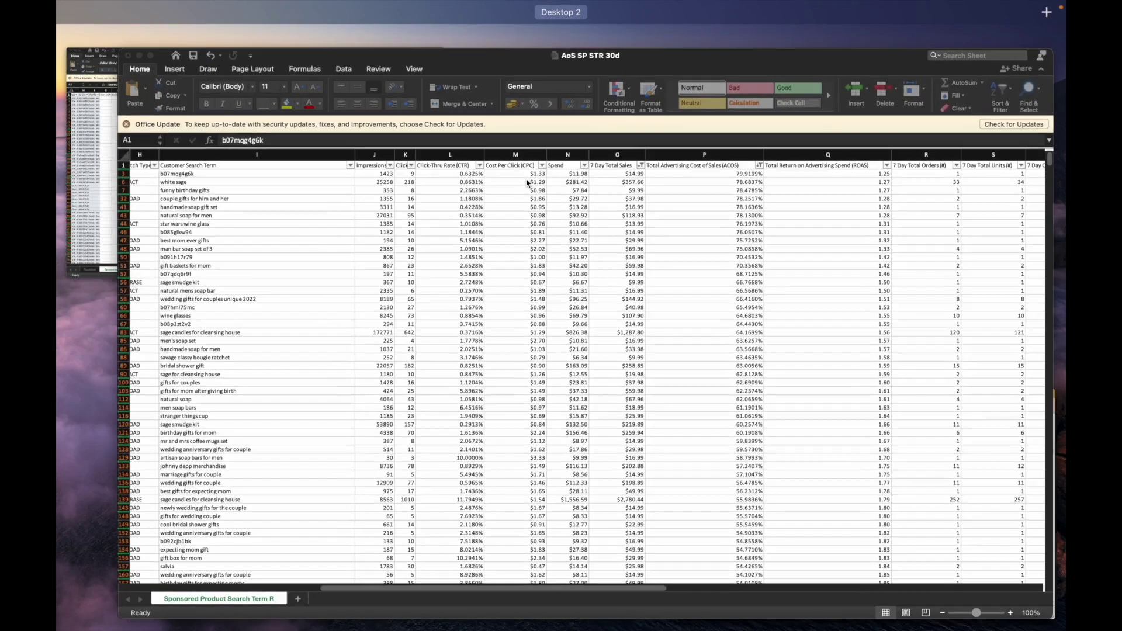
key(space)
click(328, 166)
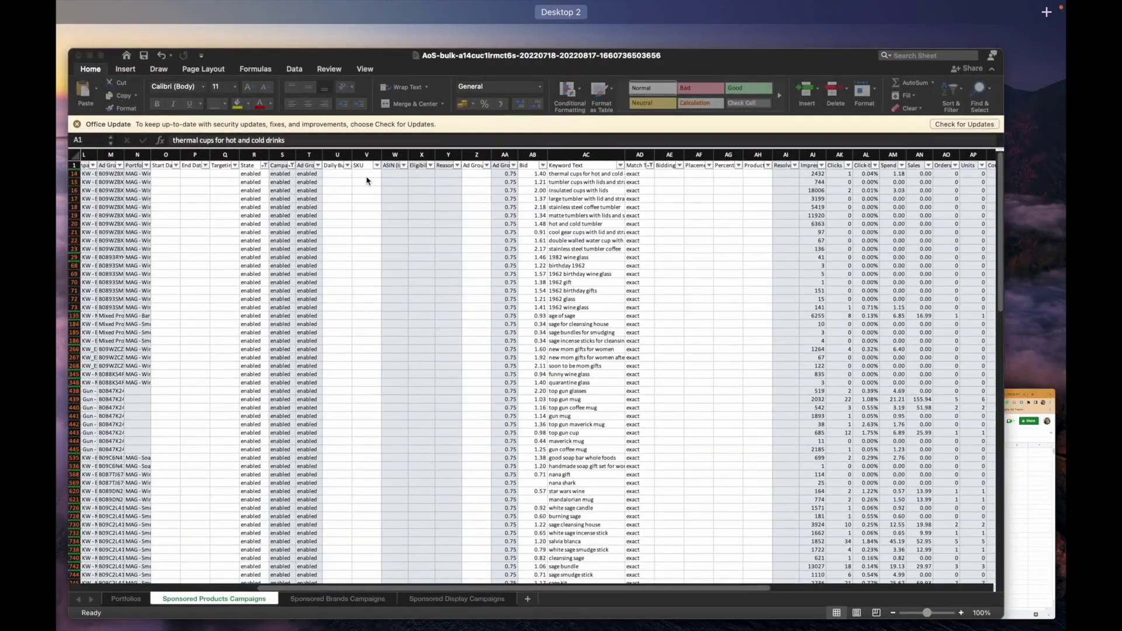
key(ctrl+space)
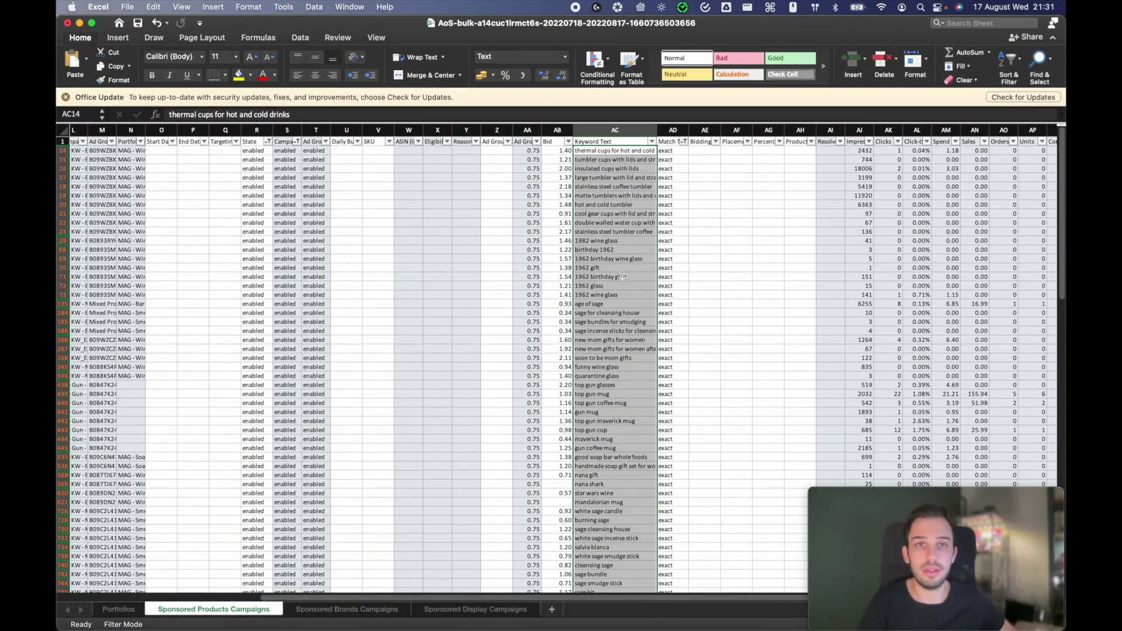
scroll(641, 266, right, 5)
key(ctrl+Up)
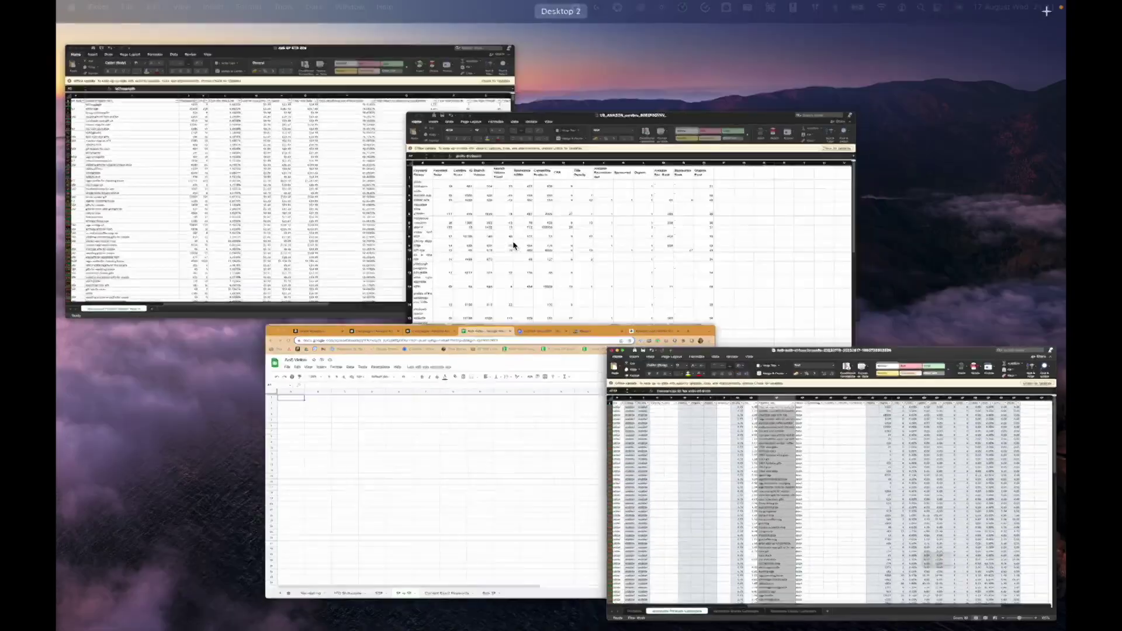
click(348, 219)
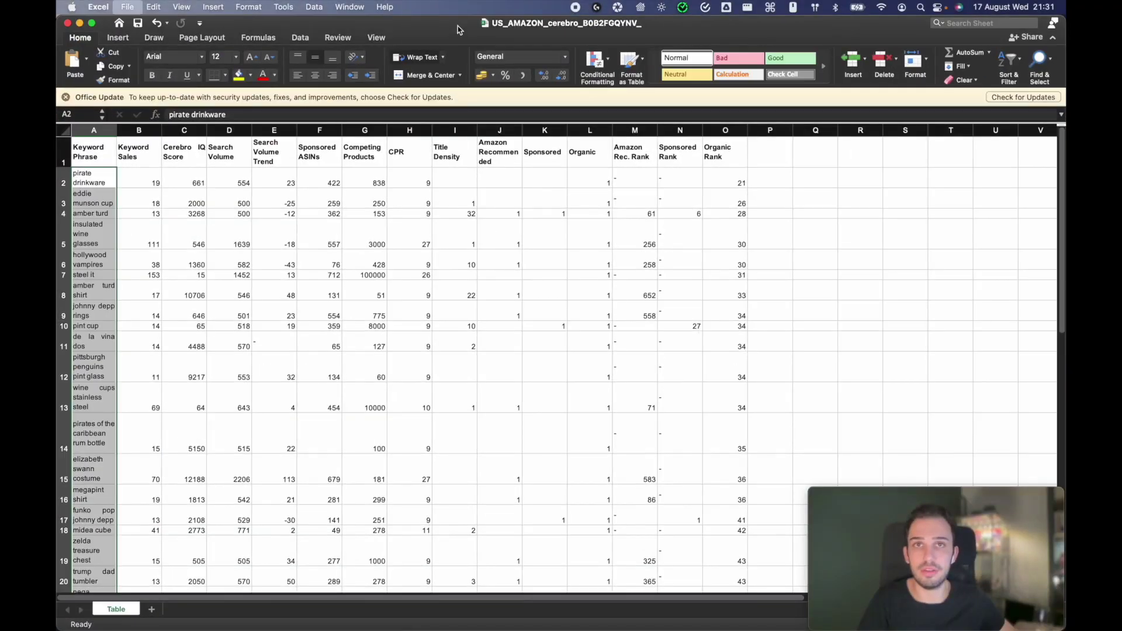
key(super+grave)
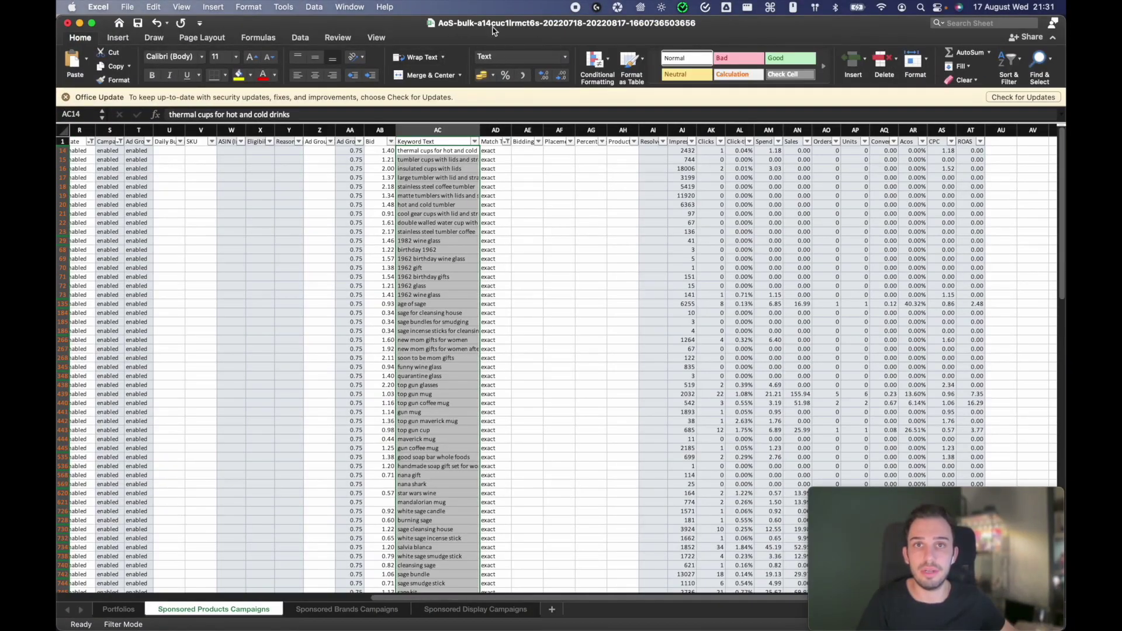
key(super+w)
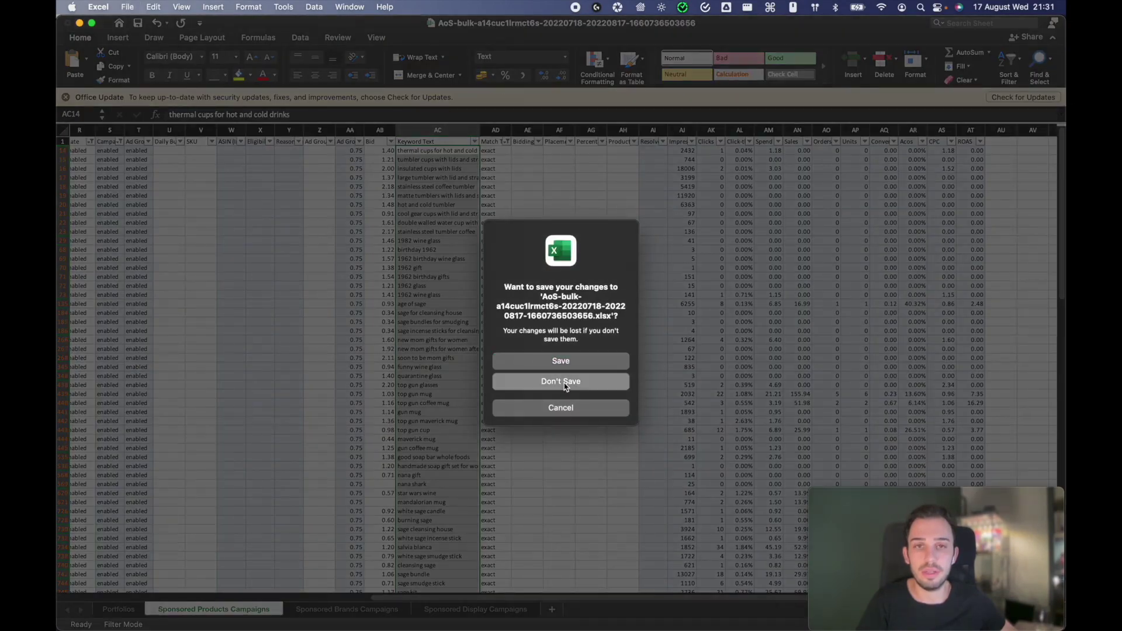
click(564, 383)
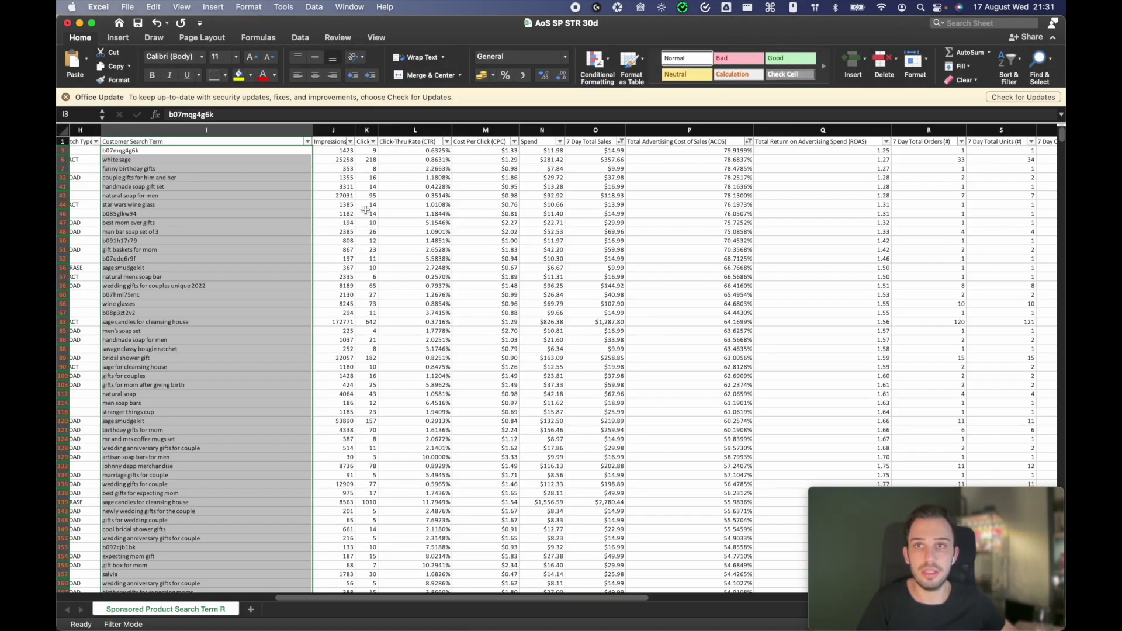
Copy the filtered Customer Search Term column from the AoS SP STR 30d workbook and switch to the AoS Video spreadsheet.
scroll(304, 167, right, 5)
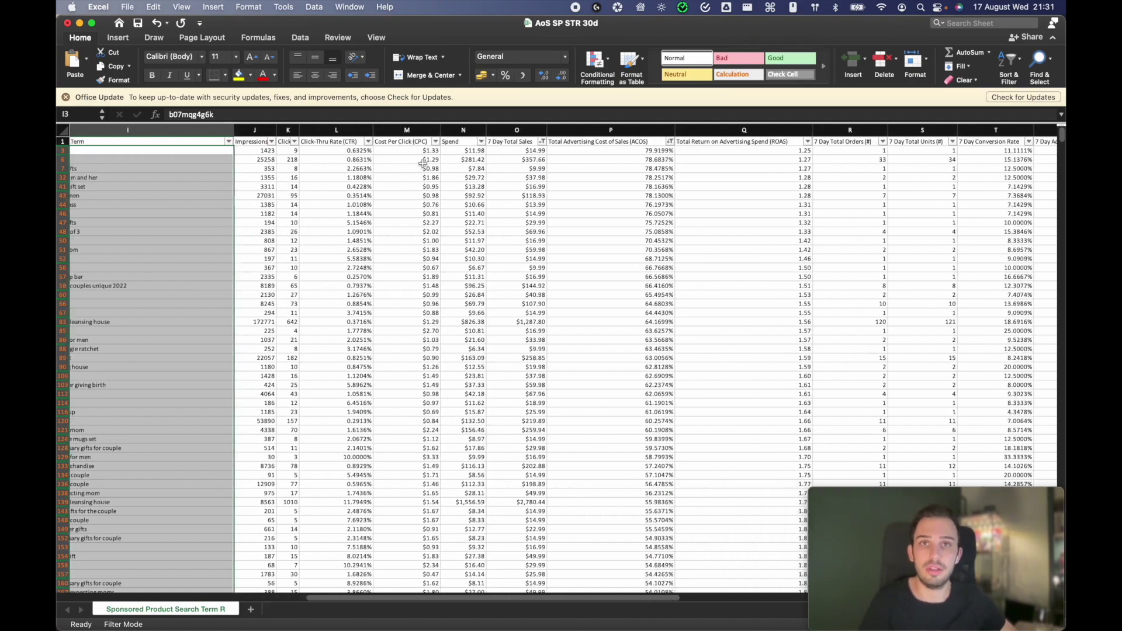
scroll(324, 209, left, 5)
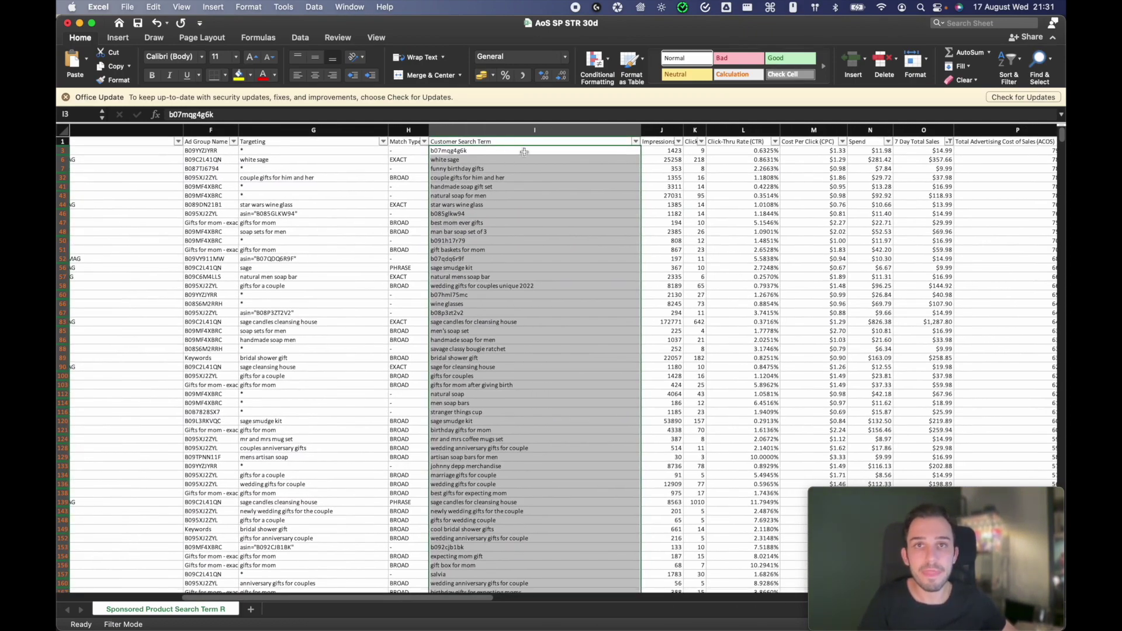
scroll(525, 152, down, 20)
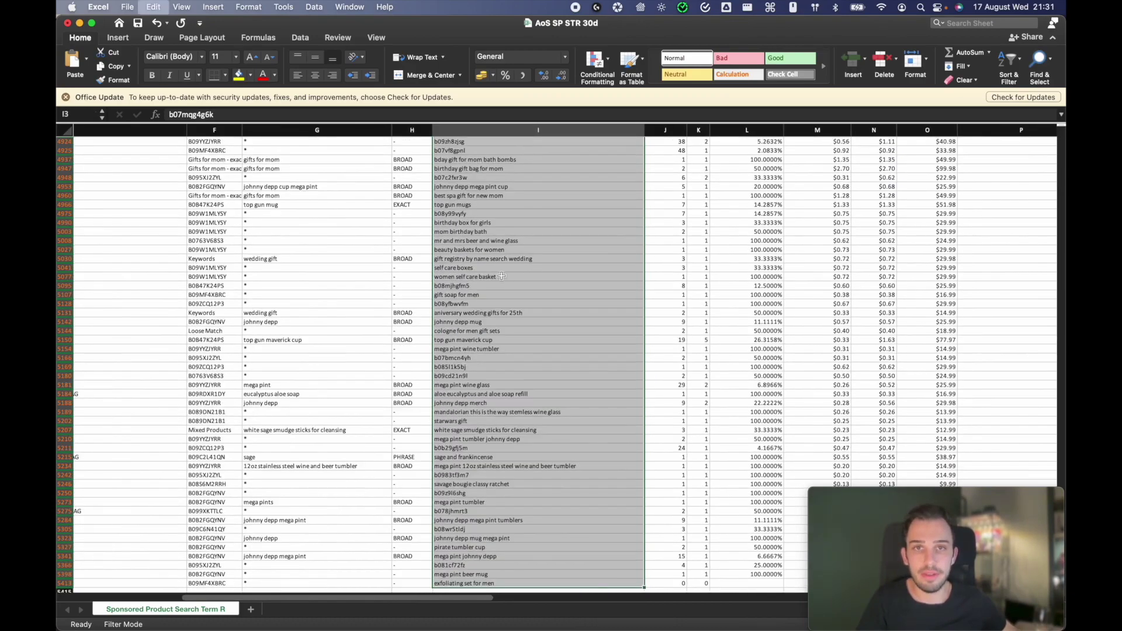
key(ctrl+Up)
click(393, 243)
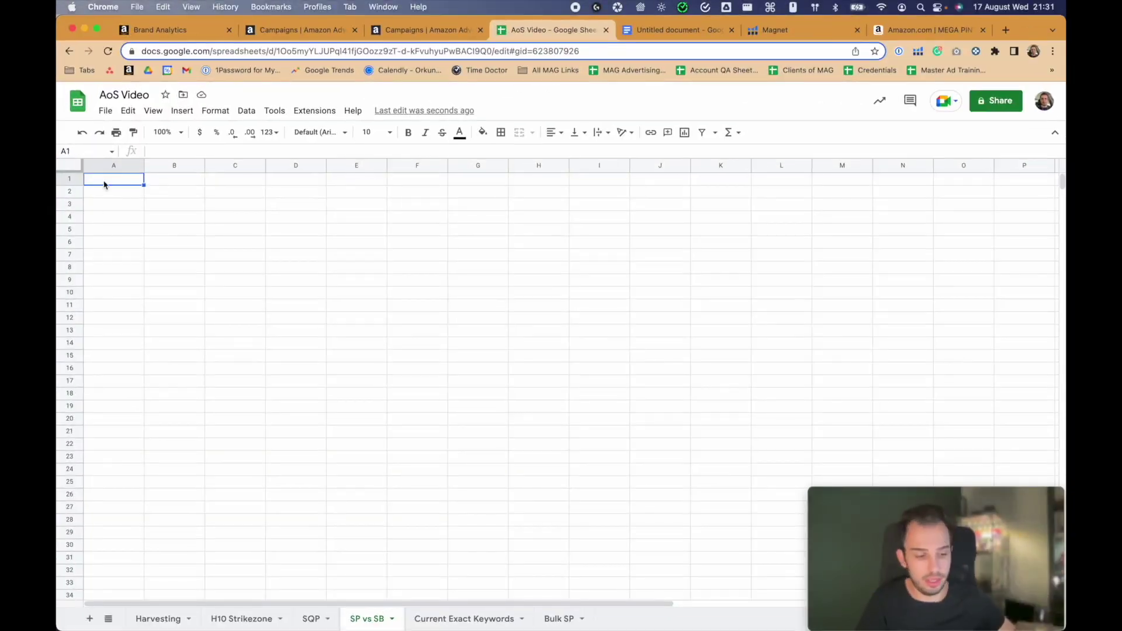
Enter the header "SP Search Terms" in cell A1 of the SP vs SB sheet and widen column A to fit it.
text(SP Sear)
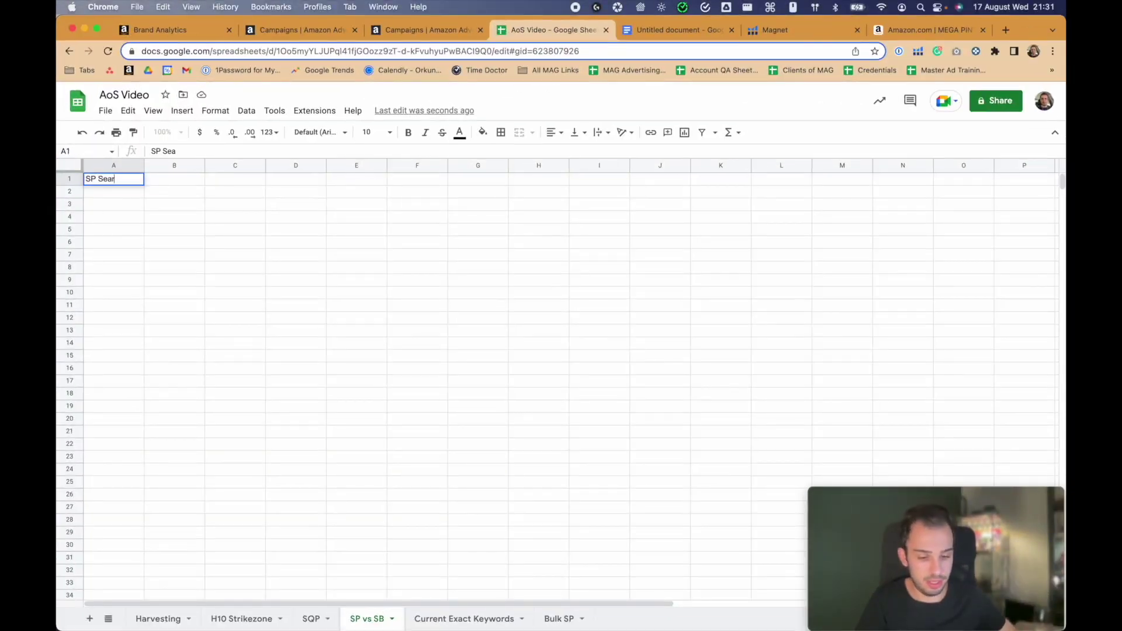
text(ch Terms)
key(Return)
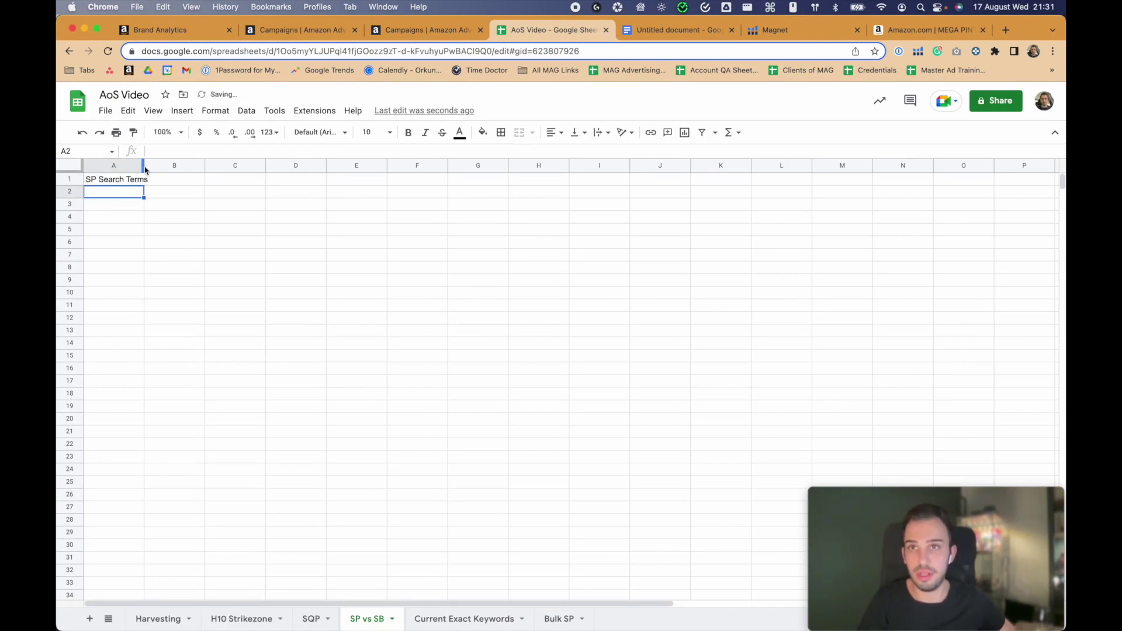
drag(140, 167, 190, 166)
click(149, 198)
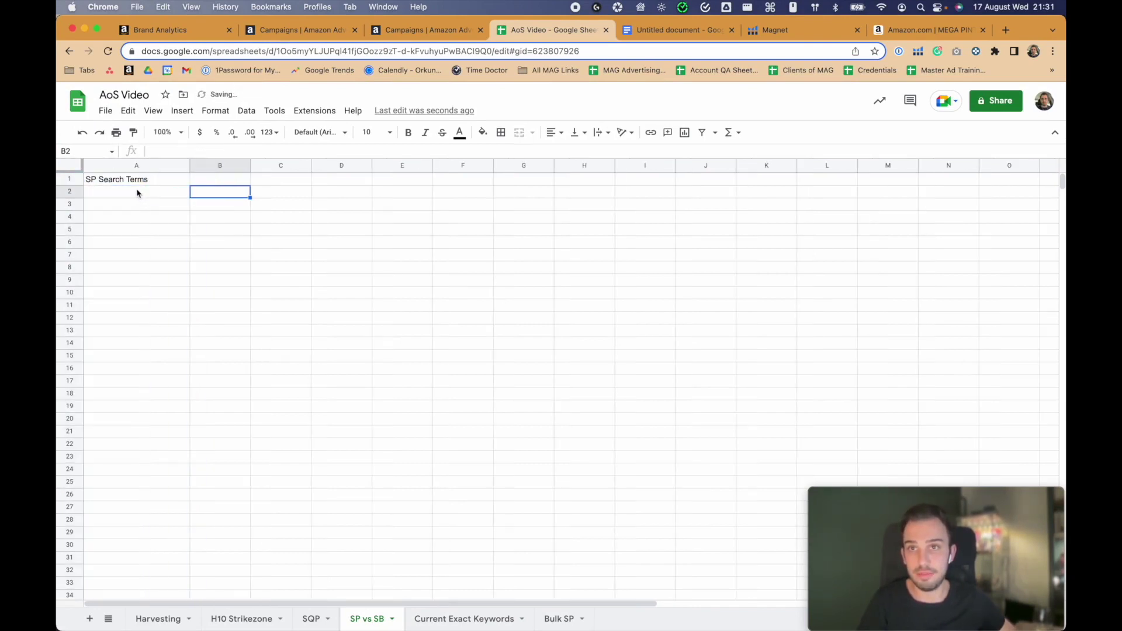
Paste the copied search terms into column A starting at A2 and make the A1 header bold.
click(137, 192)
key(super+shift+b)
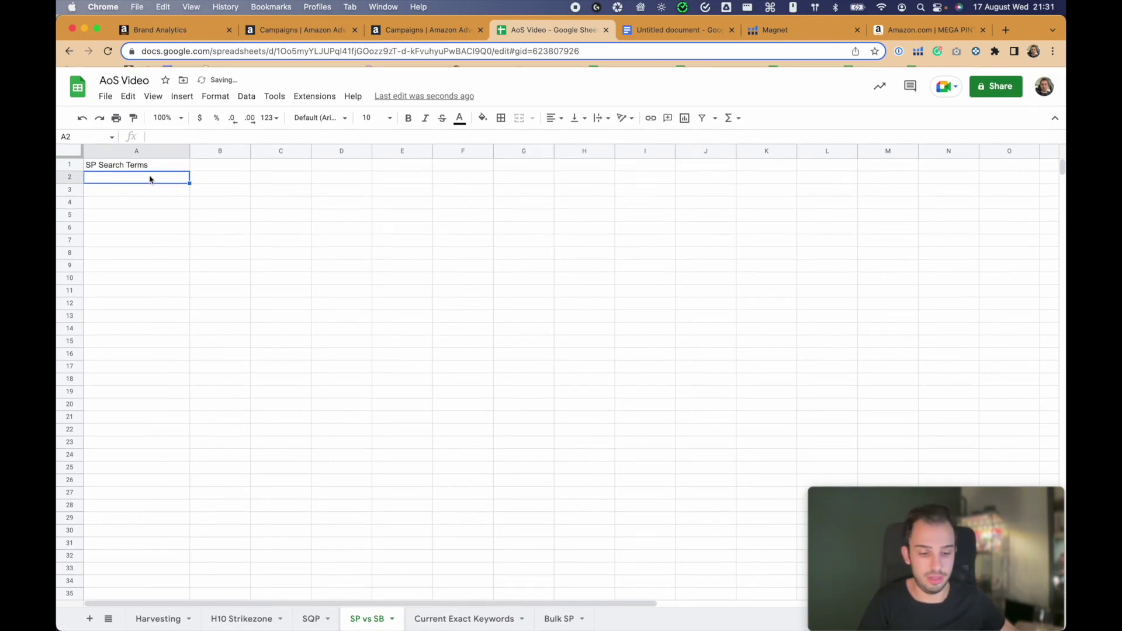
key(super+shift+b)
key(super+v)
key(Up)
key(super+b)
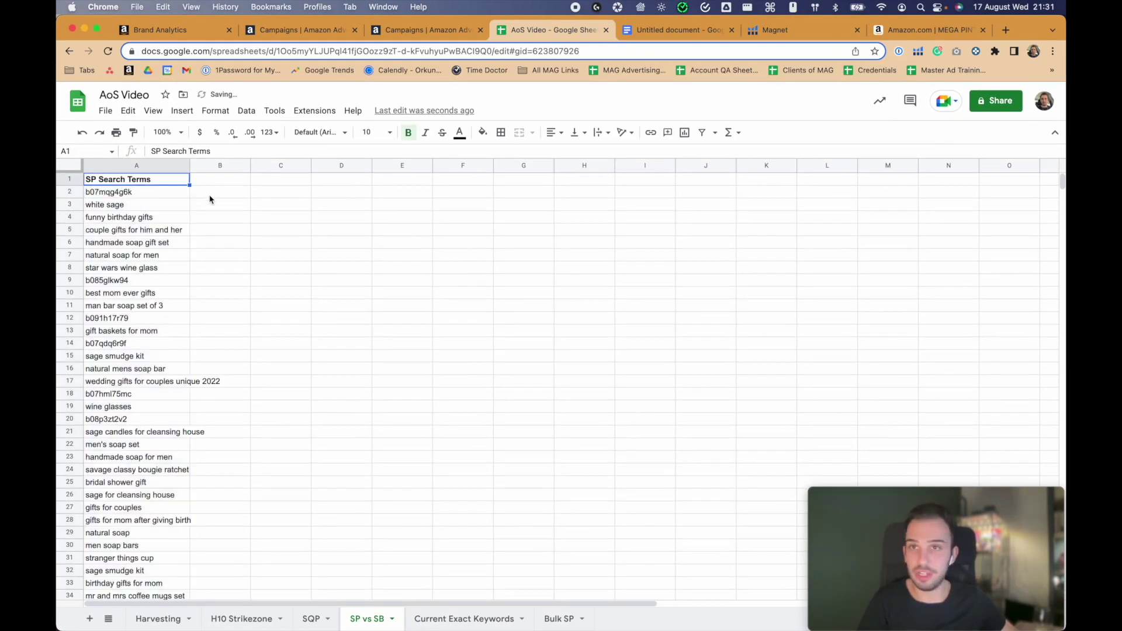
Widen column A of the SP vs SB sheet further so the longer search terms fit.
click(208, 195)
click(185, 179)
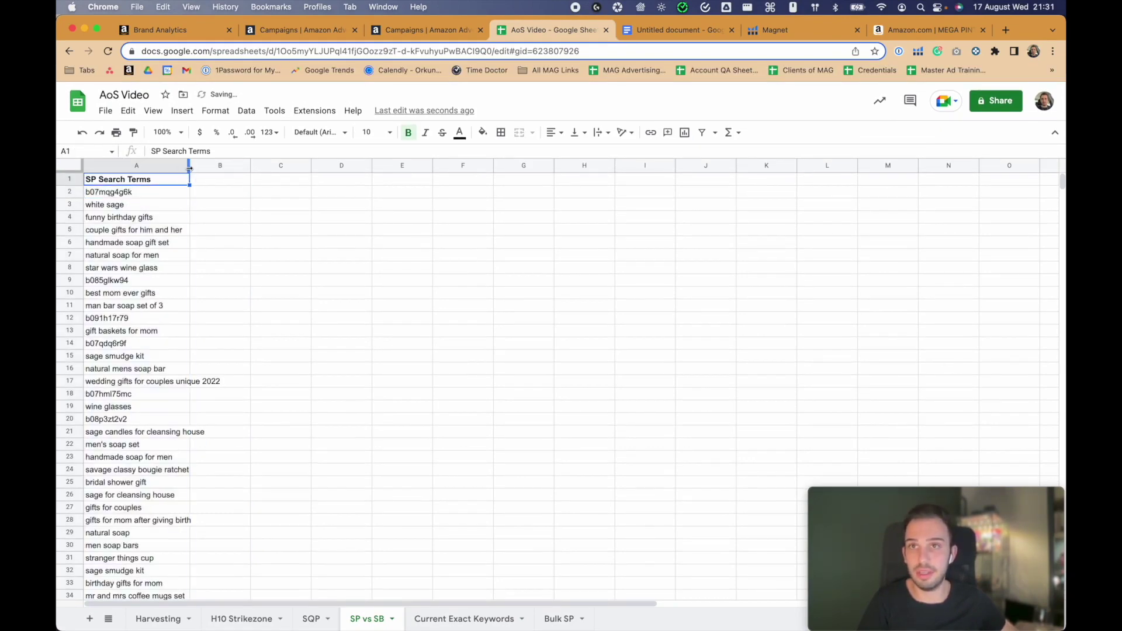
drag(189, 168, 192, 350)
click(241, 192)
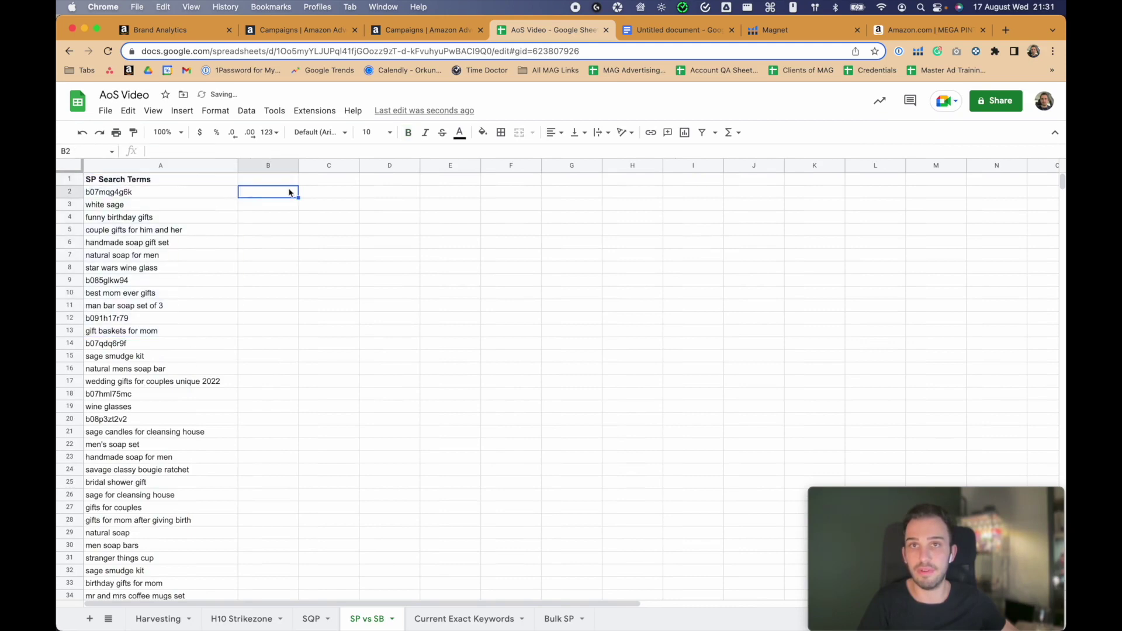
Switch to Amazon Ads and open the sponsored ads Reports page in a new browser tab.
click(320, 35)
key(ctrl+Tab)
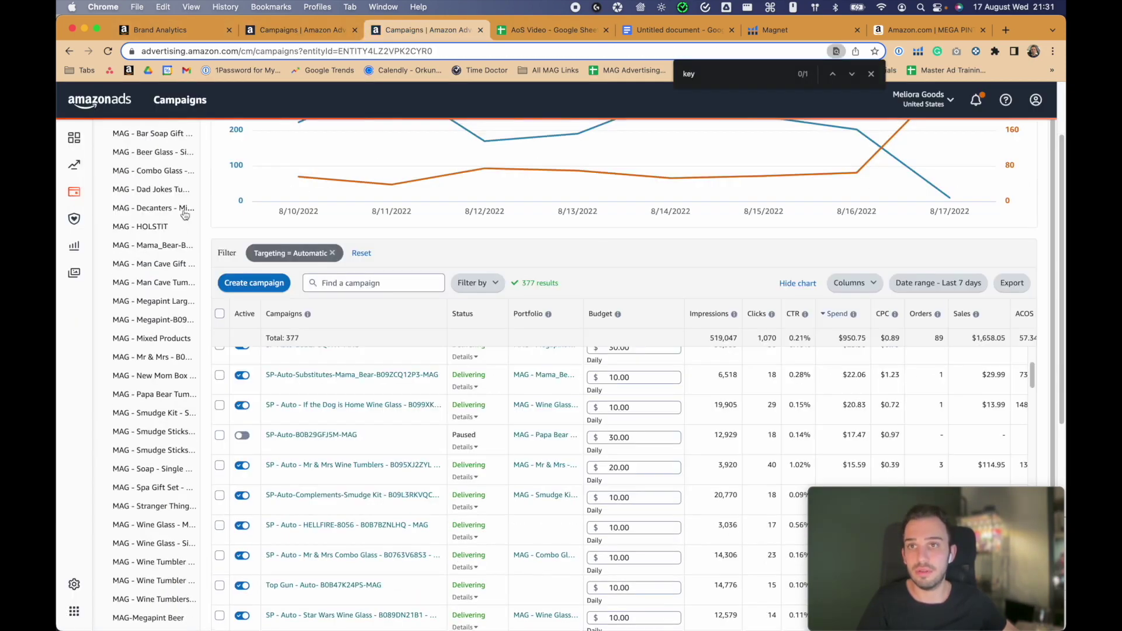
click(74, 191)
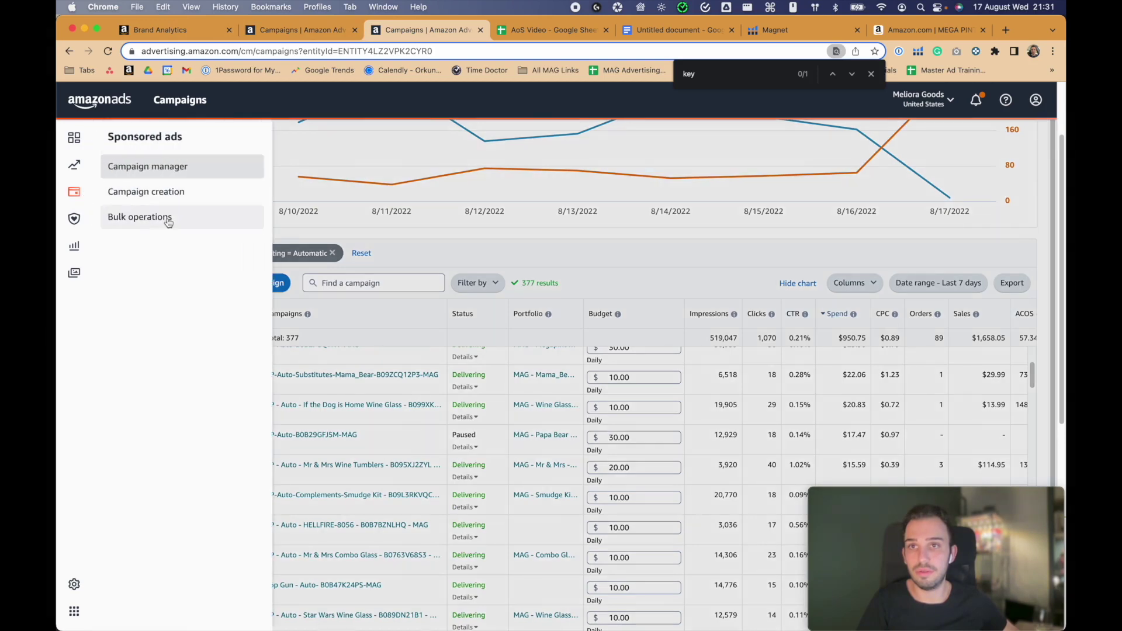
click(75, 245)
click(212, 160)
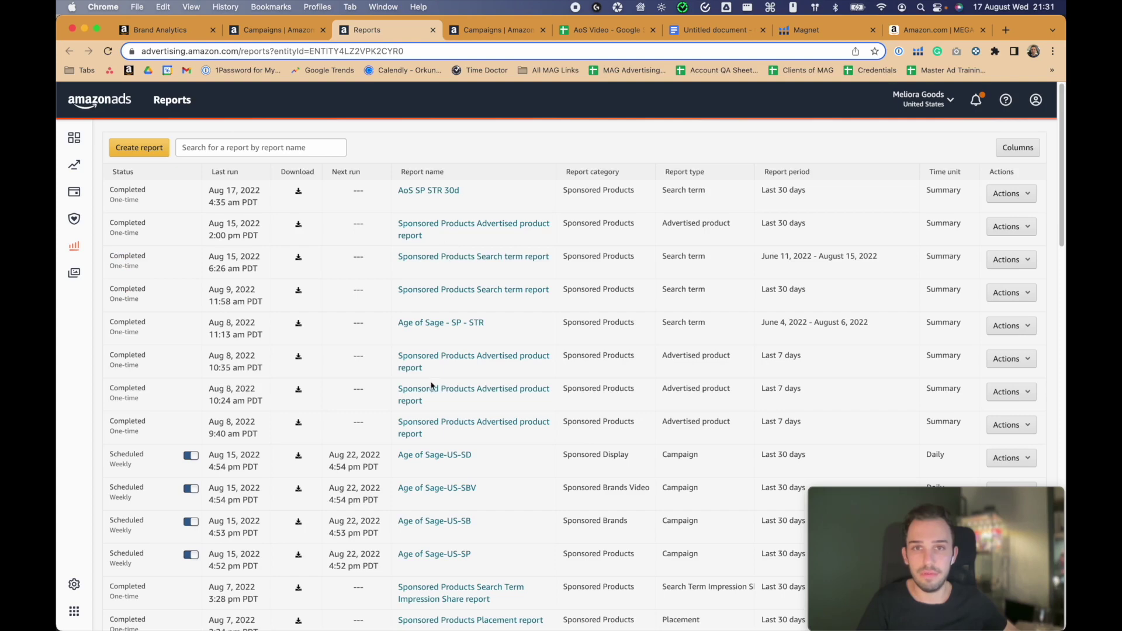
Search the reports list for "brand" to check for an existing Sponsored Brands search term report.
key(super+f)
text(brand)
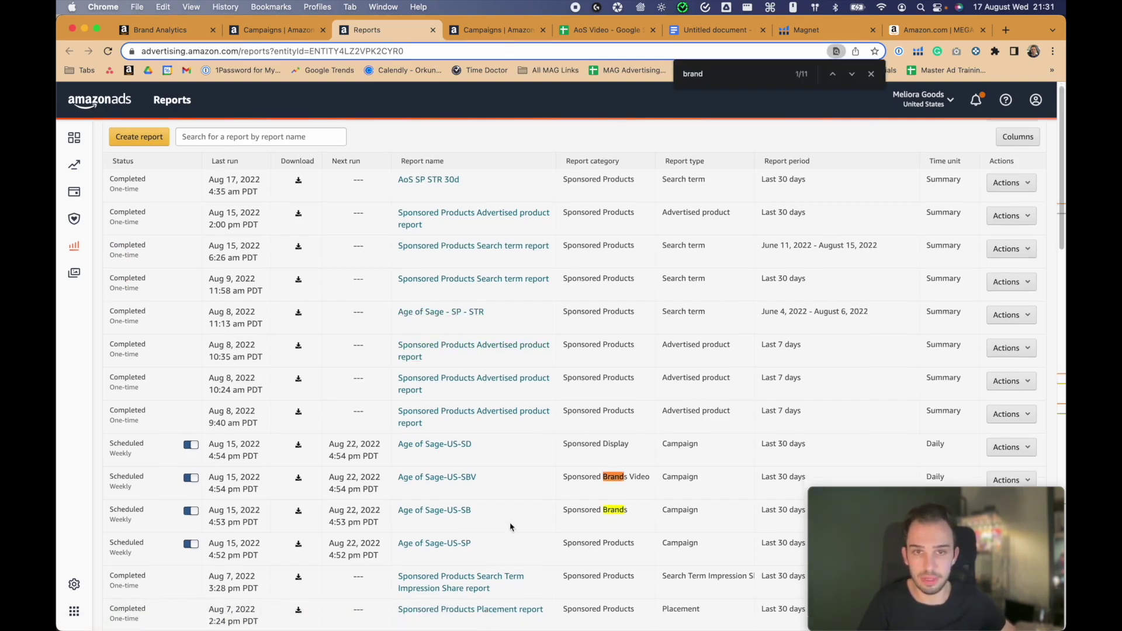
scroll(513, 526, down, 15)
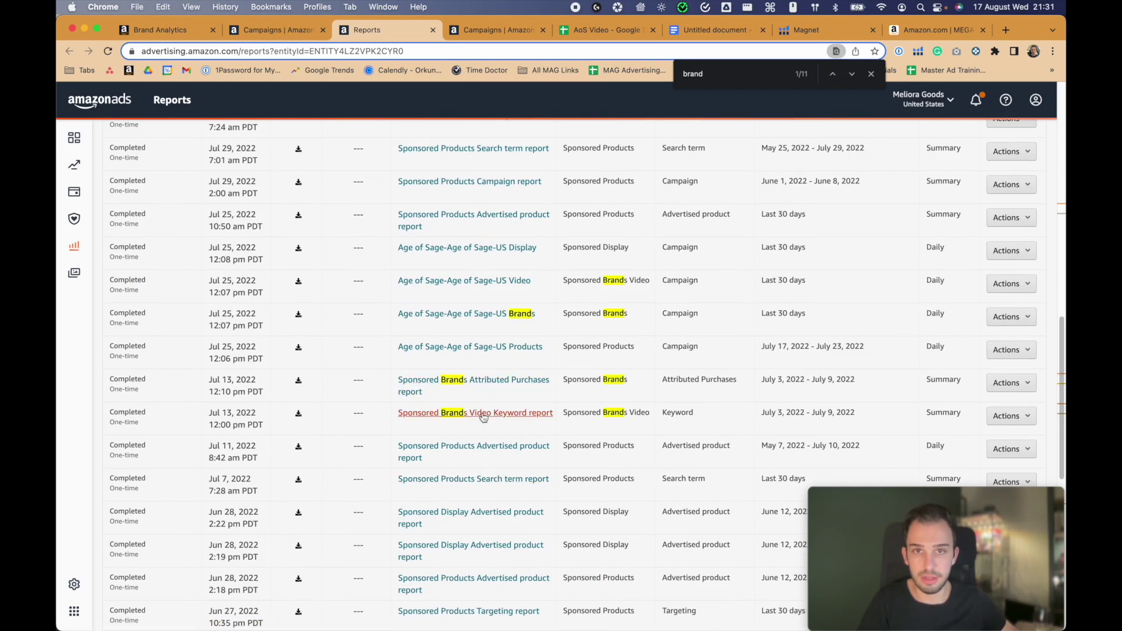
scroll(298, 215, up, 15)
key(Escape)
Create a new report with the category Sponsored Brands and the report type Search term.
click(139, 147)
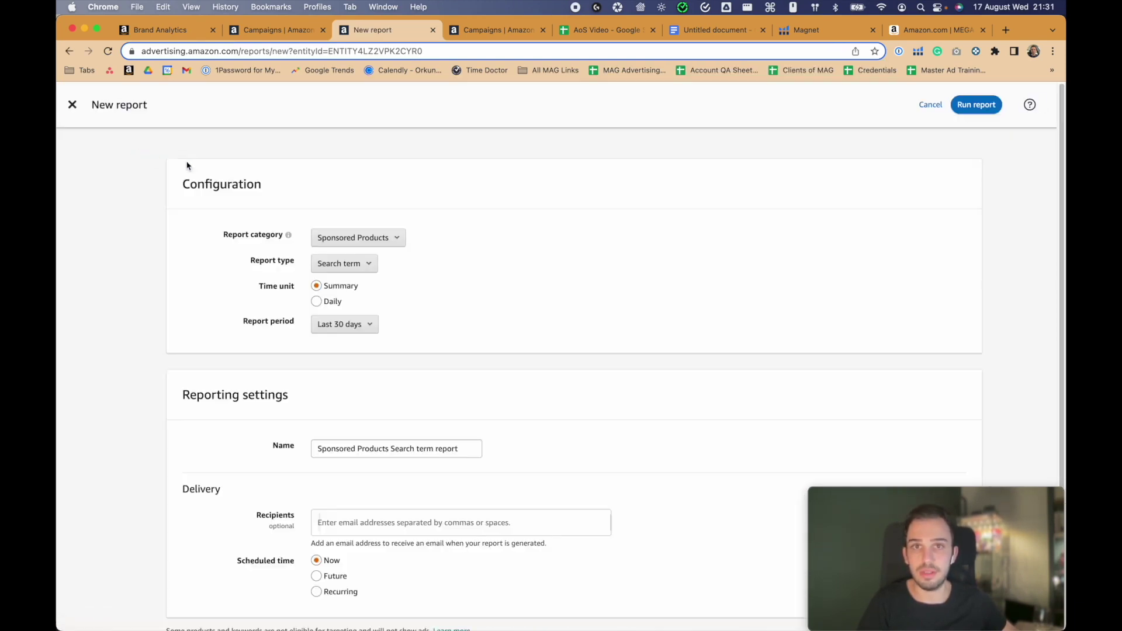
click(374, 238)
click(351, 253)
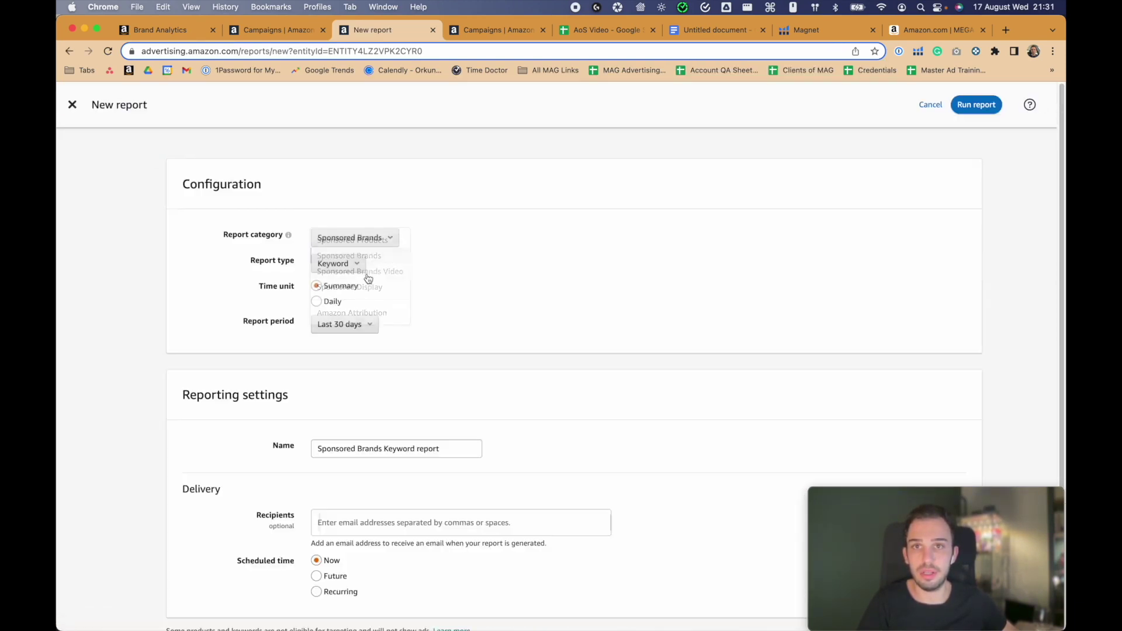
click(353, 264)
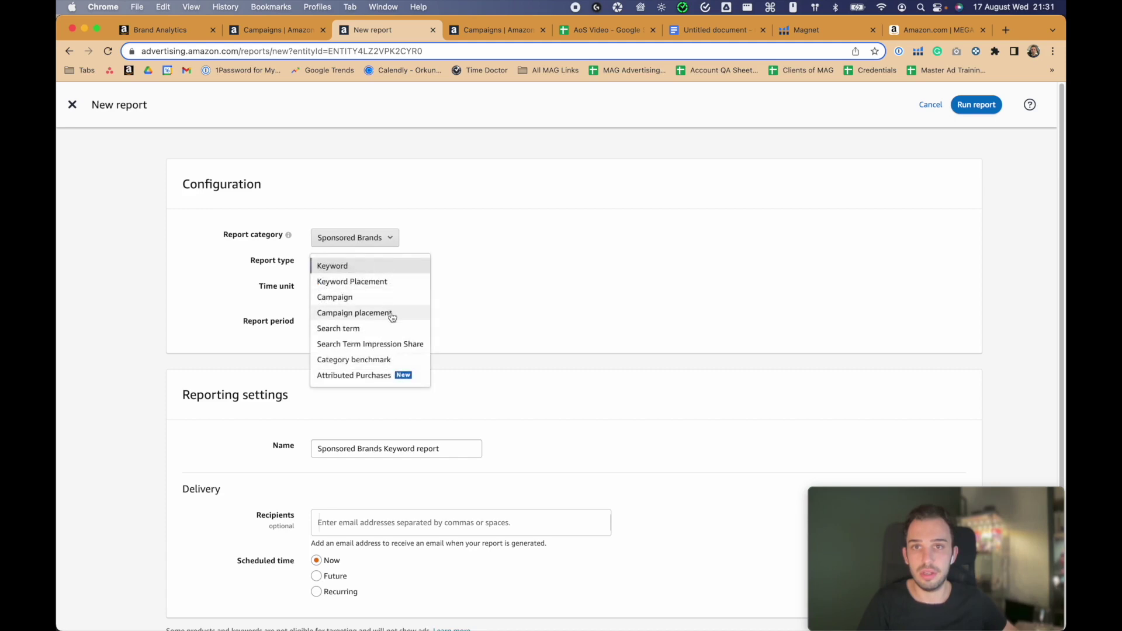
click(367, 328)
Set the report period to June 13, 2022 - August 16, 2022 and save the date range.
click(360, 325)
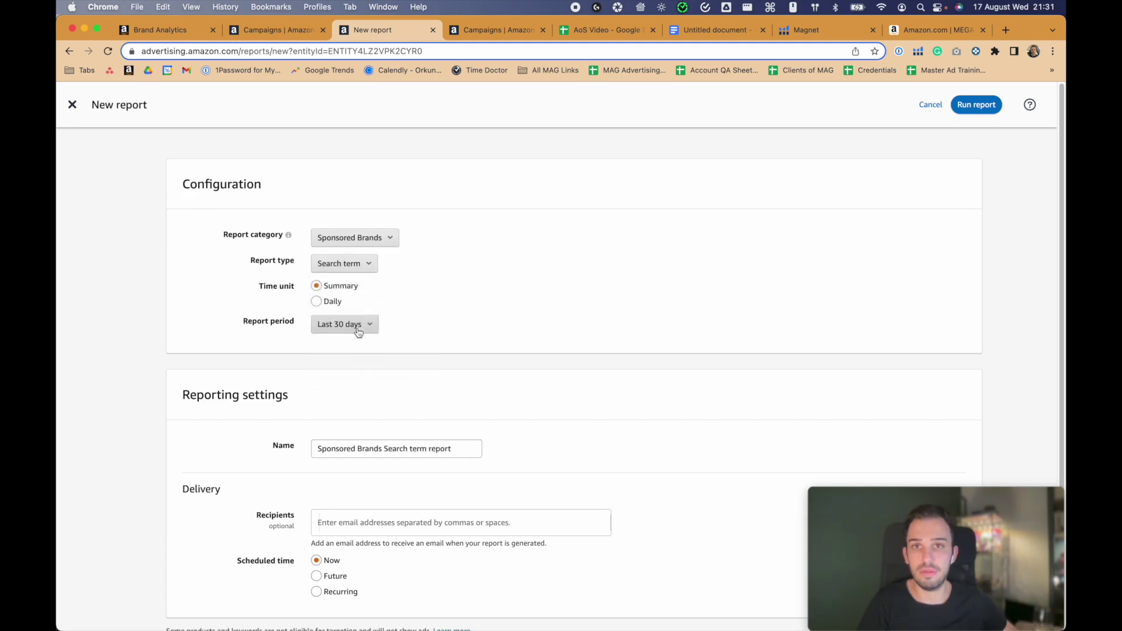
click(420, 332)
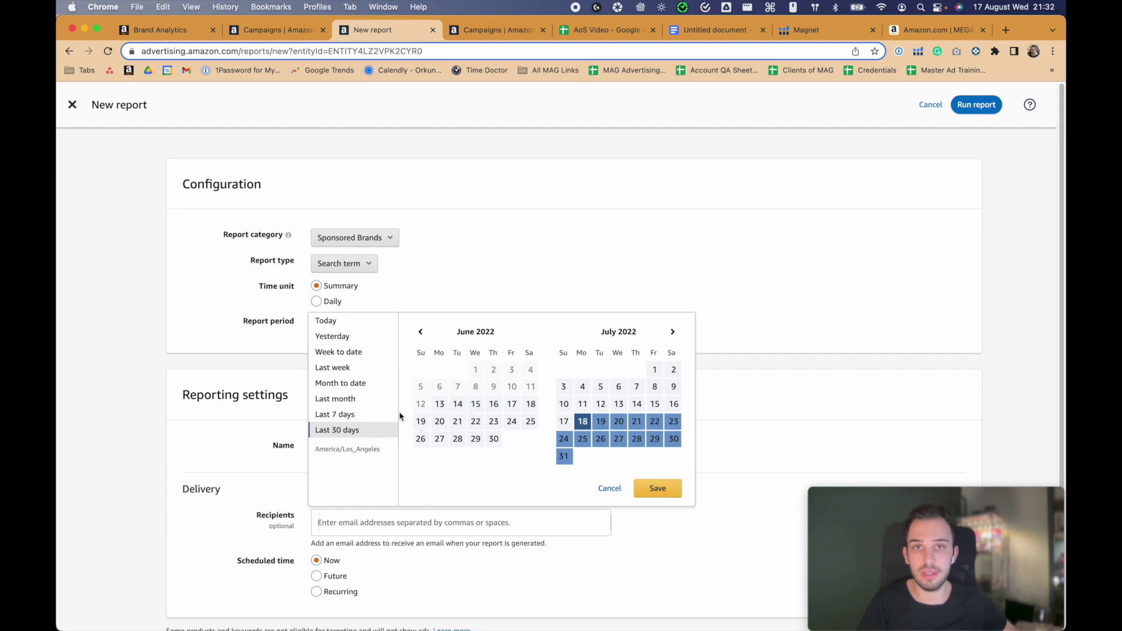
click(440, 404)
click(672, 331)
click(601, 404)
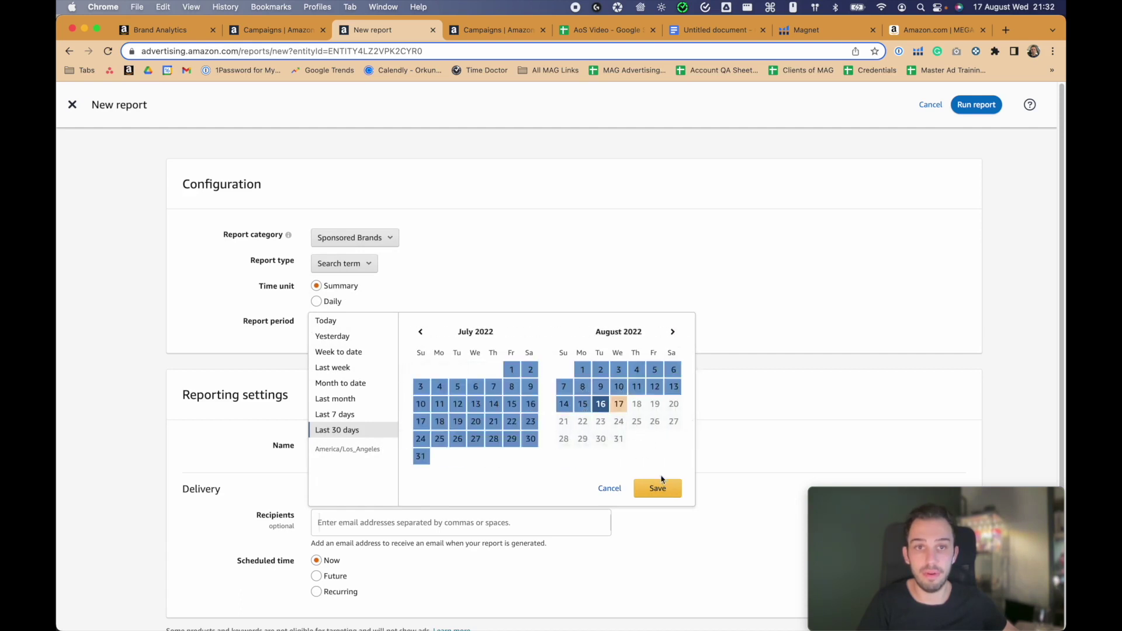
click(658, 489)
Name the report "SB STR 65" and run it.
triple_click(345, 448)
text(S)
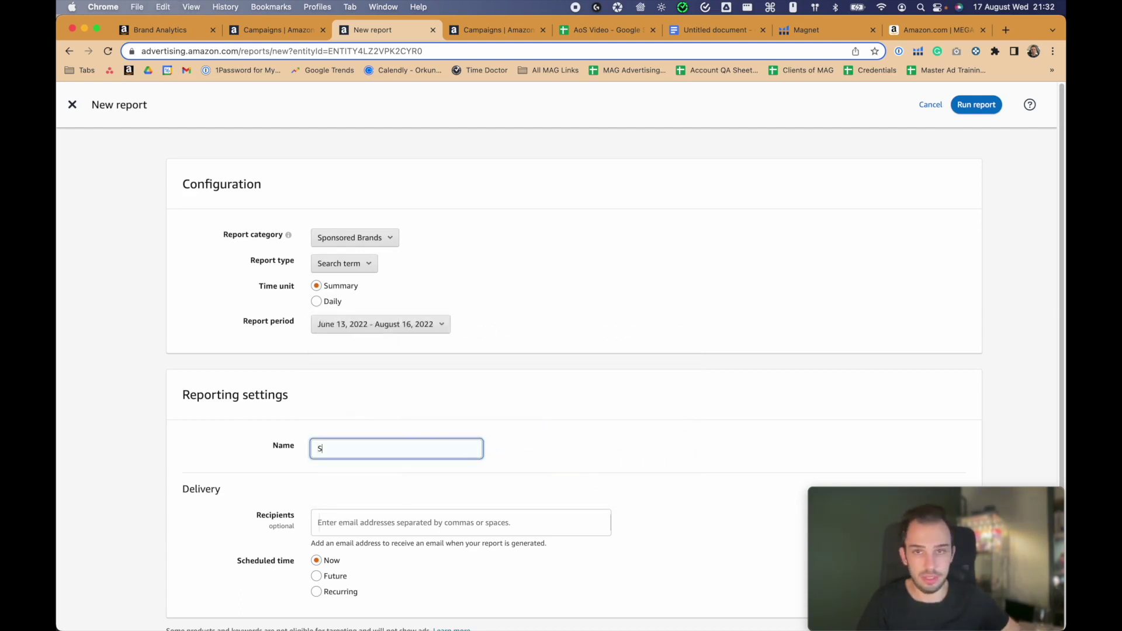
text(B STR 65)
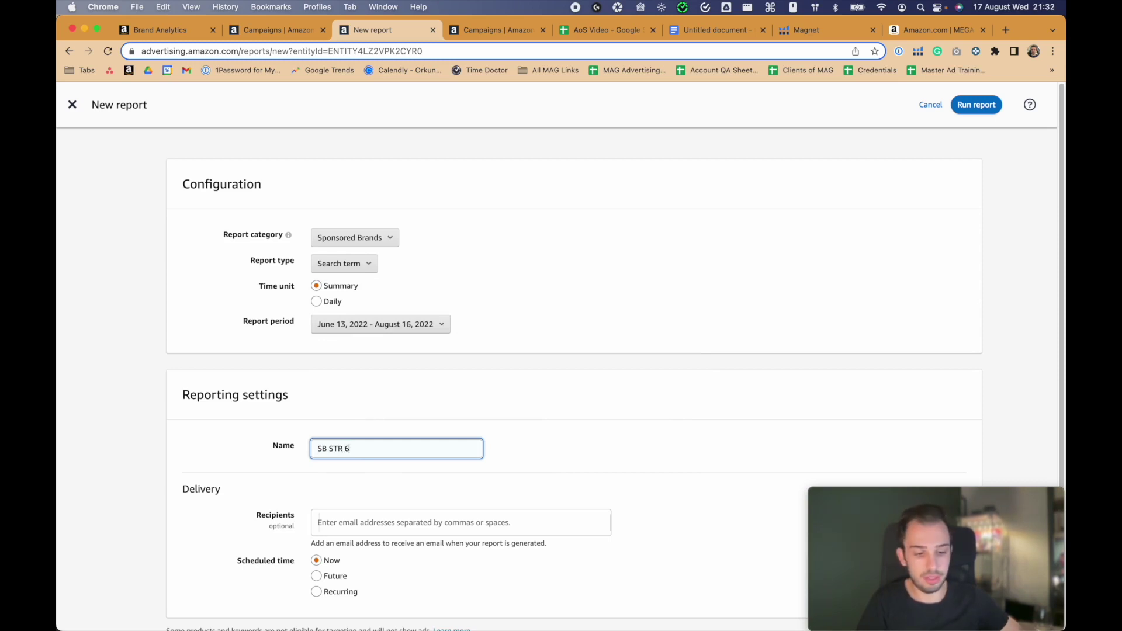
click(983, 112)
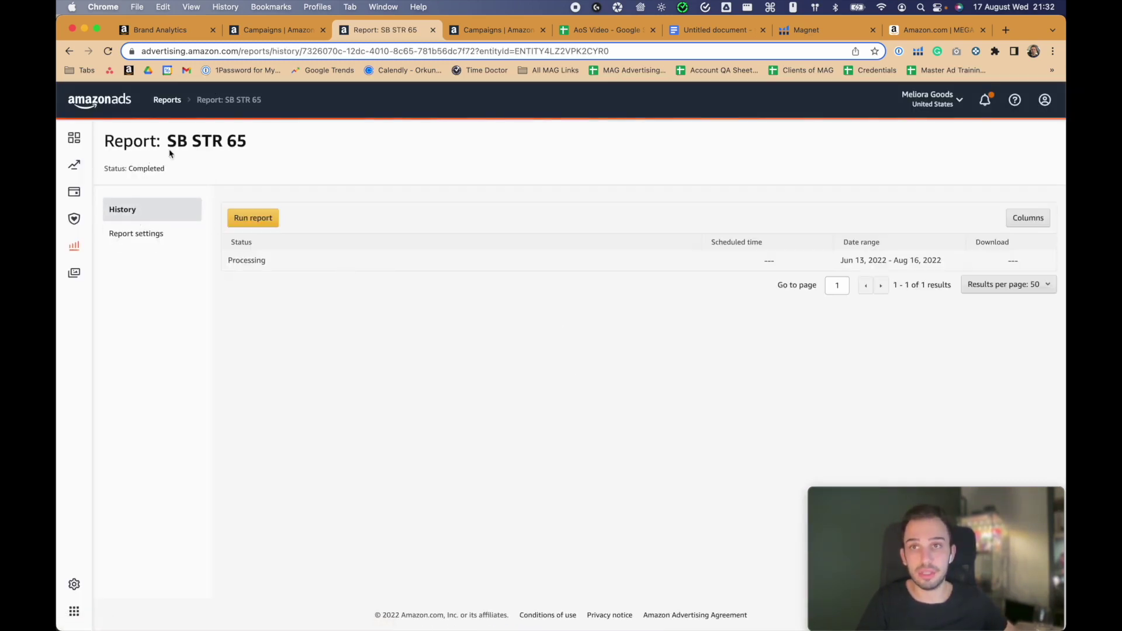
Configure a new report with the category Sponsored Brands Video and the report type Search term, and discard it without running.
click(166, 102)
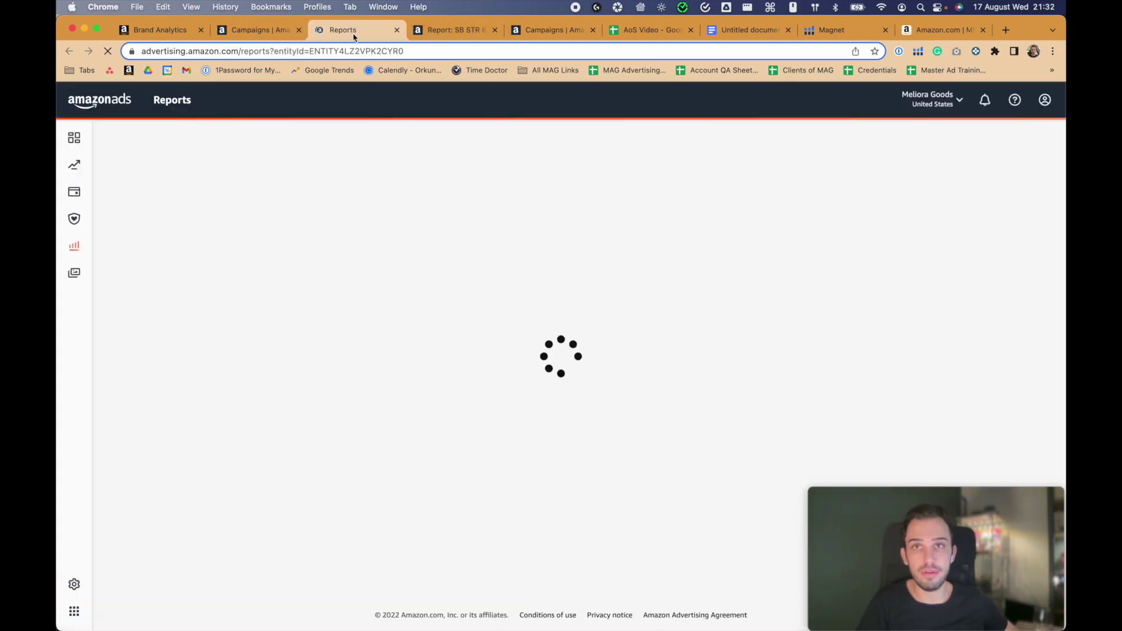
click(144, 149)
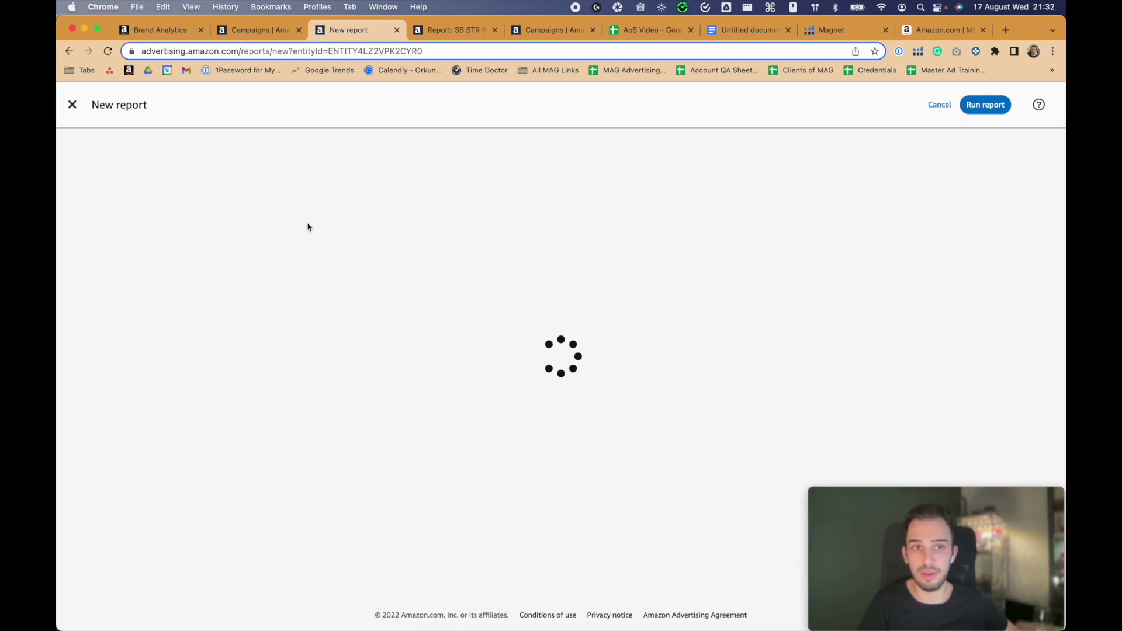
click(344, 238)
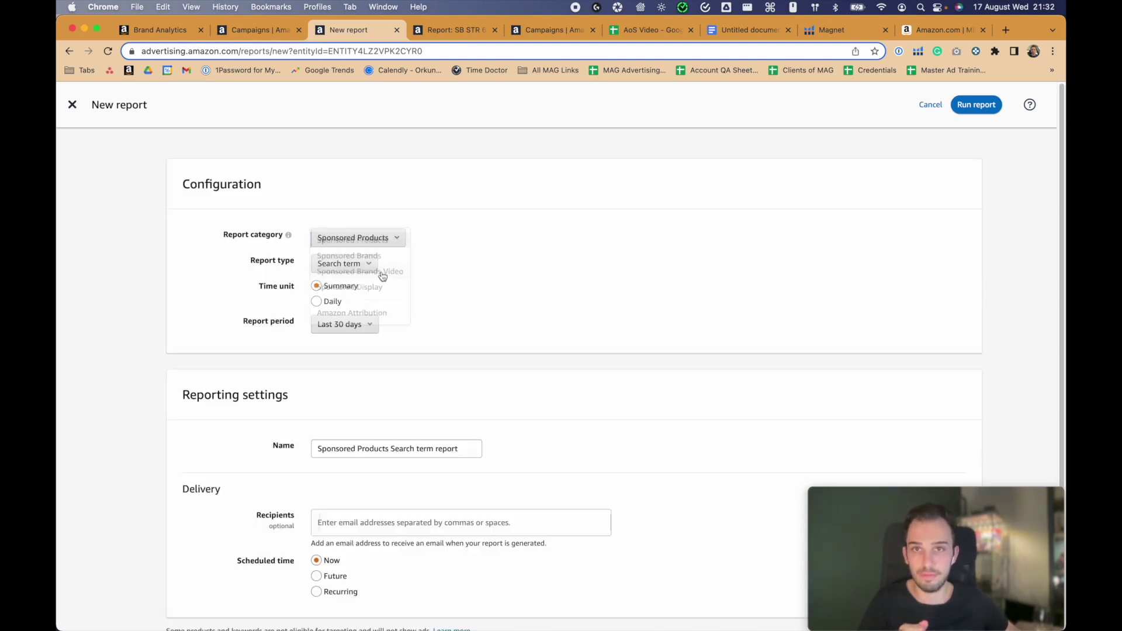
click(359, 271)
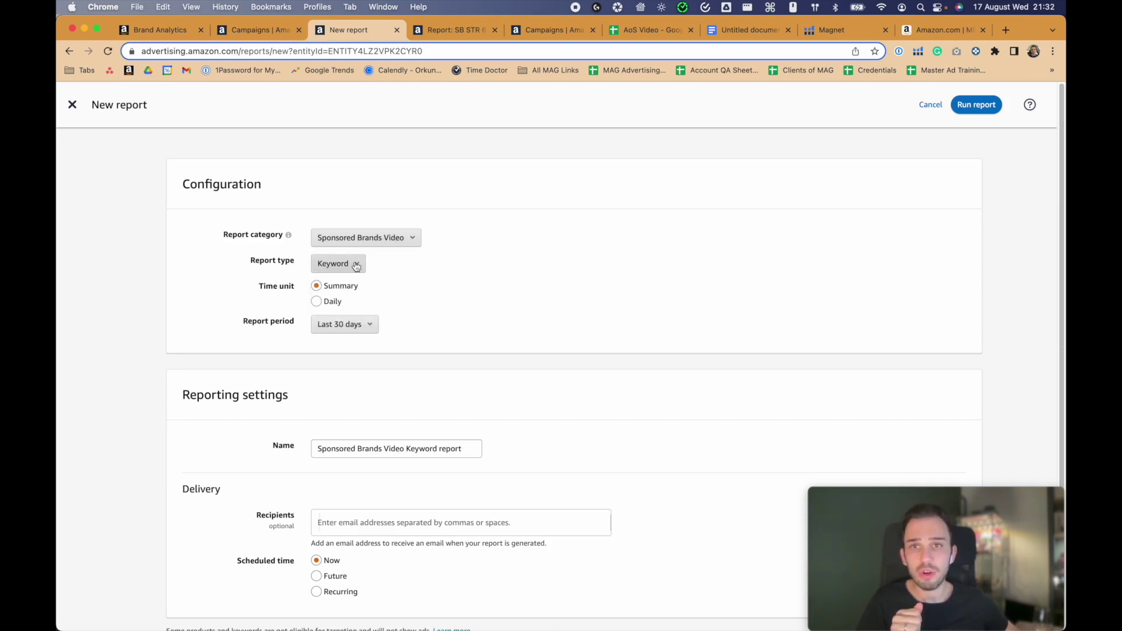
click(356, 264)
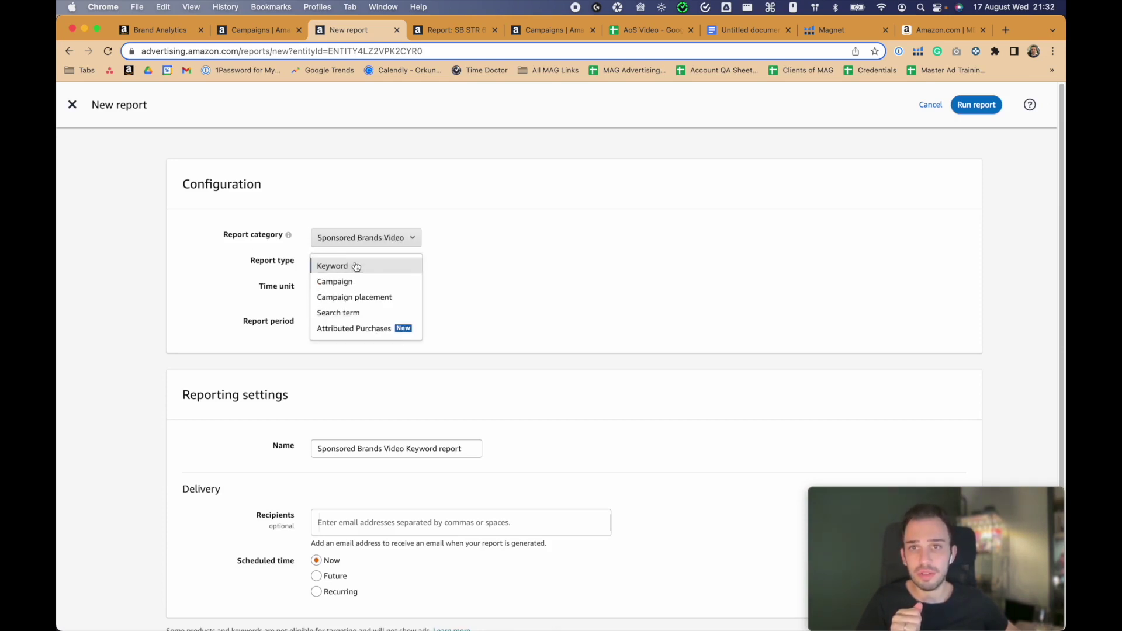
click(361, 313)
click(398, 241)
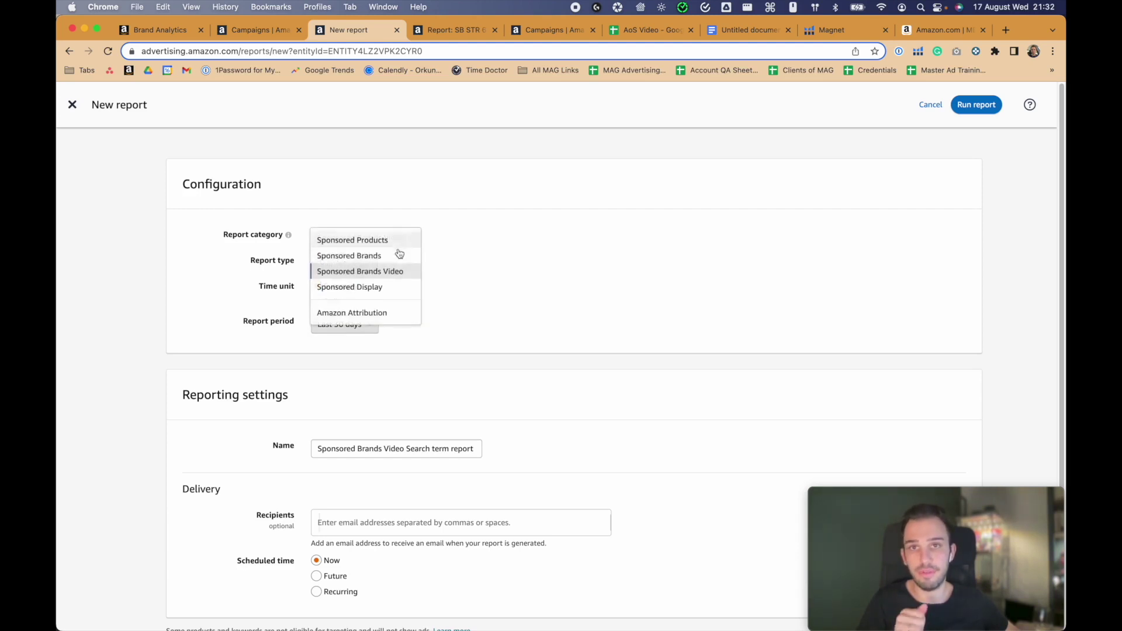
click(471, 170)
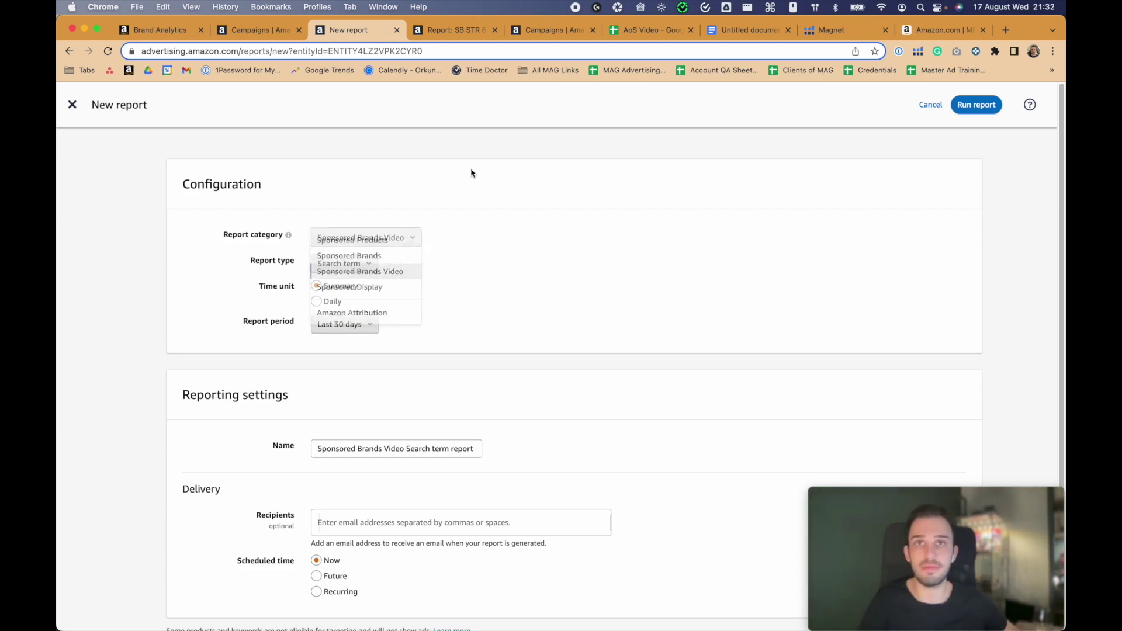
click(397, 29)
Refresh the SB STR 65 report page, download the report and open it in Excel.
key(super+r)
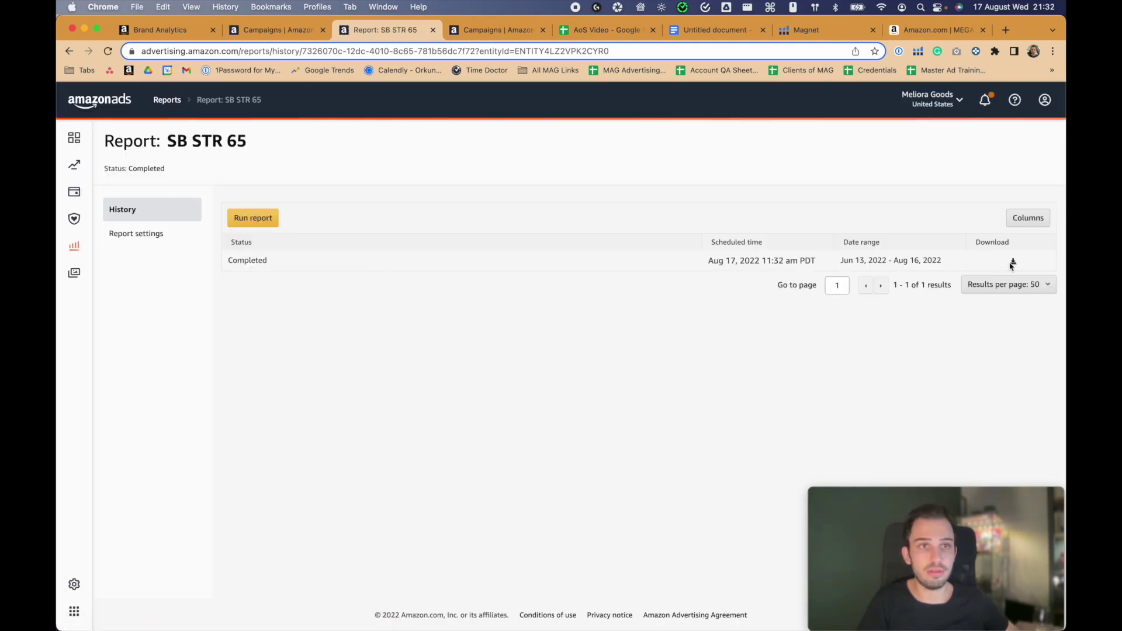
click(1013, 262)
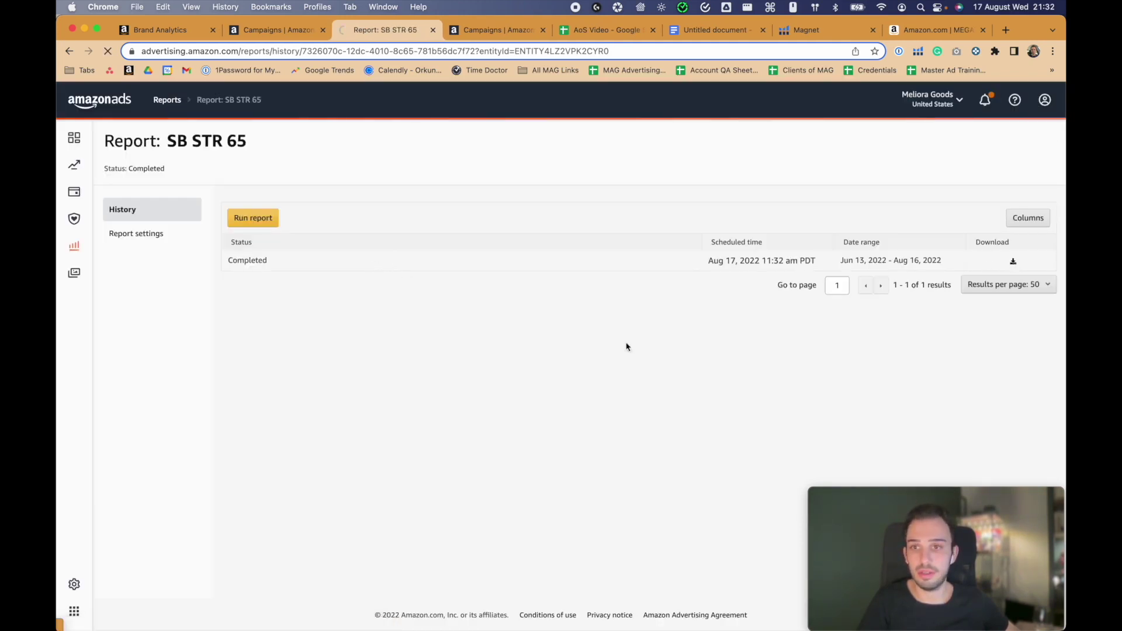
key(super+Tab)
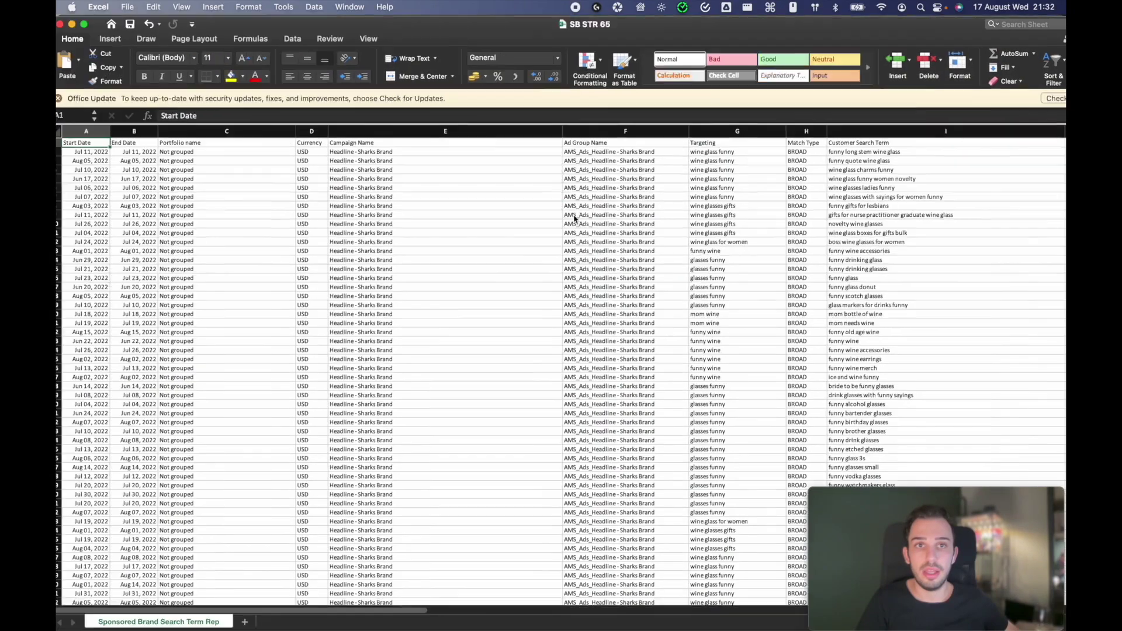
Copy all customer search terms from the SB STR 65 report, without the column header.
click(482, 191)
scroll(600, 245, right, 10)
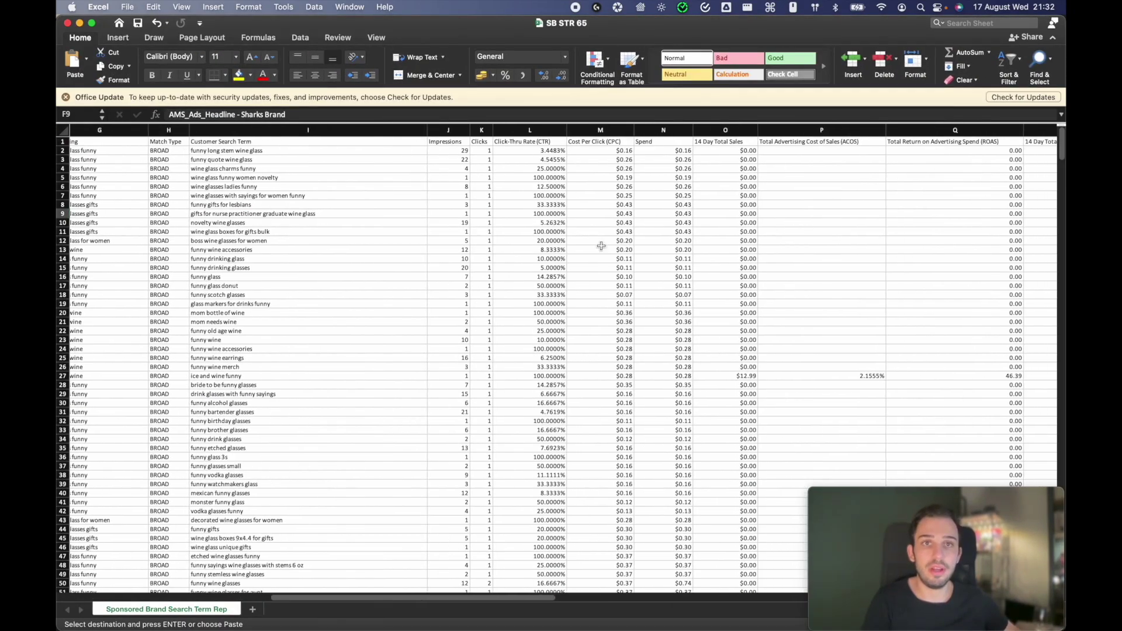
shift+click(601, 248)
click(252, 153)
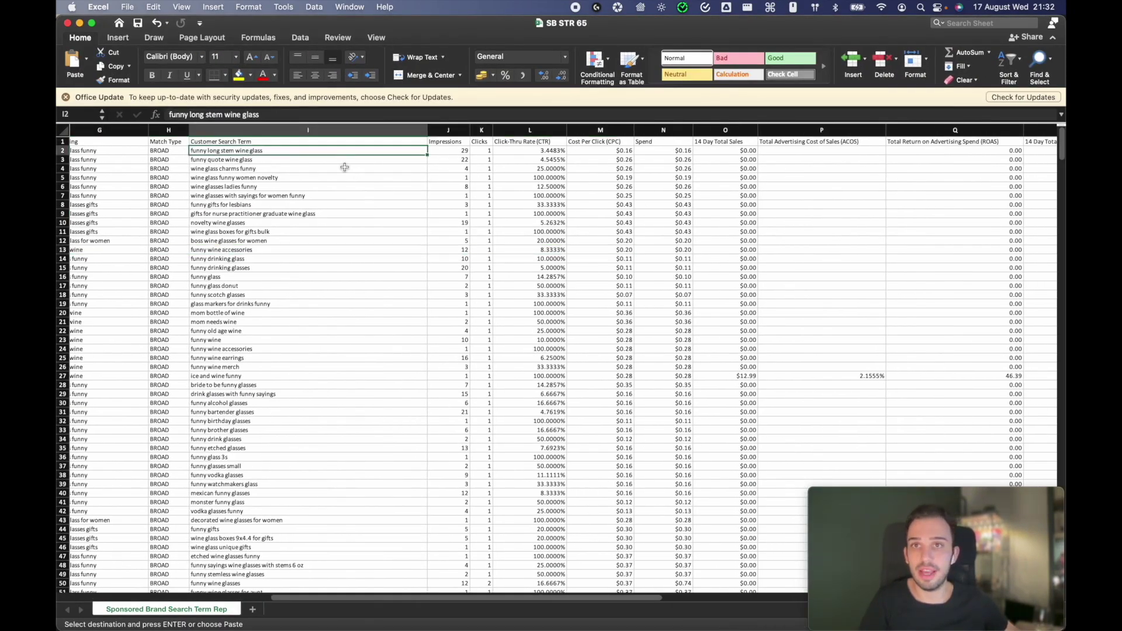
key(super+shift+Down)
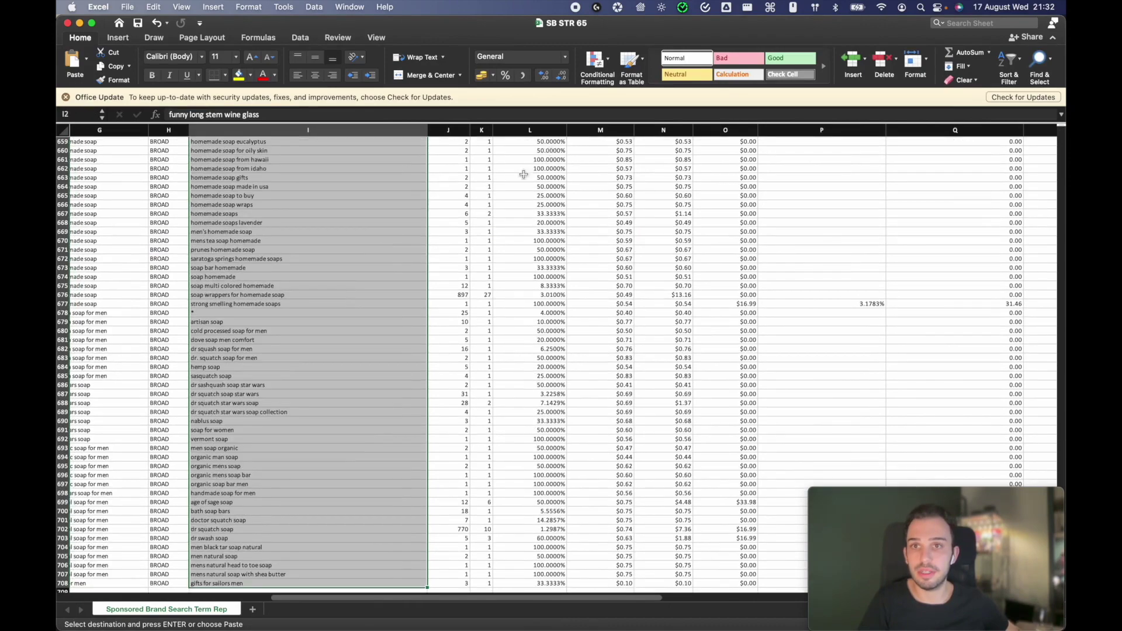
scroll(445, 250, up, 20)
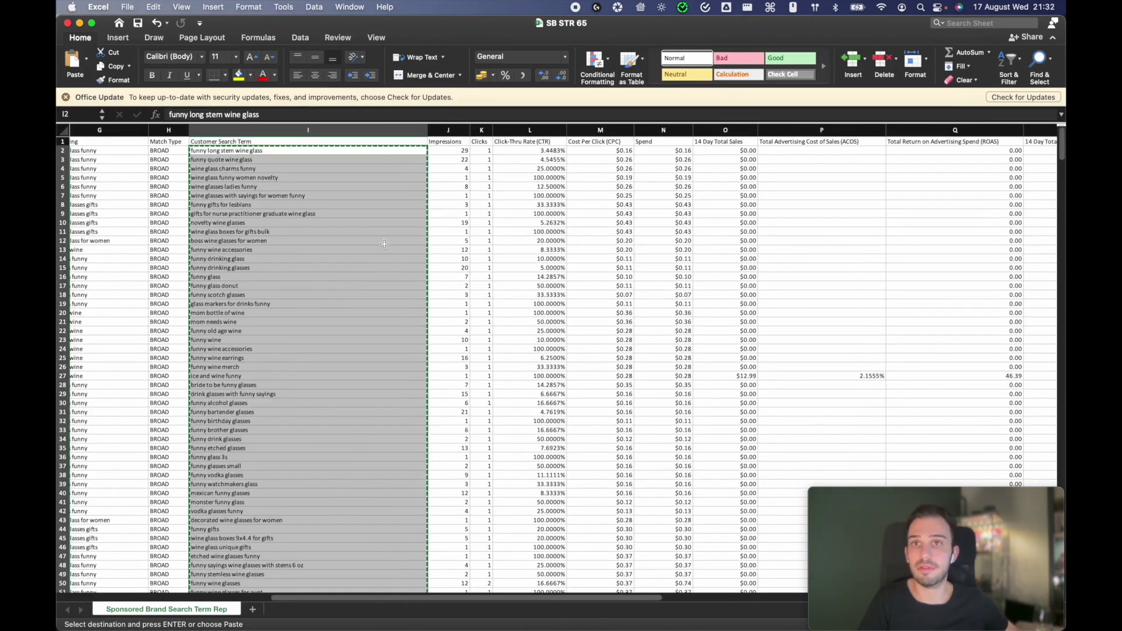
scroll(409, 245, left, 3)
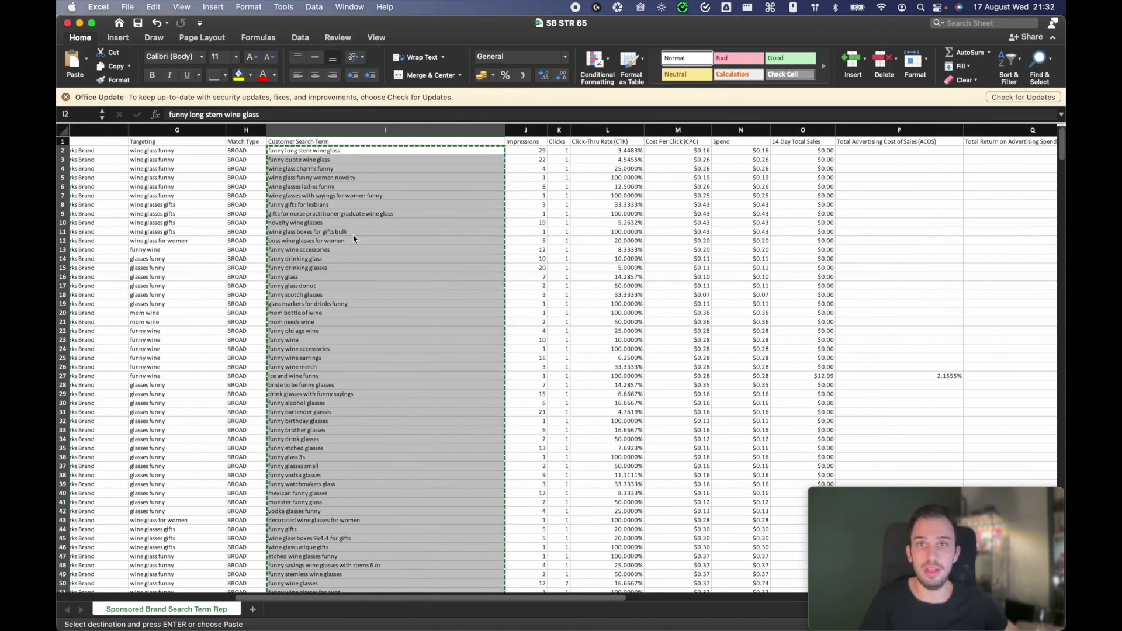
In the AoS Video sheet SP vs SB, head column B "SB Search Terms", paste the copied terms below it and widen the column.
key(ctrl+Up)
click(256, 239)
click(602, 30)
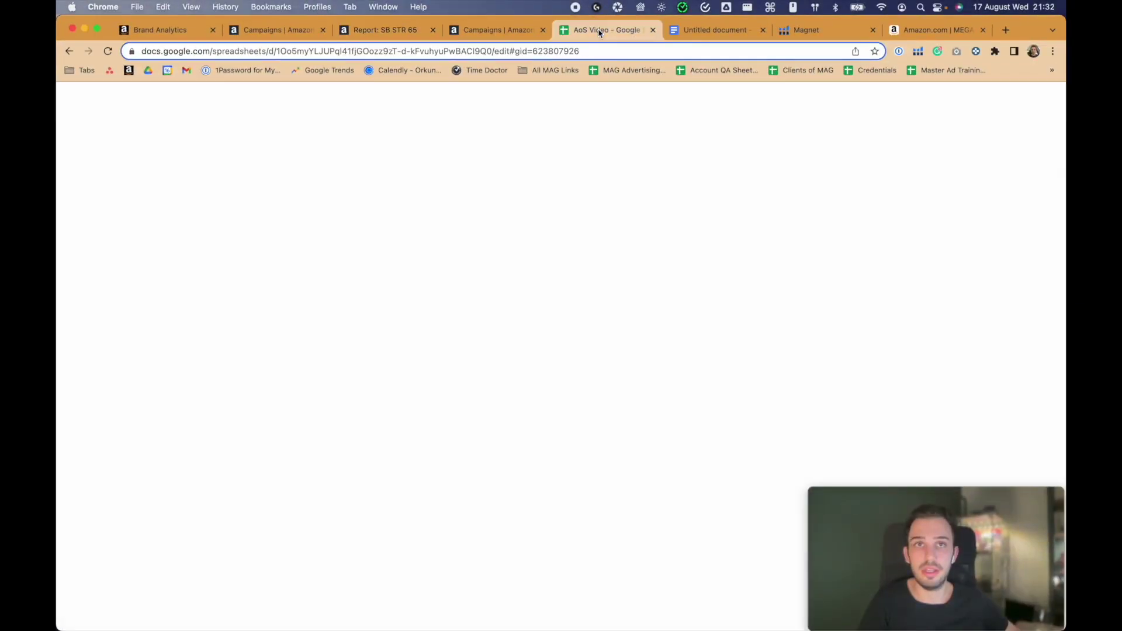
click(272, 181)
text(SB )
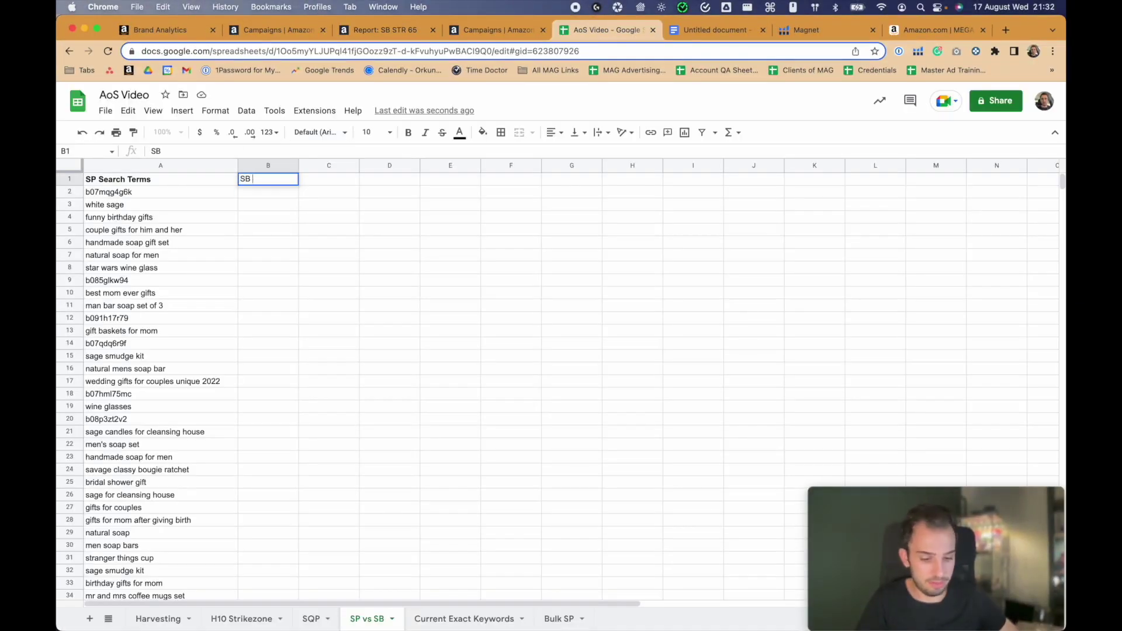
text(Search Terms)
key(Return)
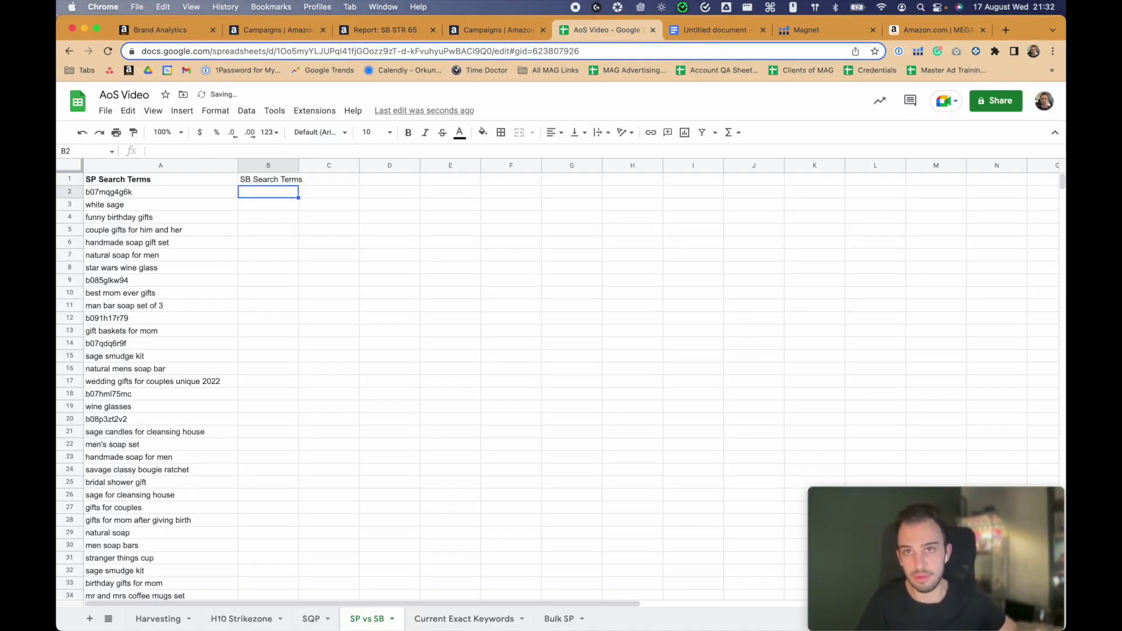
key(super+v)
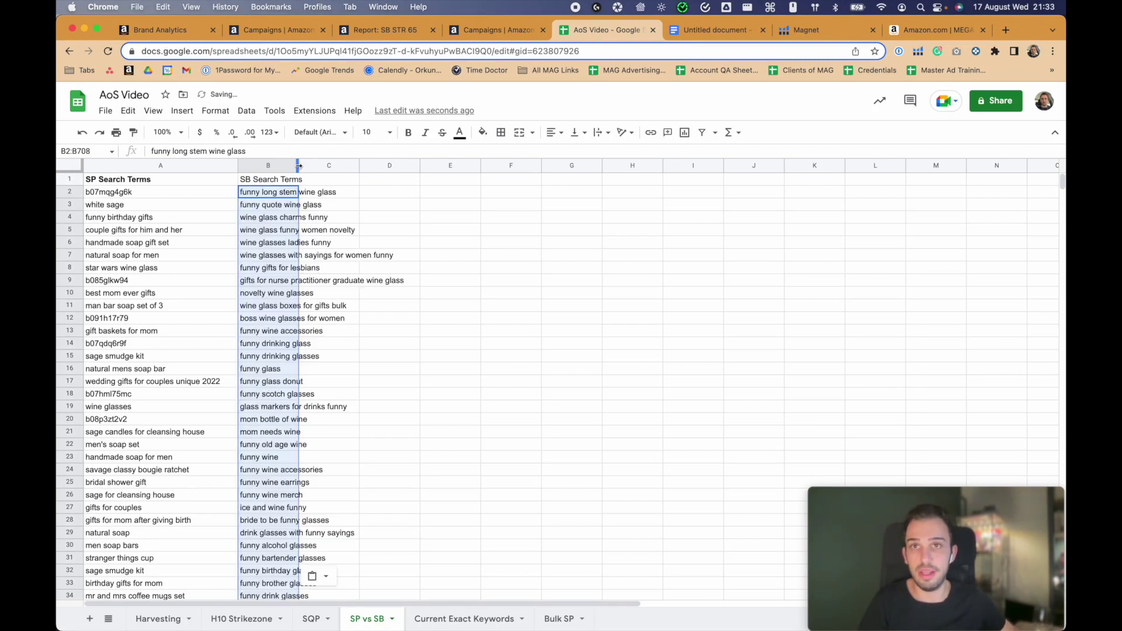
drag(299, 166, 501, 166)
click(292, 255)
Insert an empty column between the SP Search Terms and SB Search Terms columns and narrow it.
drag(161, 192, 160, 559)
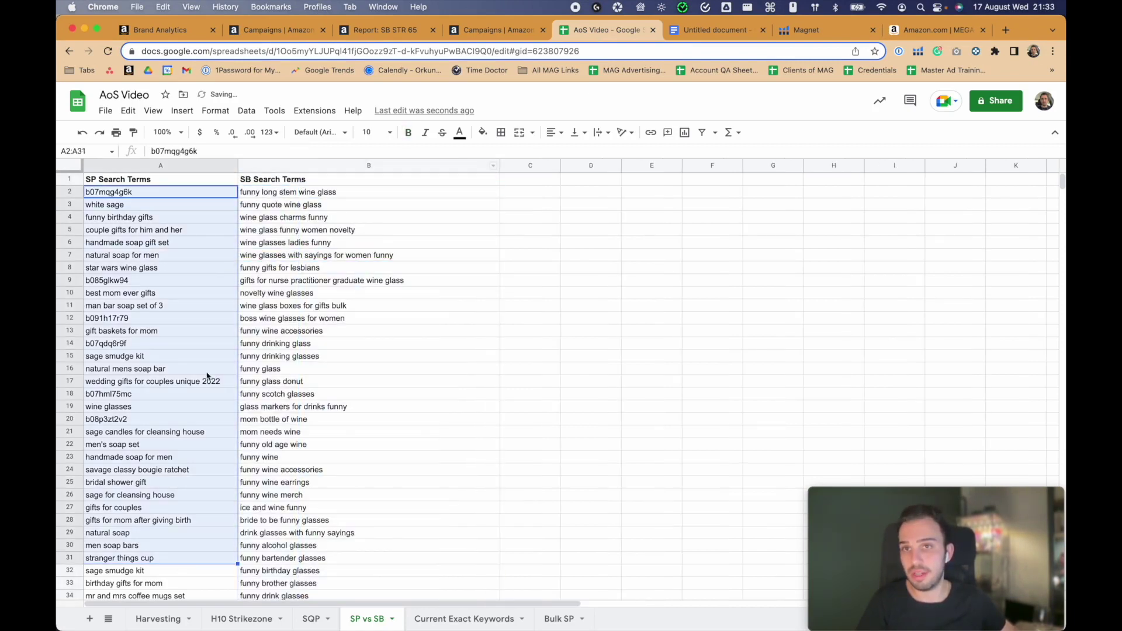
right_click(247, 168)
click(293, 270)
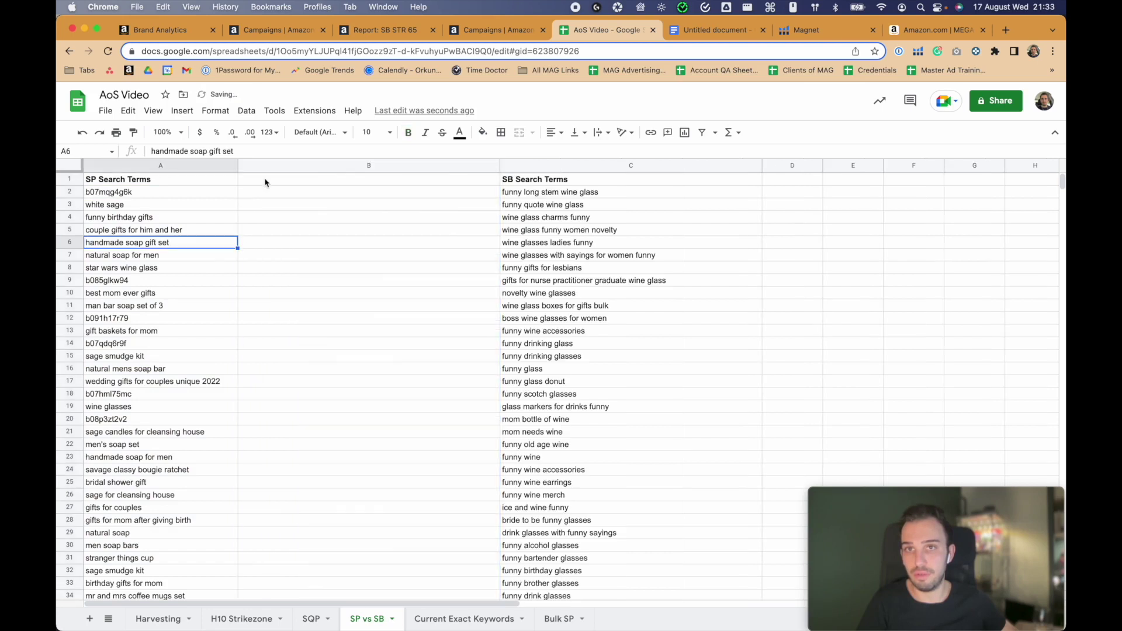
drag(500, 164, 350, 164)
click(294, 192)
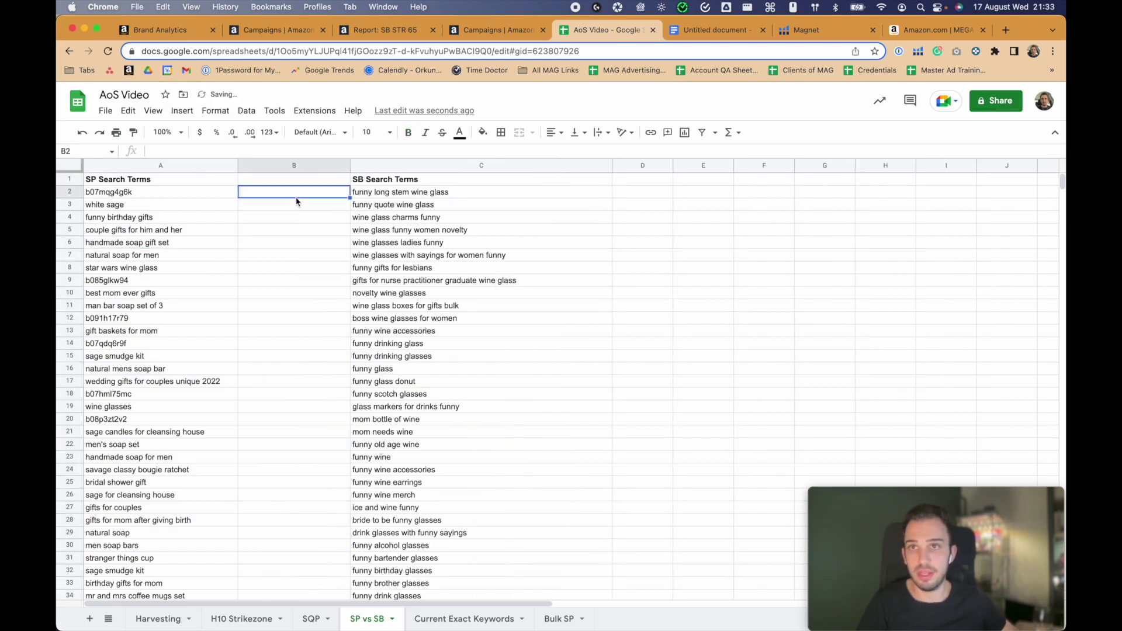
Switch to the AoS SP STR 30d workbook and copy all 7 Day Total Sales values of the filtered search terms.
key(ctrl+Up)
click(388, 409)
key(ctrl+Up)
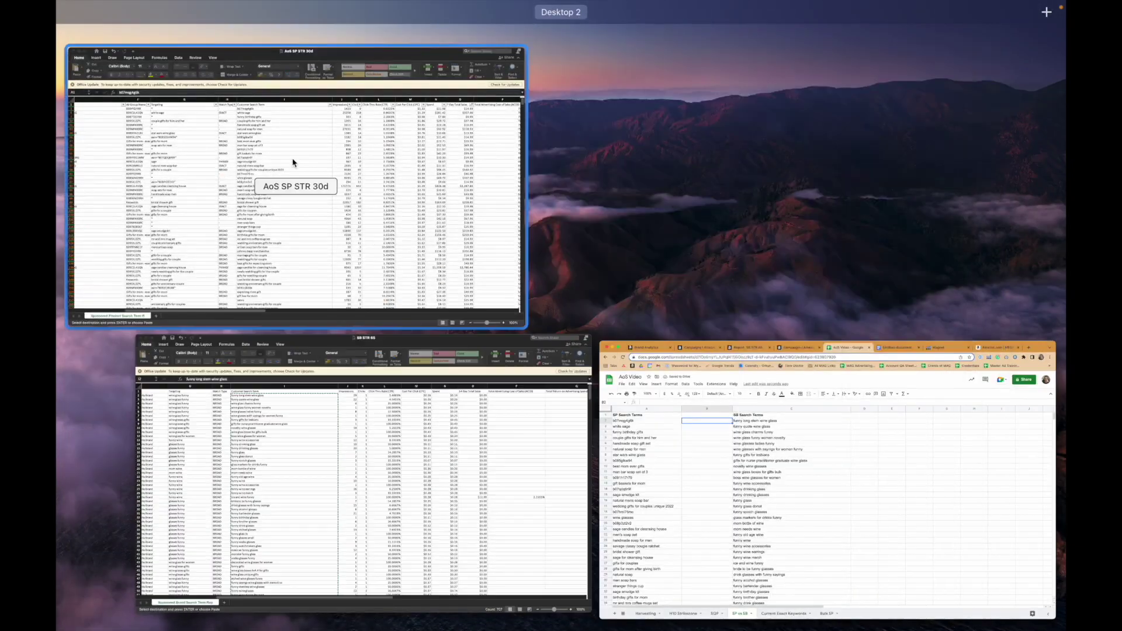
click(294, 163)
key(ctrl+space)
scroll(529, 182, right, 5)
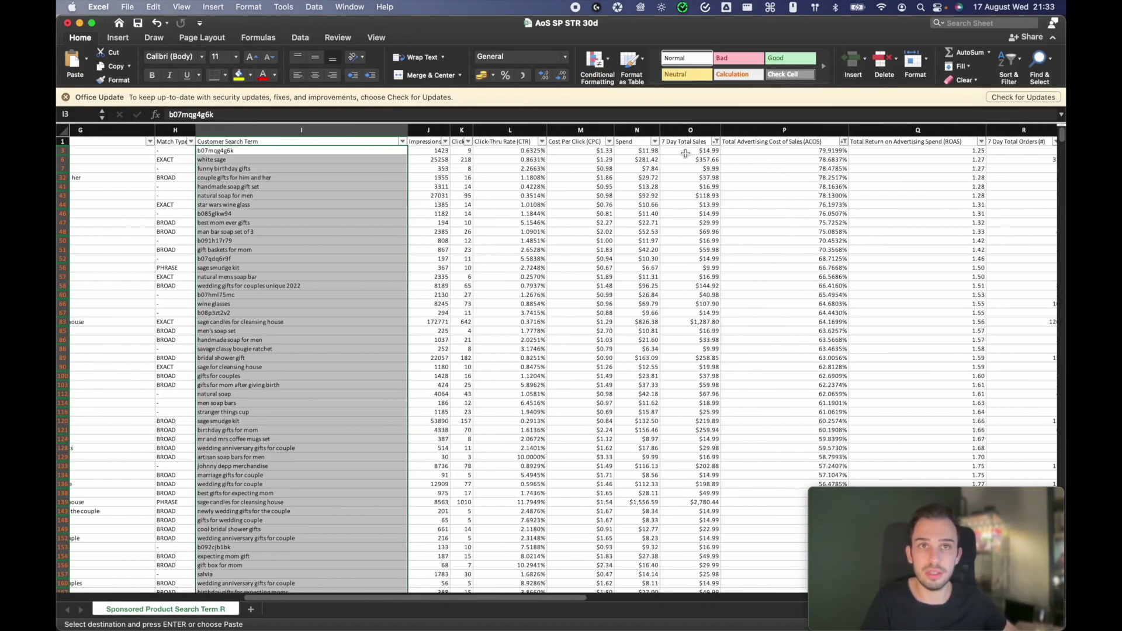
click(686, 153)
key(ctrl+space)
scroll(686, 153, down, 5)
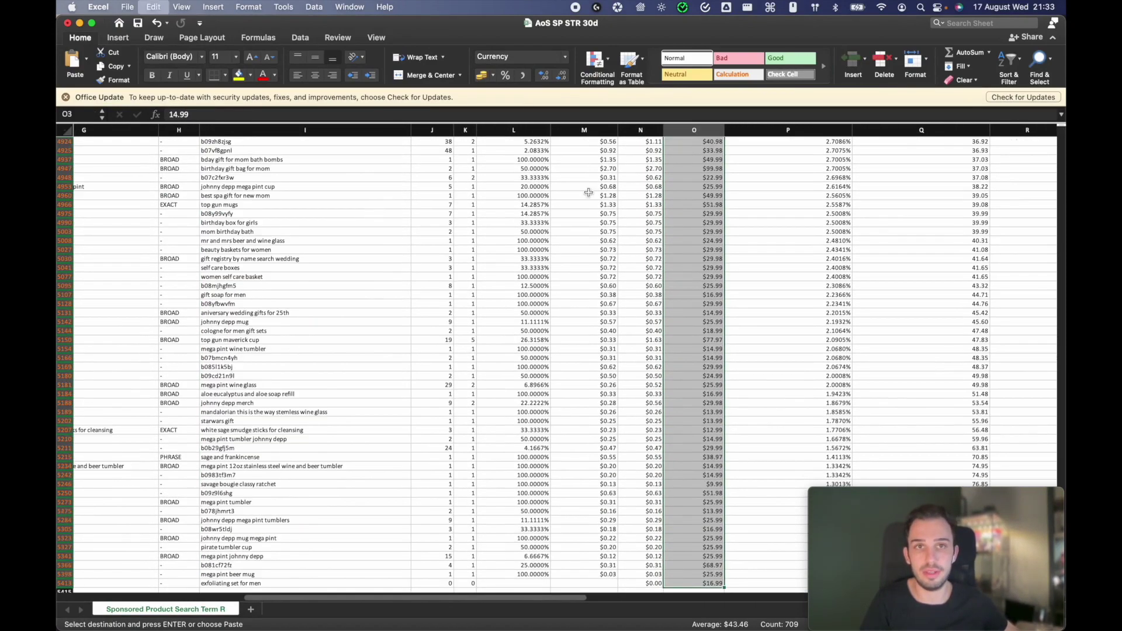
scroll(686, 153, up, 5)
Paste the sales values into column B of the SP vs SB sheet, head it "Sales" and adjust the column widths.
key(ctrl+Up)
click(327, 421)
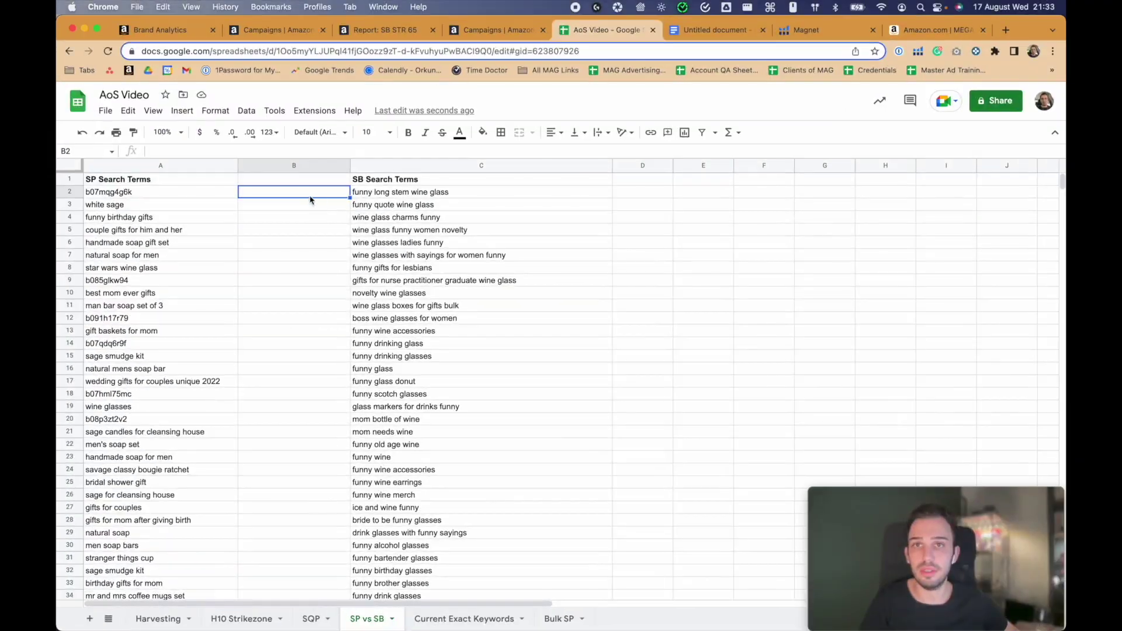
key(super+v)
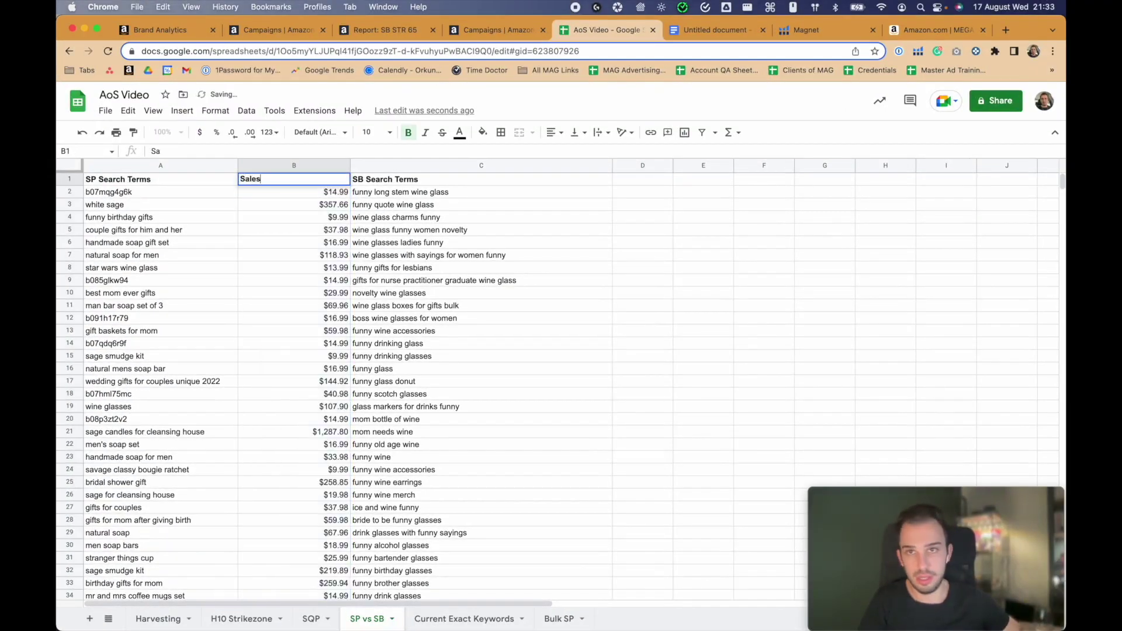
drag(350, 165, 305, 167)
click(420, 206)
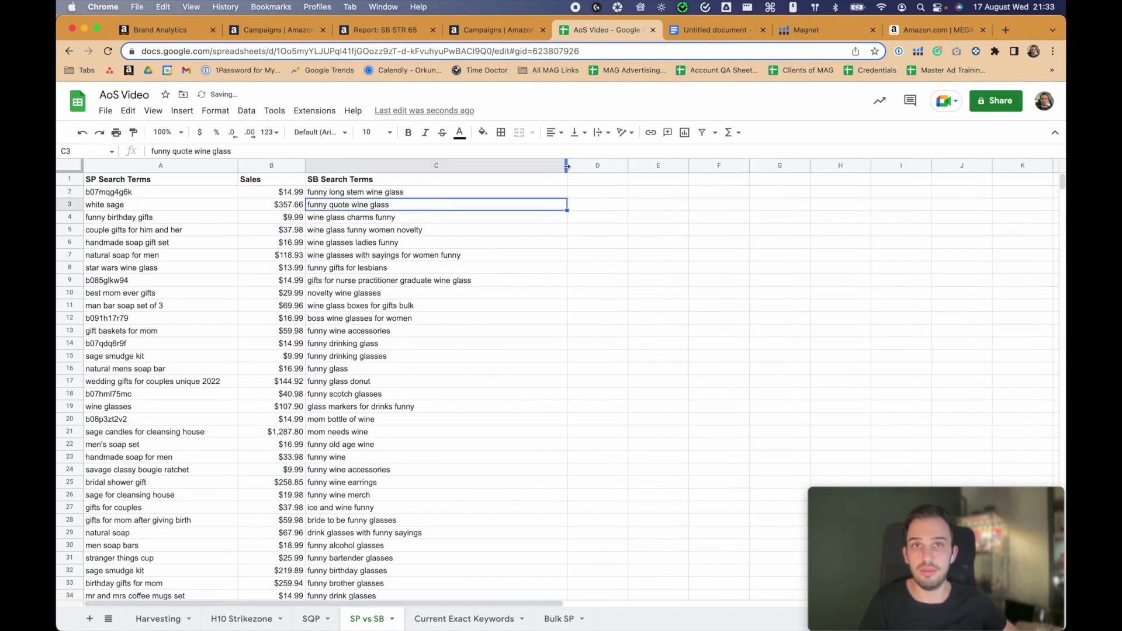
drag(565, 166, 646, 165)
click(543, 181)
click(570, 268)
Sort the SP vs SB table by Sales from highest to lowest with a filter, and remove the filter.
click(271, 229)
key(ctrl+a)
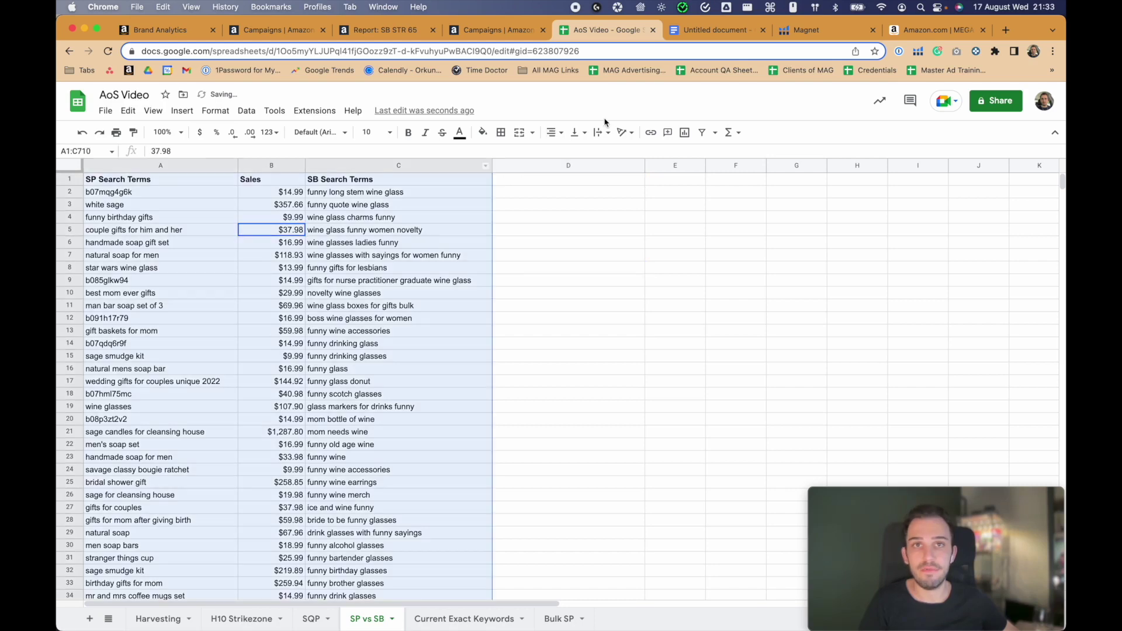
click(702, 132)
click(298, 180)
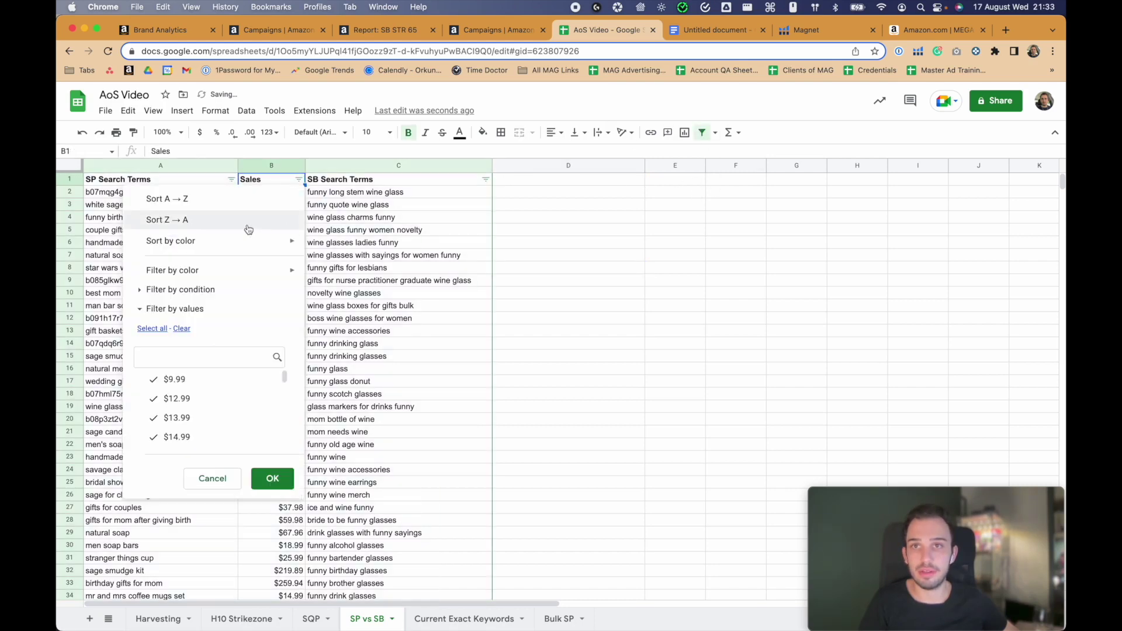
click(234, 222)
click(702, 134)
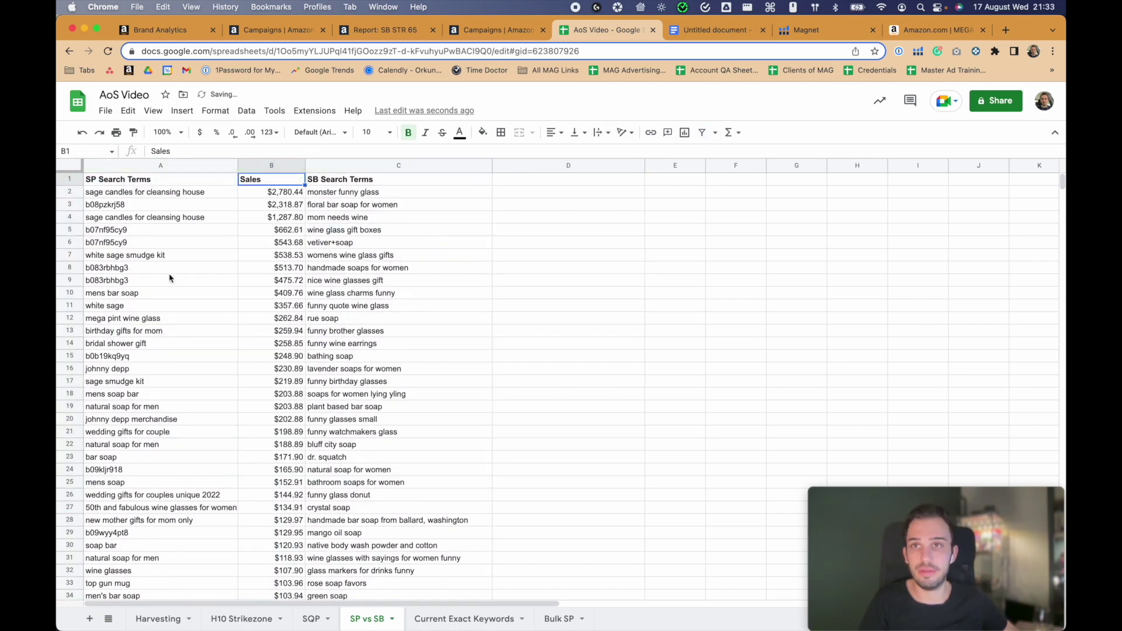
click(163, 268)
click(158, 193)
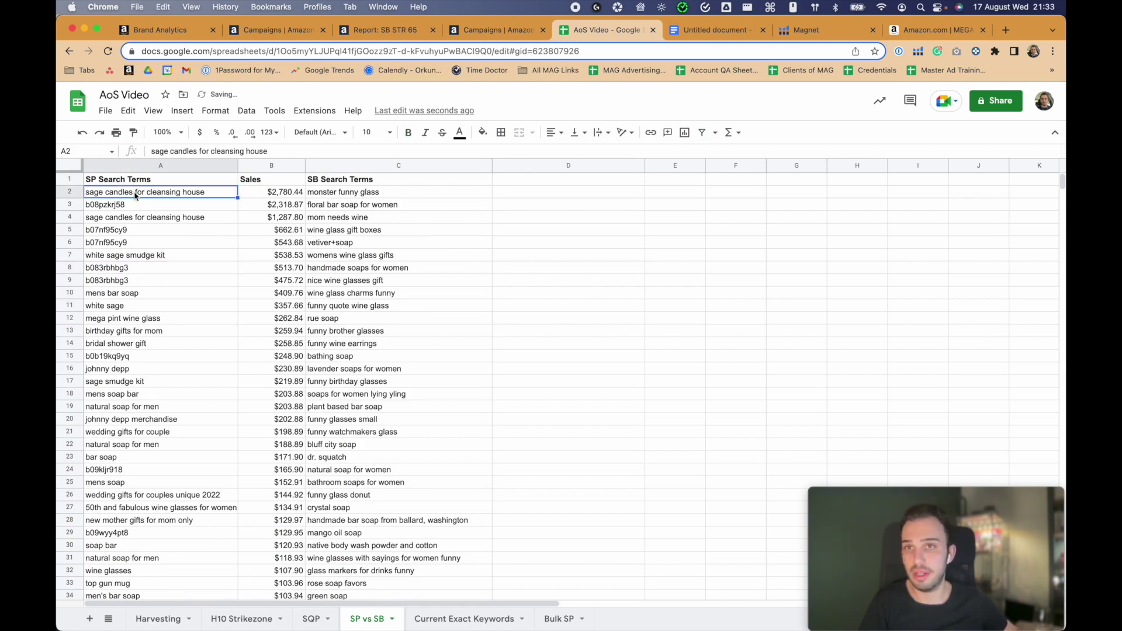
click(114, 209)
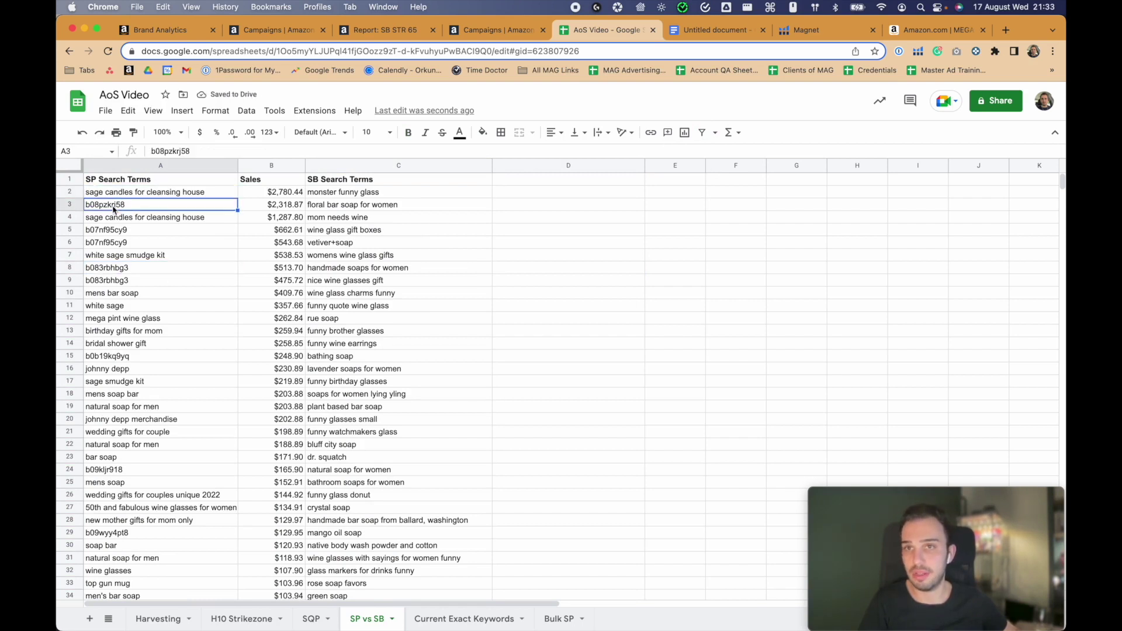
Copy the "Targeted in Exact?" header and its first formula, cells C1:C2, from the H10 Strikezone sheet.
click(504, 182)
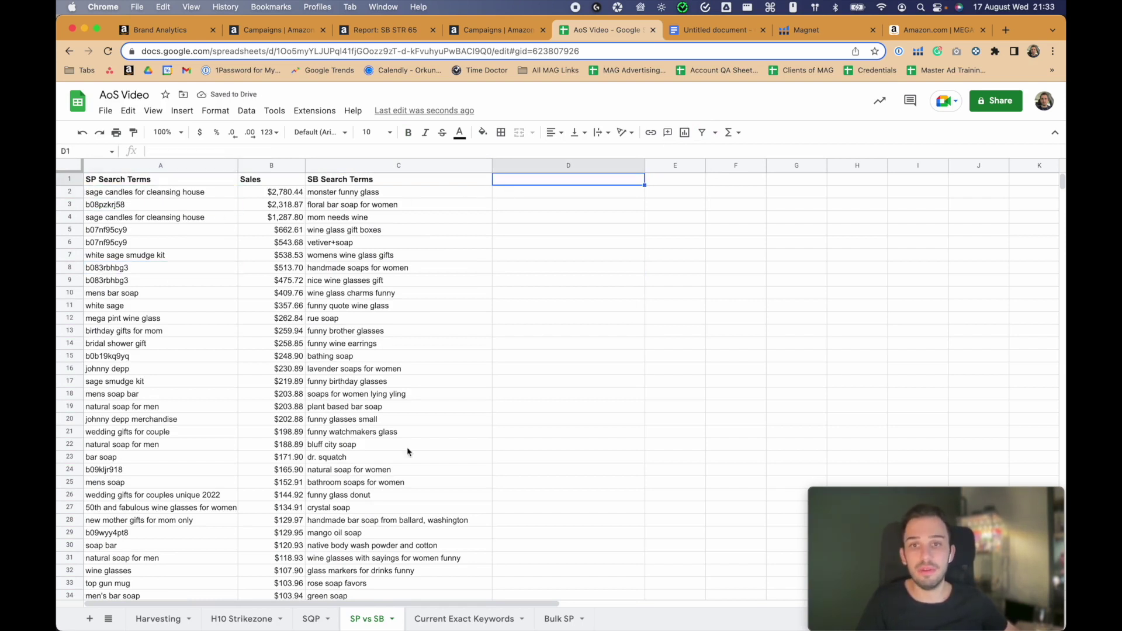
click(239, 620)
click(397, 181)
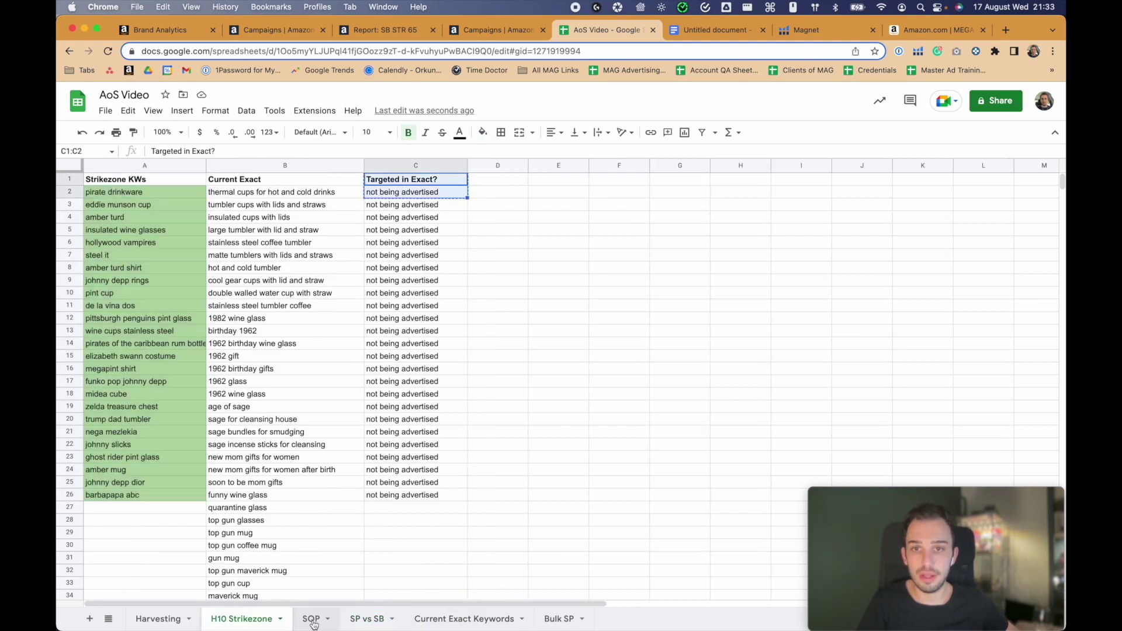
Paste the copied header and formula into D1:D2 of the SP vs SB sheet and rename the header "Targeted in SB campaigns or not?".
click(367, 619)
text(Targeted in Exact? 2780.44)
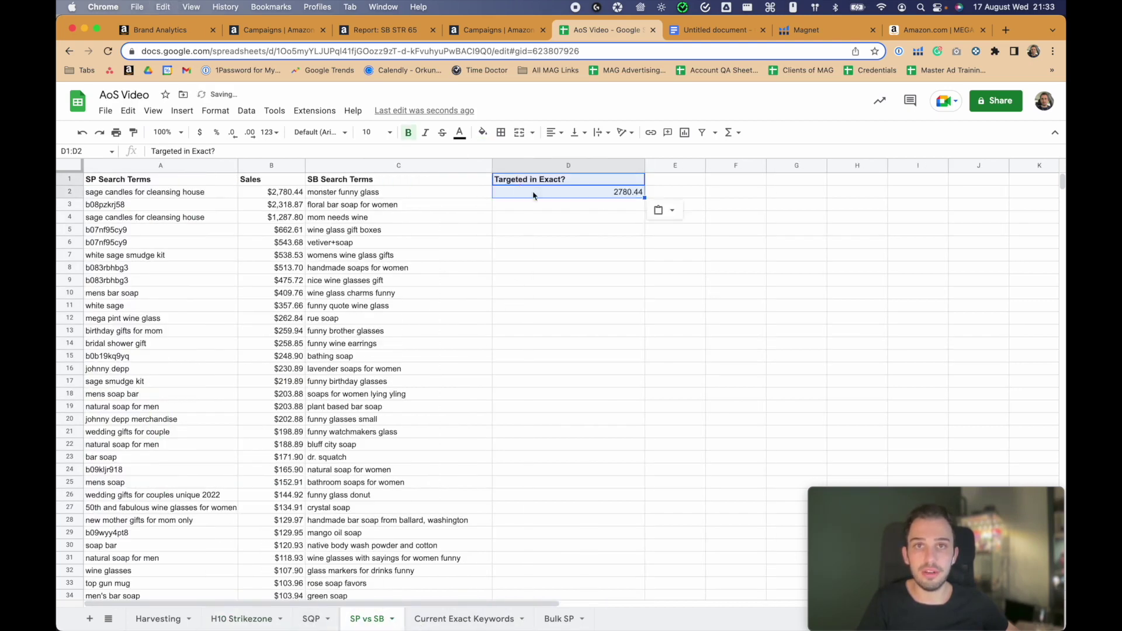
double_click(570, 181)
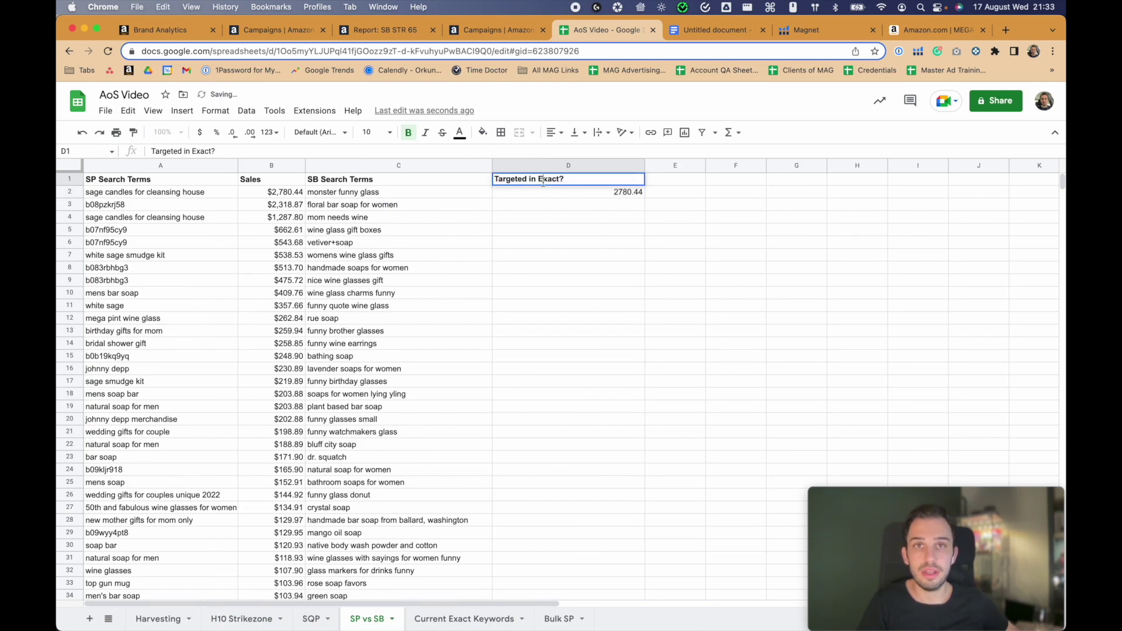
double_click(552, 179)
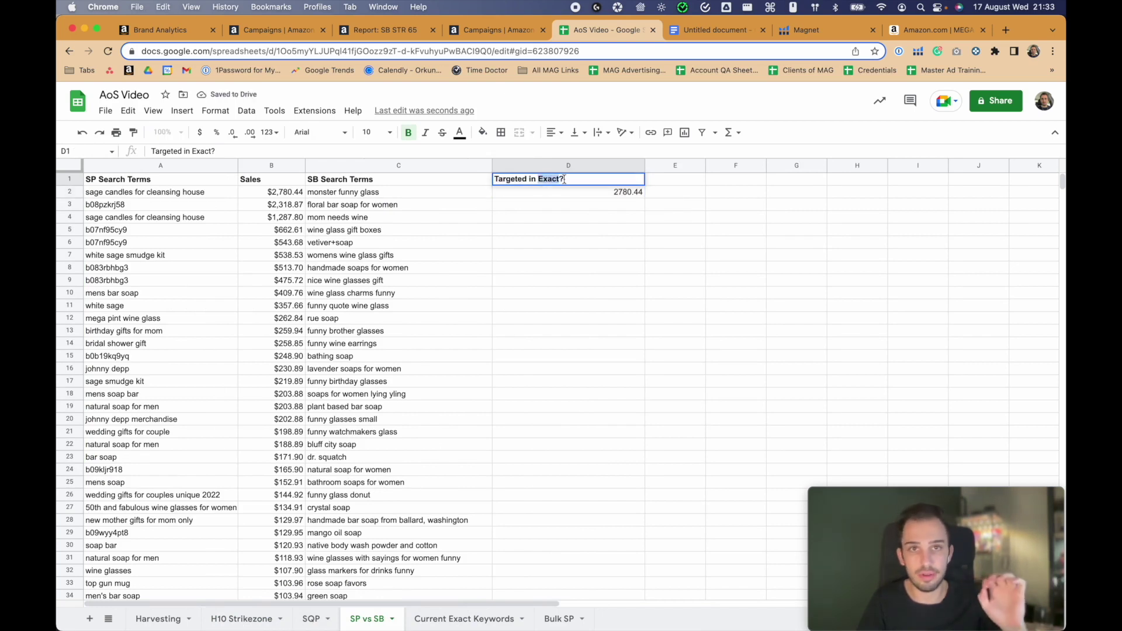
text(SB)
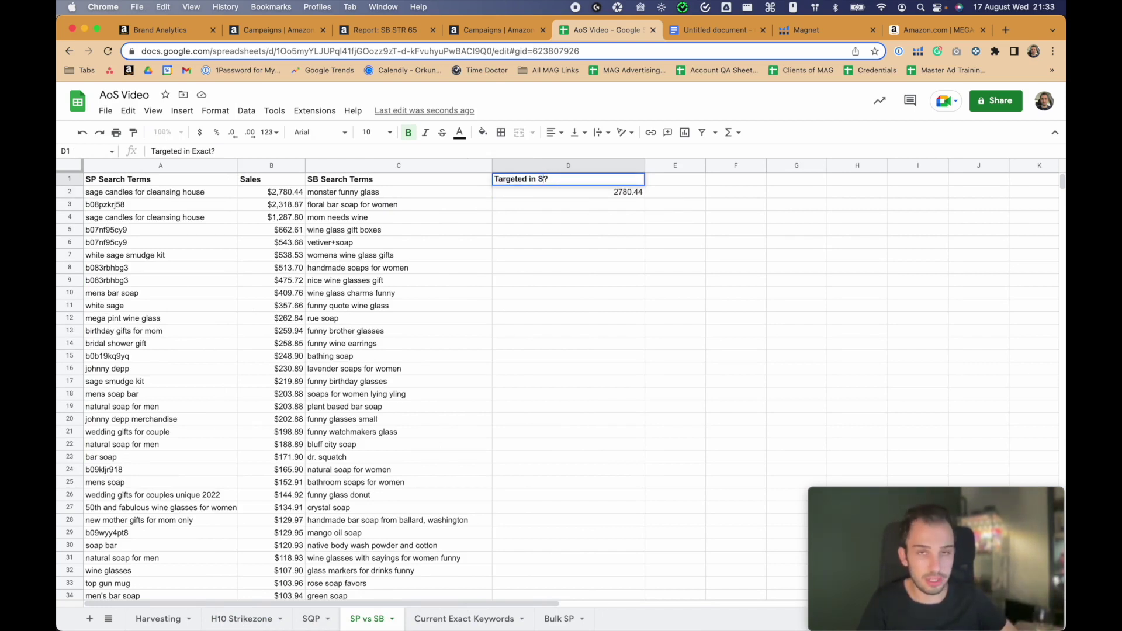
text( campaigns)
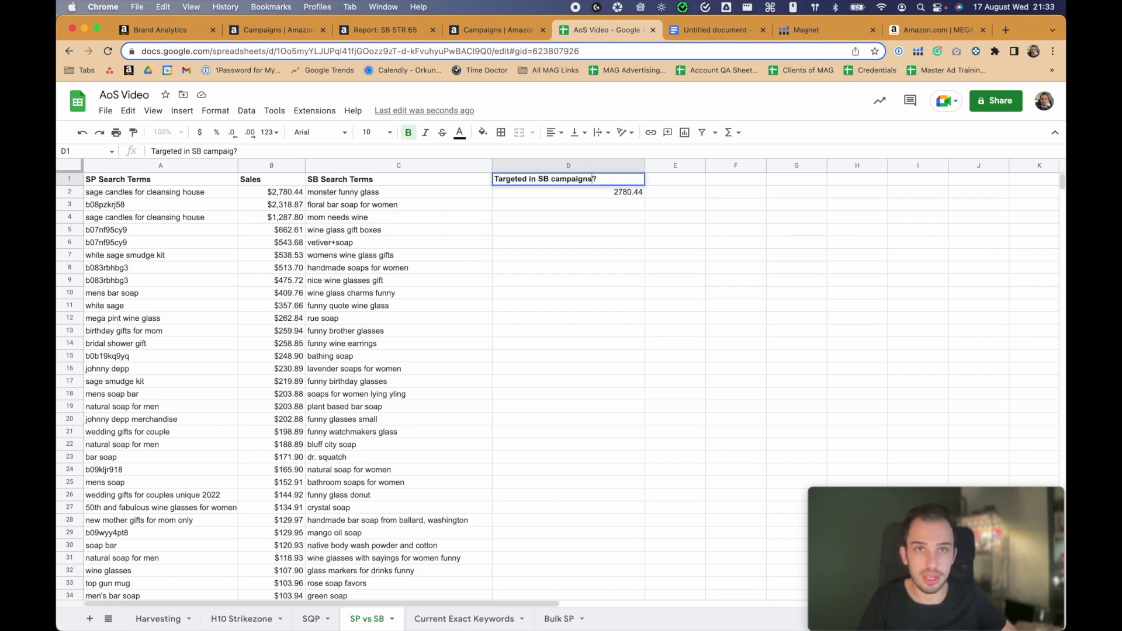
text( or not)
key(Return)
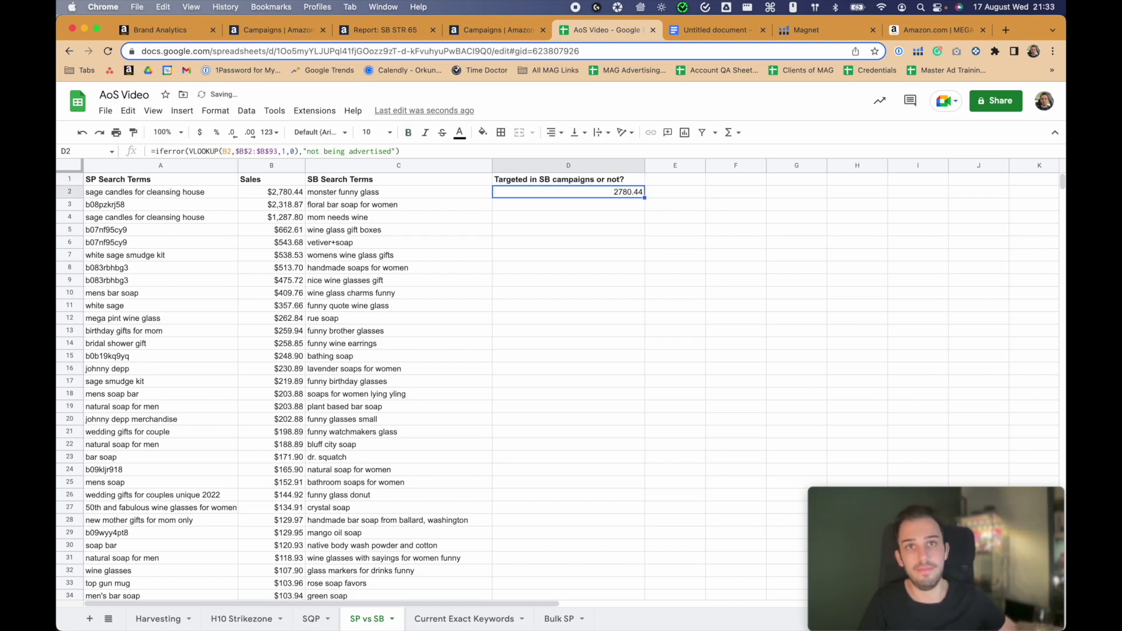
Change the search key of the VLOOKUP formula in D2 to A2, the SP search term.
double_click(561, 198)
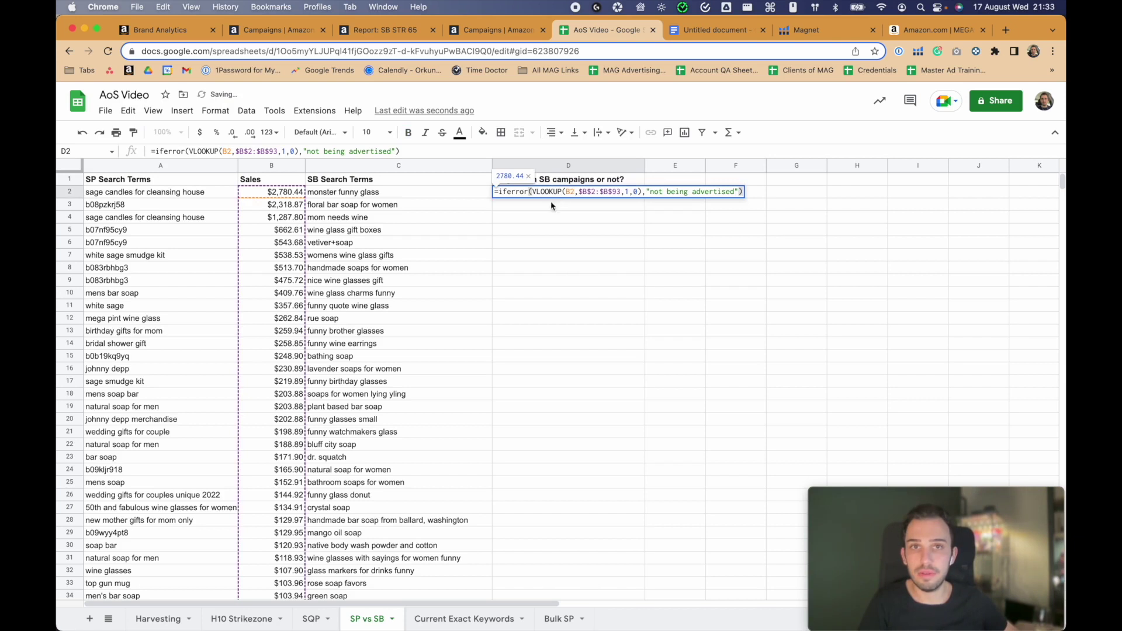
click(575, 192)
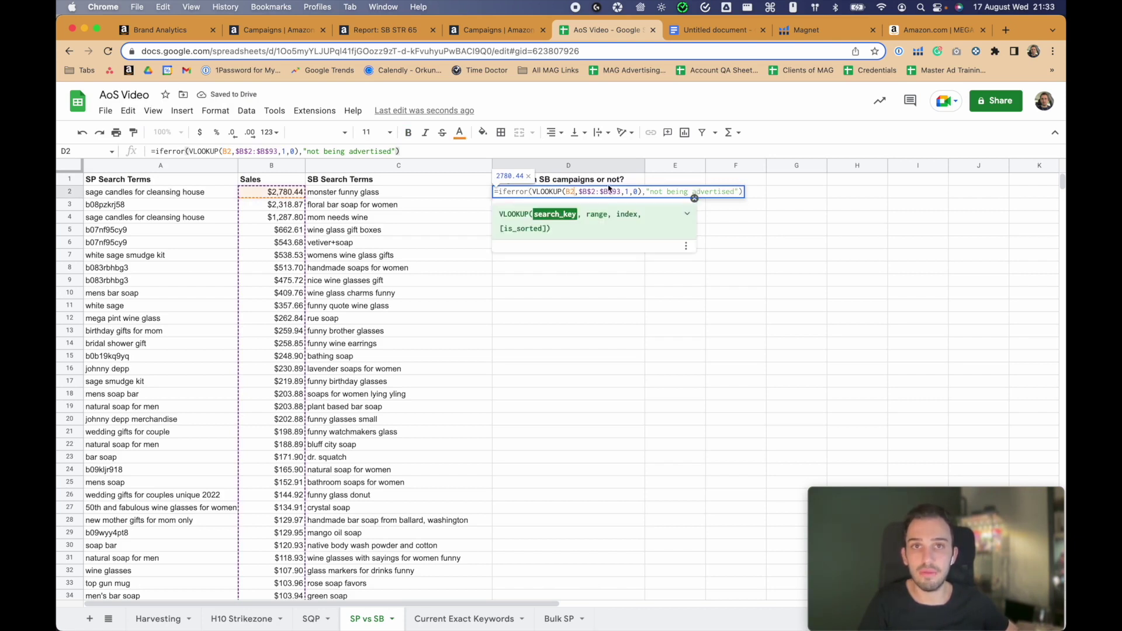
key(Left)
key(BackSpace)
text(A)
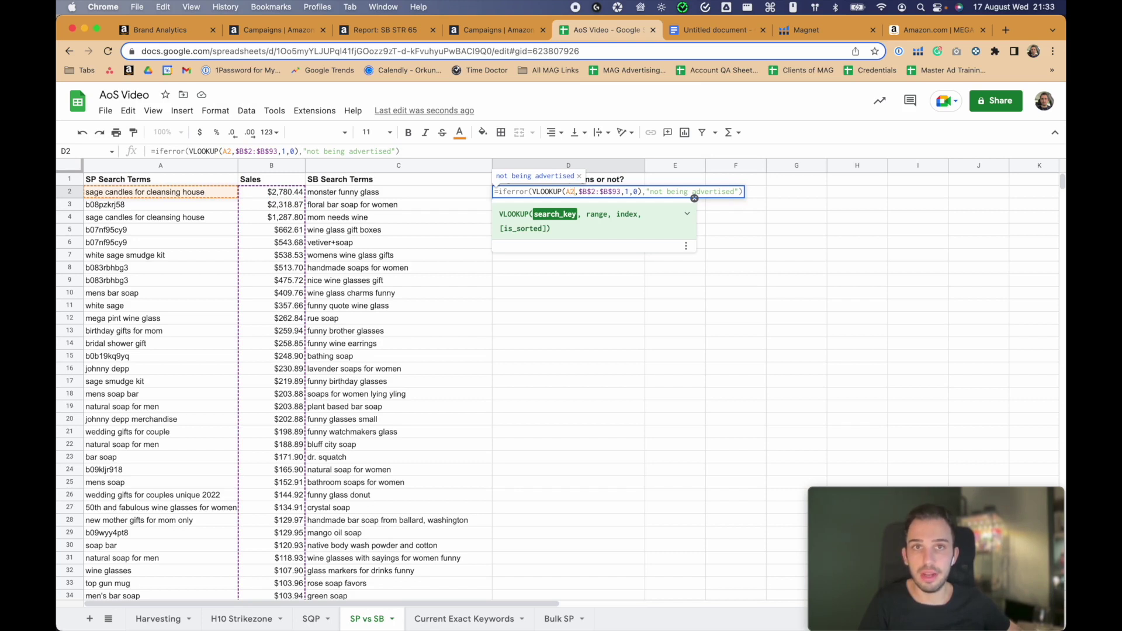
Set the lookup range of the D2 formula to the SB search terms, $C$2:$C.
key(Right)
key(Right)
key(BackSpace)
text(C)
key(Right)
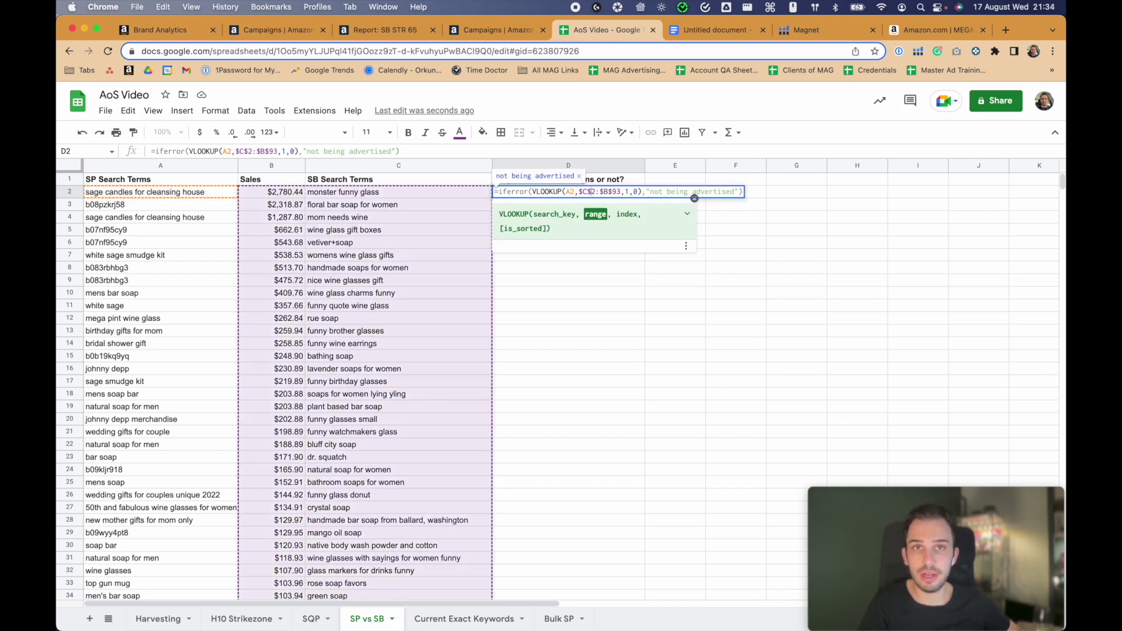
key(Right)
key(BackSpace)
text(C)
key(Right)
key(shift+Right)
key(shift+Right)
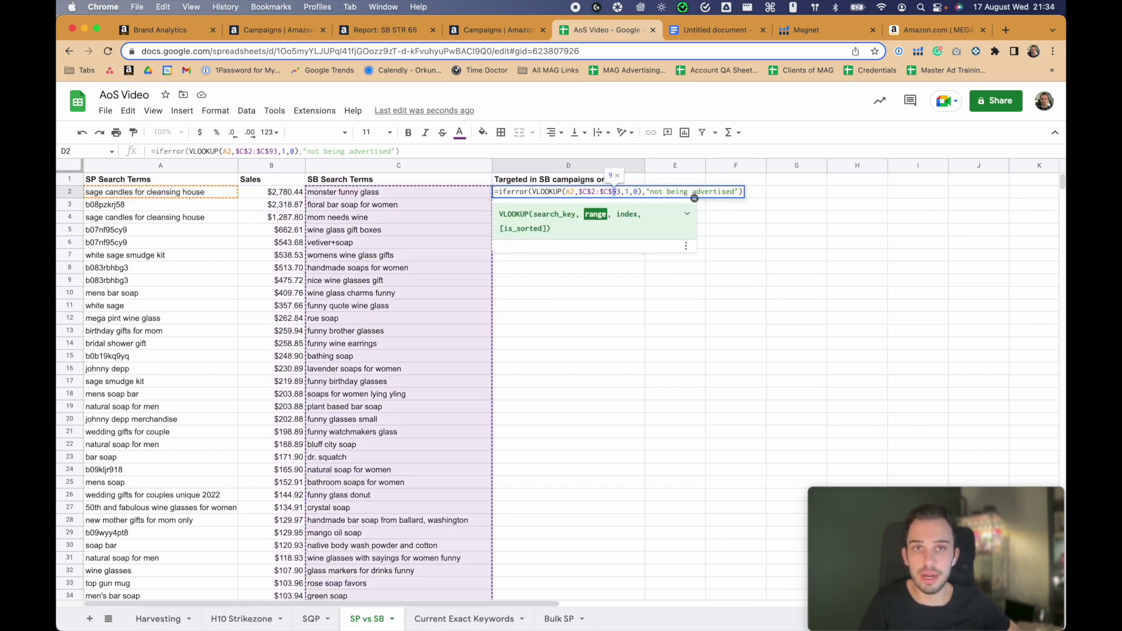
key(BackSpace)
key(Right)
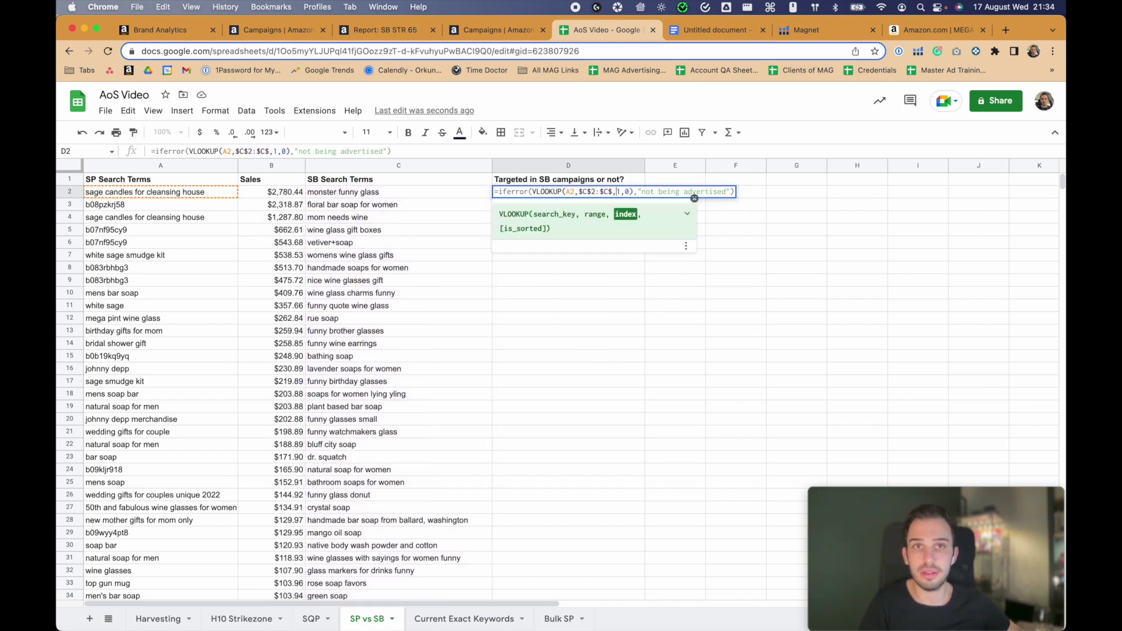
key(Left)
key(BackSpace)
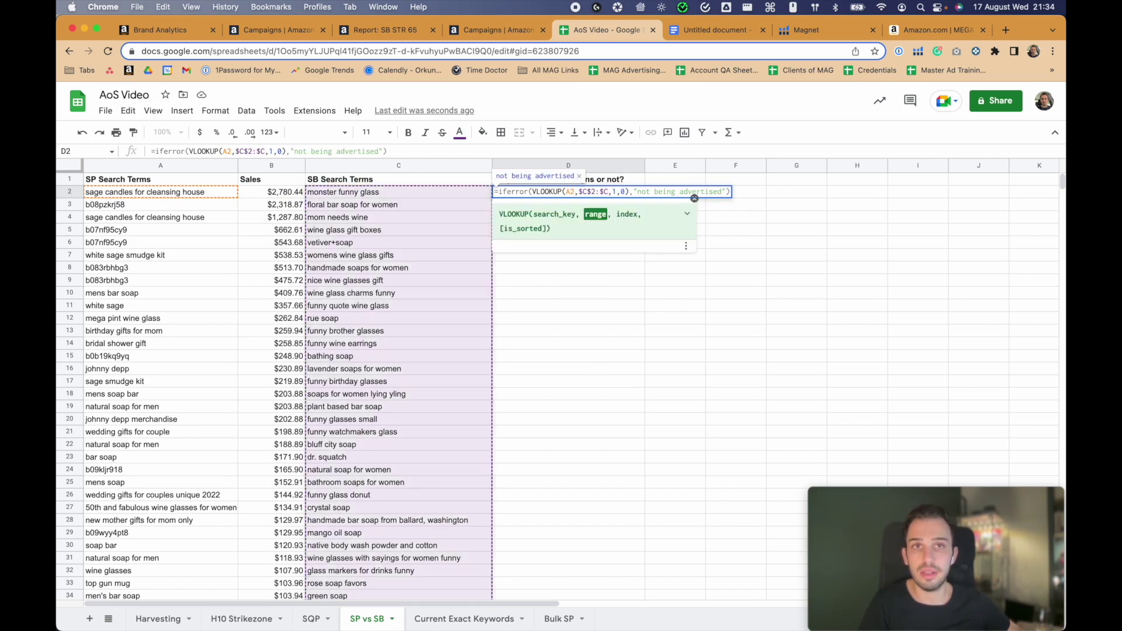
key(Return)
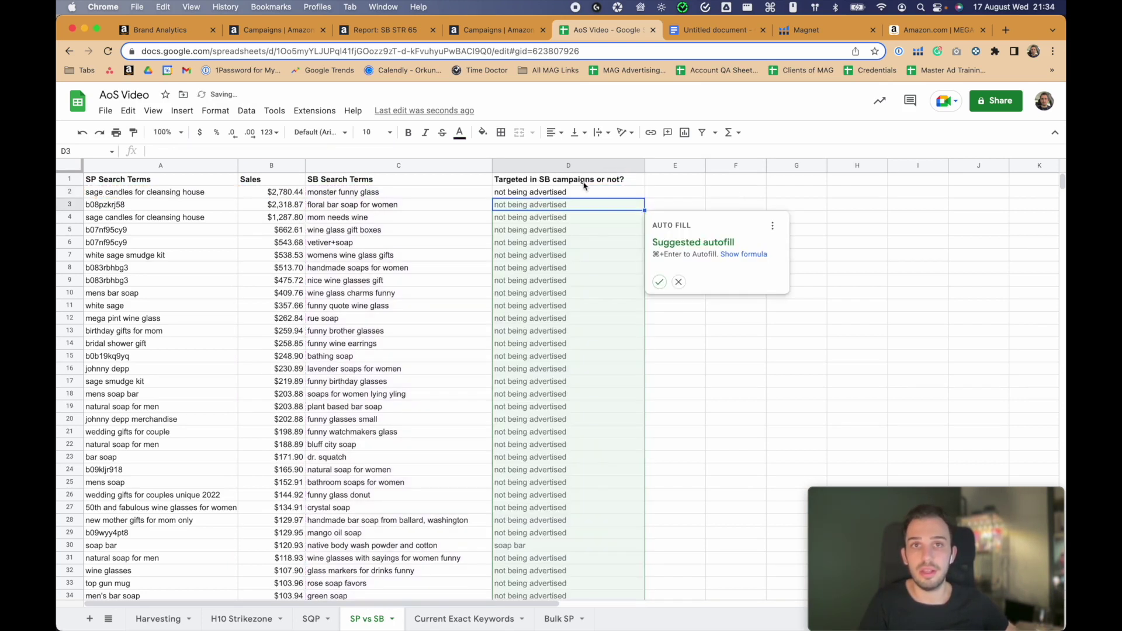
Fill the lookup formula down column D with the suggested autofill and check it down to the last search terms.
click(660, 282)
scroll(536, 204, down, 20)
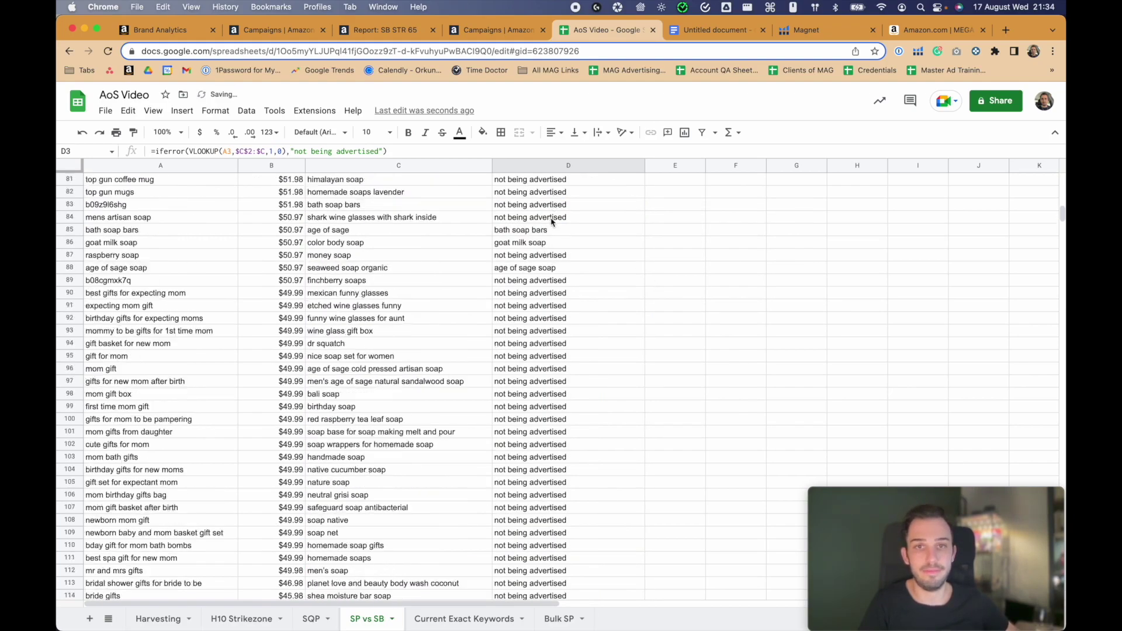
scroll(548, 263, down, 20)
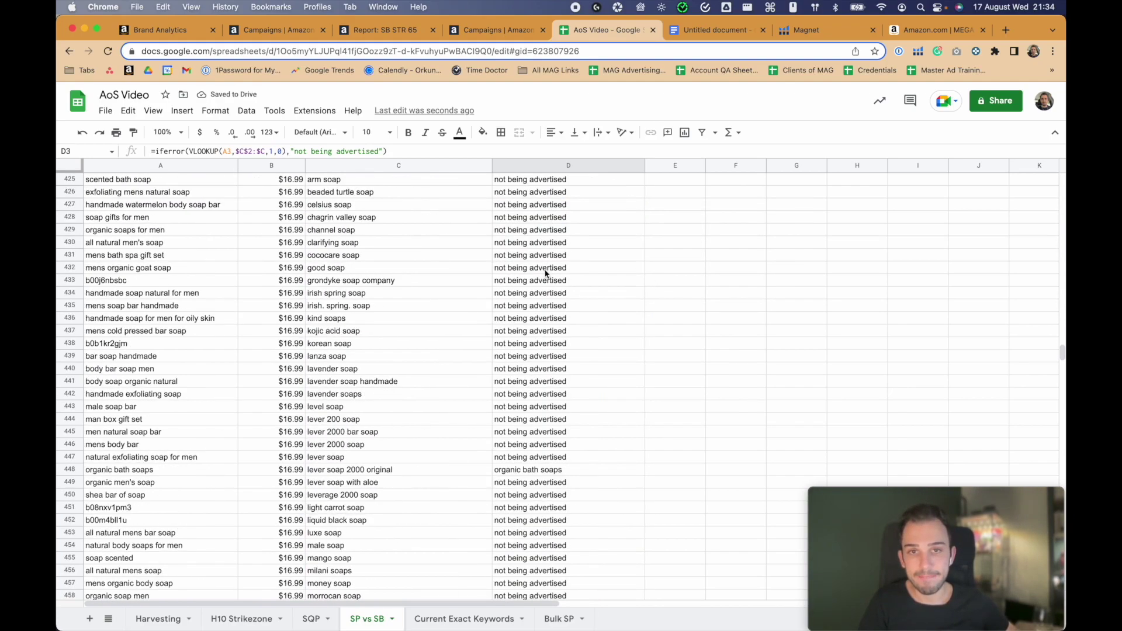
scroll(458, 392, up, 12)
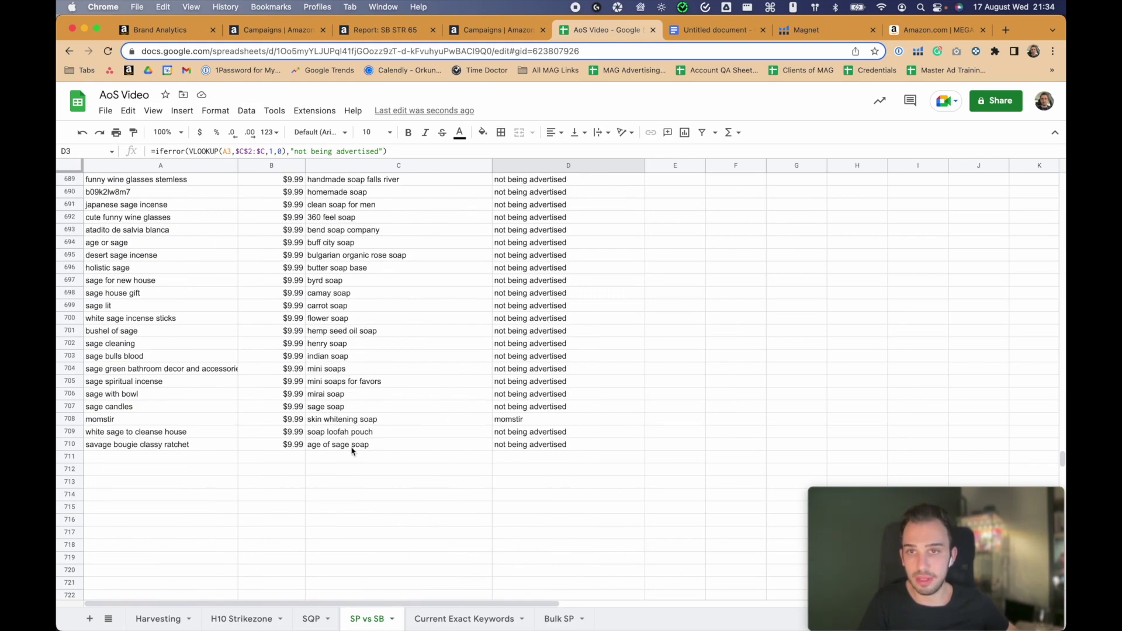
drag(351, 451, 401, 293)
click(542, 395)
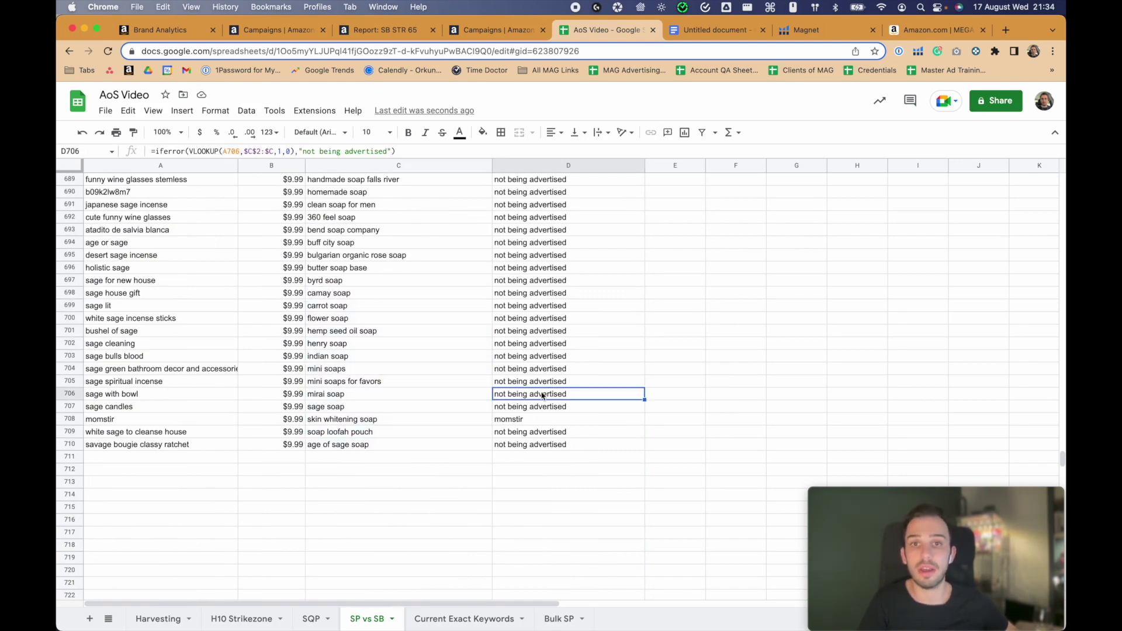
Search the sheet for the matched term "organic bath soaps" and compare its occurrences in the SP and SB columns.
scroll(535, 413, up, 20)
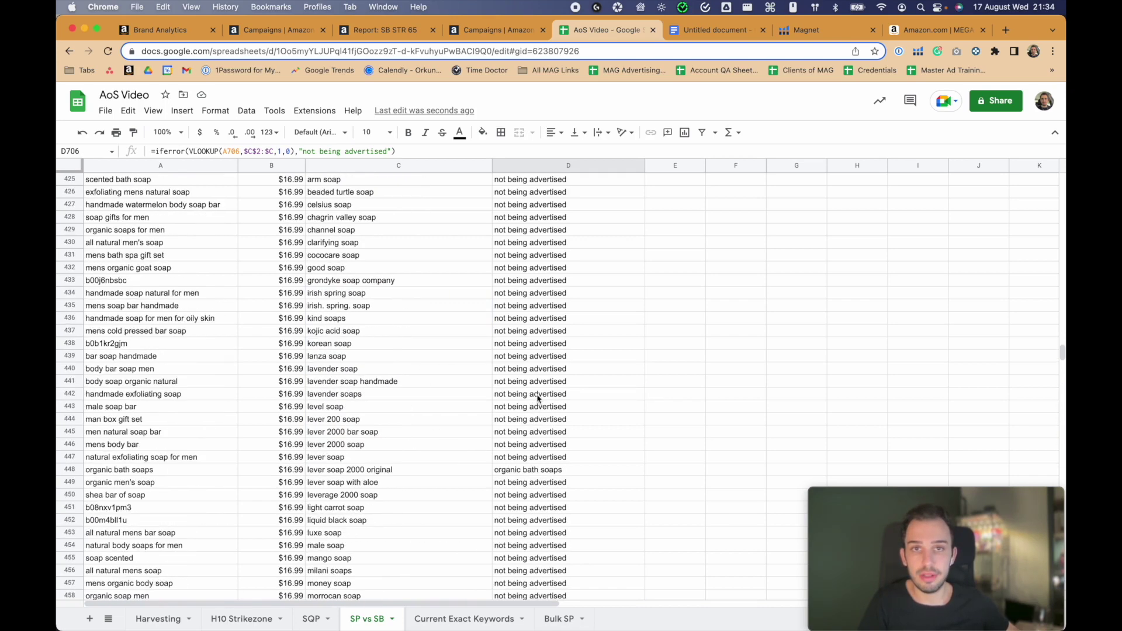
click(525, 470)
key(super+f)
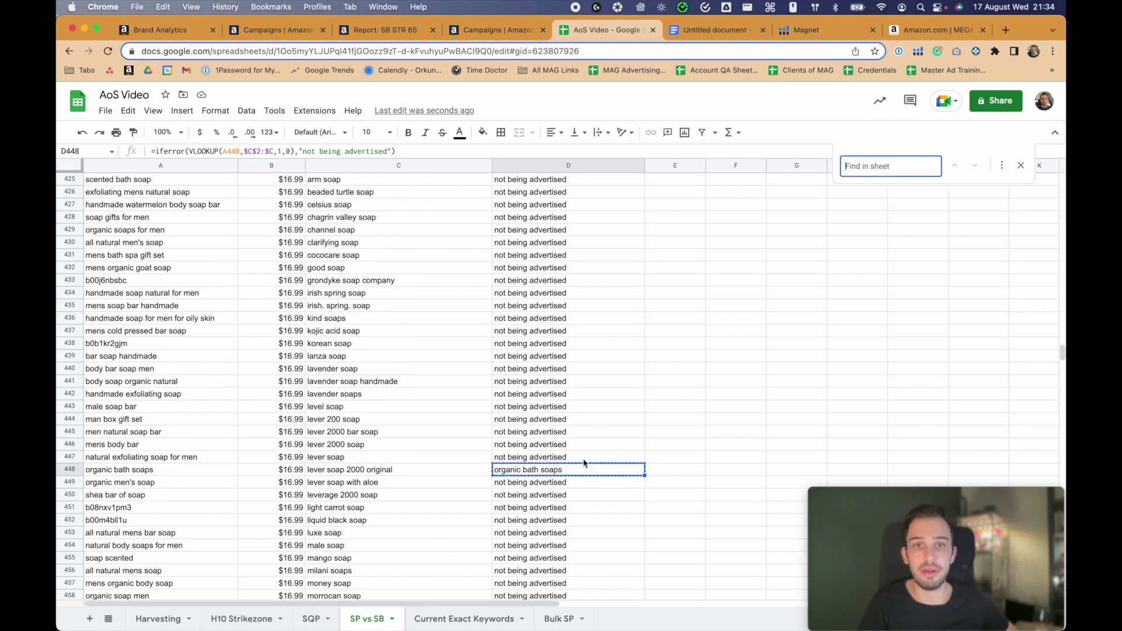
key(Return)
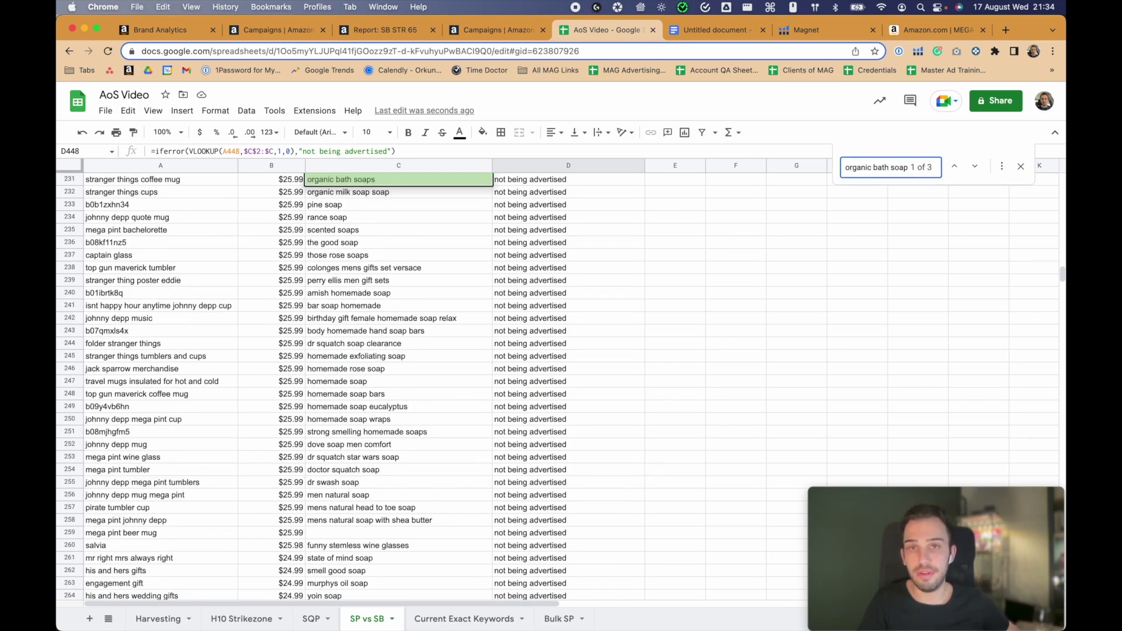
key(Return)
scroll(165, 418, down, 5)
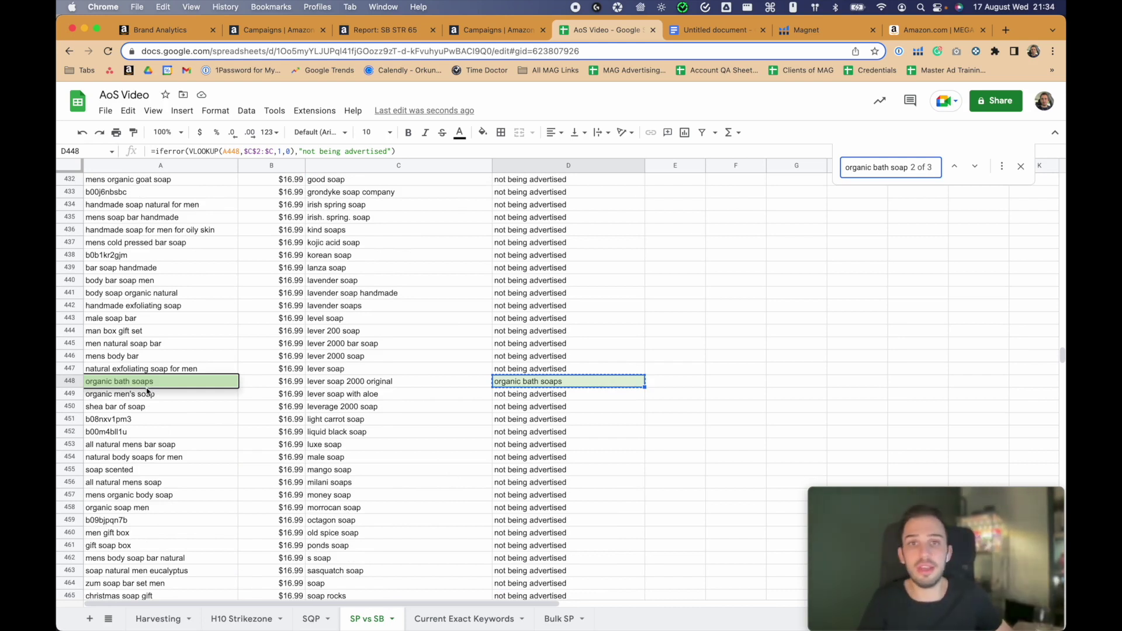
key(Return)
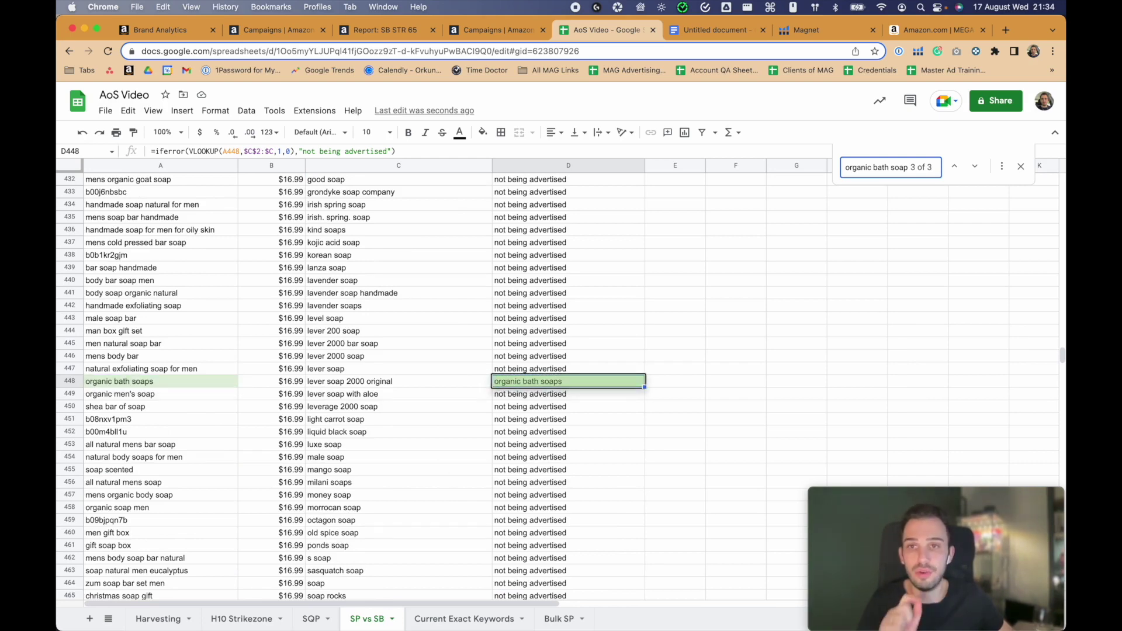
key(Return)
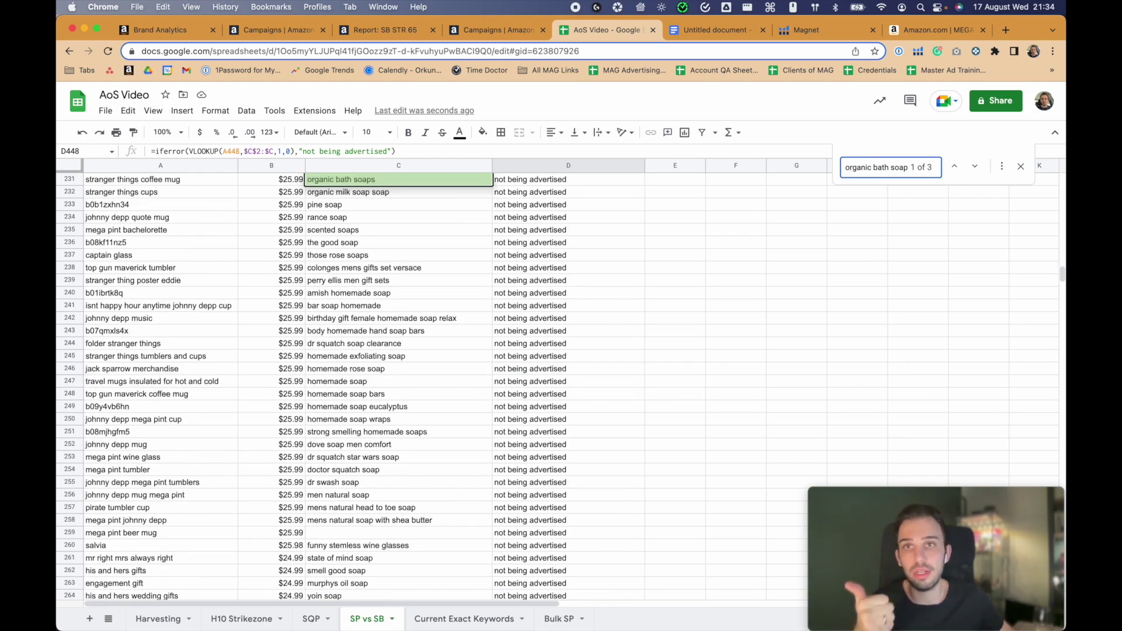
key(Return)
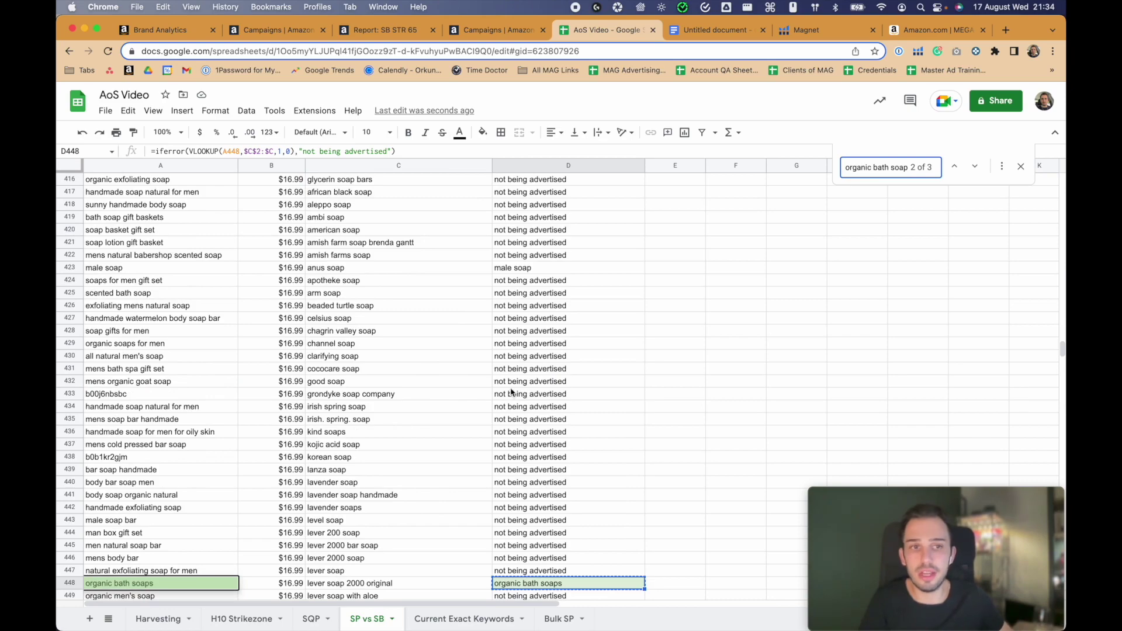
key(Escape)
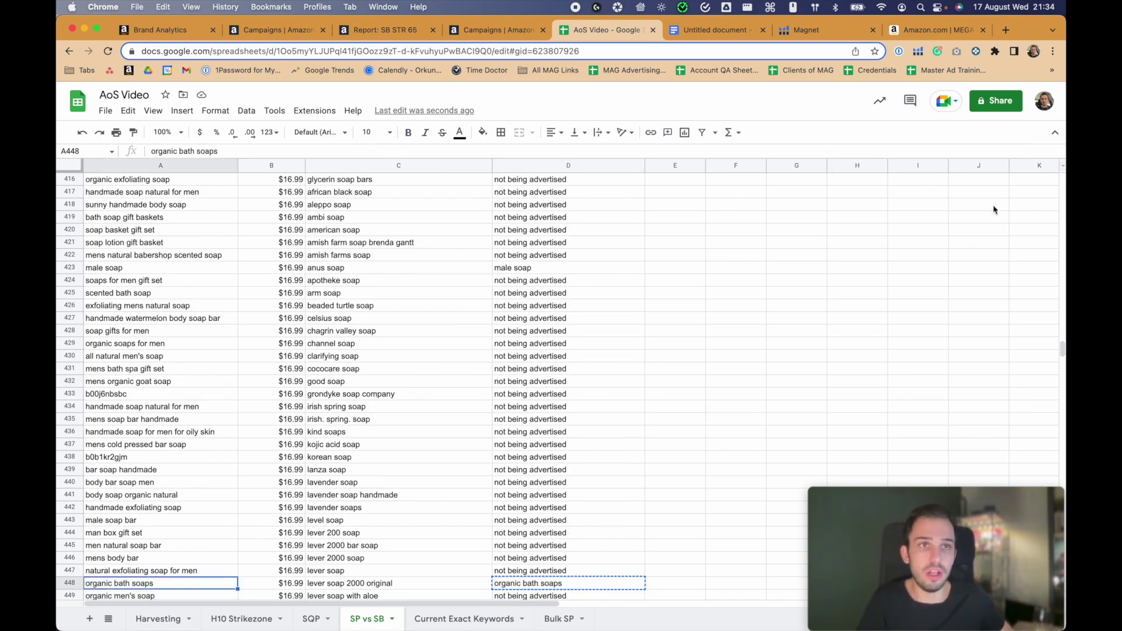
Review the SB targeting column and the sales of the highest-selling SP search term in row 2.
scroll(631, 362, up, 20)
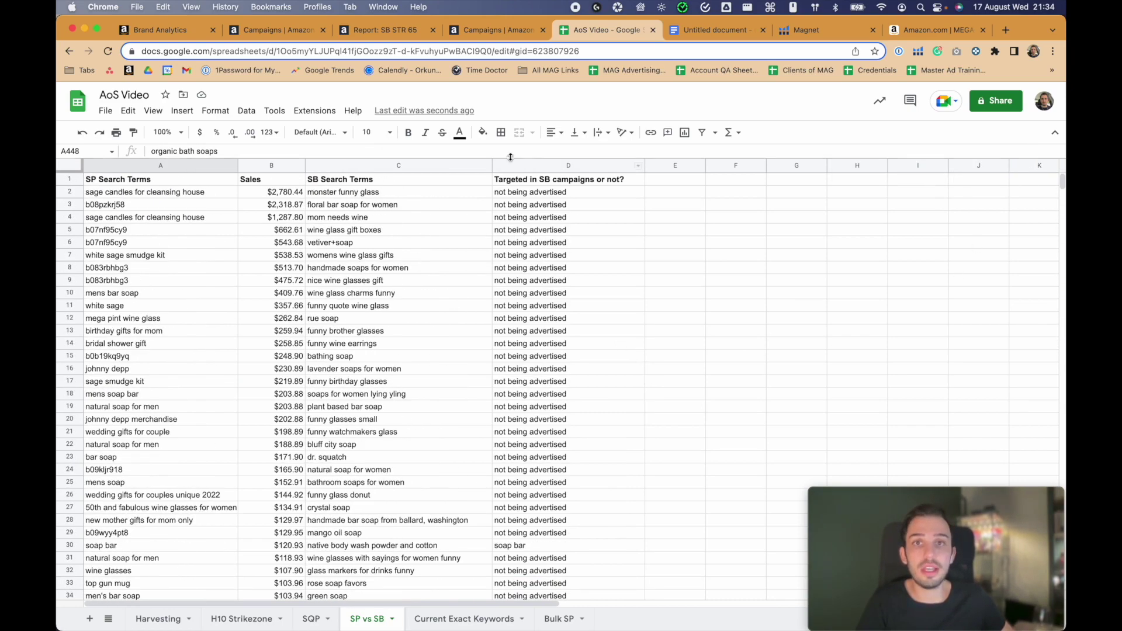
click(533, 165)
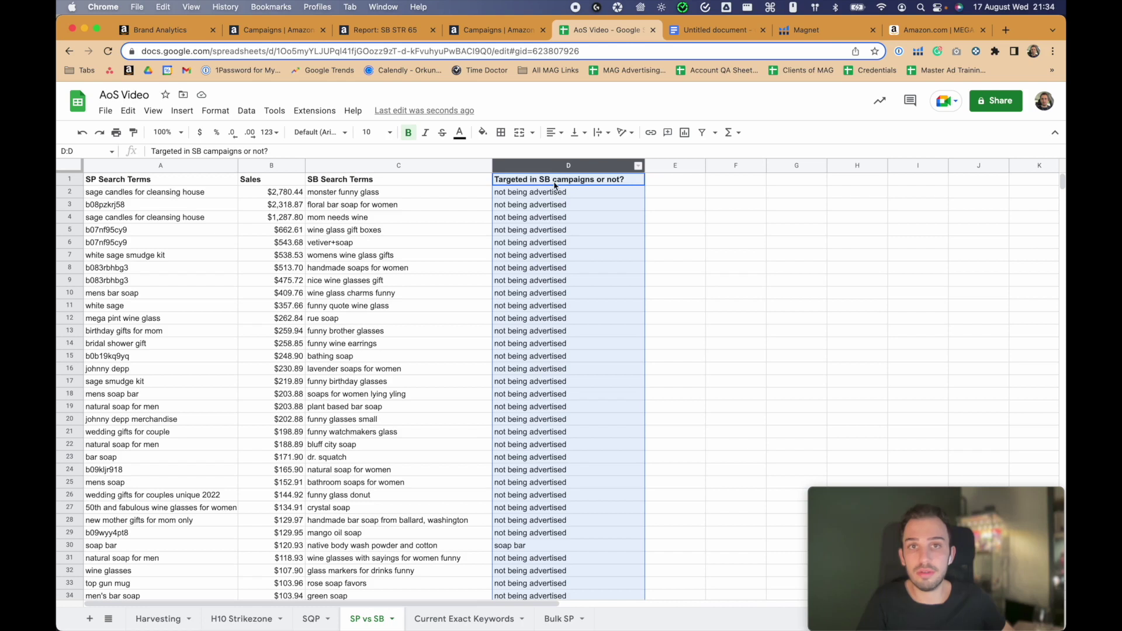
click(541, 243)
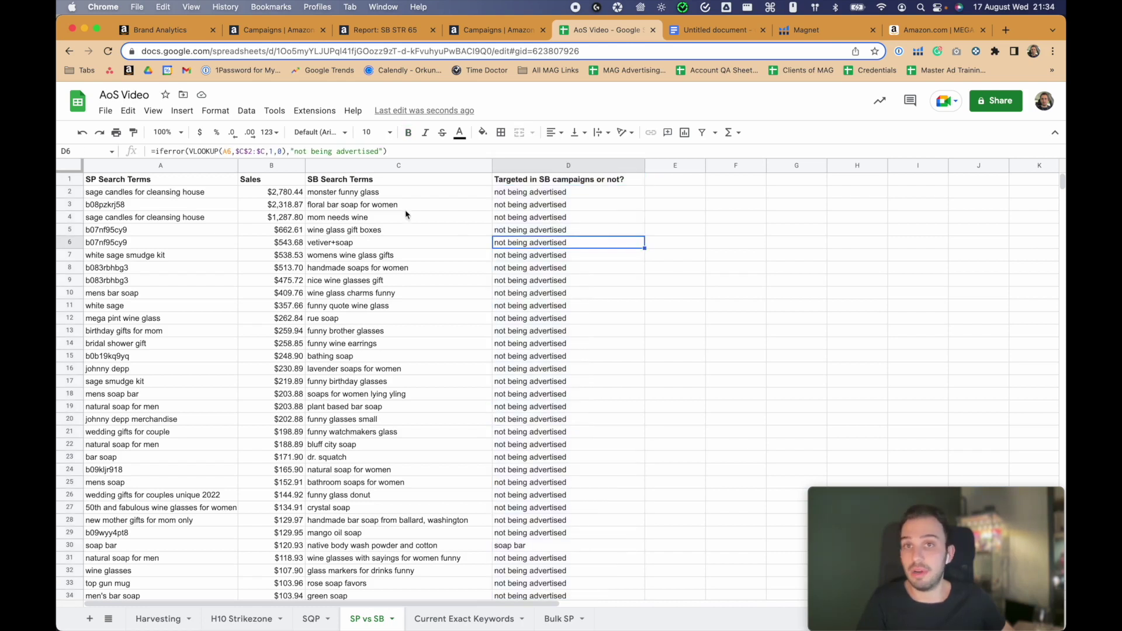
click(185, 196)
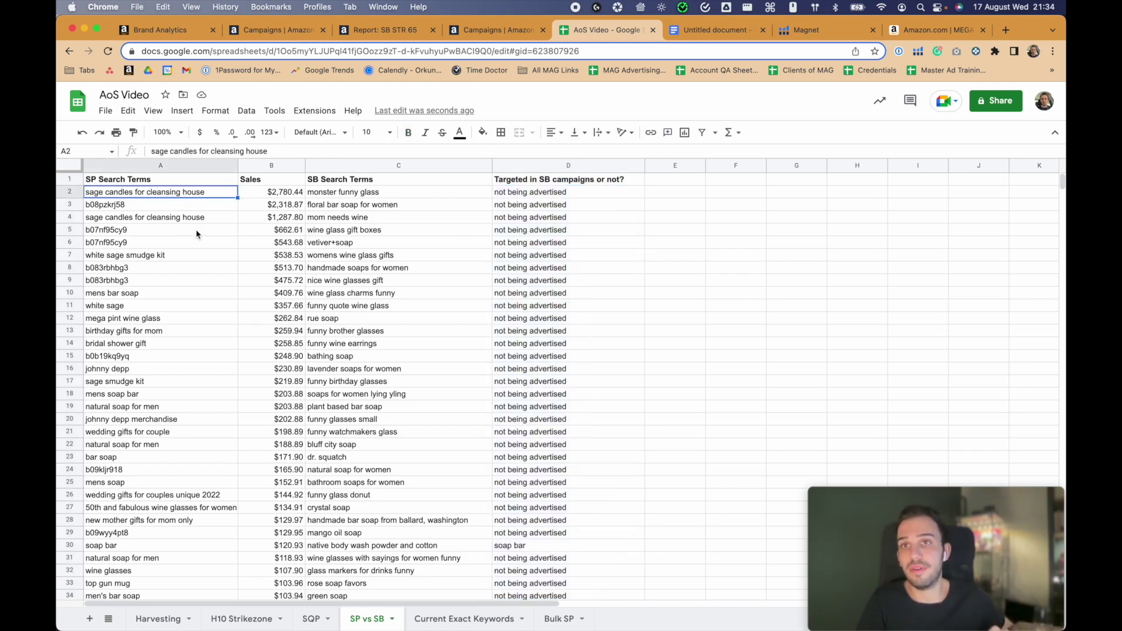
click(287, 195)
key(shift+Right)
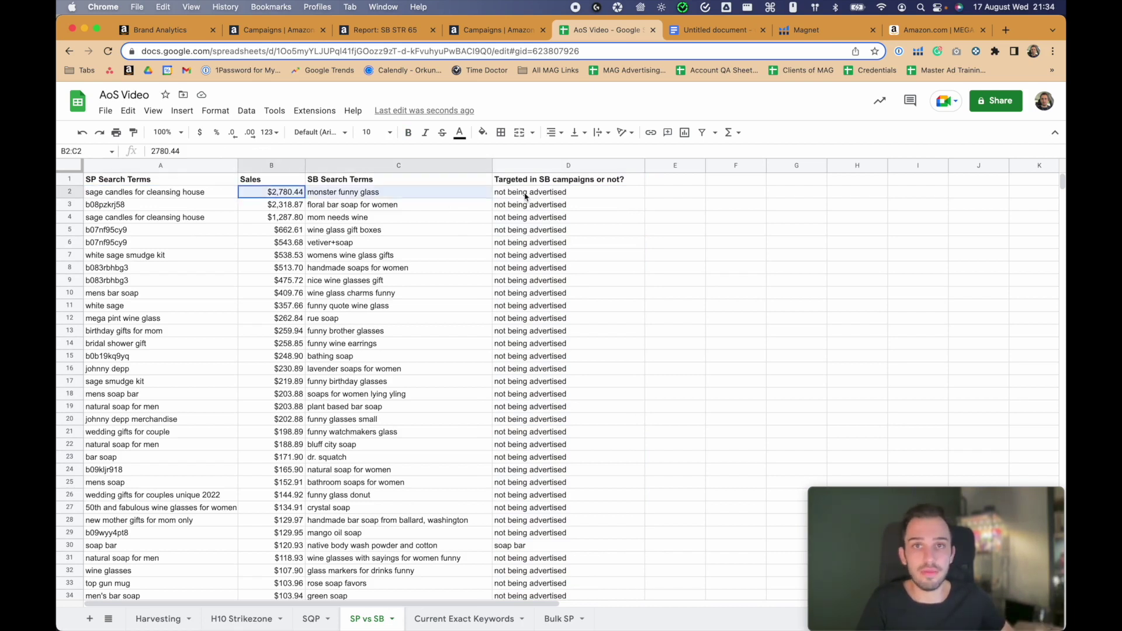
key(shift+Right)
click(181, 194)
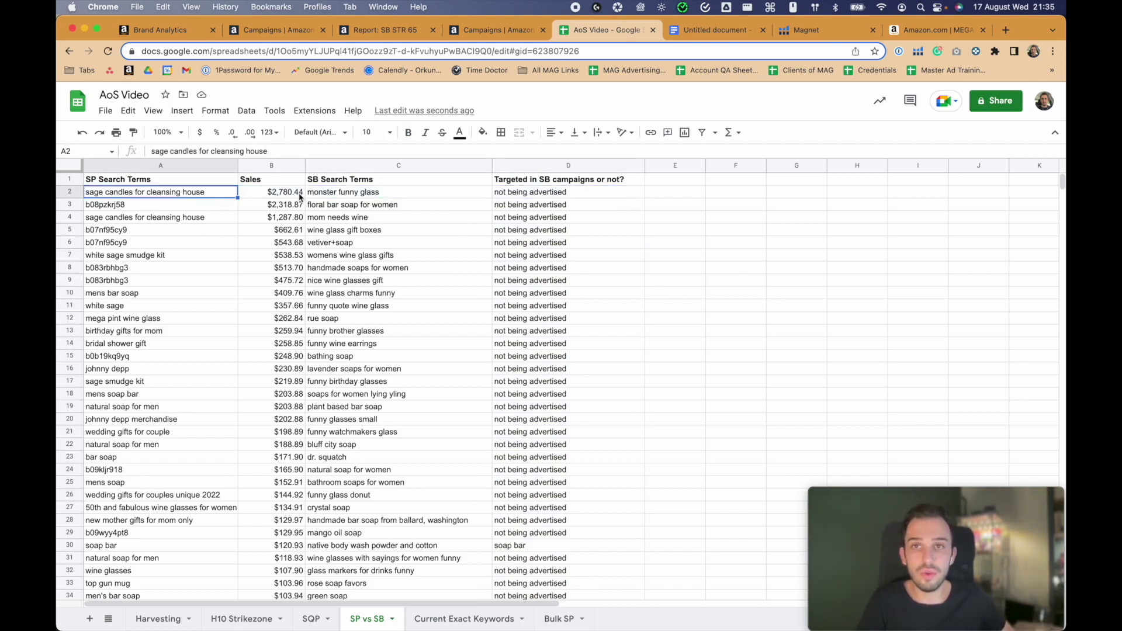
Highlight the Sales cell B2 of the highest-selling search term in light green.
click(279, 196)
click(492, 138)
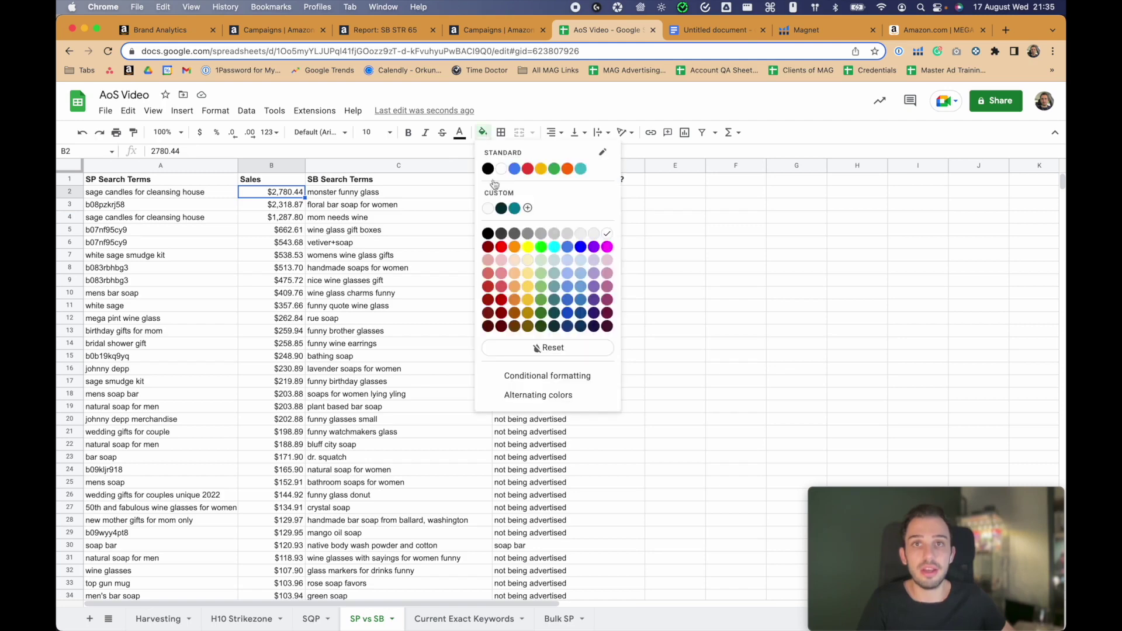
click(539, 274)
Search the sheet for the copied SP term "sage candles for cleansing house" and go through its occurrences.
click(192, 195)
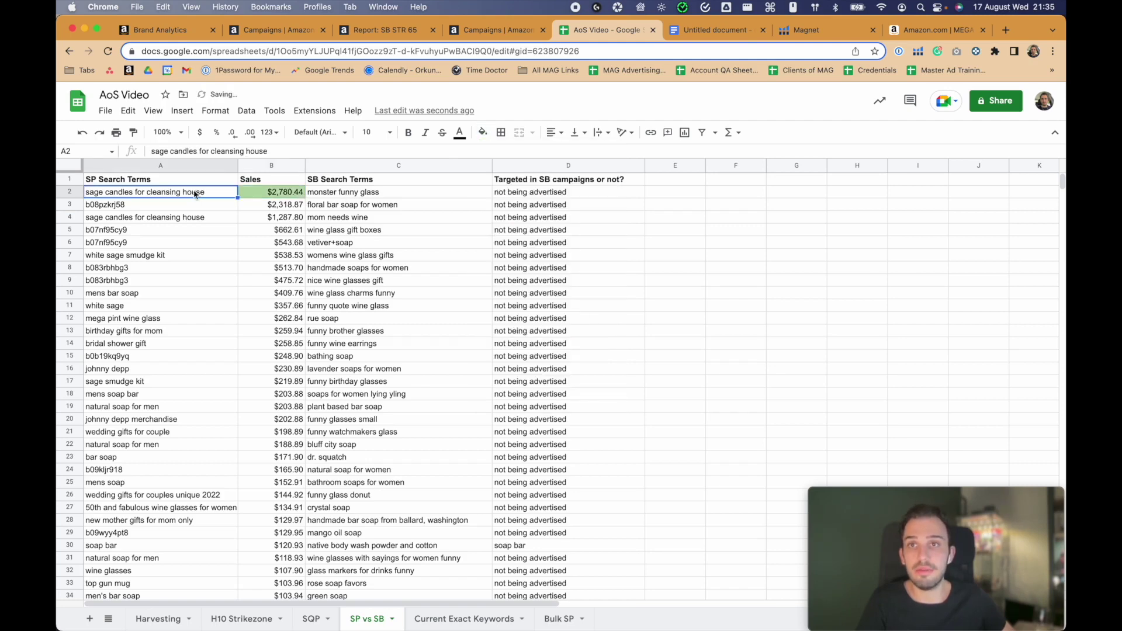
key(ctrl+c)
key(ctrl+f)
key(ctrl+v)
key(Return)
key(Return)
key(Return)
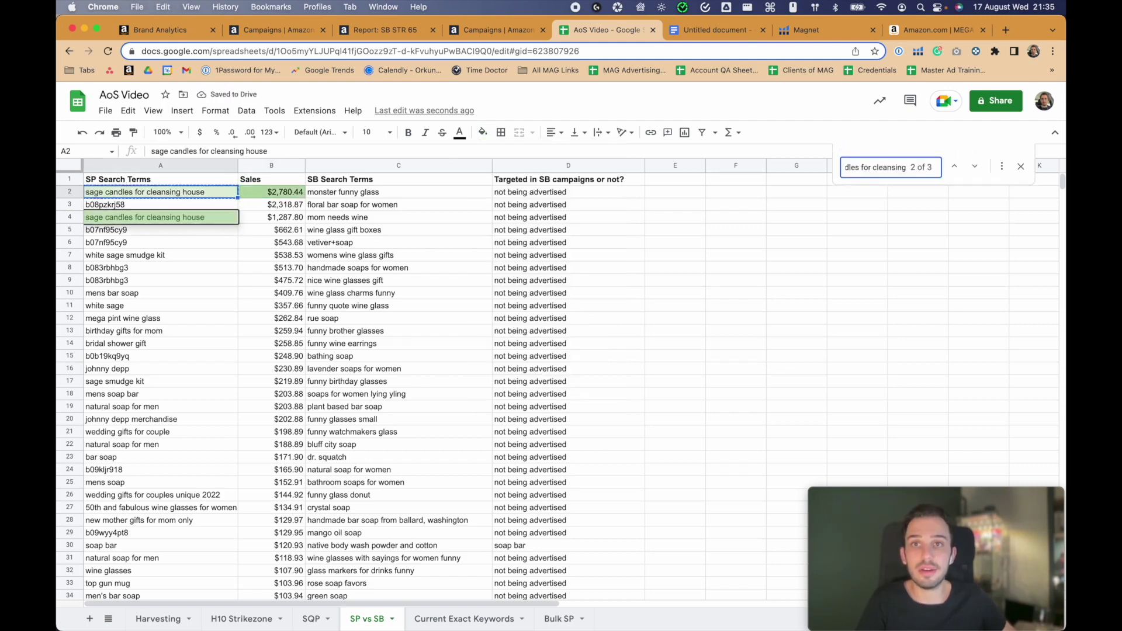
Go through the remaining occurrences of "sage candles for cleansing house" in the sheet and close the search.
key(Return)
key(Return)
key(Return)
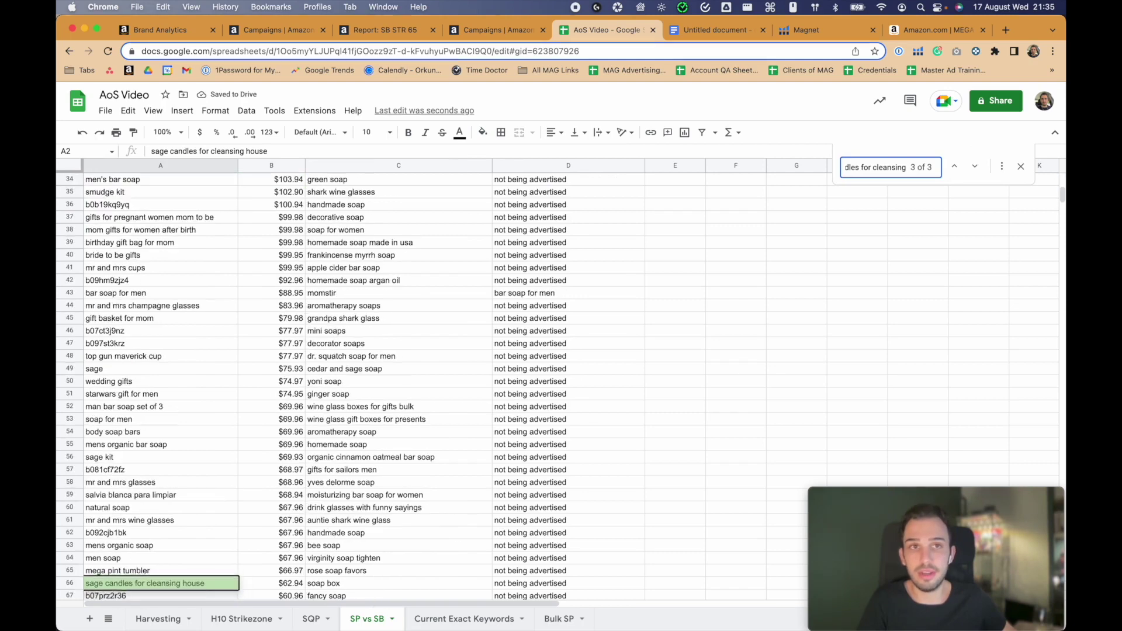
scroll(408, 248, up, 1)
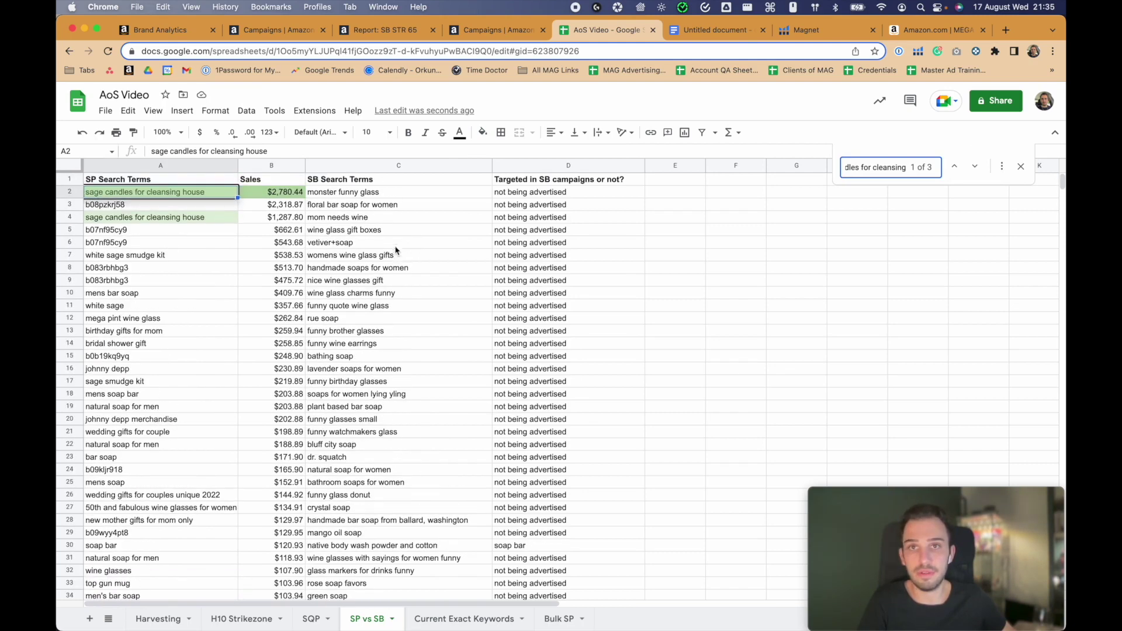
key(Escape)
Narrow column D, "Targeted in SB campaigns or not?", slightly so it fits its header more closely.
drag(403, 167, 576, 165)
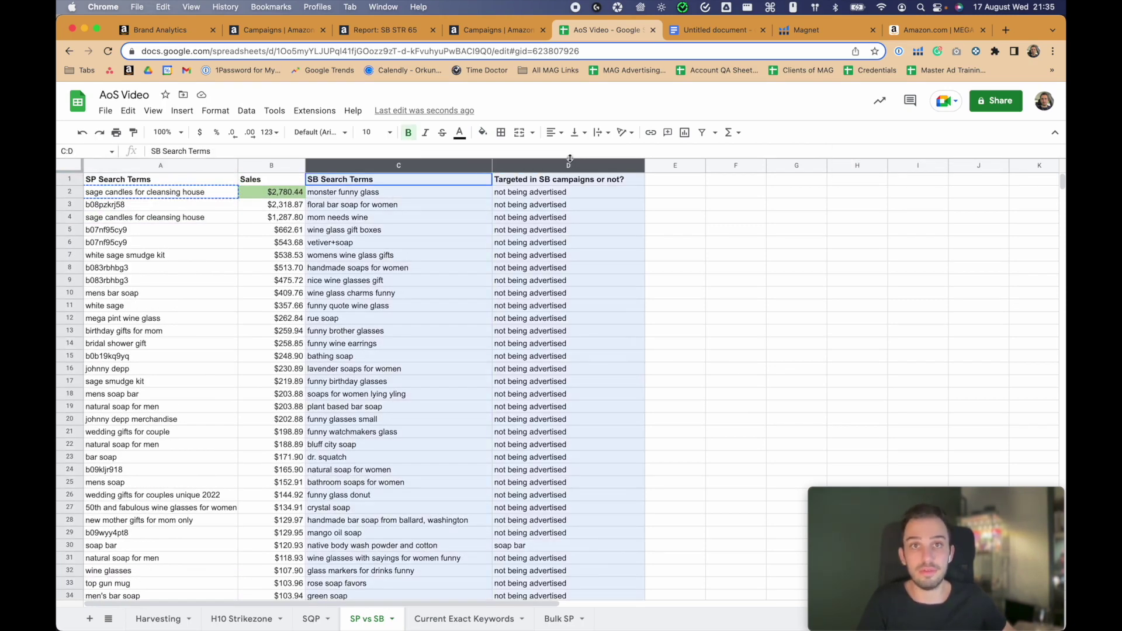
click(584, 204)
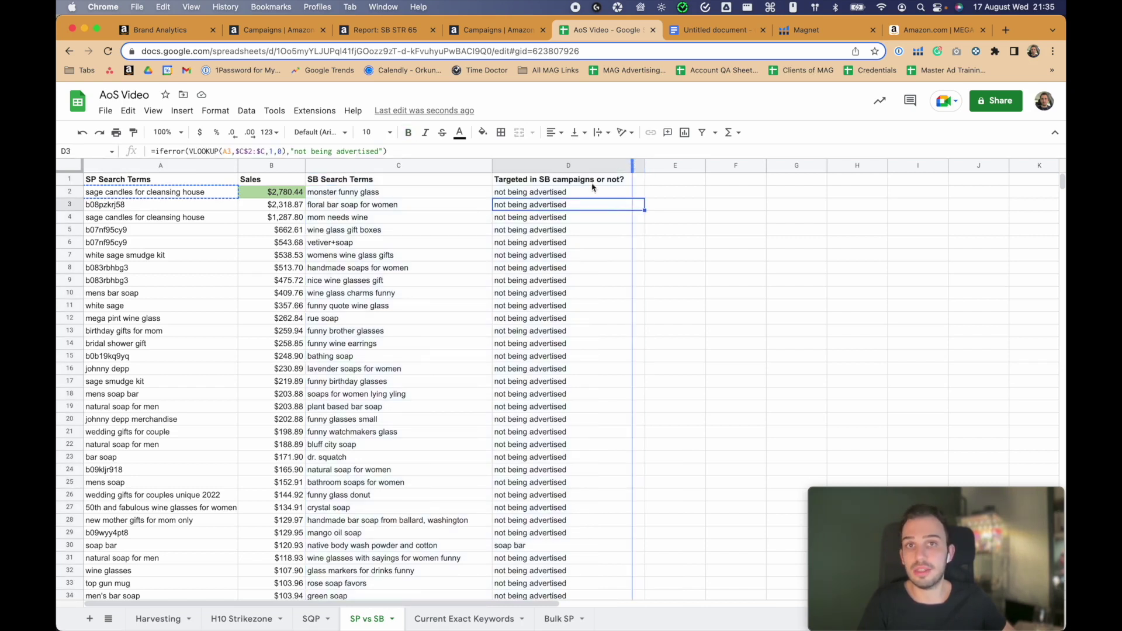
drag(645, 165, 633, 165)
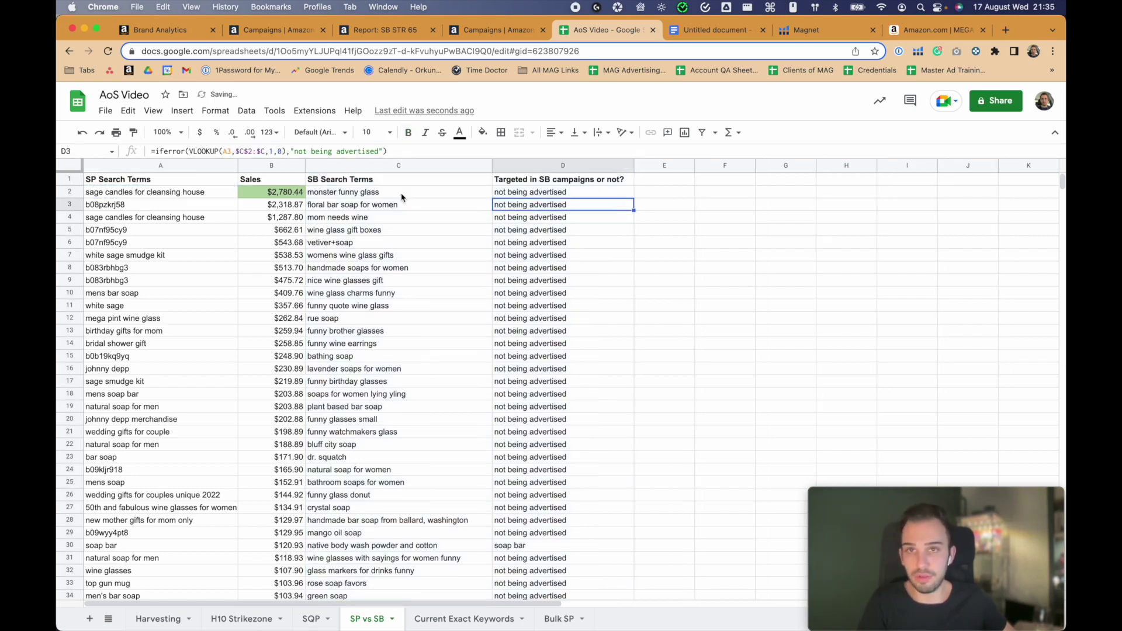
Compare the SP and SB search term columns, and examine the SB targeting status and sales of the highest-selling rows.
click(189, 194)
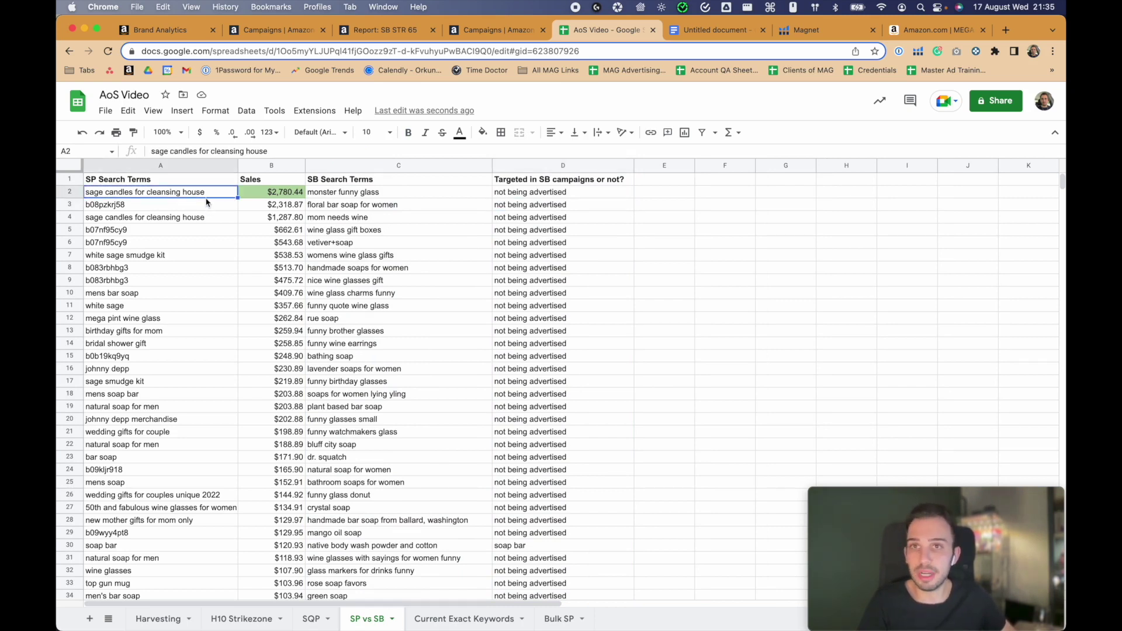
click(176, 166)
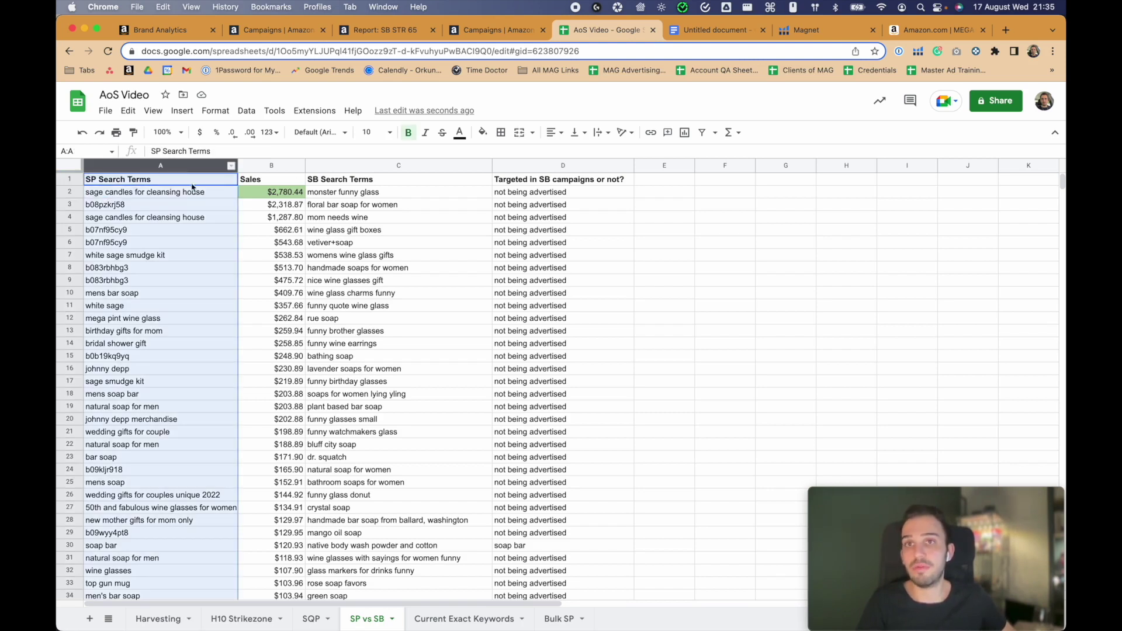
click(397, 169)
click(365, 221)
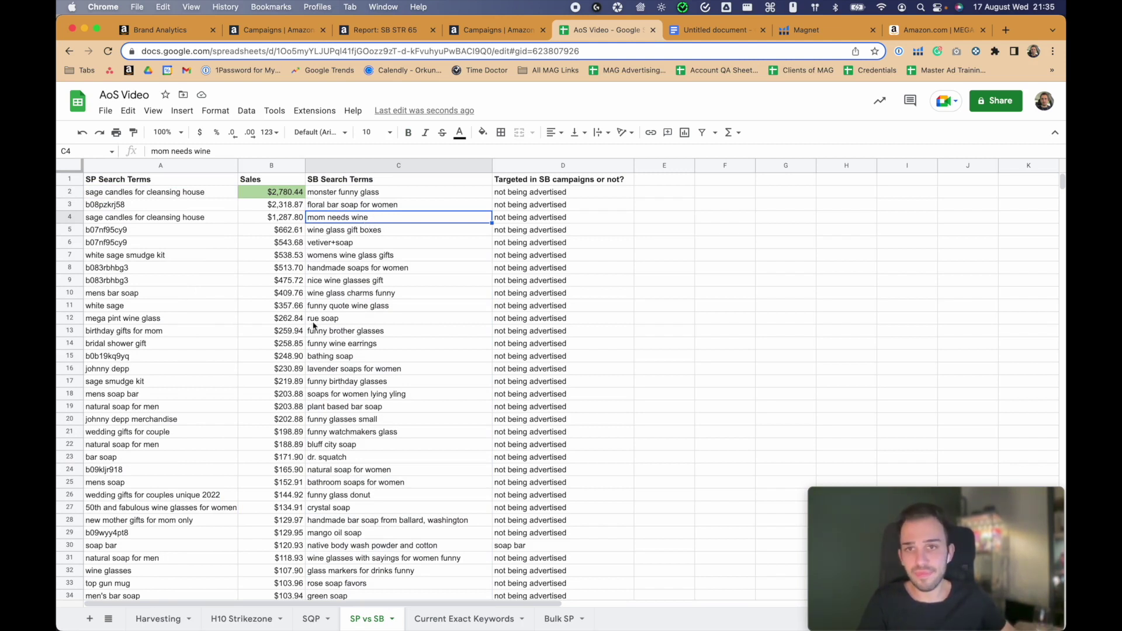
drag(161, 166, 554, 184)
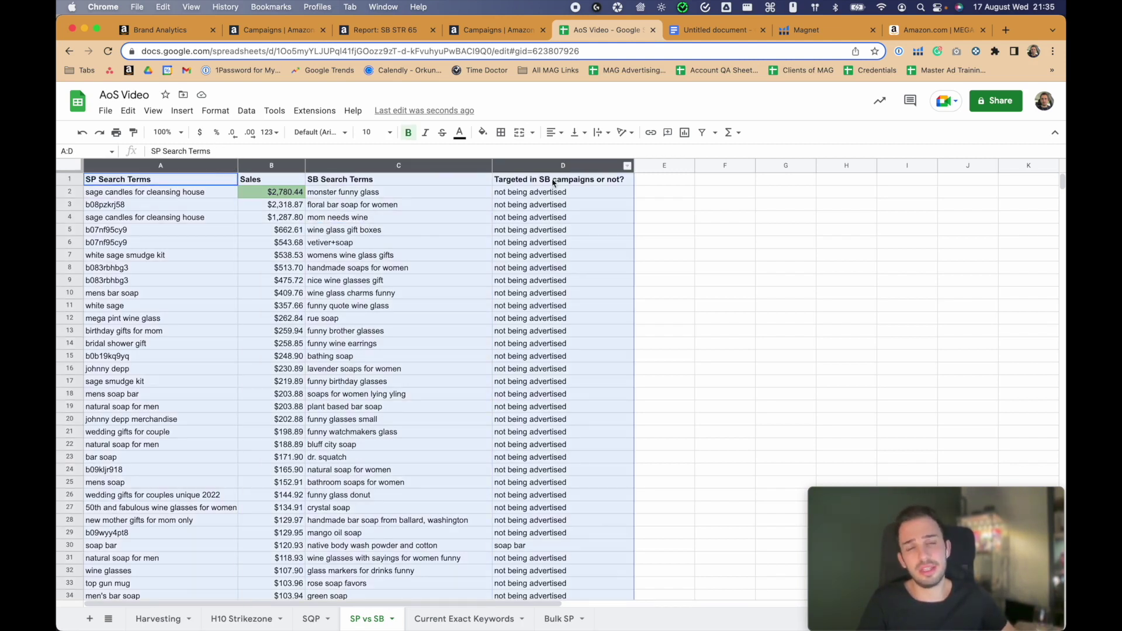
click(536, 197)
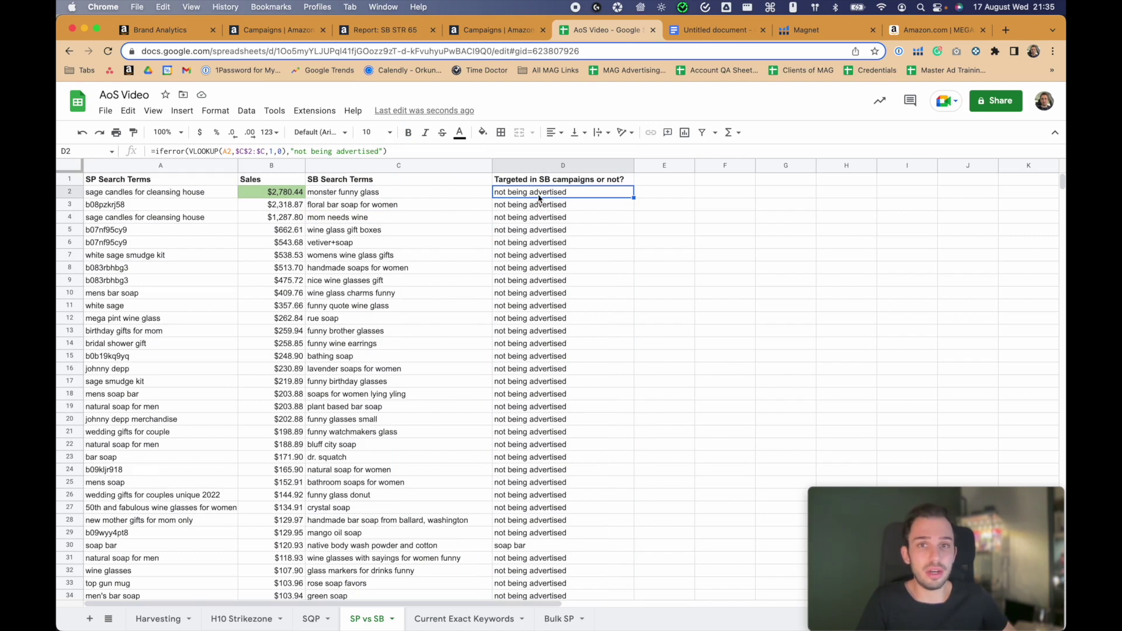
drag(539, 199, 549, 540)
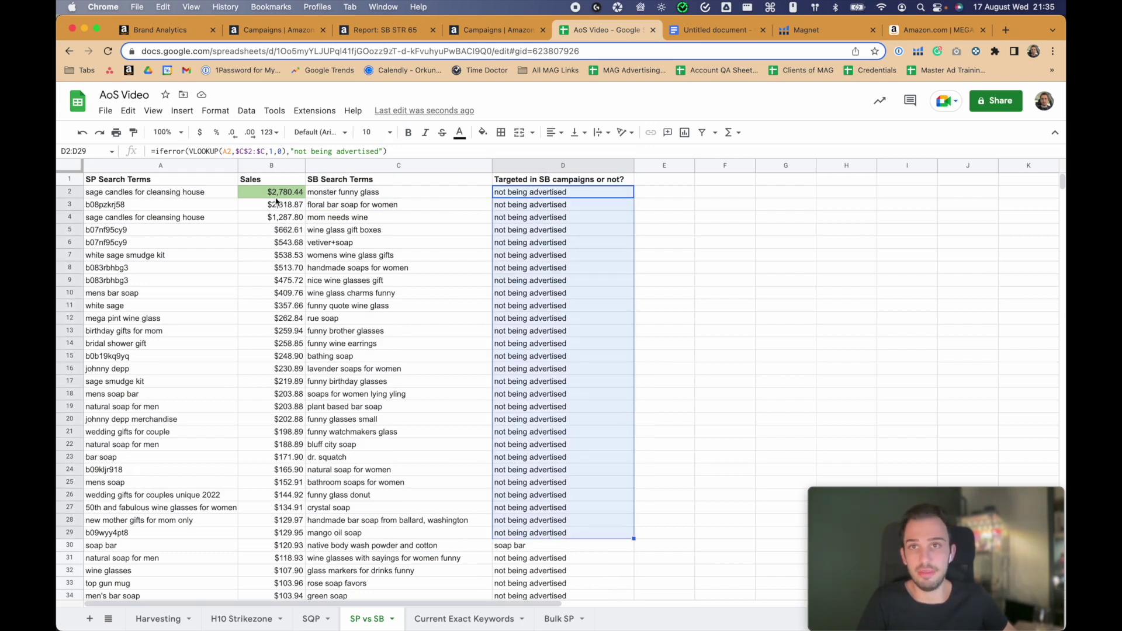
drag(277, 199, 267, 506)
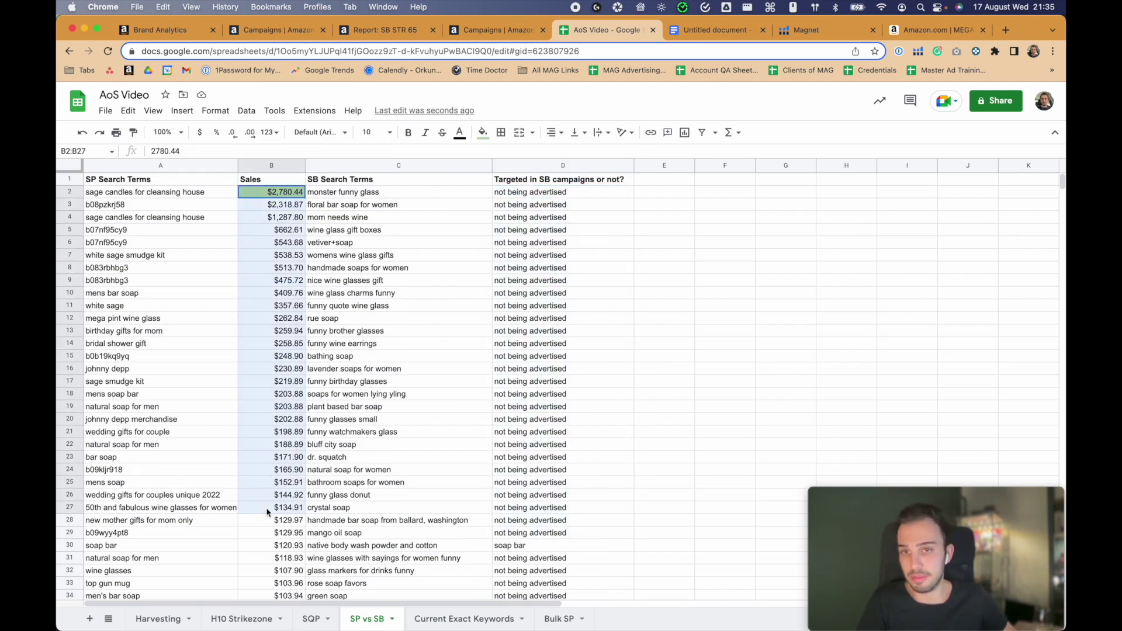
Review the SP search terms with their sales against the SB search terms and their targeting results in columns A to D.
click(275, 167)
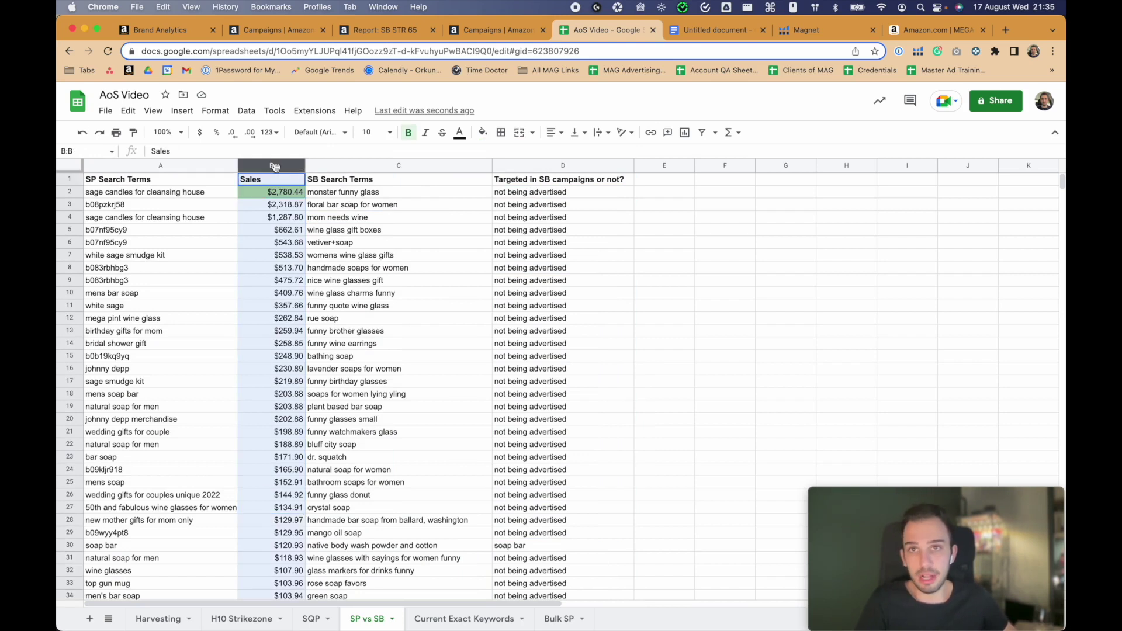
shift+click(155, 166)
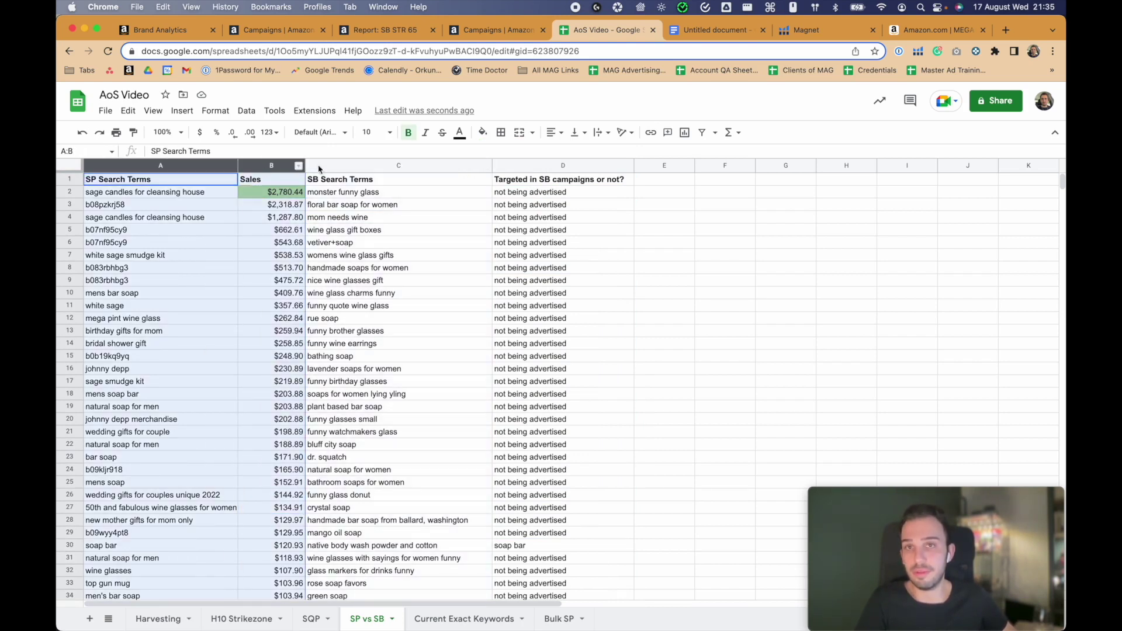
click(351, 205)
click(399, 166)
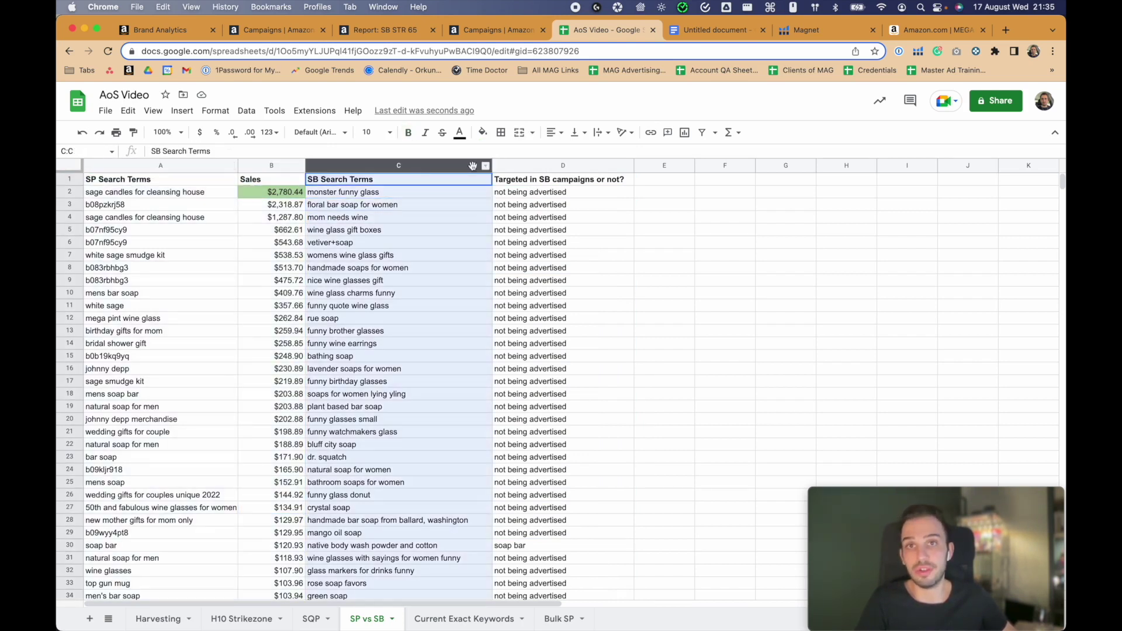
shift+click(563, 165)
click(550, 270)
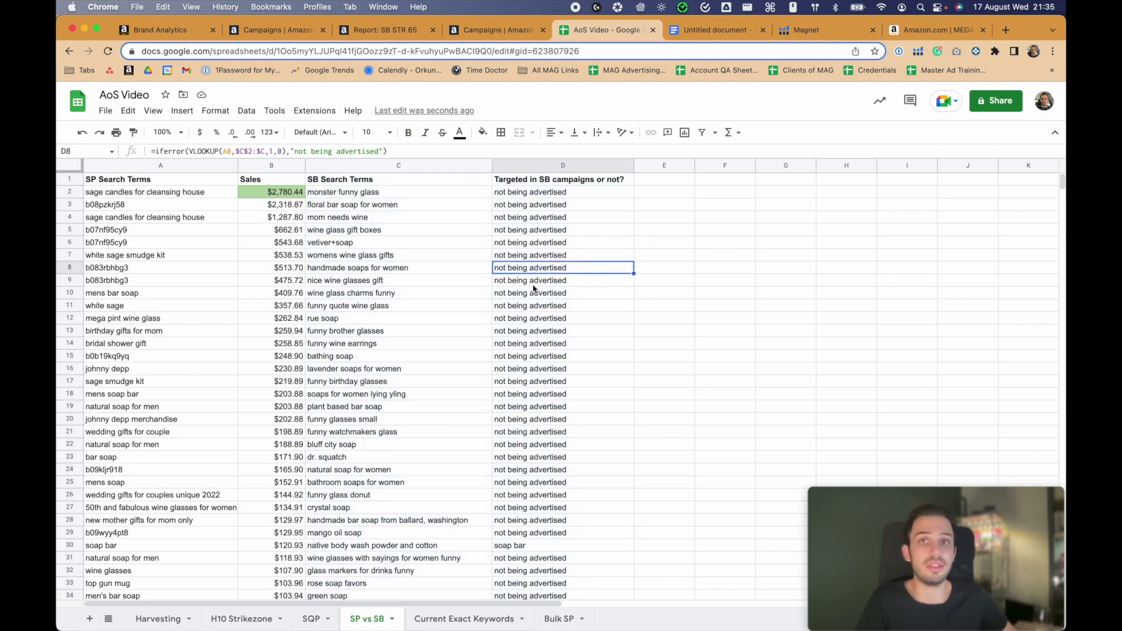
Switch to the untitled Google Docs document and select the five numbered strategies for review.
click(710, 30)
drag(453, 345, 334, 257)
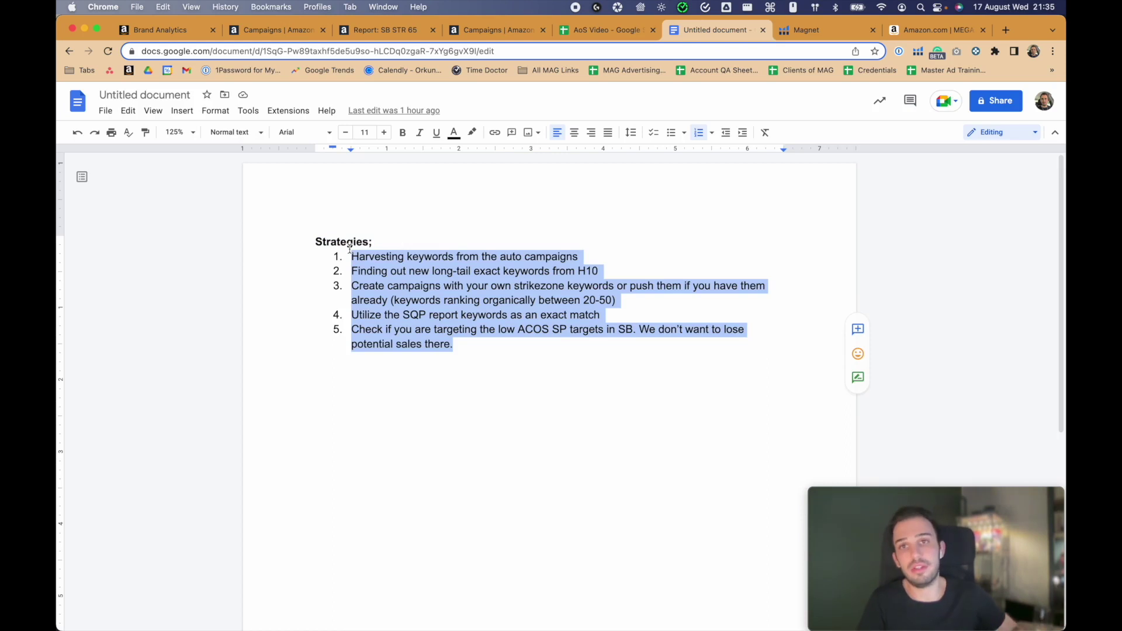